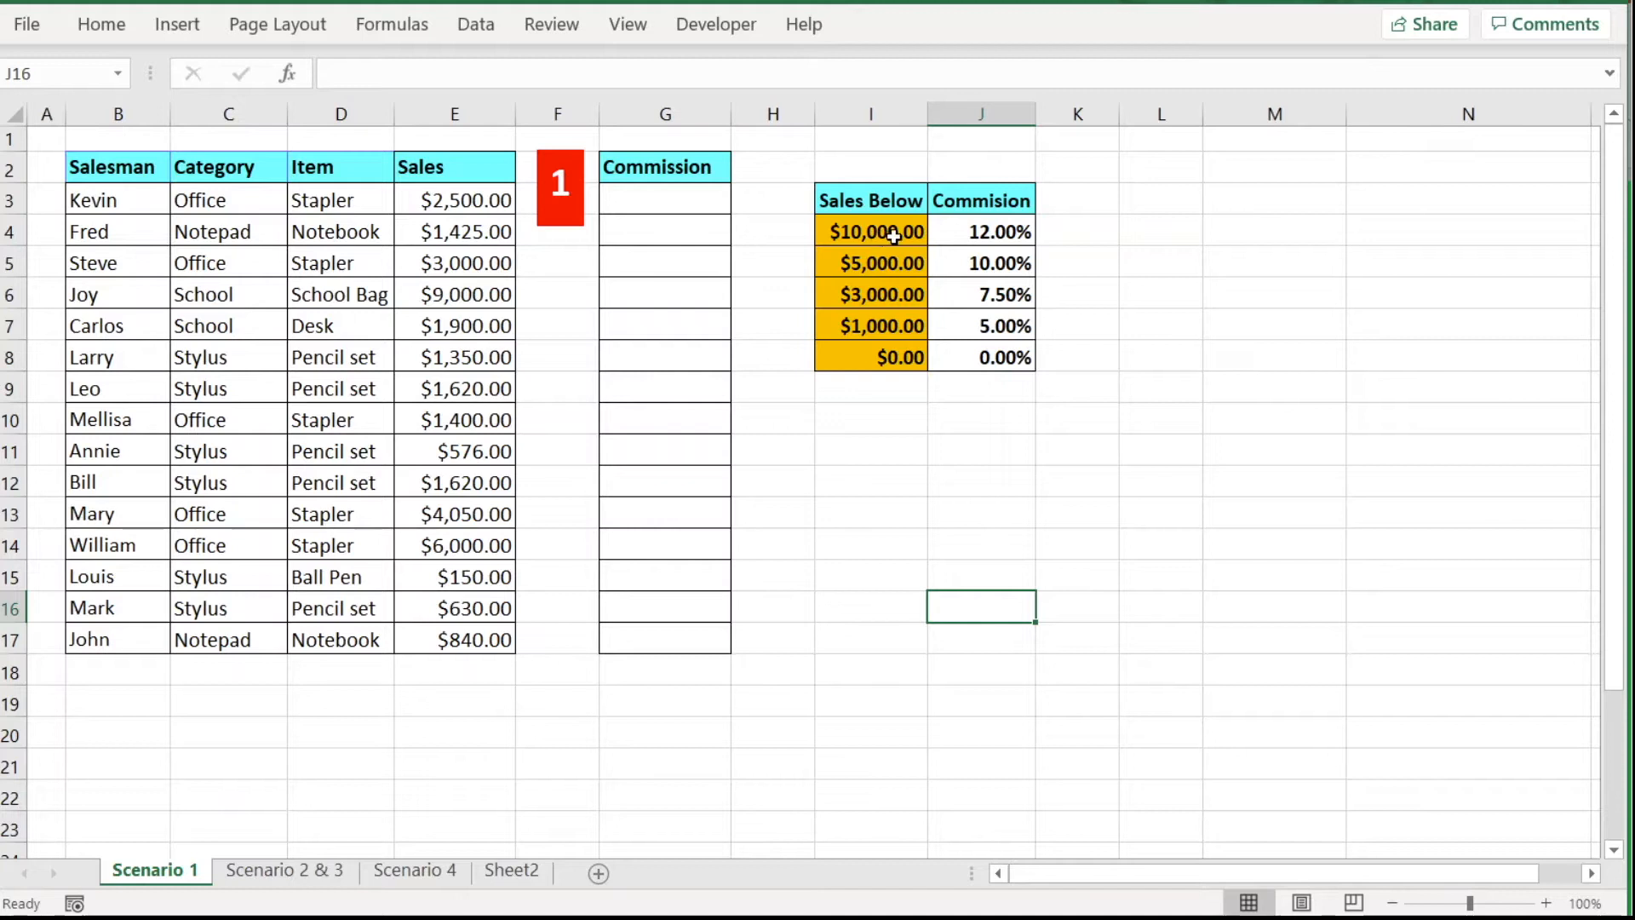
Check the 12% and 10% rates in J4 and J5, then select Kevin's commission cell G3.
click(969, 236)
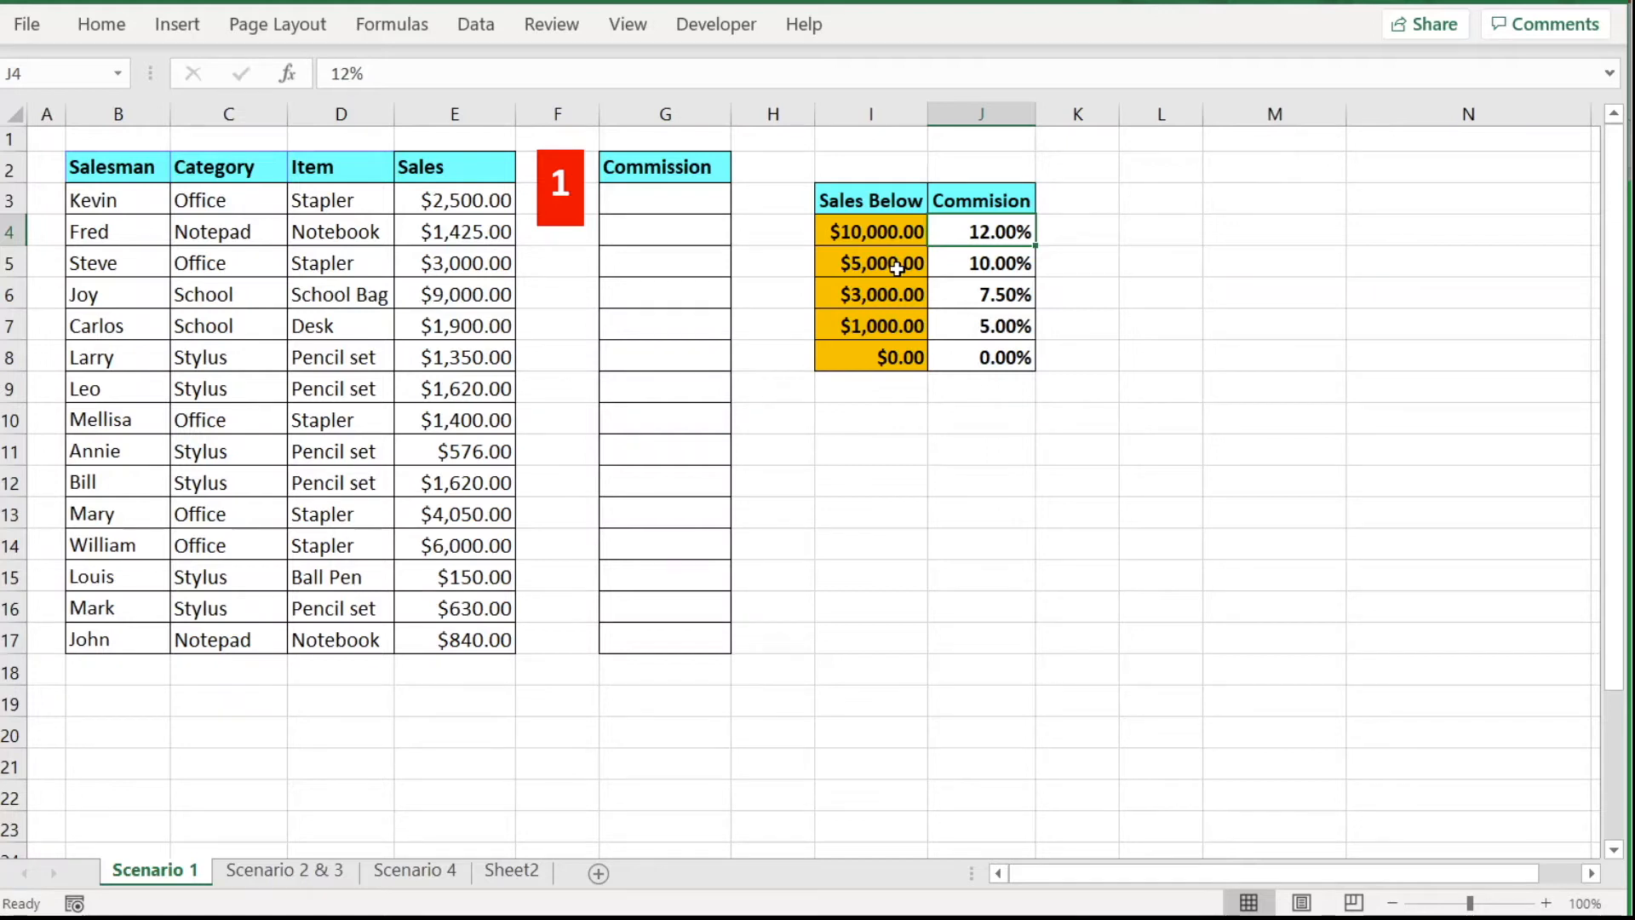
click(971, 266)
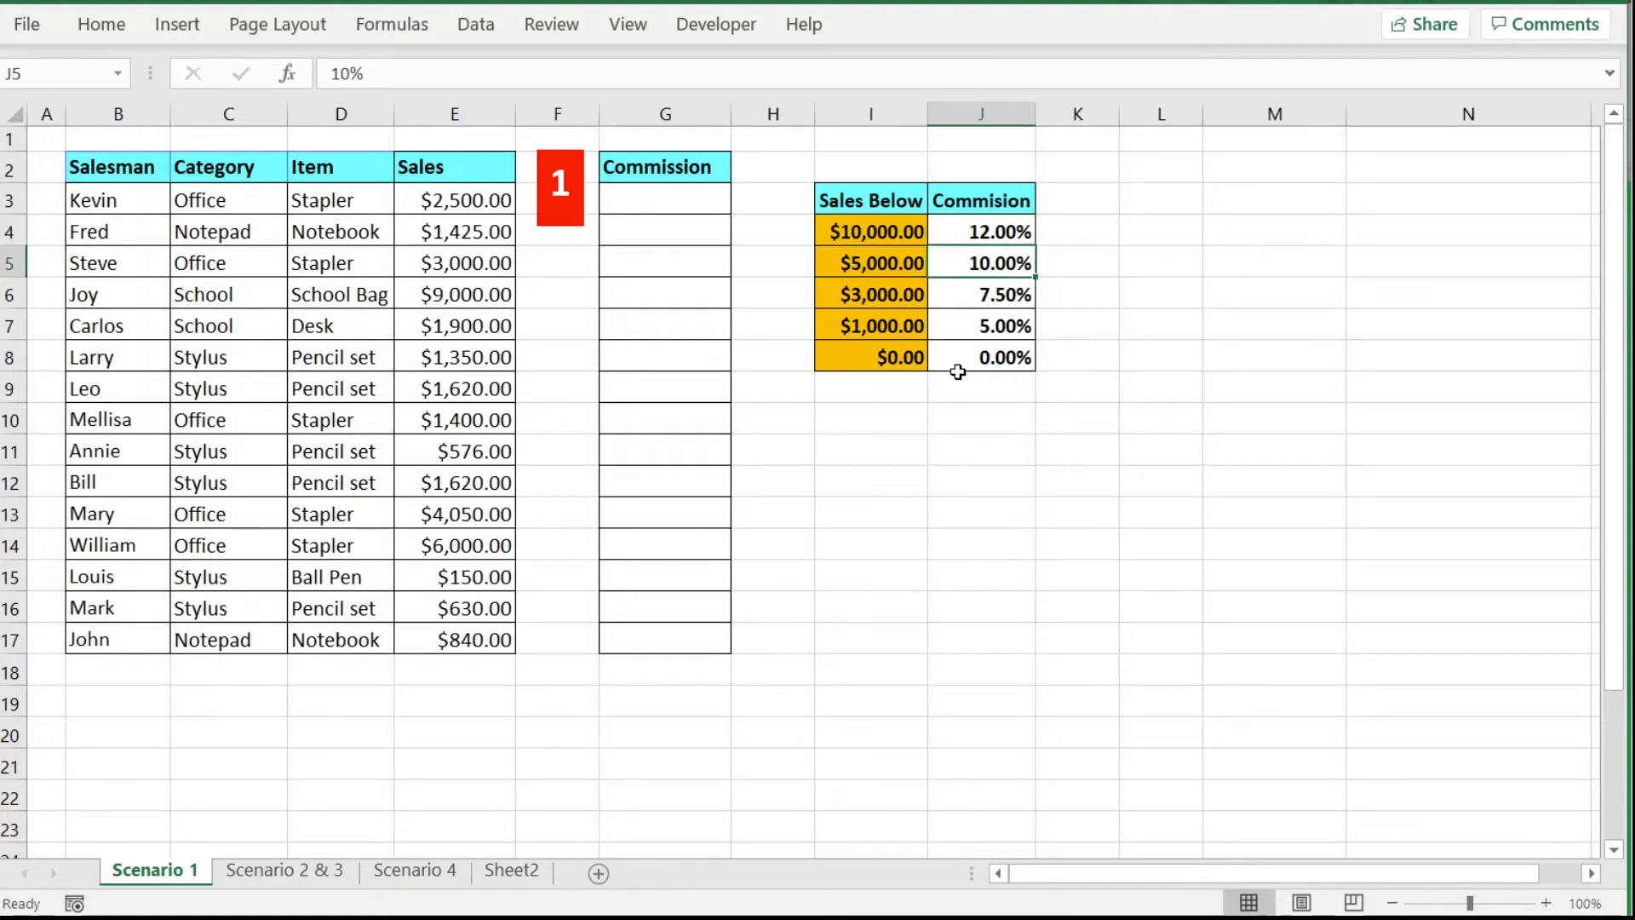
click(678, 196)
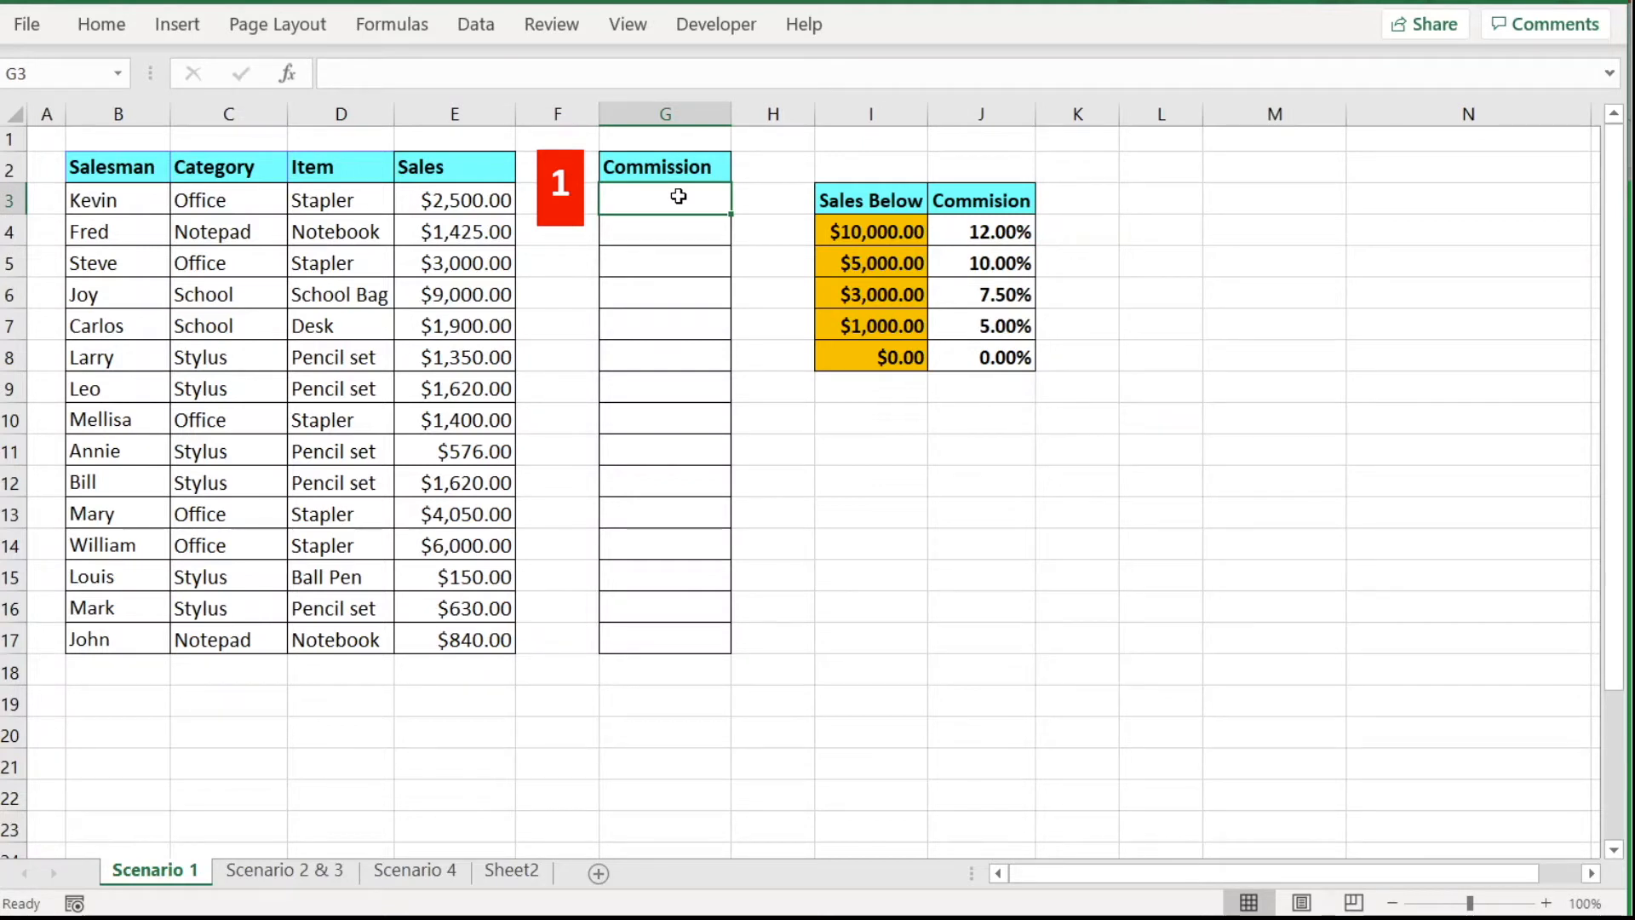
Begin G3's formula as =INDEX(J4:J8,MATCH( using Kevin's sales in E3 as the lookup value.
text(=ind)
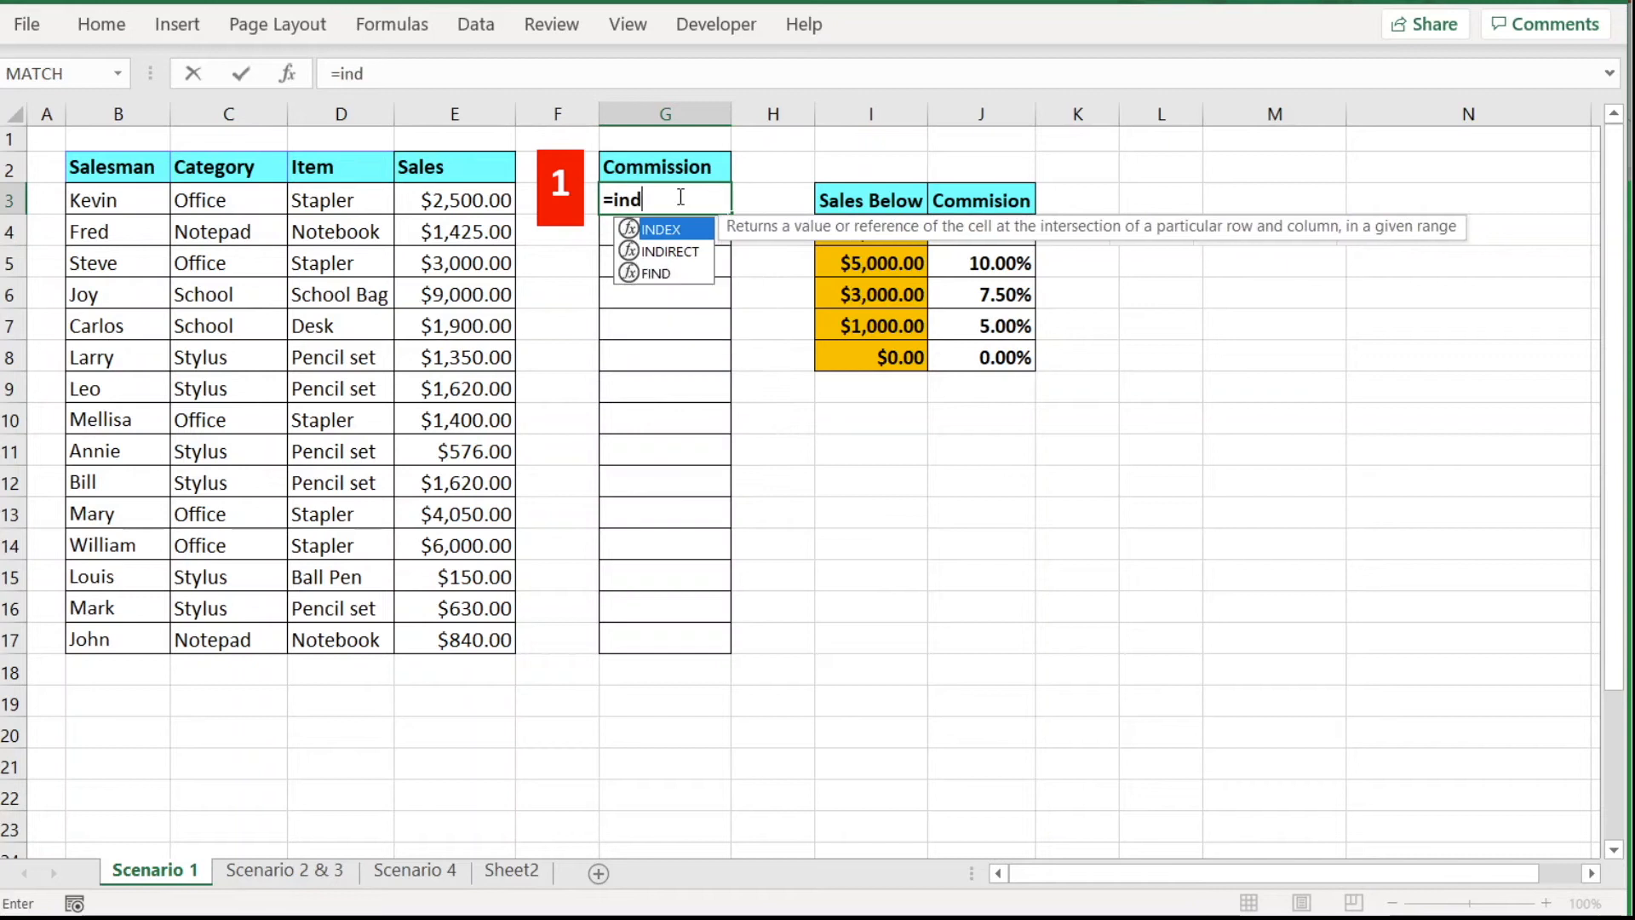
text(ex()
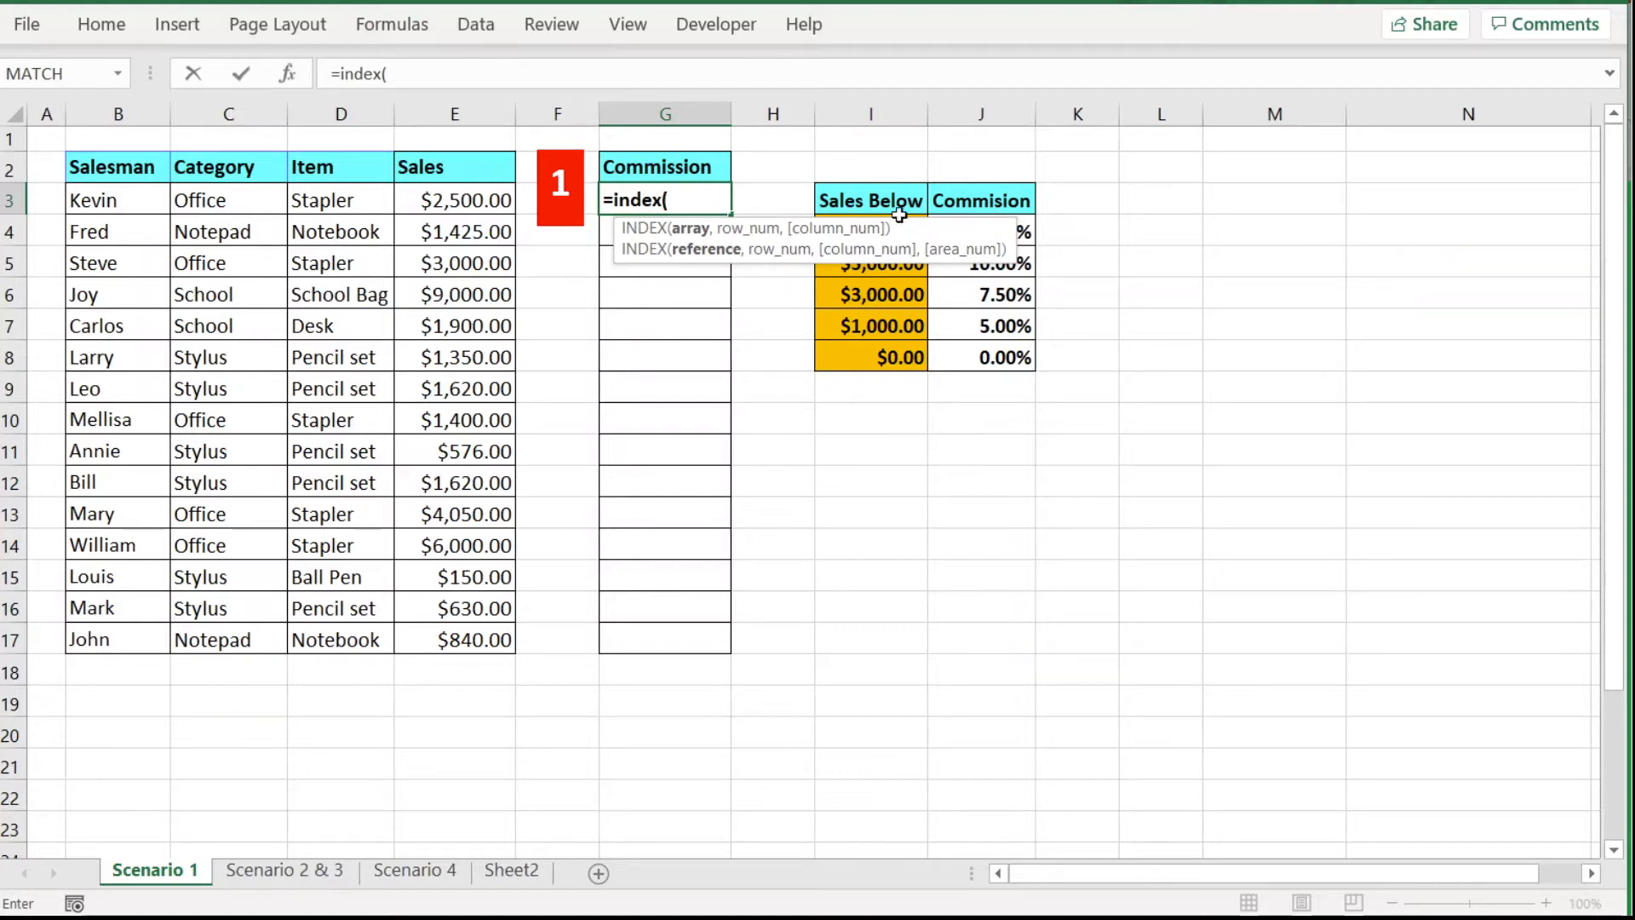
drag(984, 225, 1479, 181)
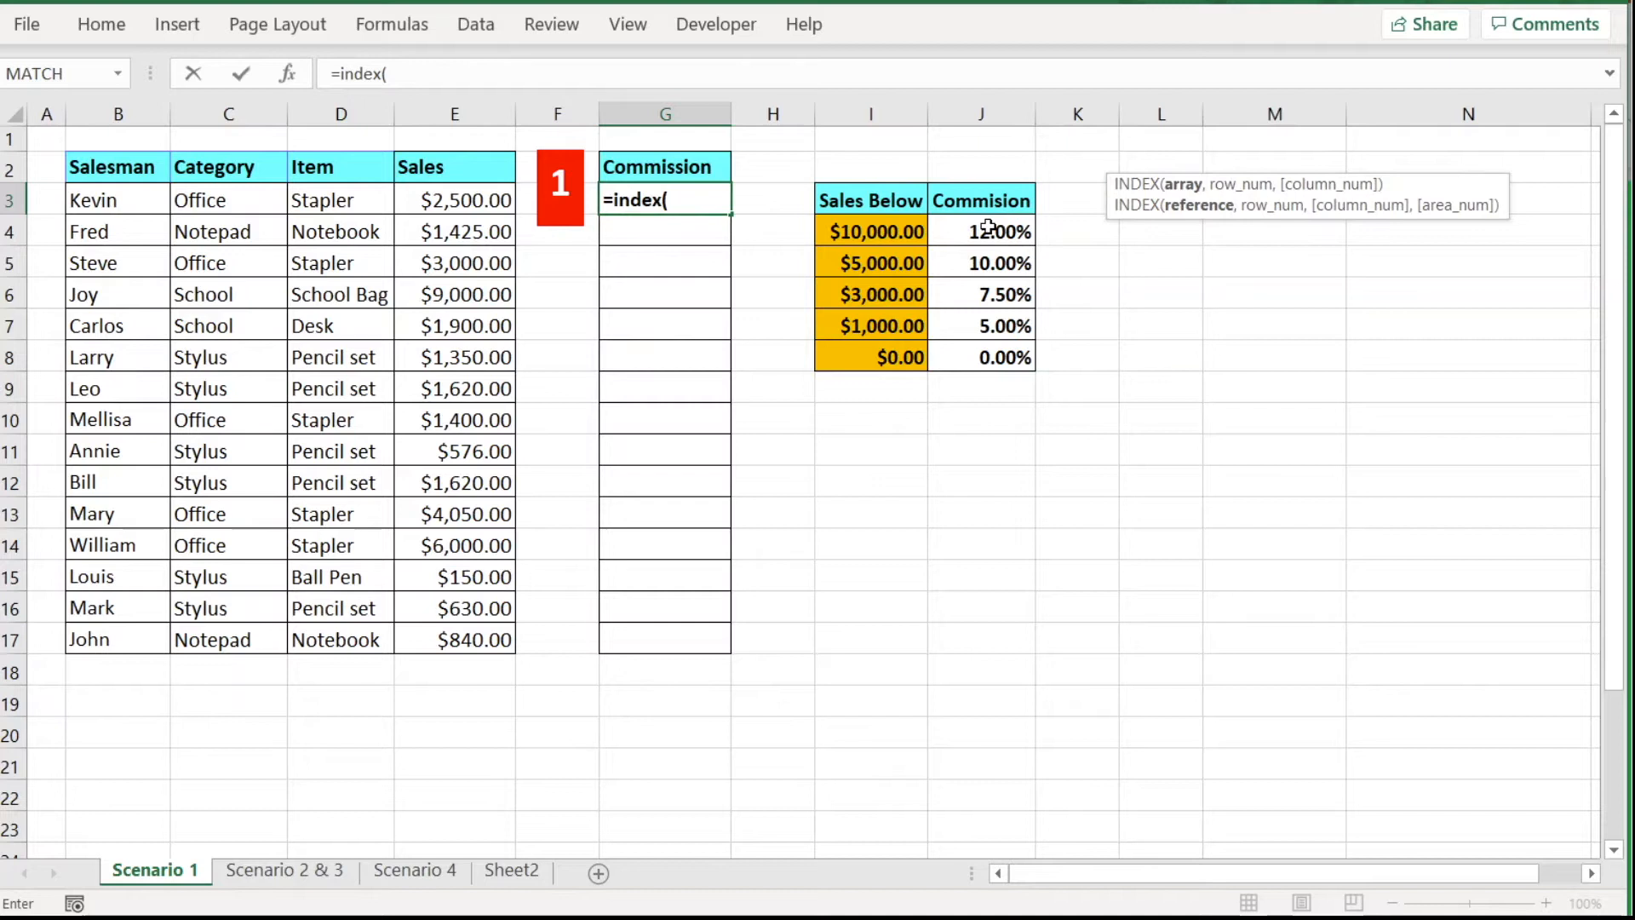
drag(988, 225, 993, 349)
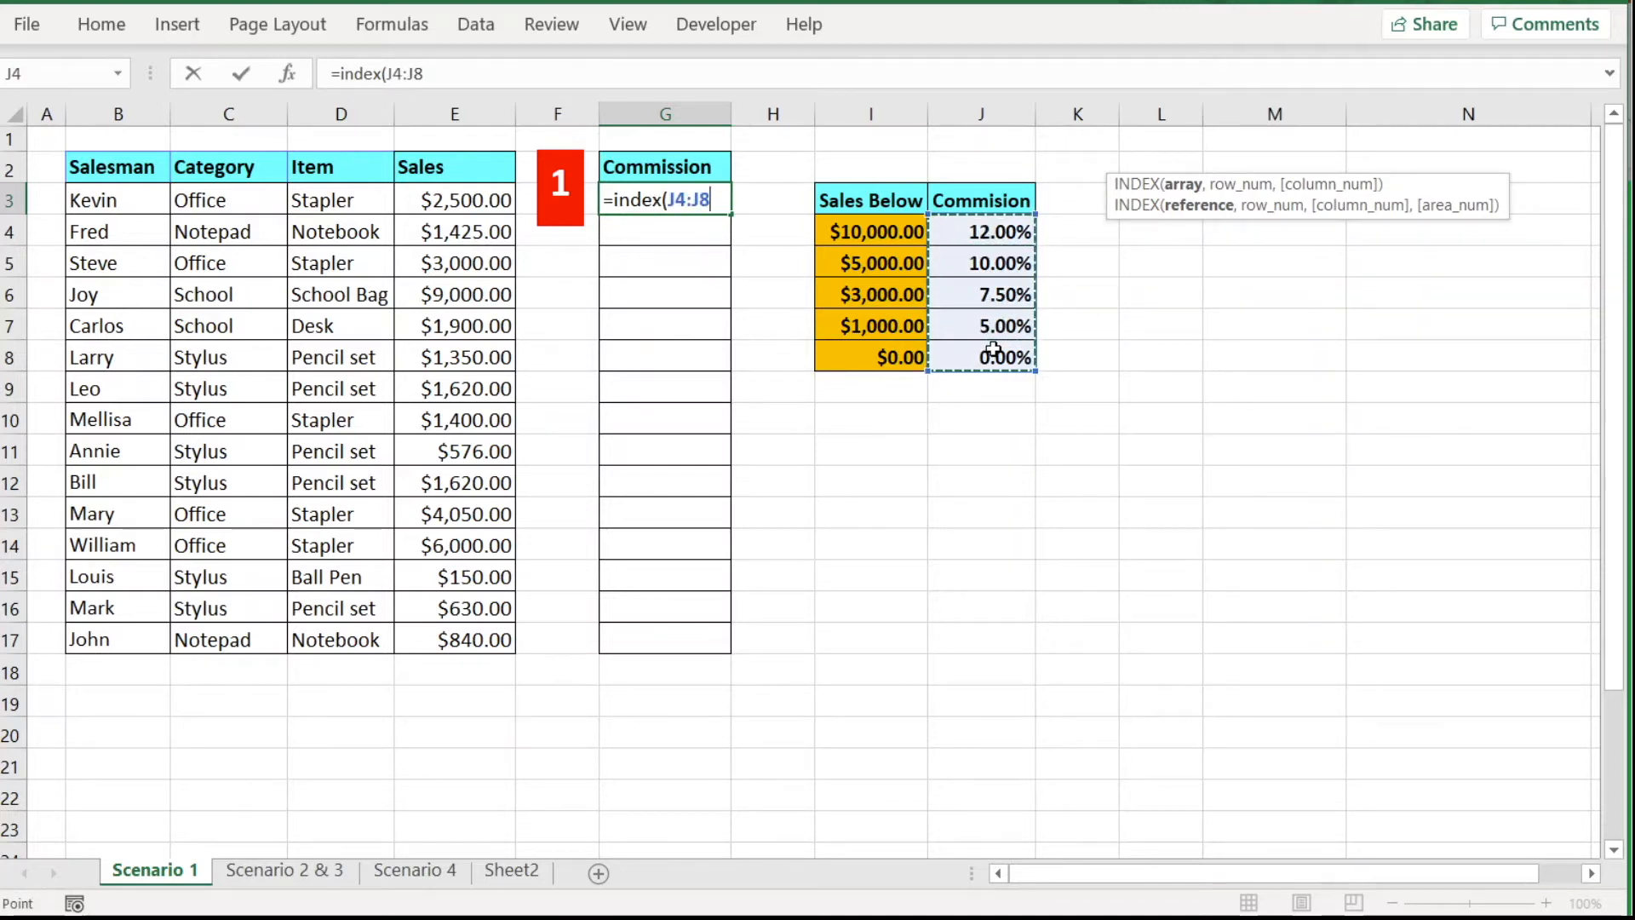
text(,)
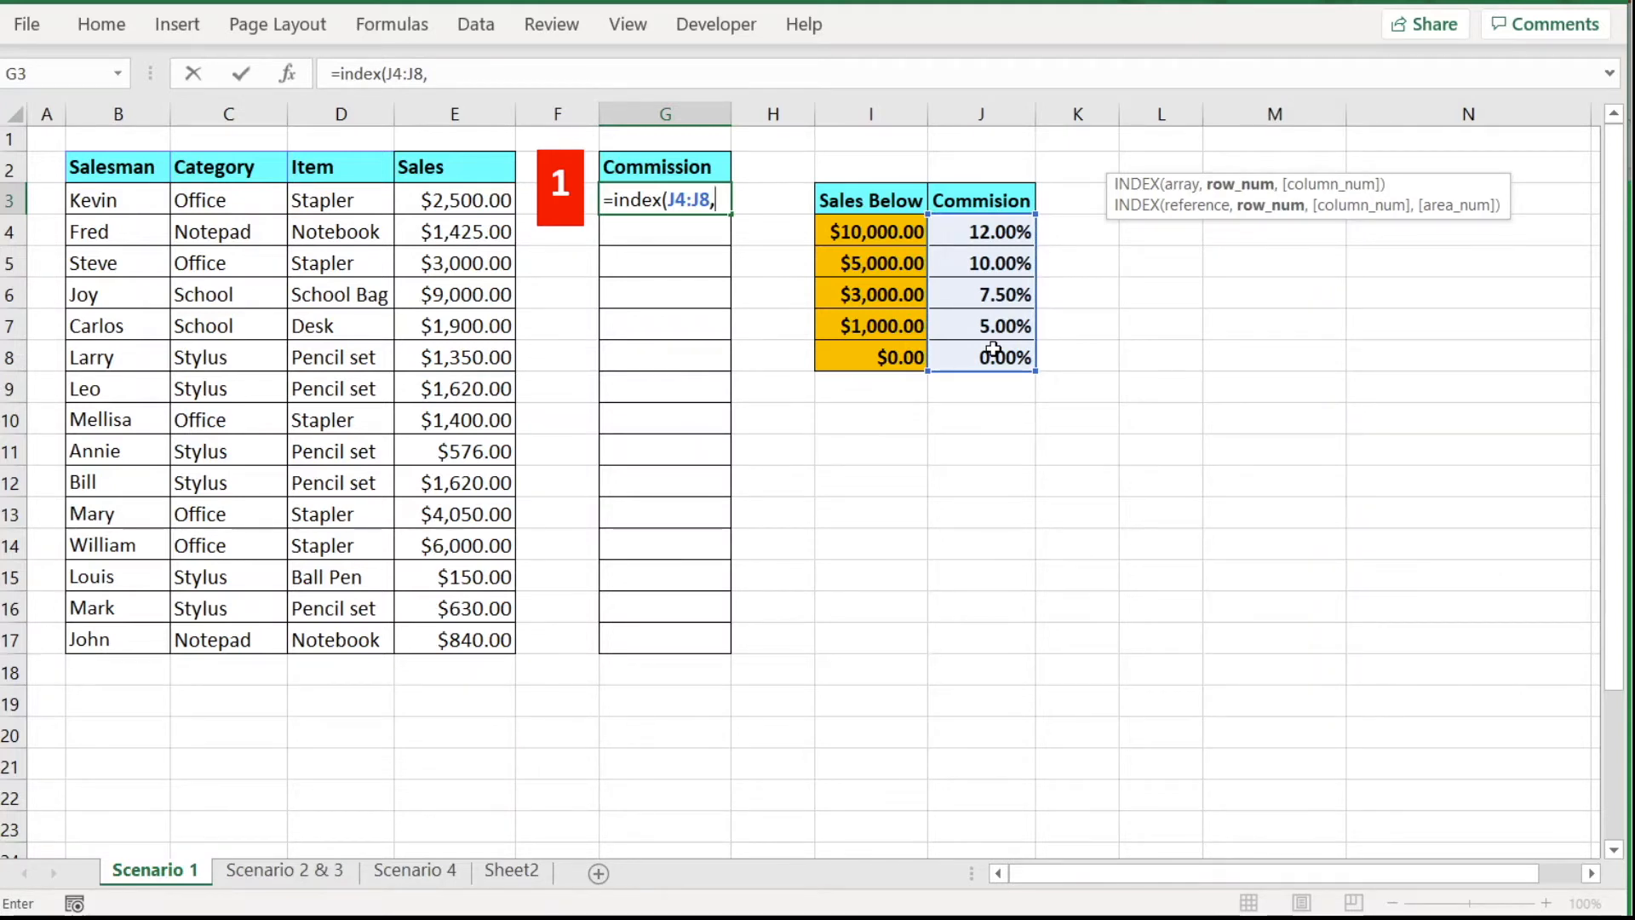
text(match()
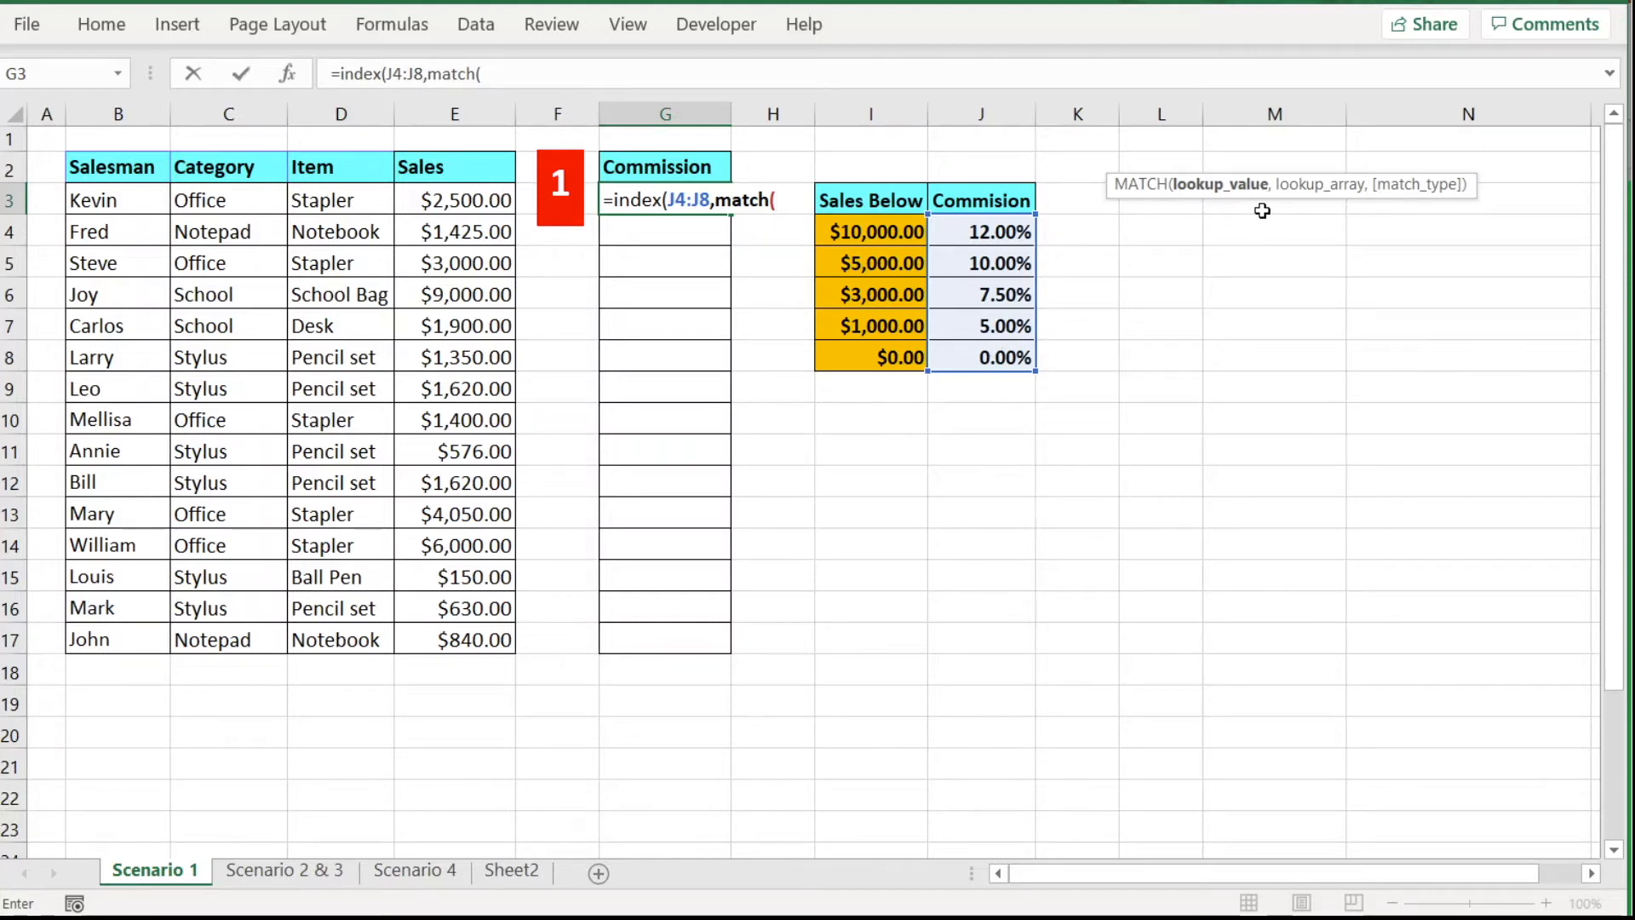
click(452, 203)
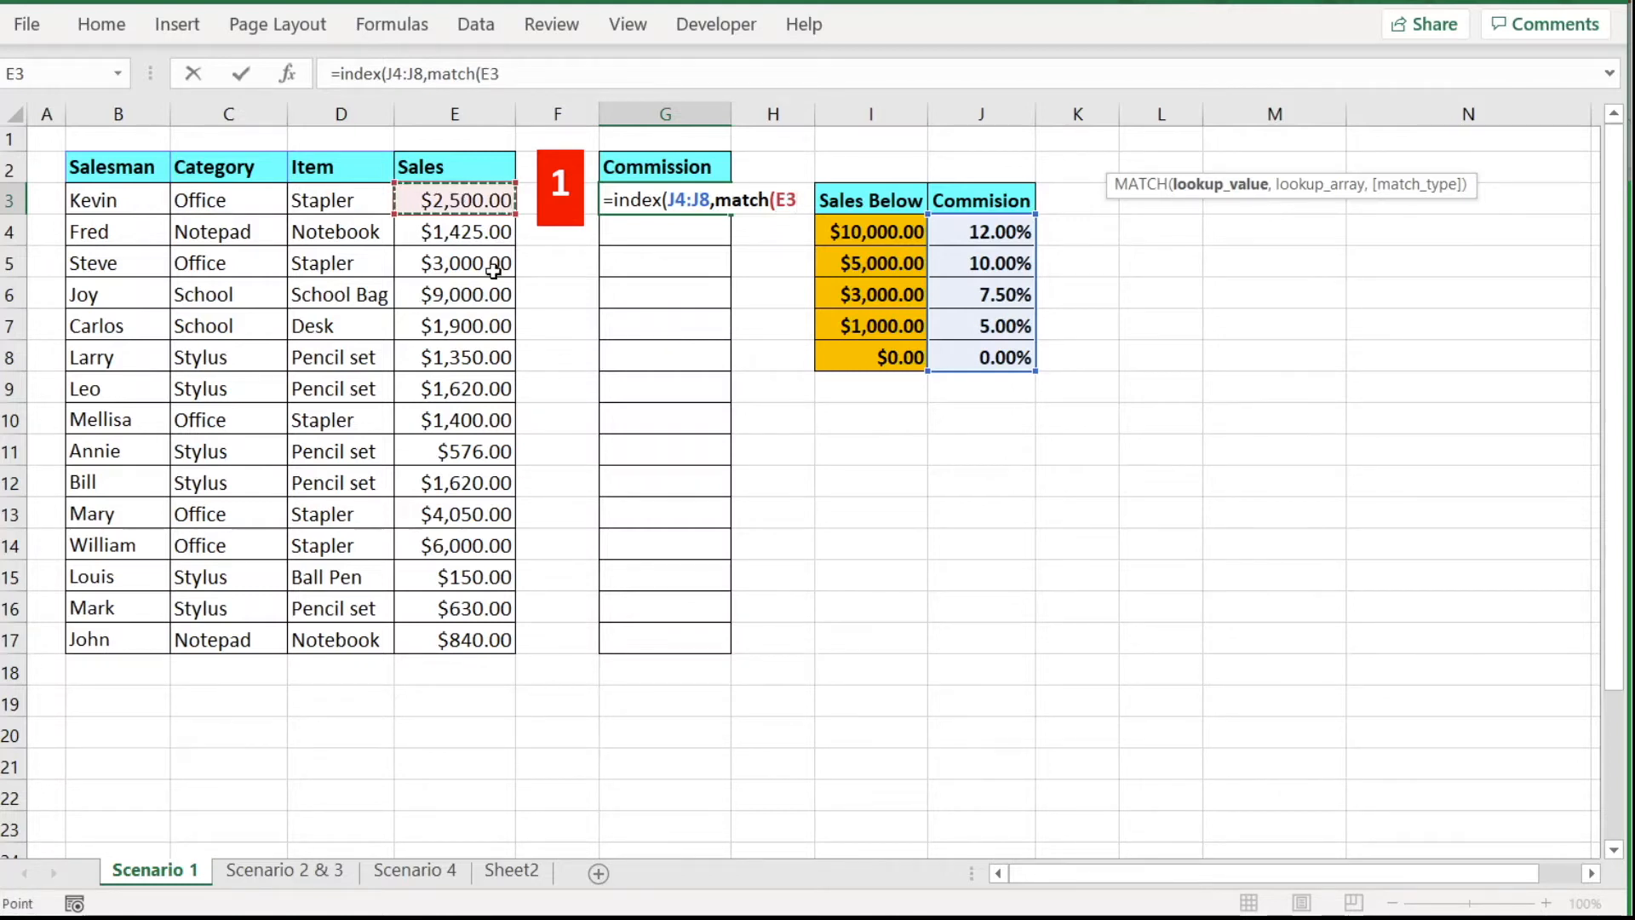
Finish G3 as =INDEX(J4:J8,MATCH(E3,I4:I8,-1)) with greater-than matching, returning $0.08.
text(,)
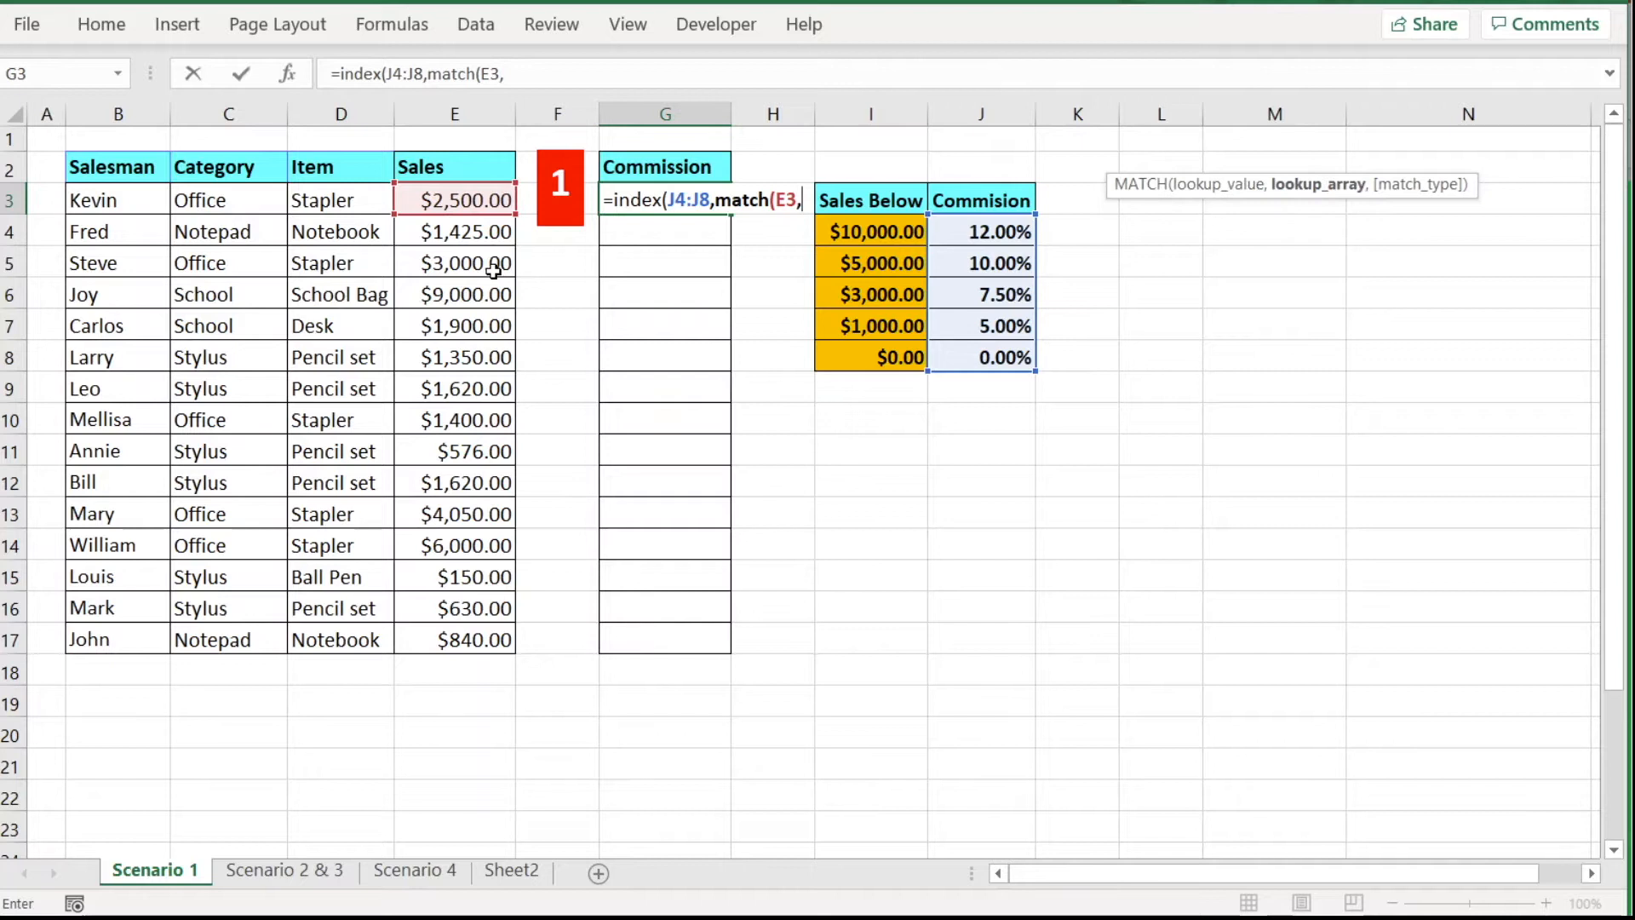
drag(869, 232, 867, 358)
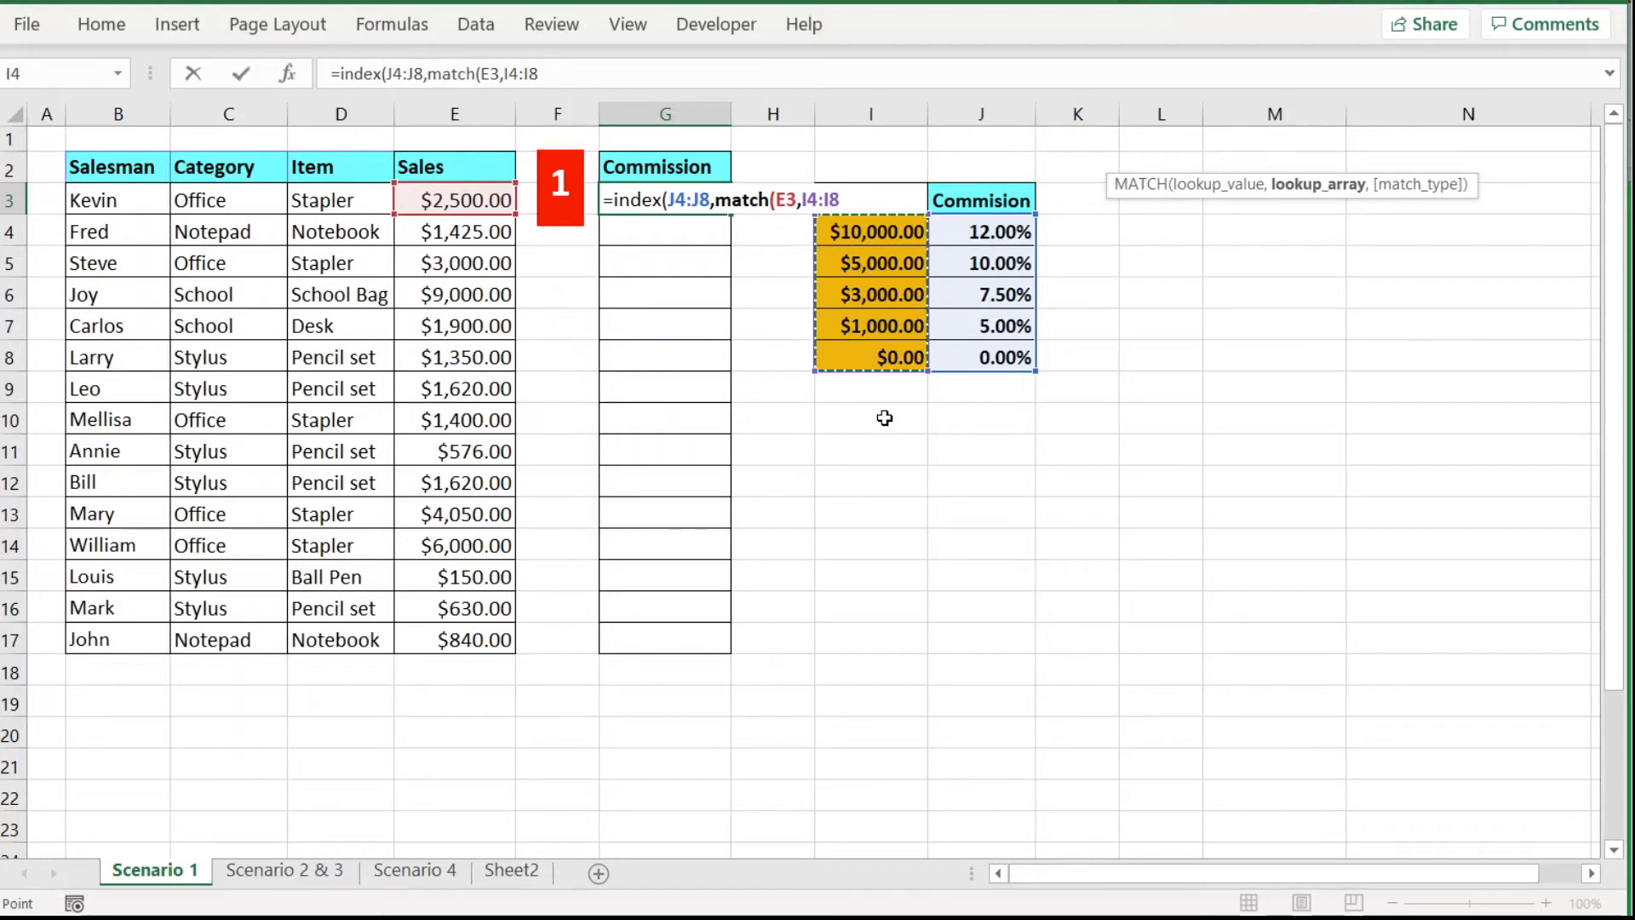
text(,)
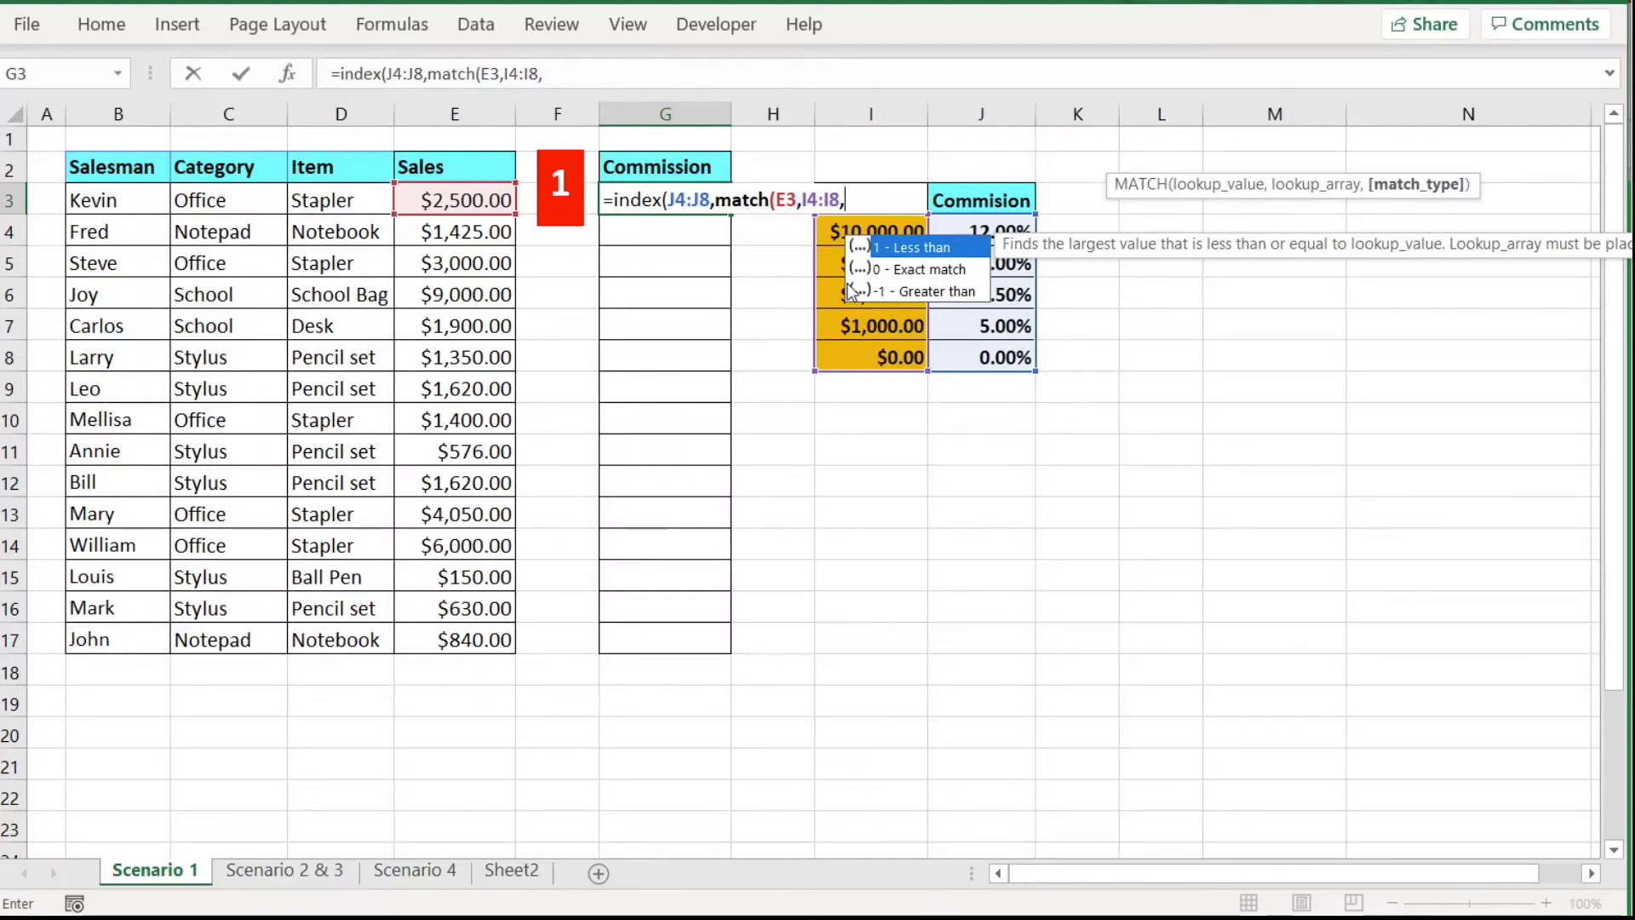
click(942, 293)
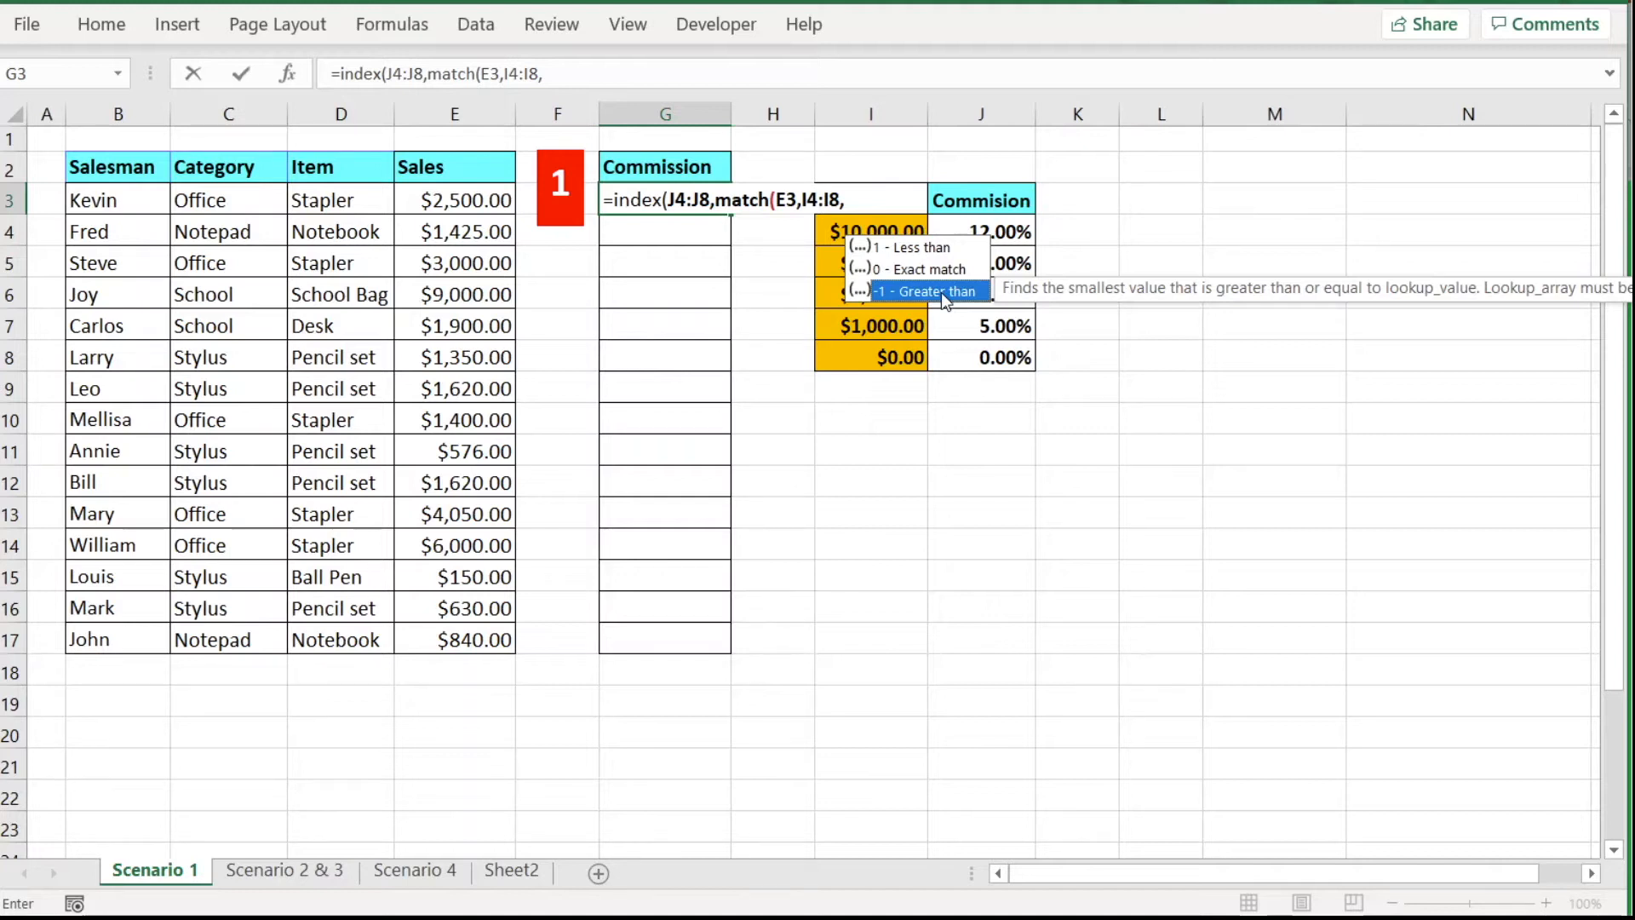
double_click(942, 294)
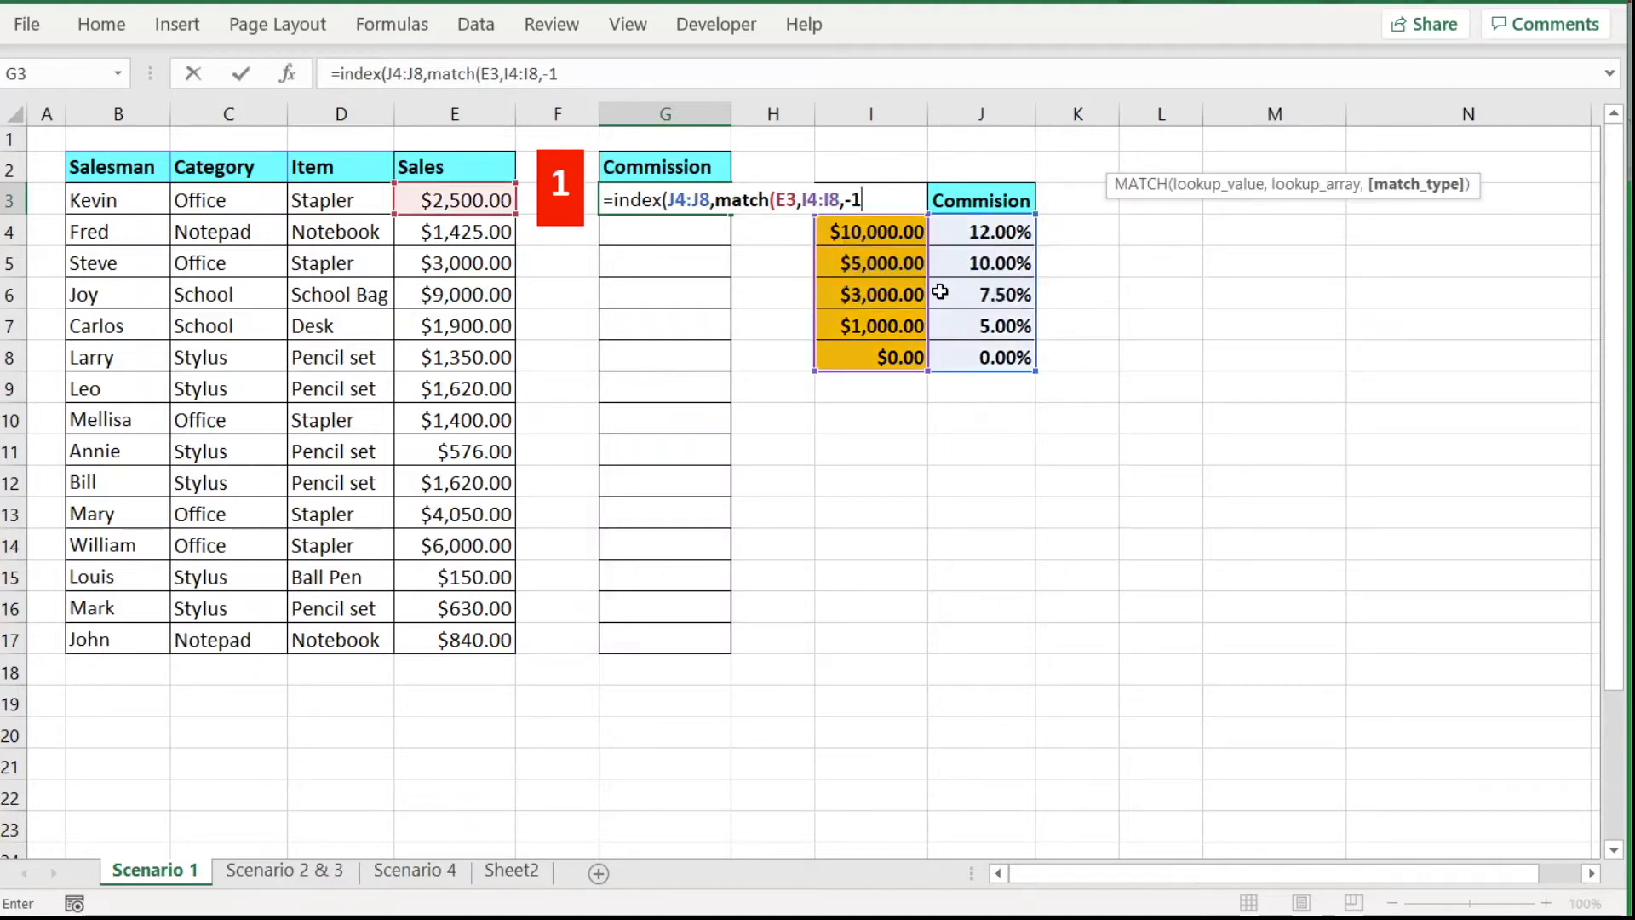
text())
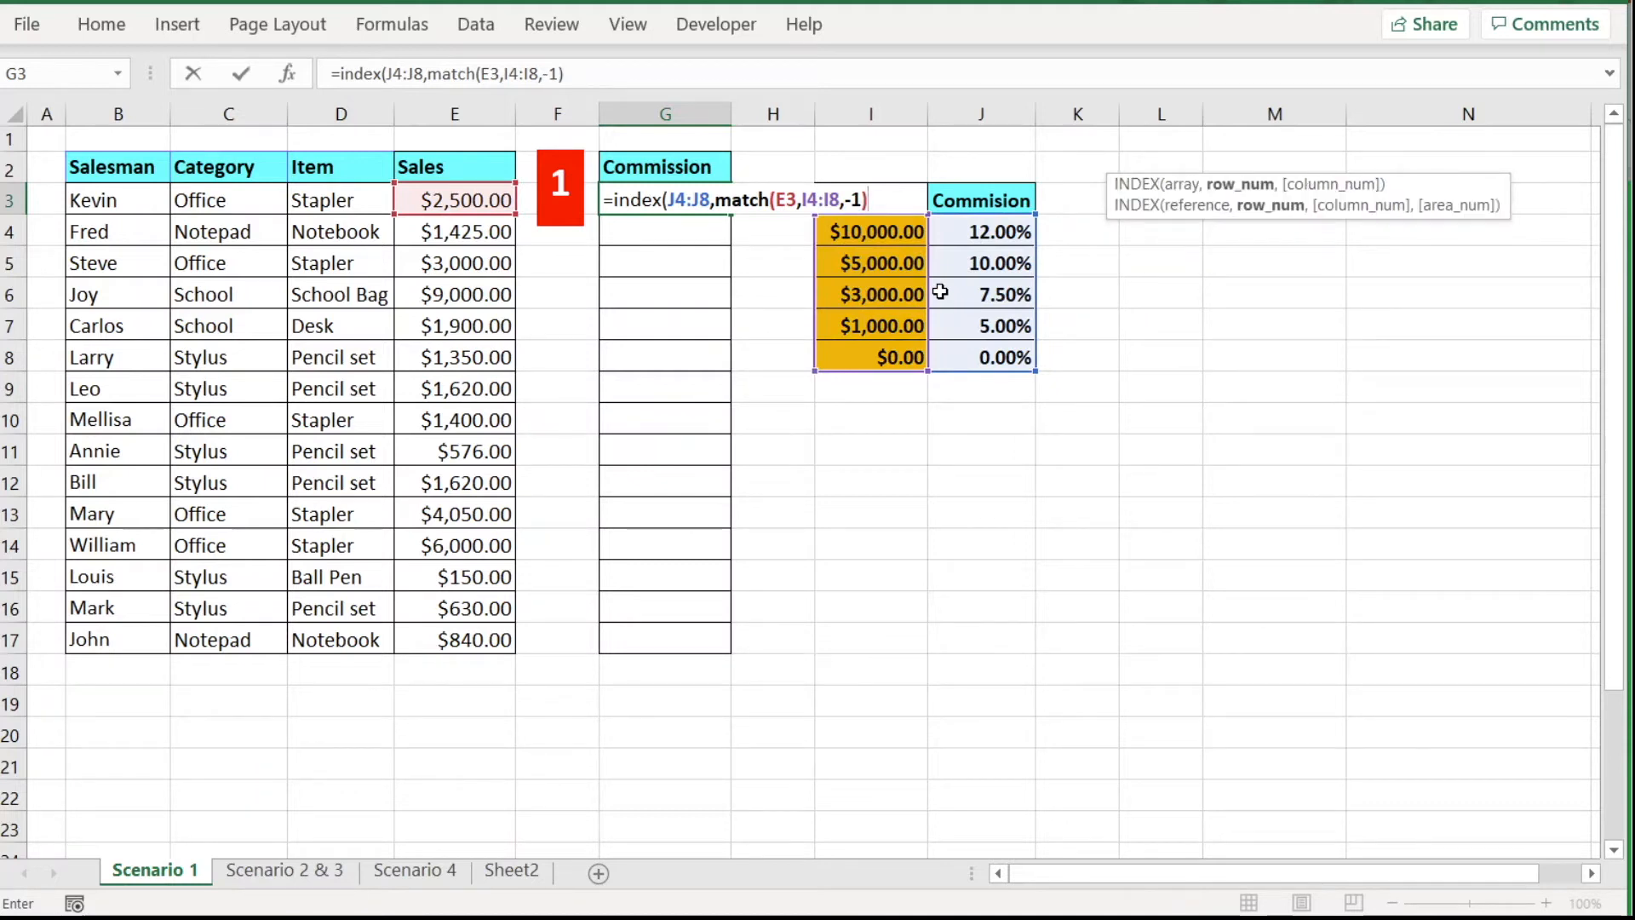
text())
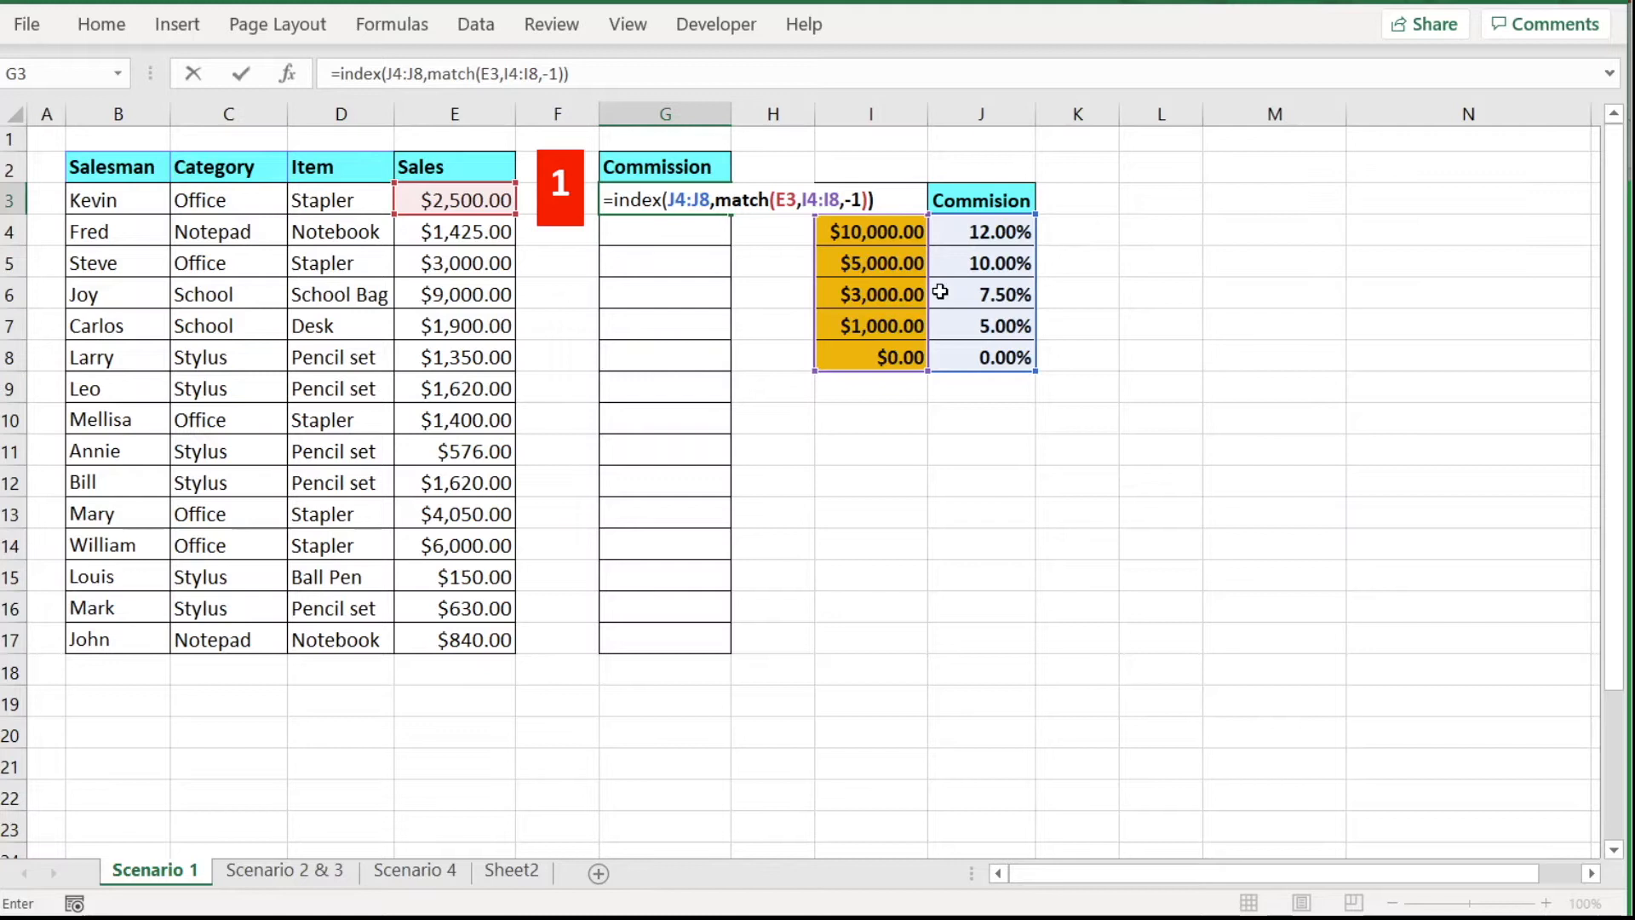
key(Return)
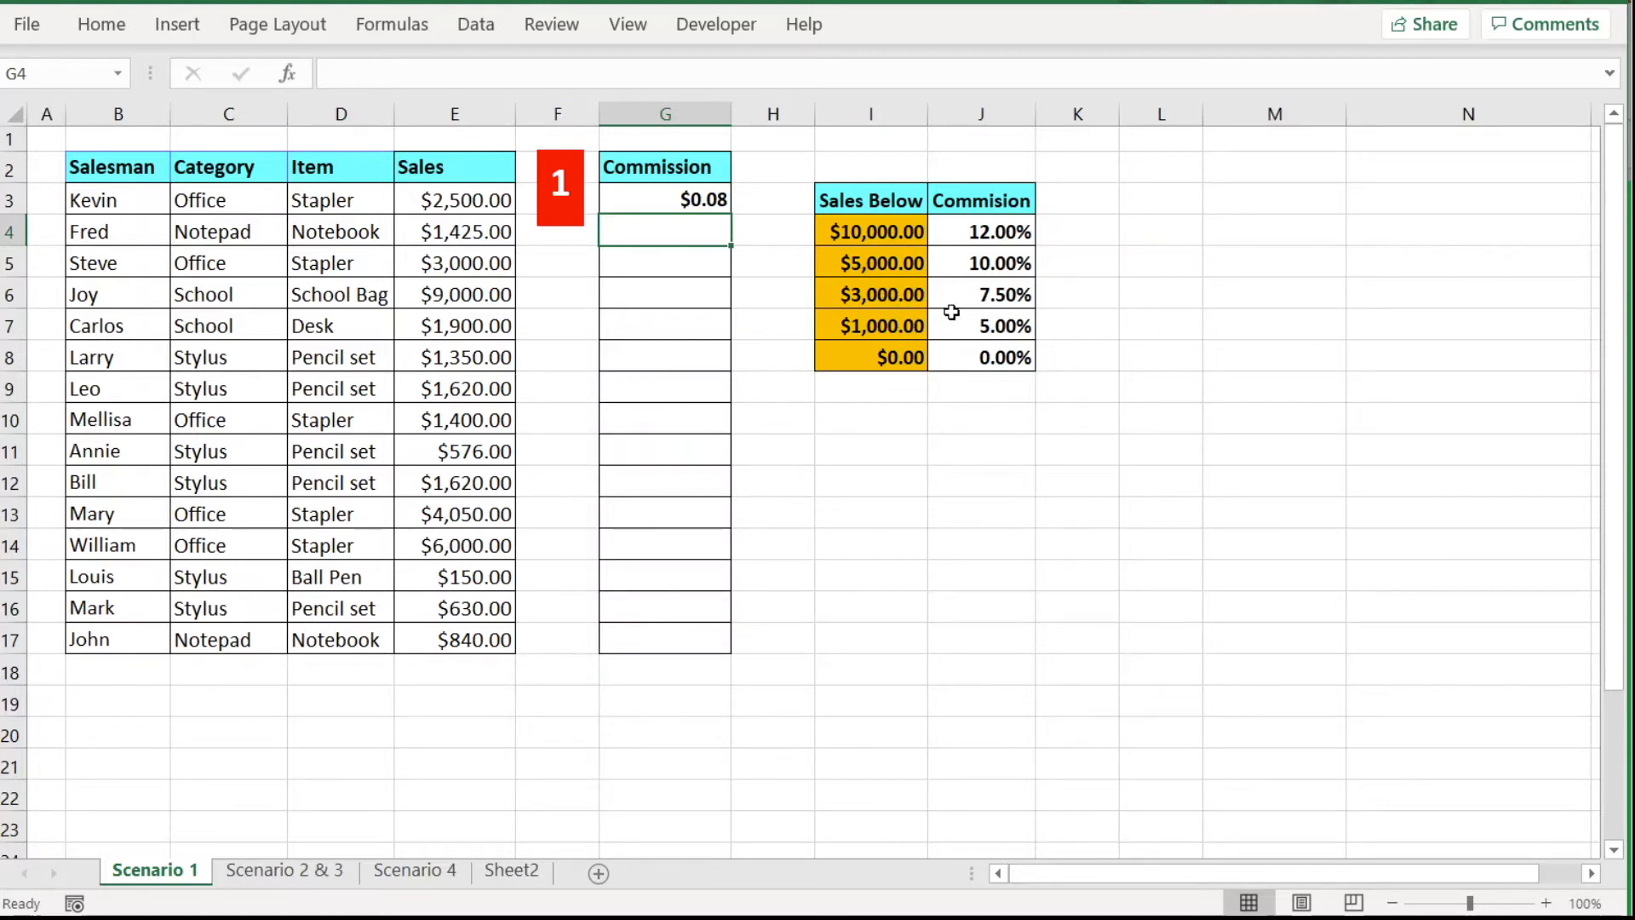
Prefix G3's formula with E3* so Kevin's commission becomes $187.50.
click(673, 198)
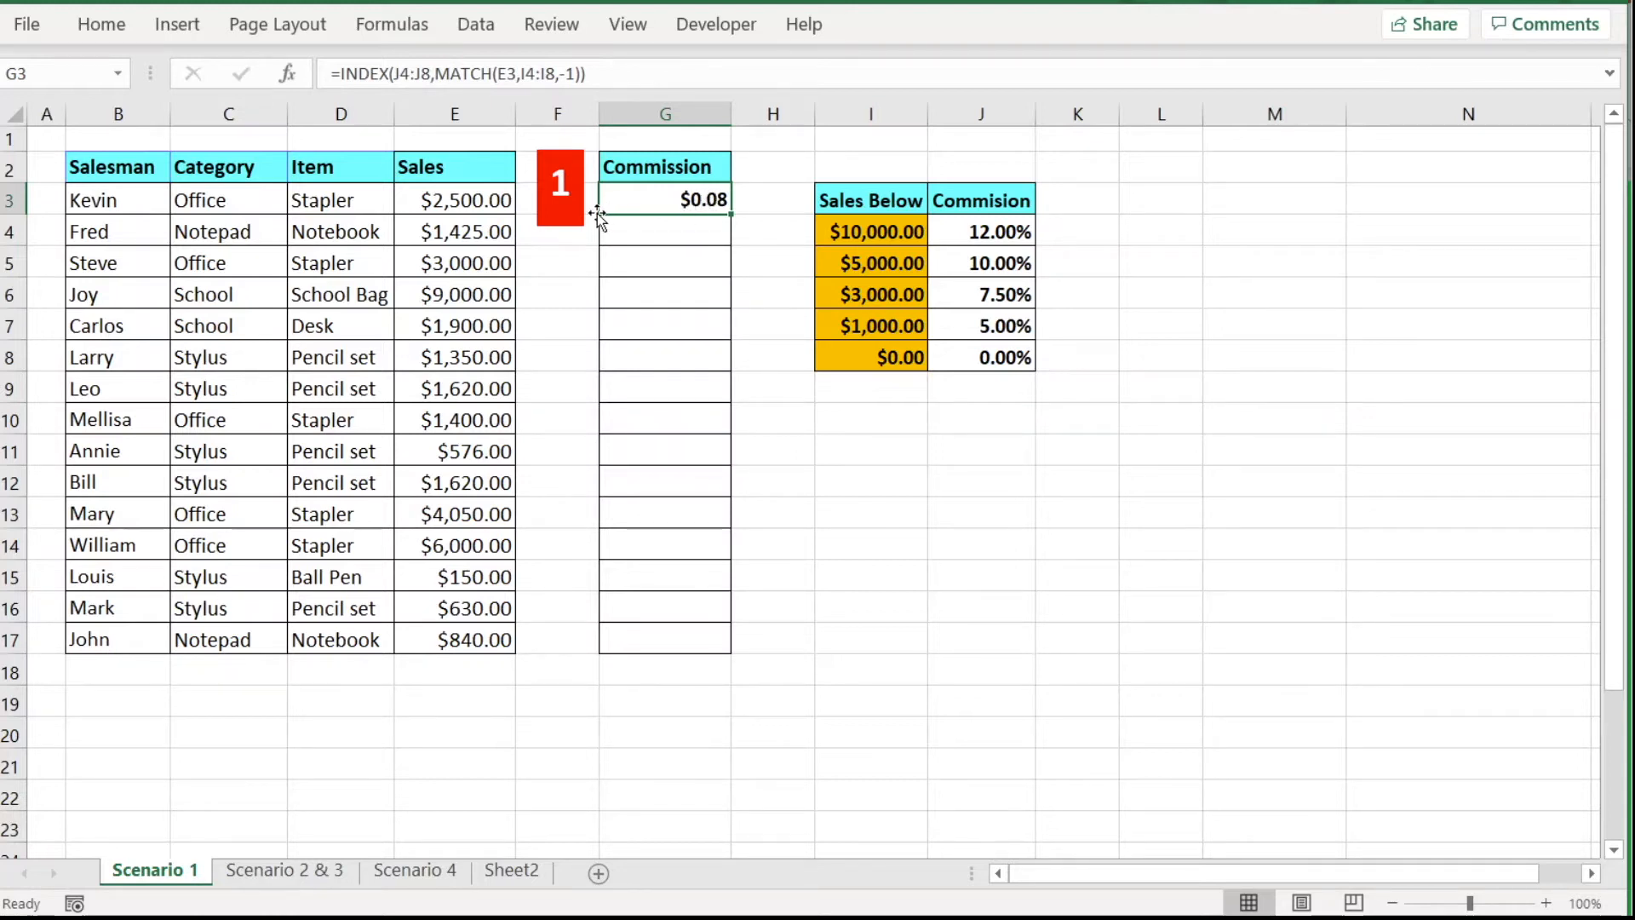
click(336, 74)
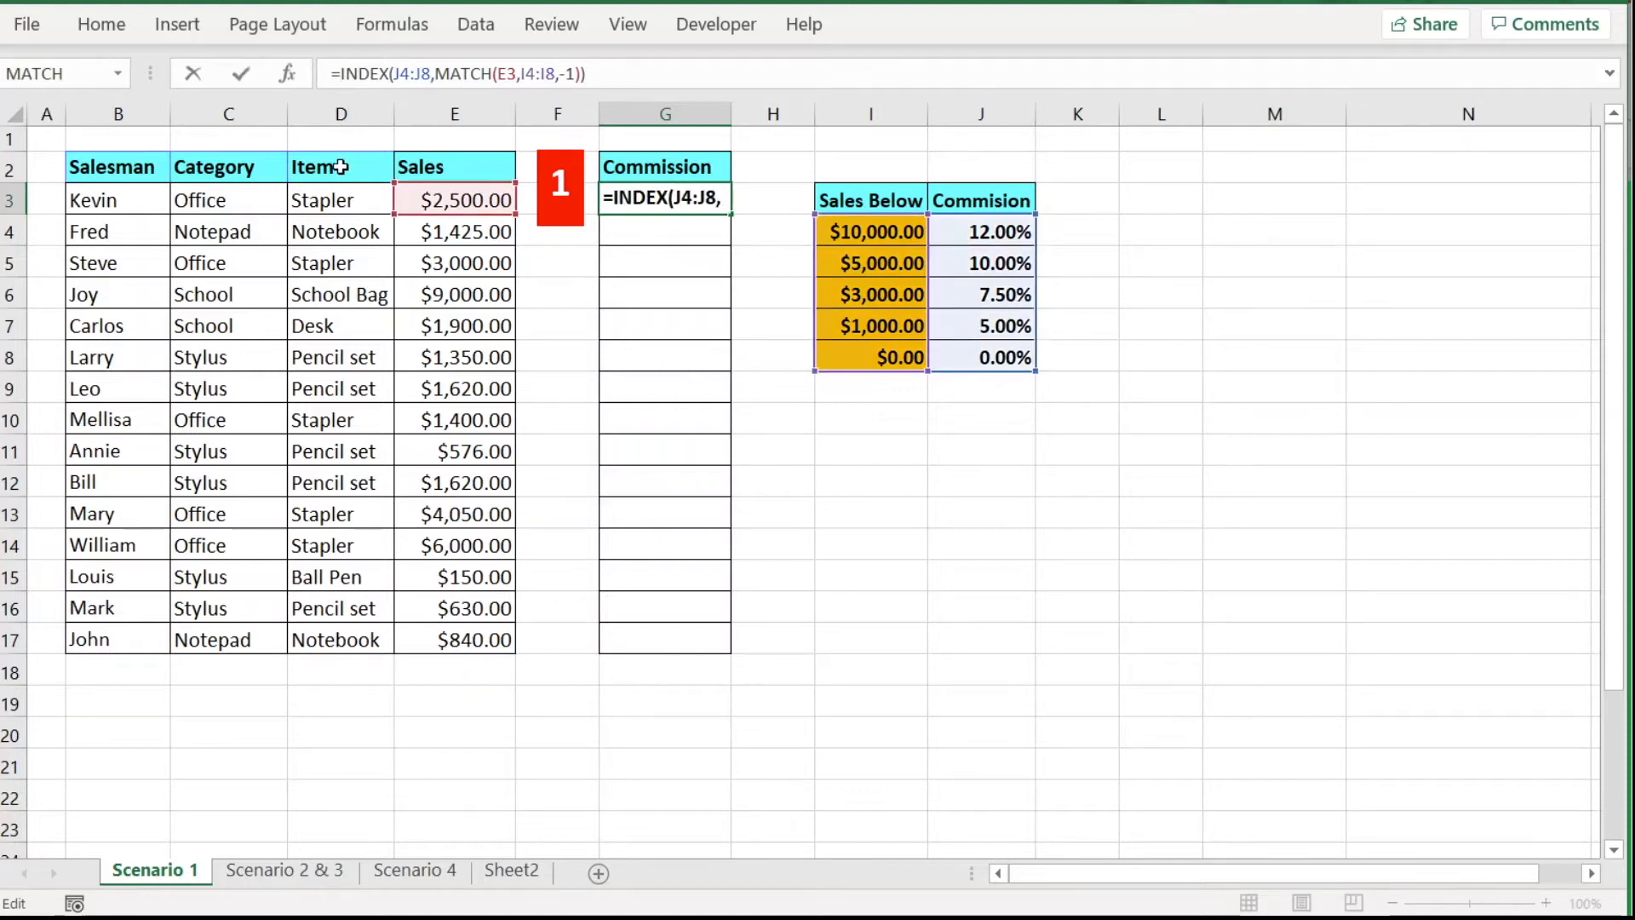
click(471, 202)
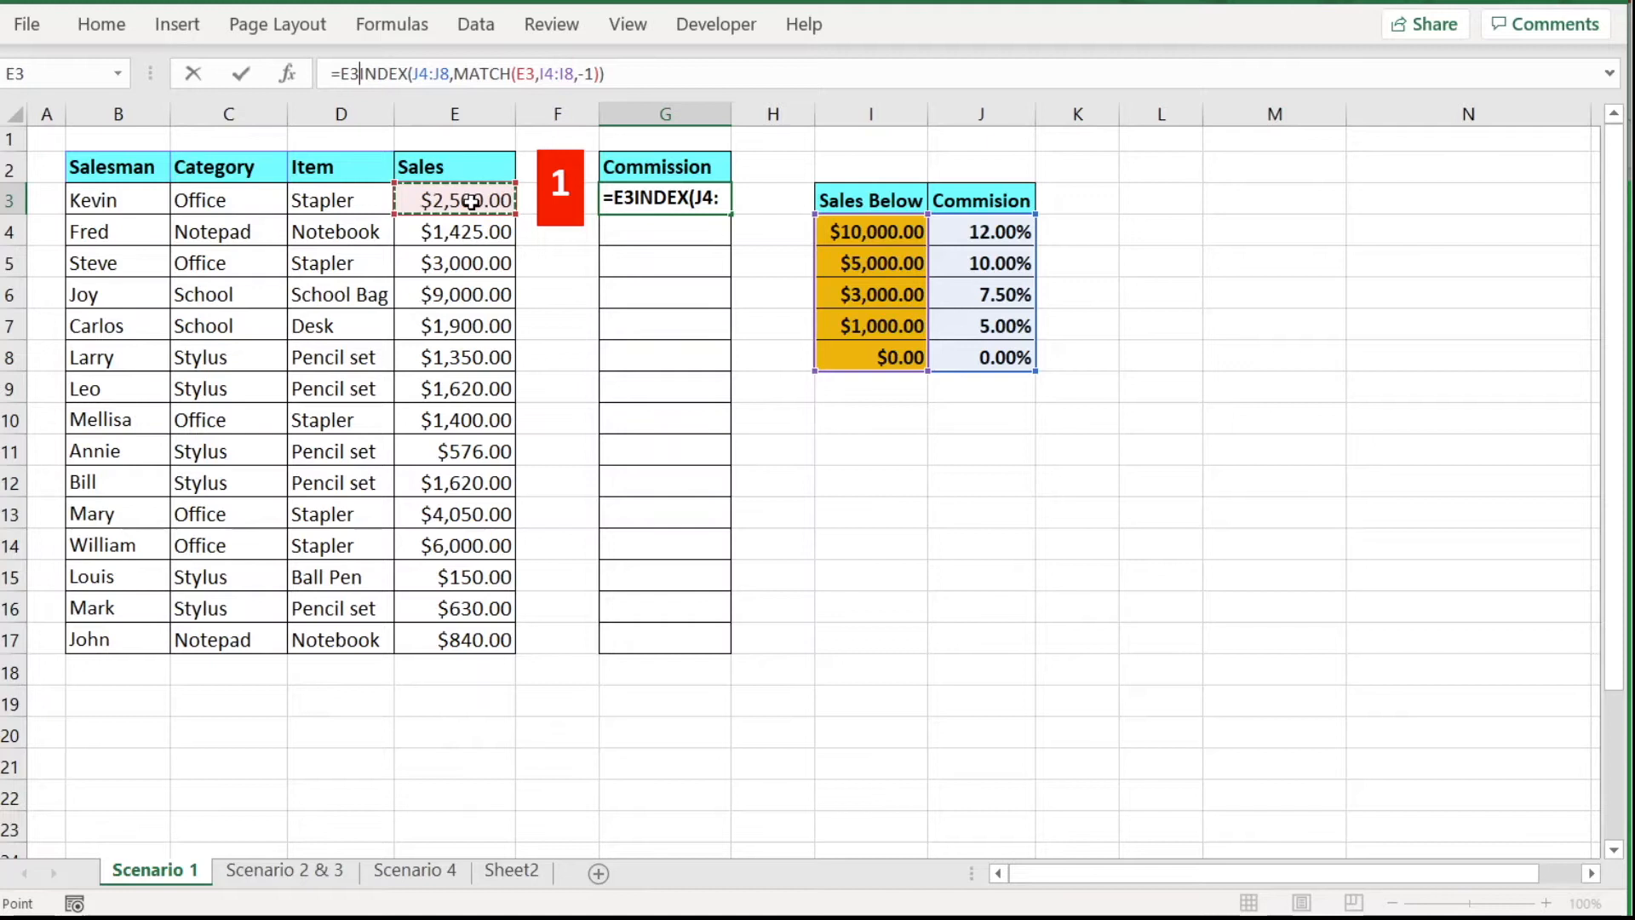
text(*)
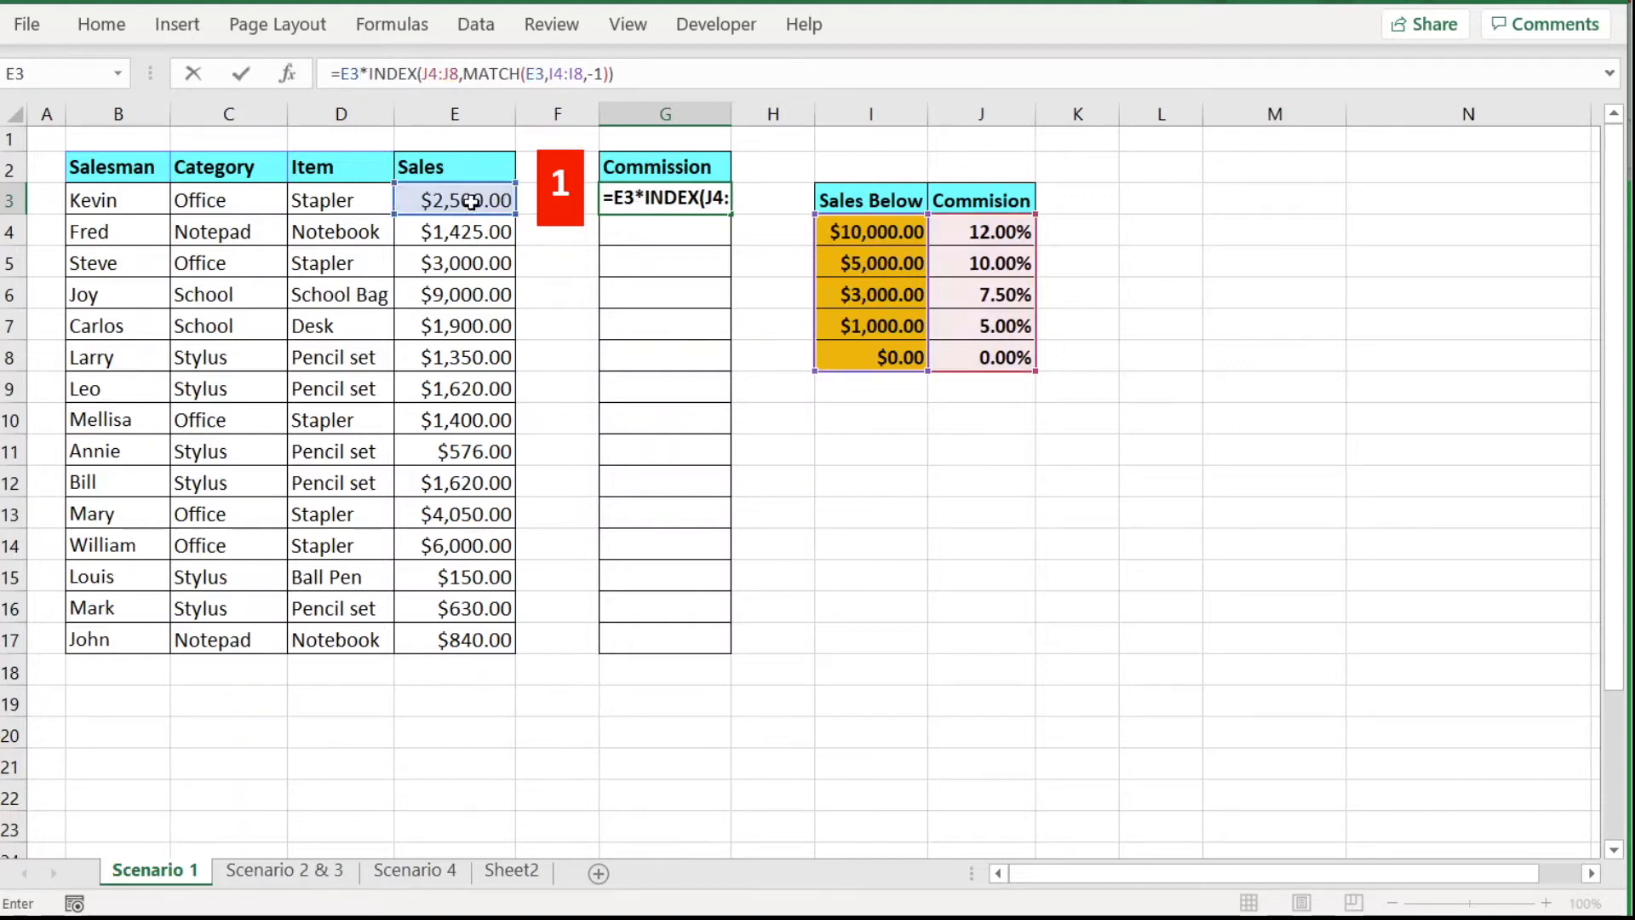
key(Return)
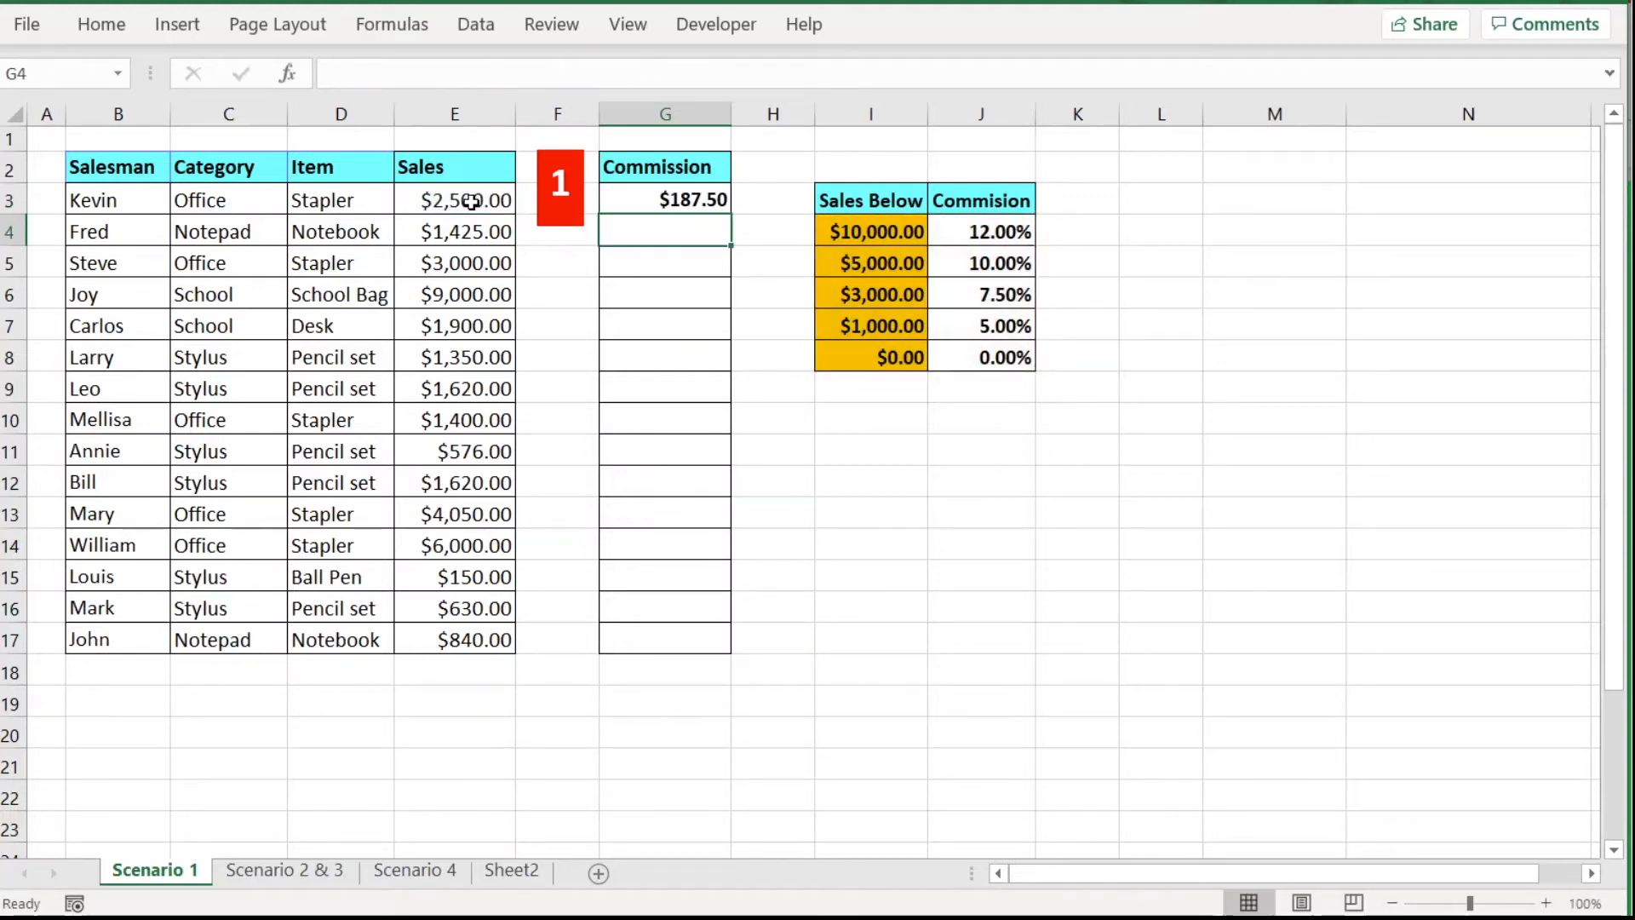
Fill G3's formula down to G17 and inspect the #N/A result in G6.
click(717, 207)
drag(733, 218, 741, 646)
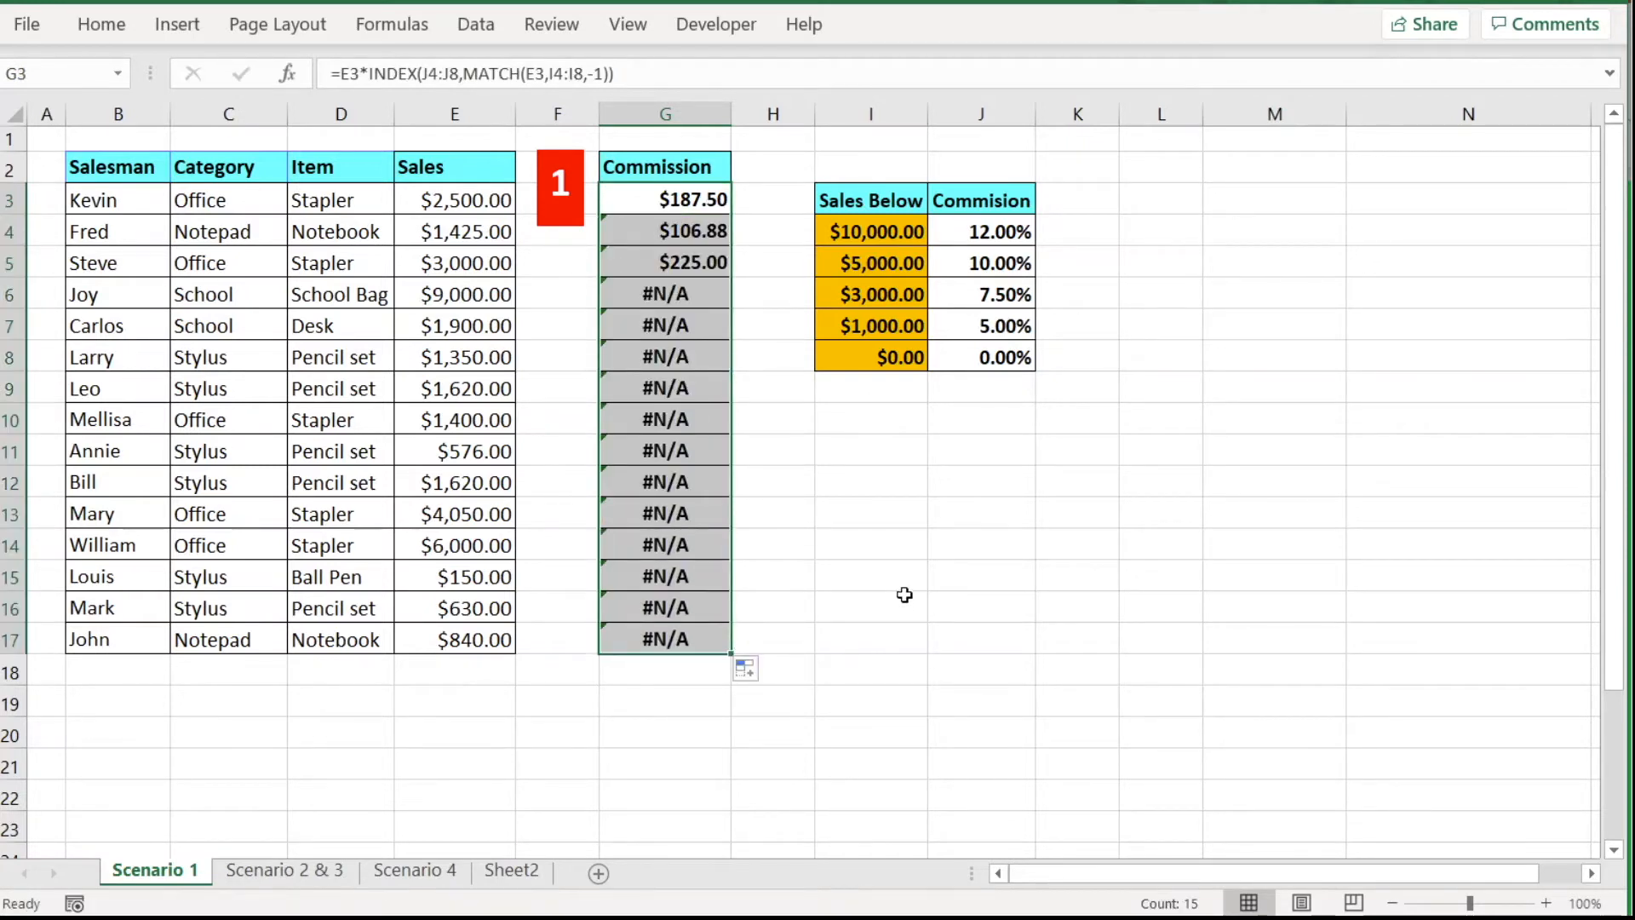
click(701, 298)
Trace the G6:G17 errors to the shifting I4:I8 and J4:J8 ranges, then select J4:J8 in G3's formula.
drag(700, 302, 702, 639)
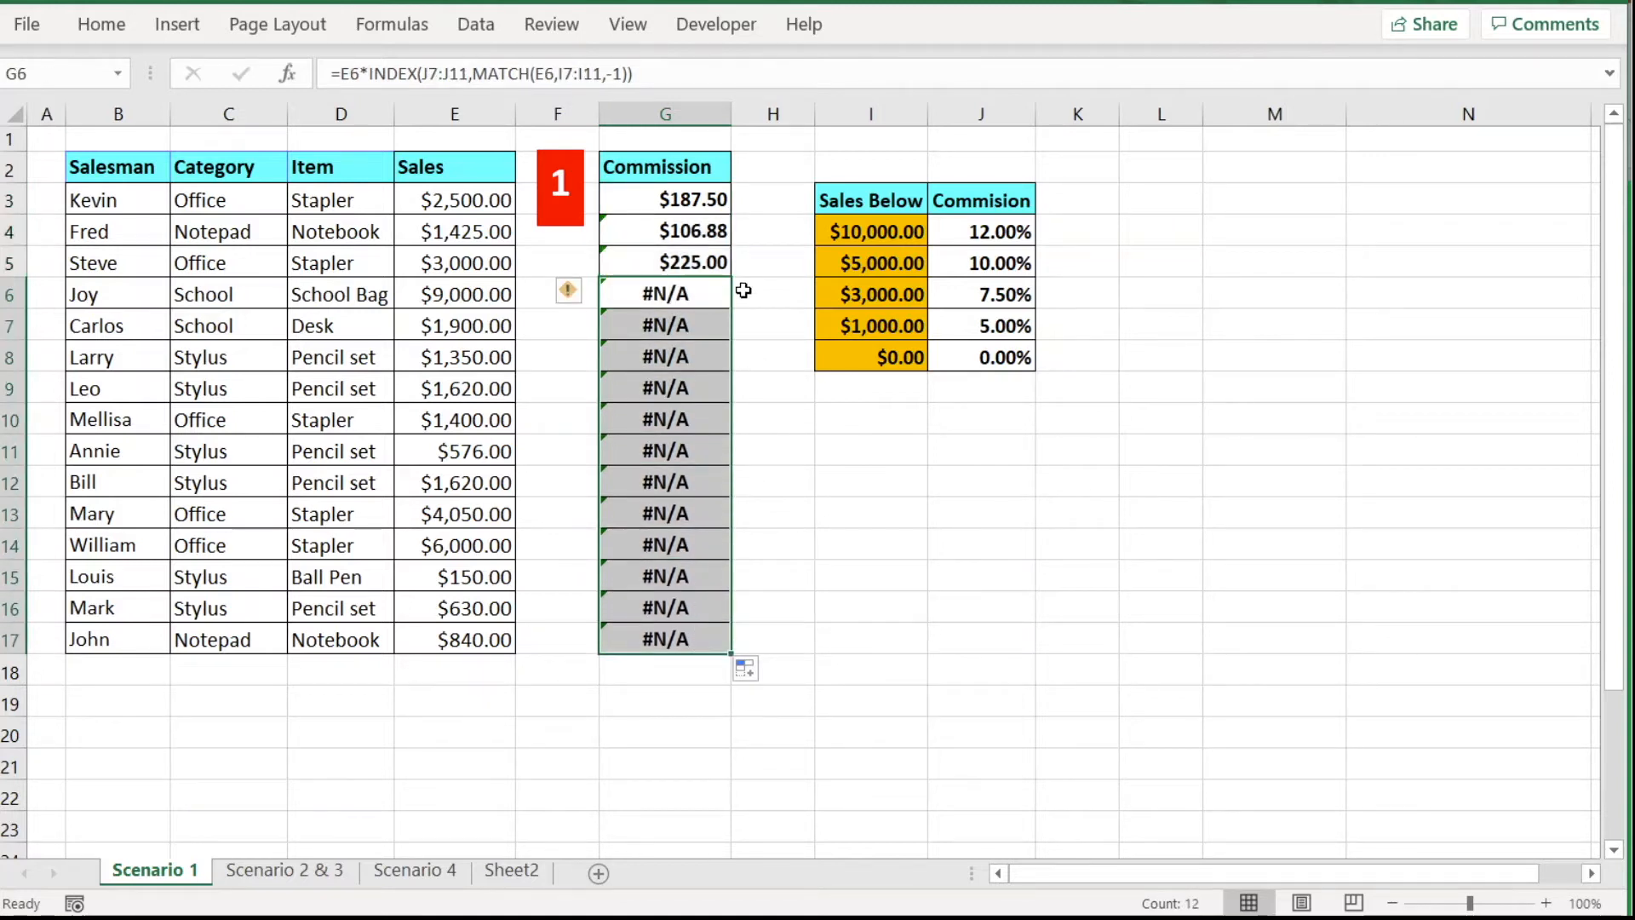
click(688, 202)
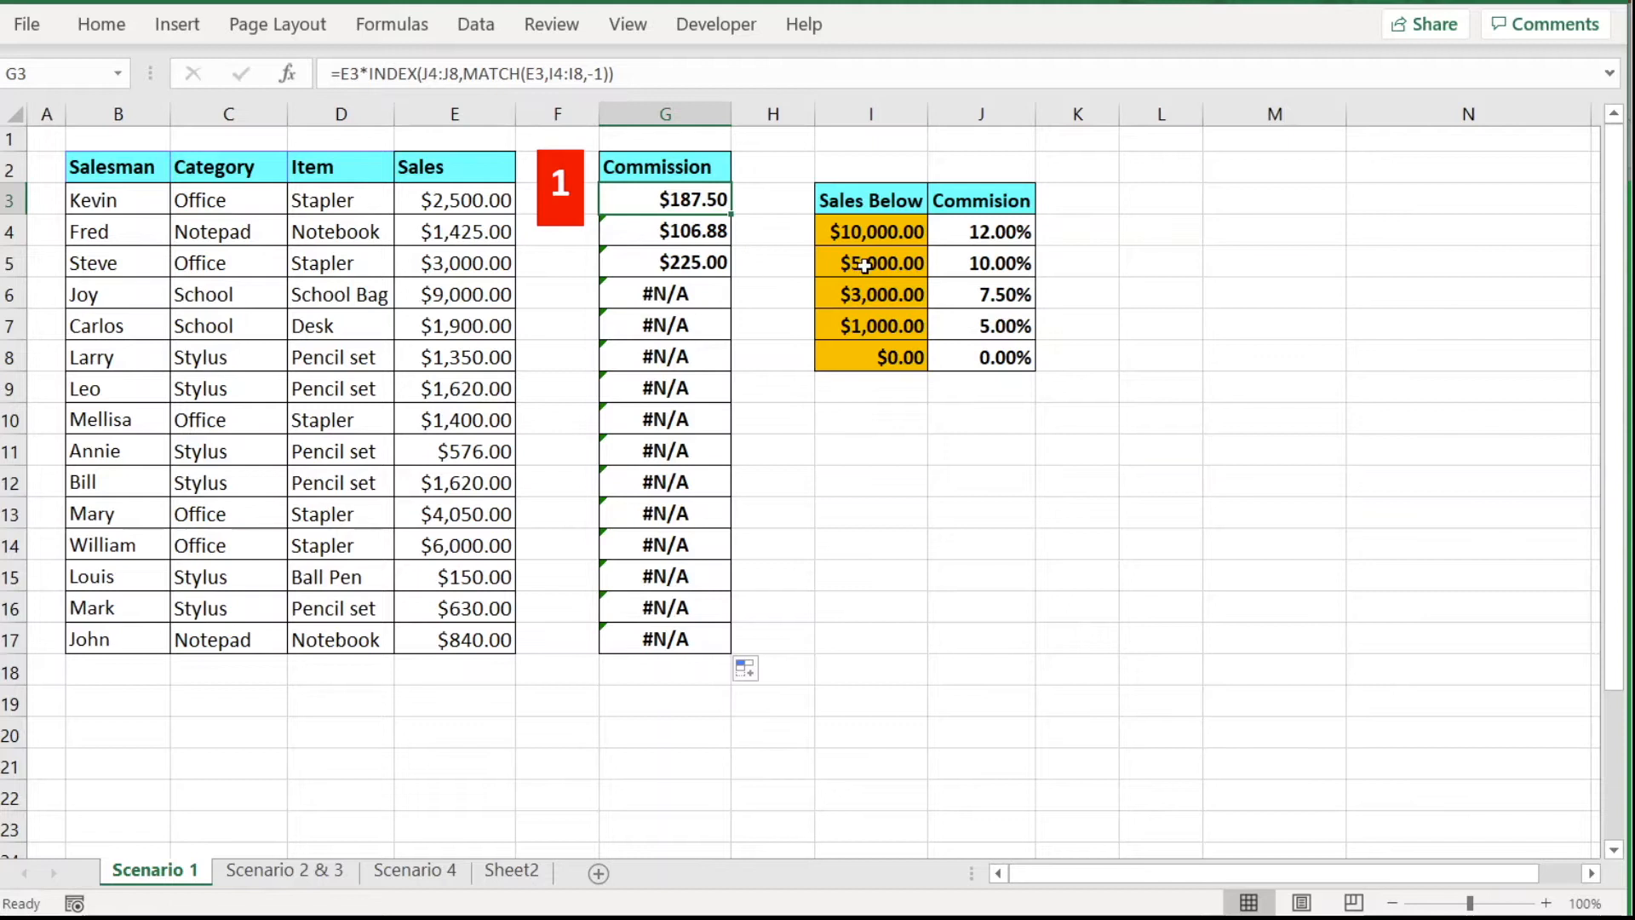
drag(876, 230, 875, 357)
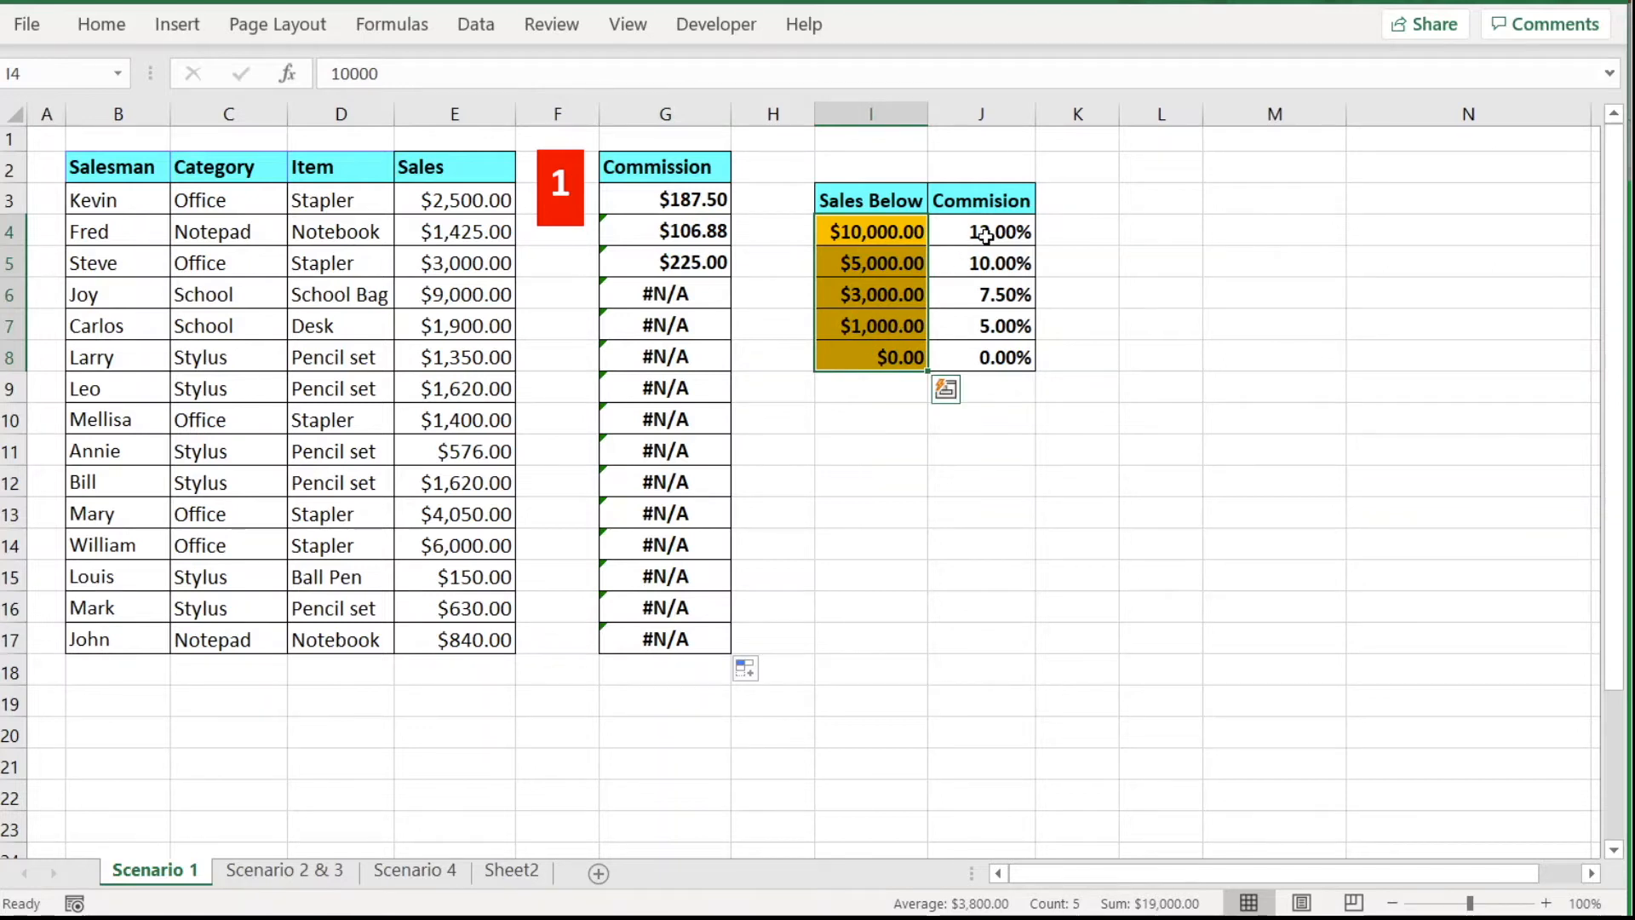
drag(985, 236, 984, 356)
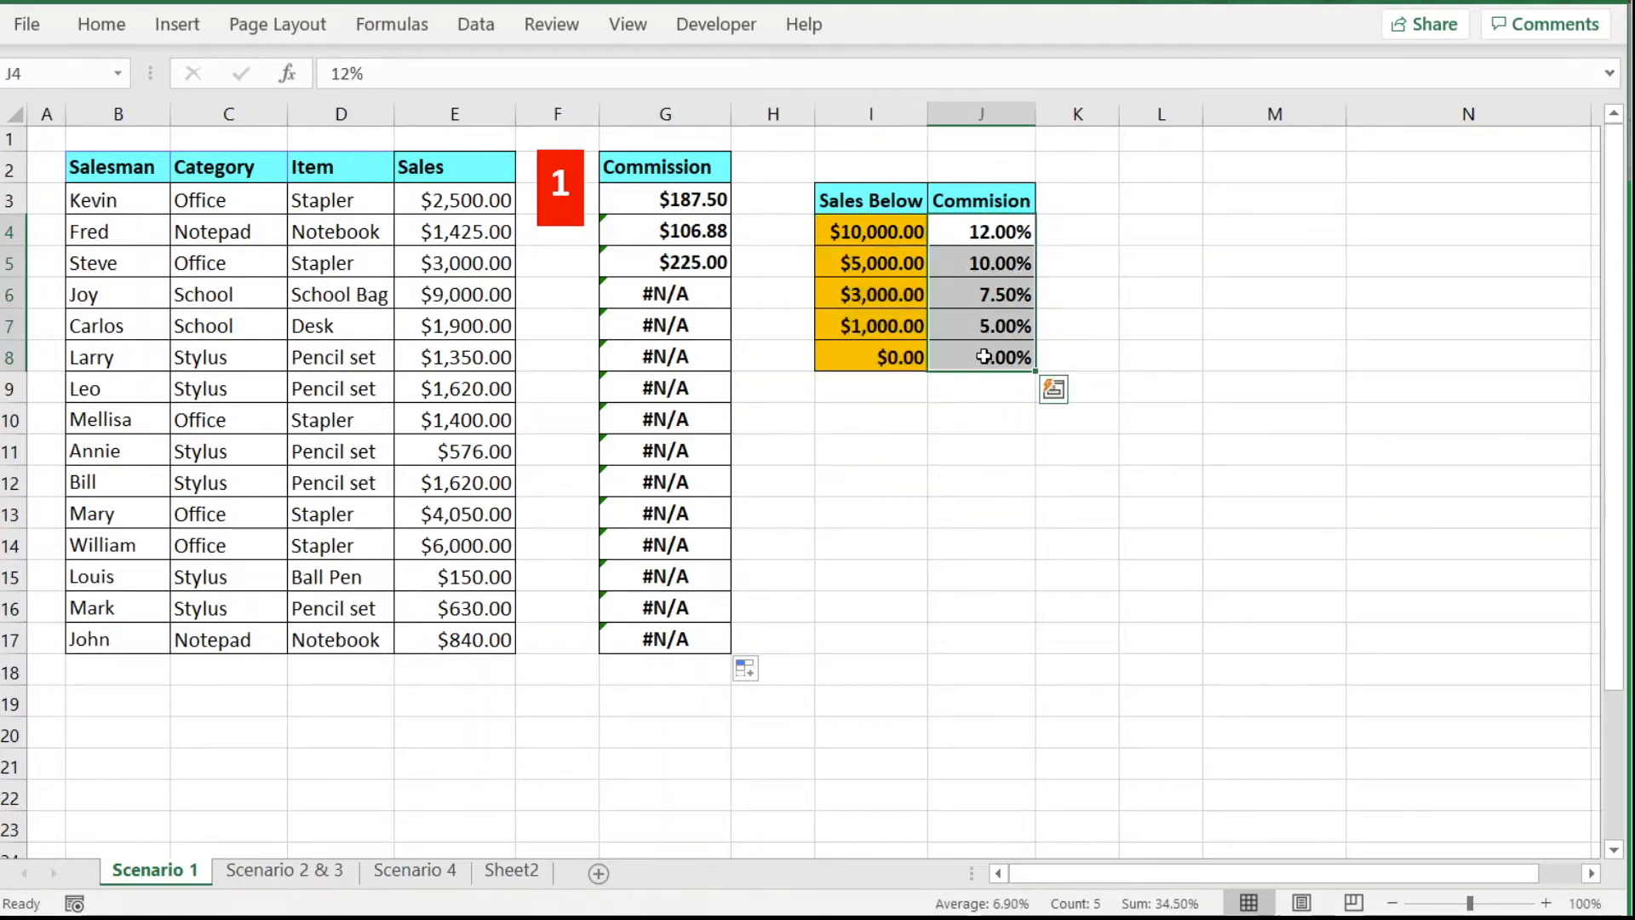
click(638, 200)
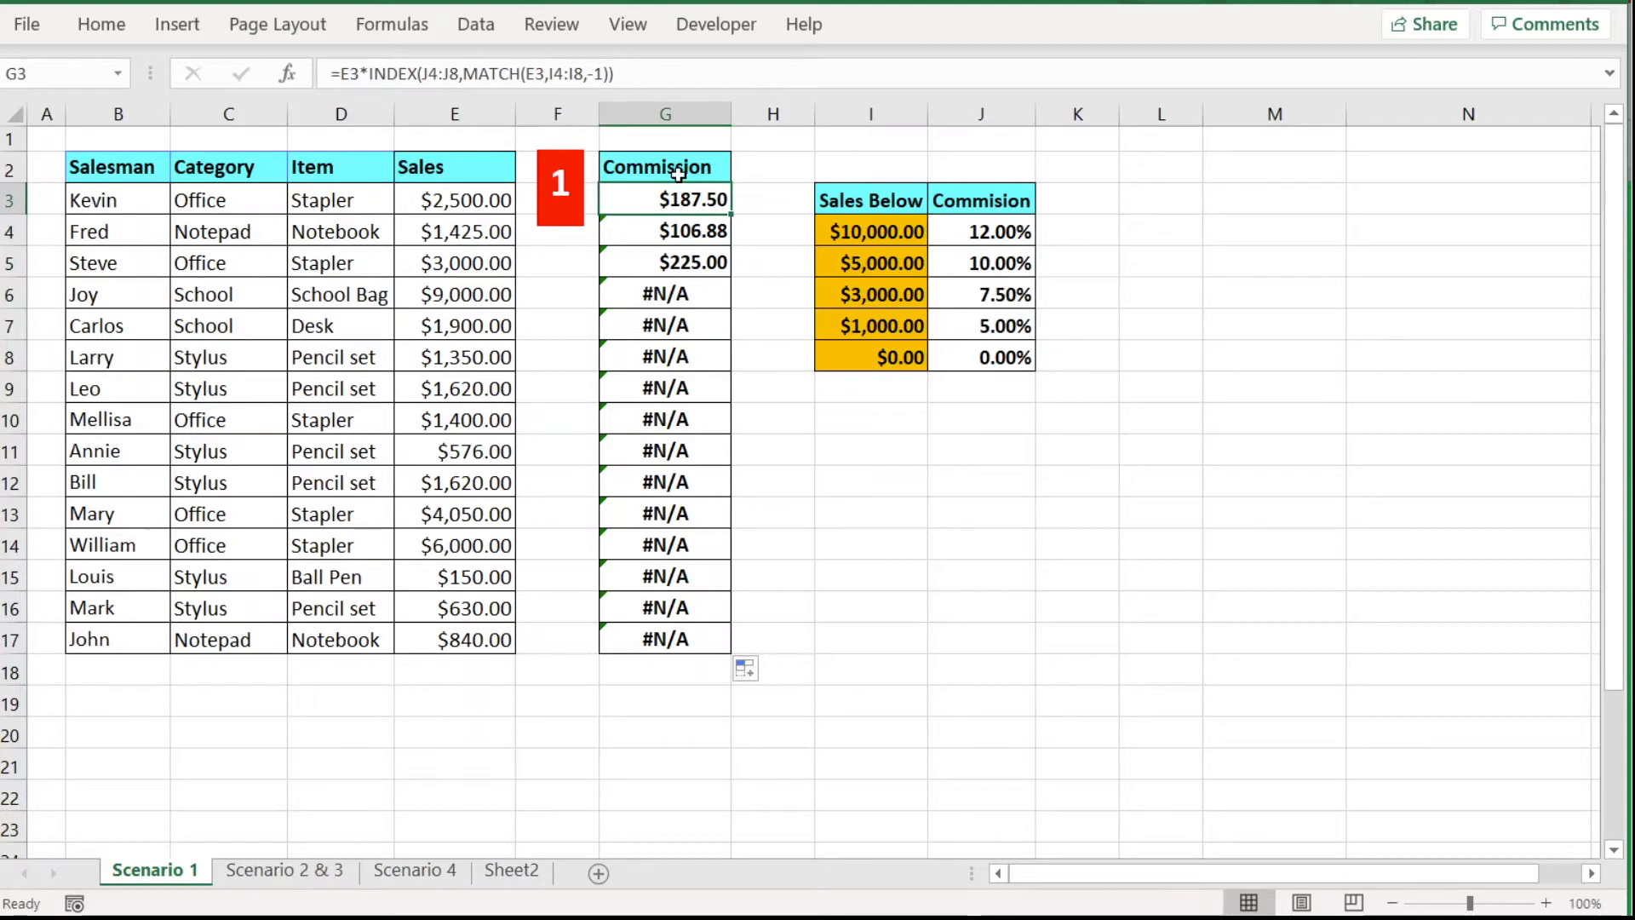
drag(423, 74, 461, 74)
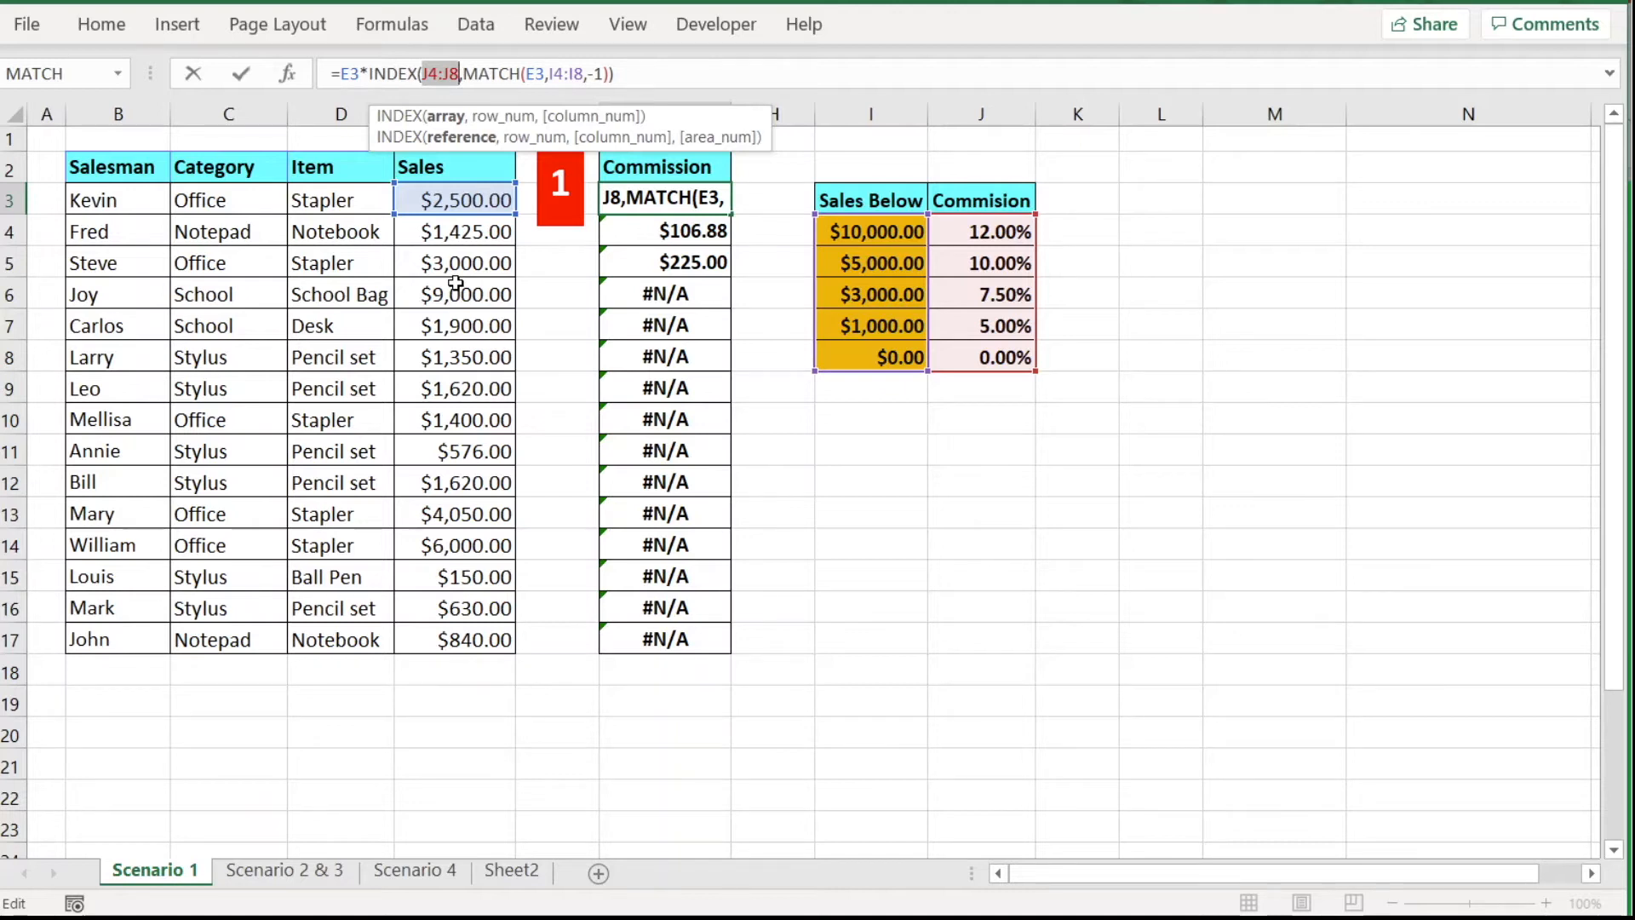
Lock G3's ranges as $J$4:$J$8 and $I$4:$I$8 and commit the formula.
key(F4)
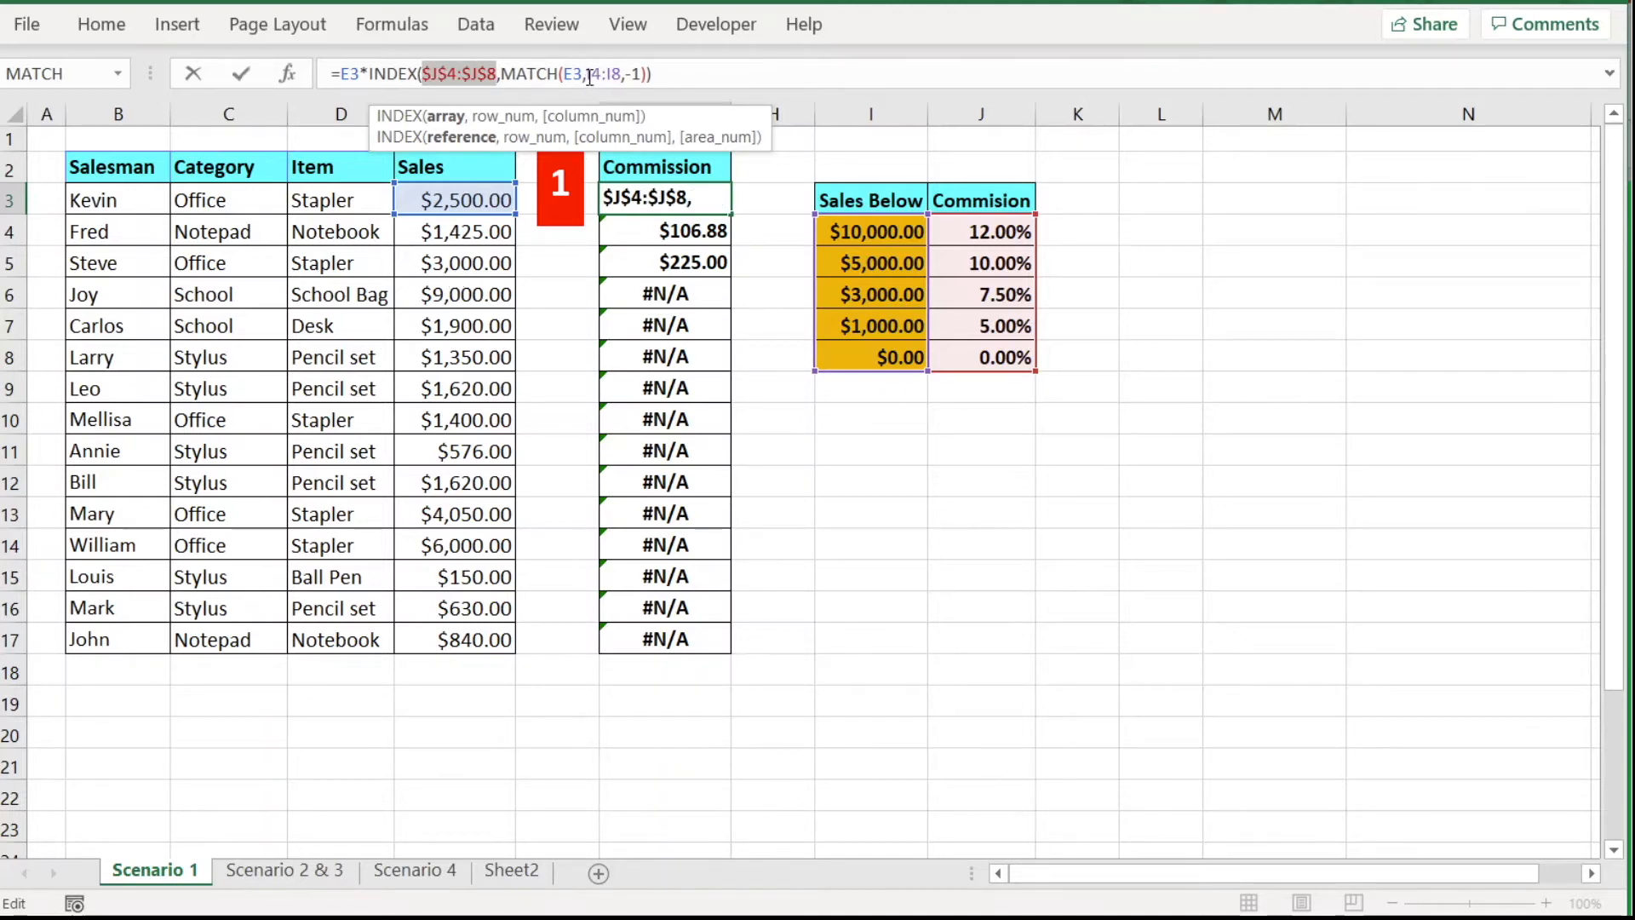
drag(587, 74, 623, 75)
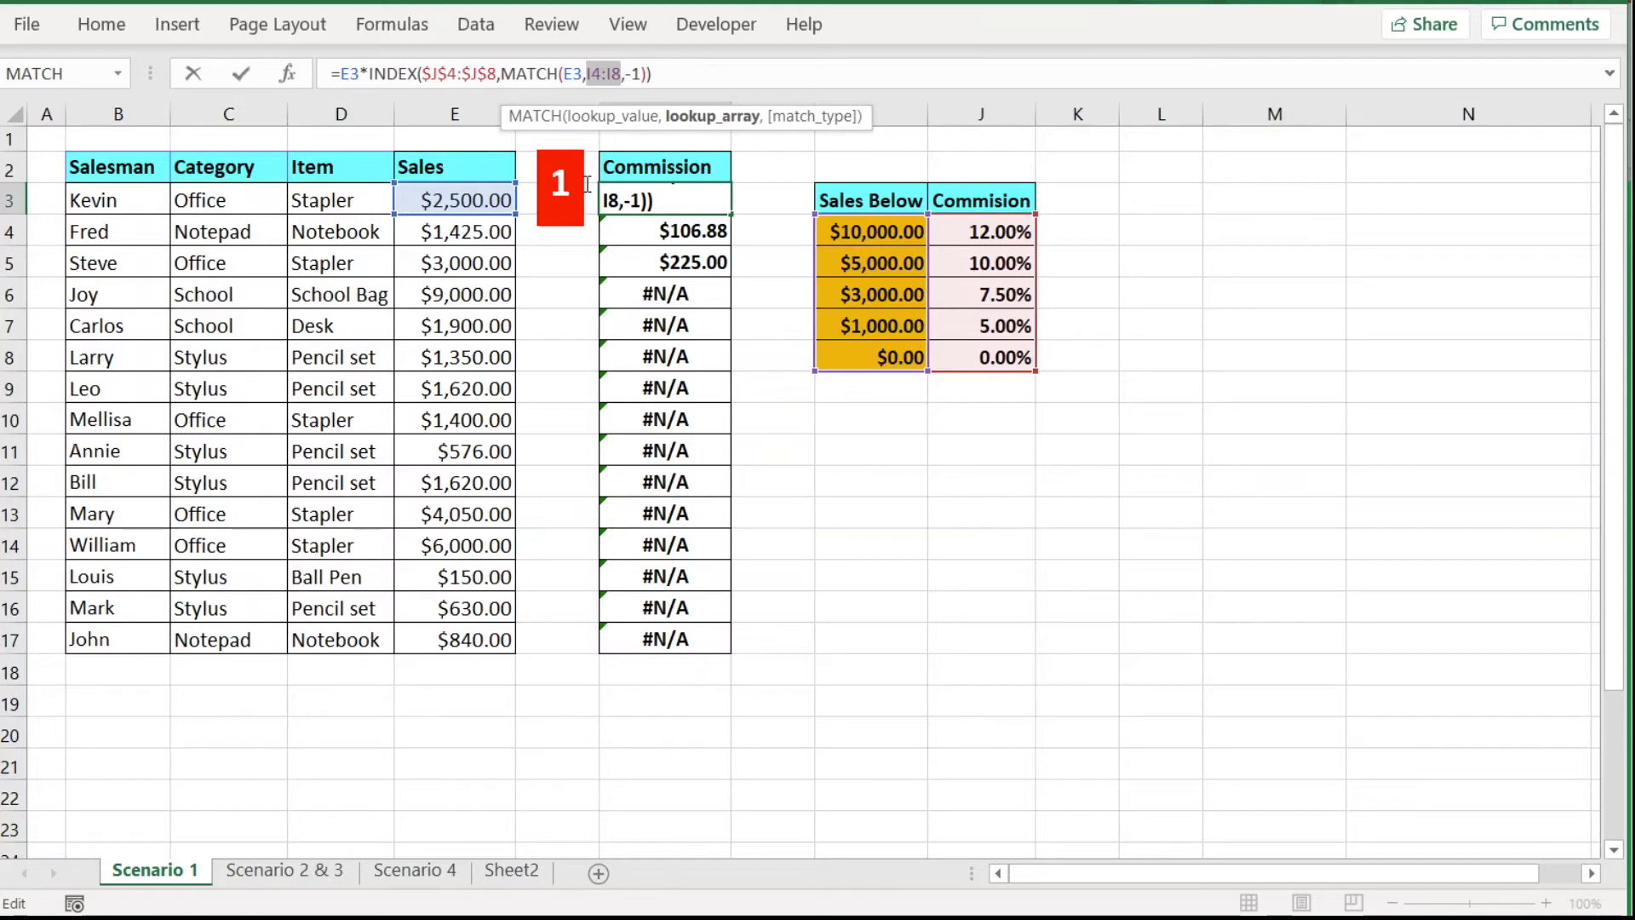
key(F4)
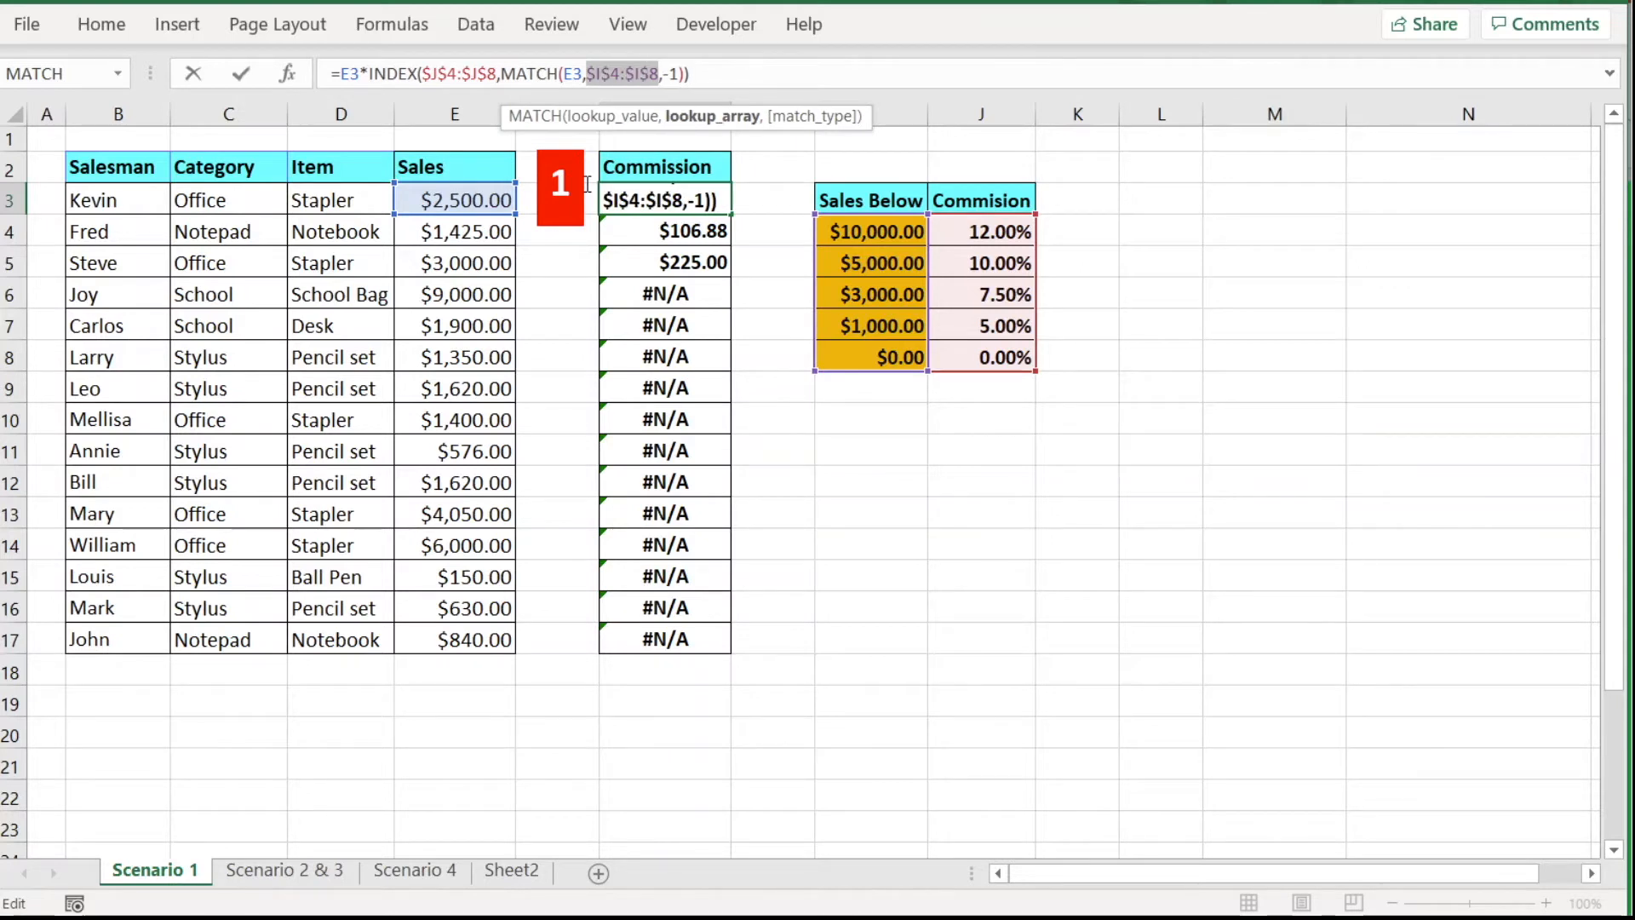
key(Return)
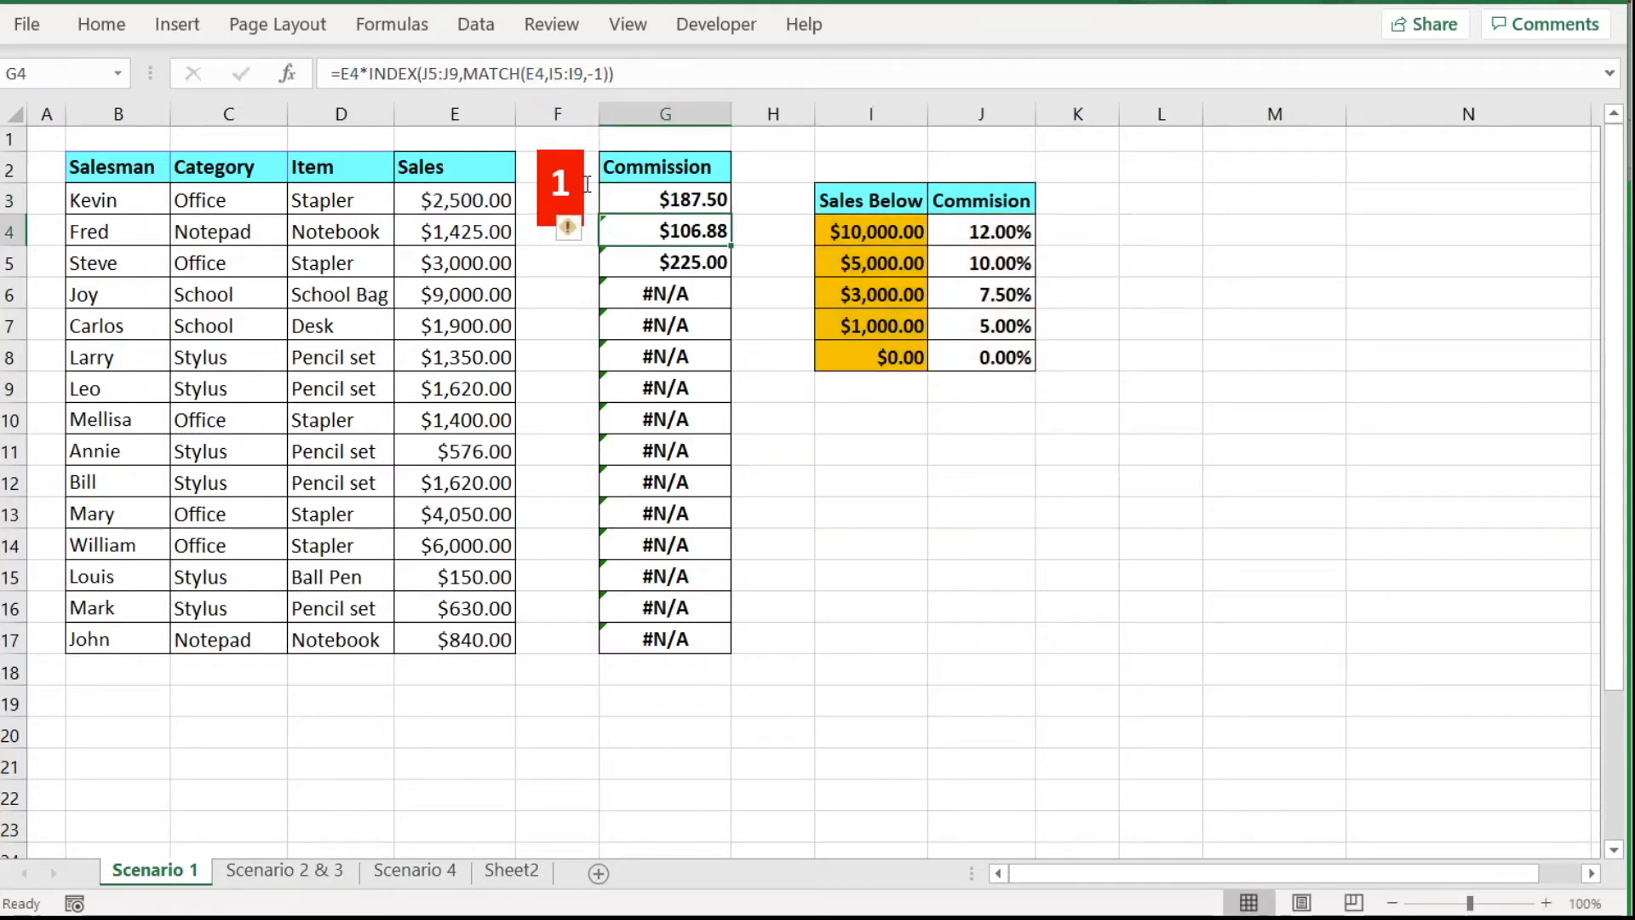
Copy the corrected G3 formula down to G17, then go to the Scenario 2 & 3 sheet.
click(709, 205)
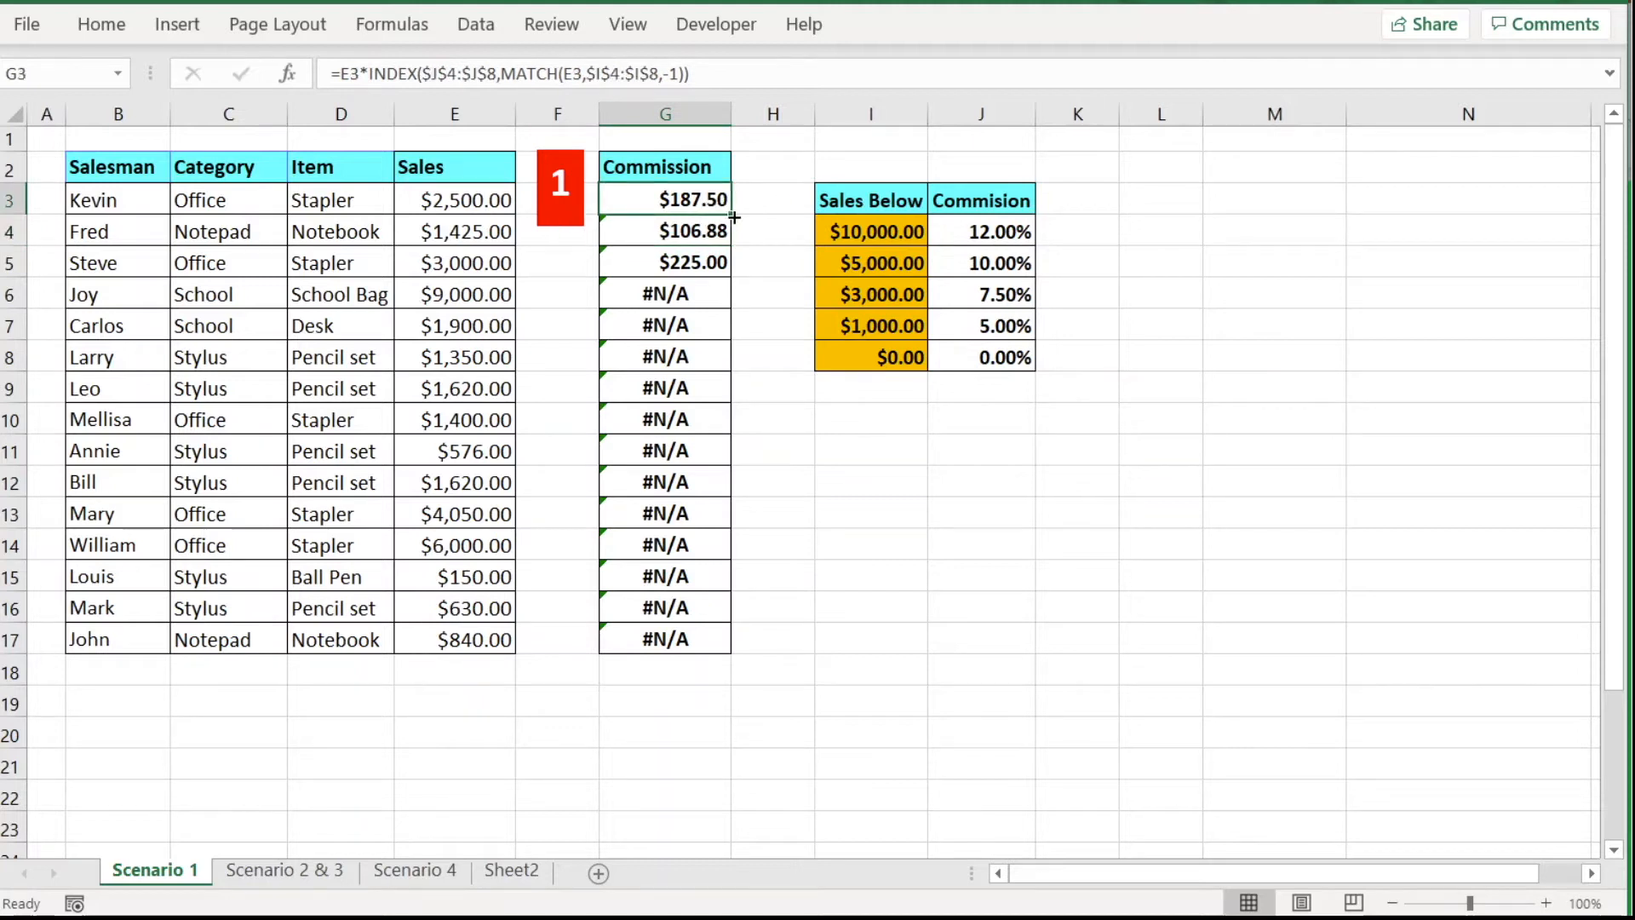
drag(734, 209, 727, 657)
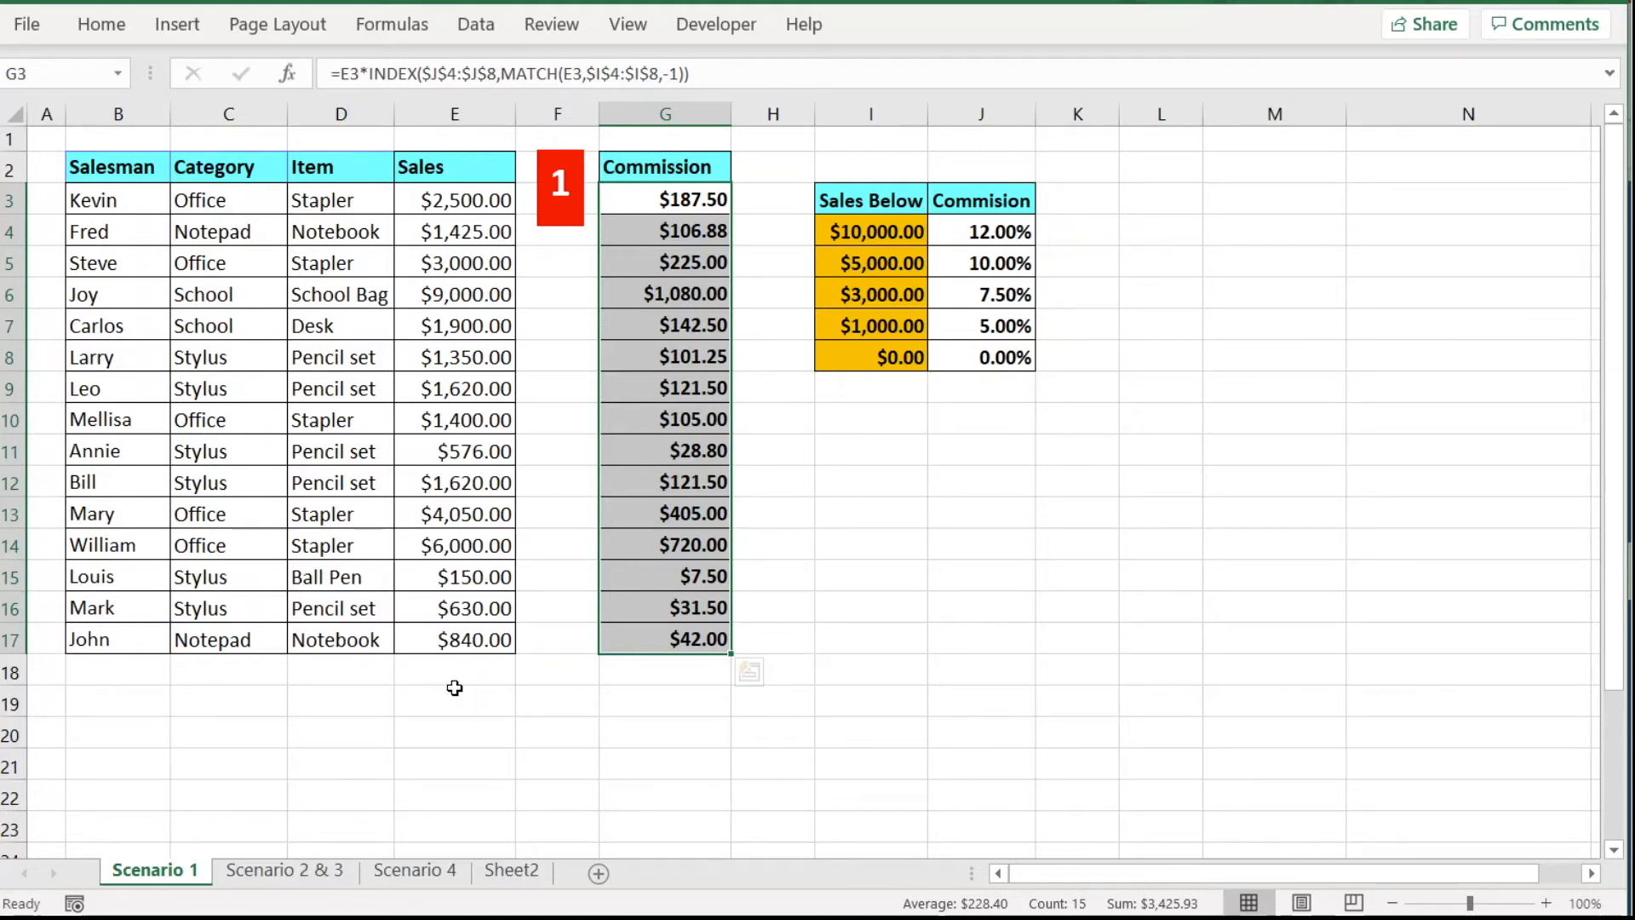
click(305, 869)
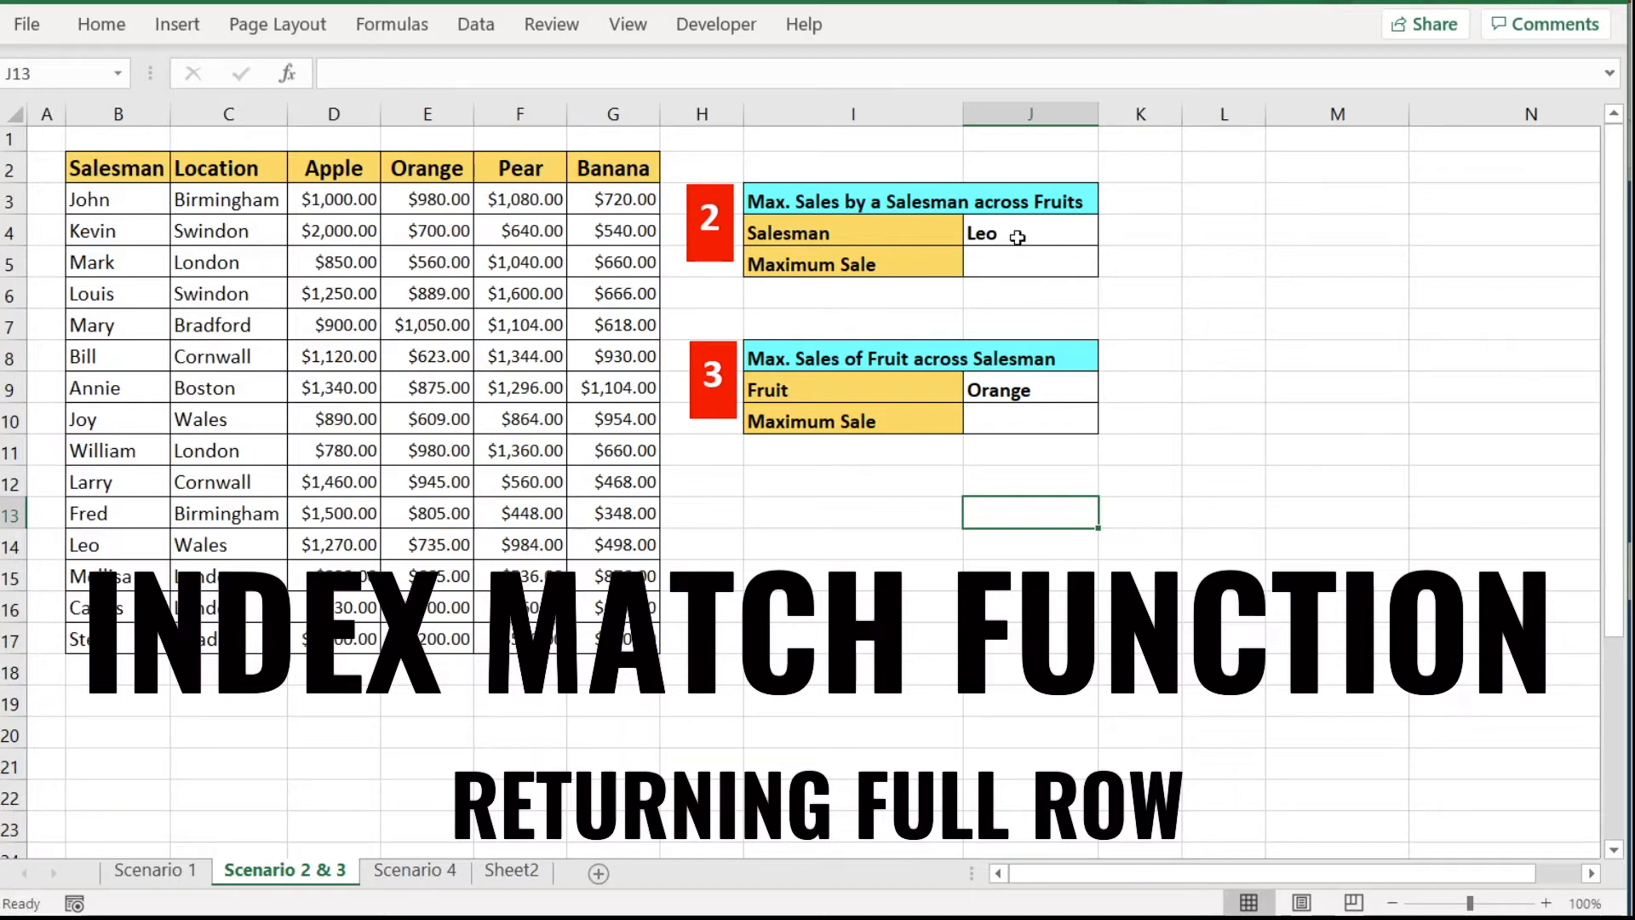
Select Leo's Maximum Sale cell J5 on the Scenario 2 & 3 sheet.
click(1001, 264)
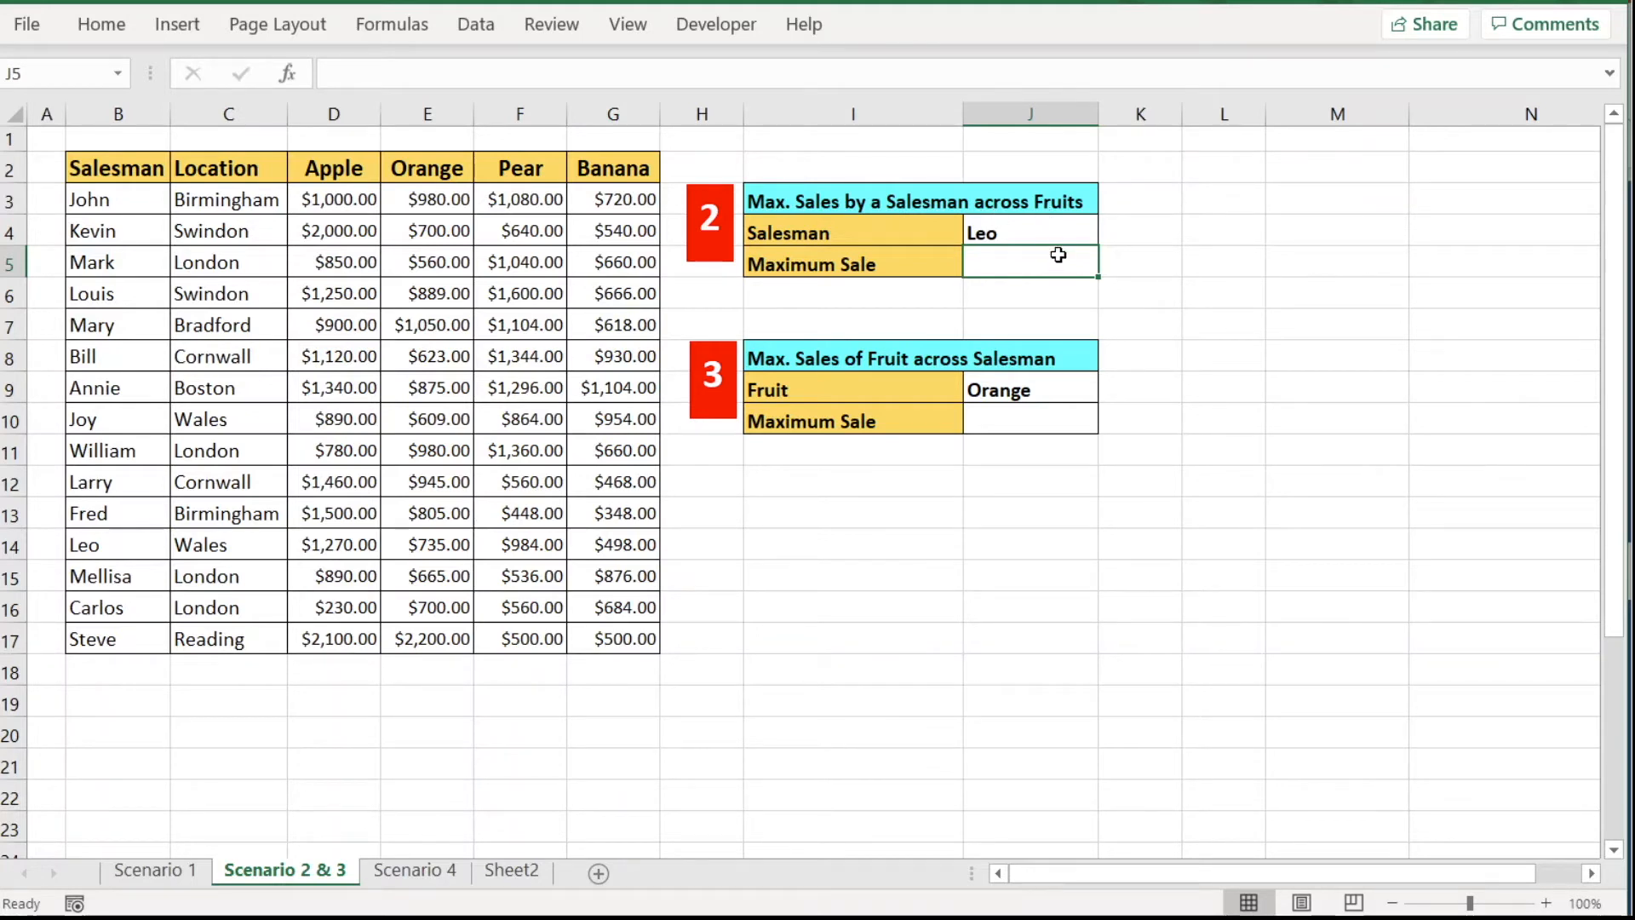
Enter =INDEX(D3:G17,MATCH(J4,B3:B17,0)) in J5 to look up Leo's fruit sales row.
text(=index)
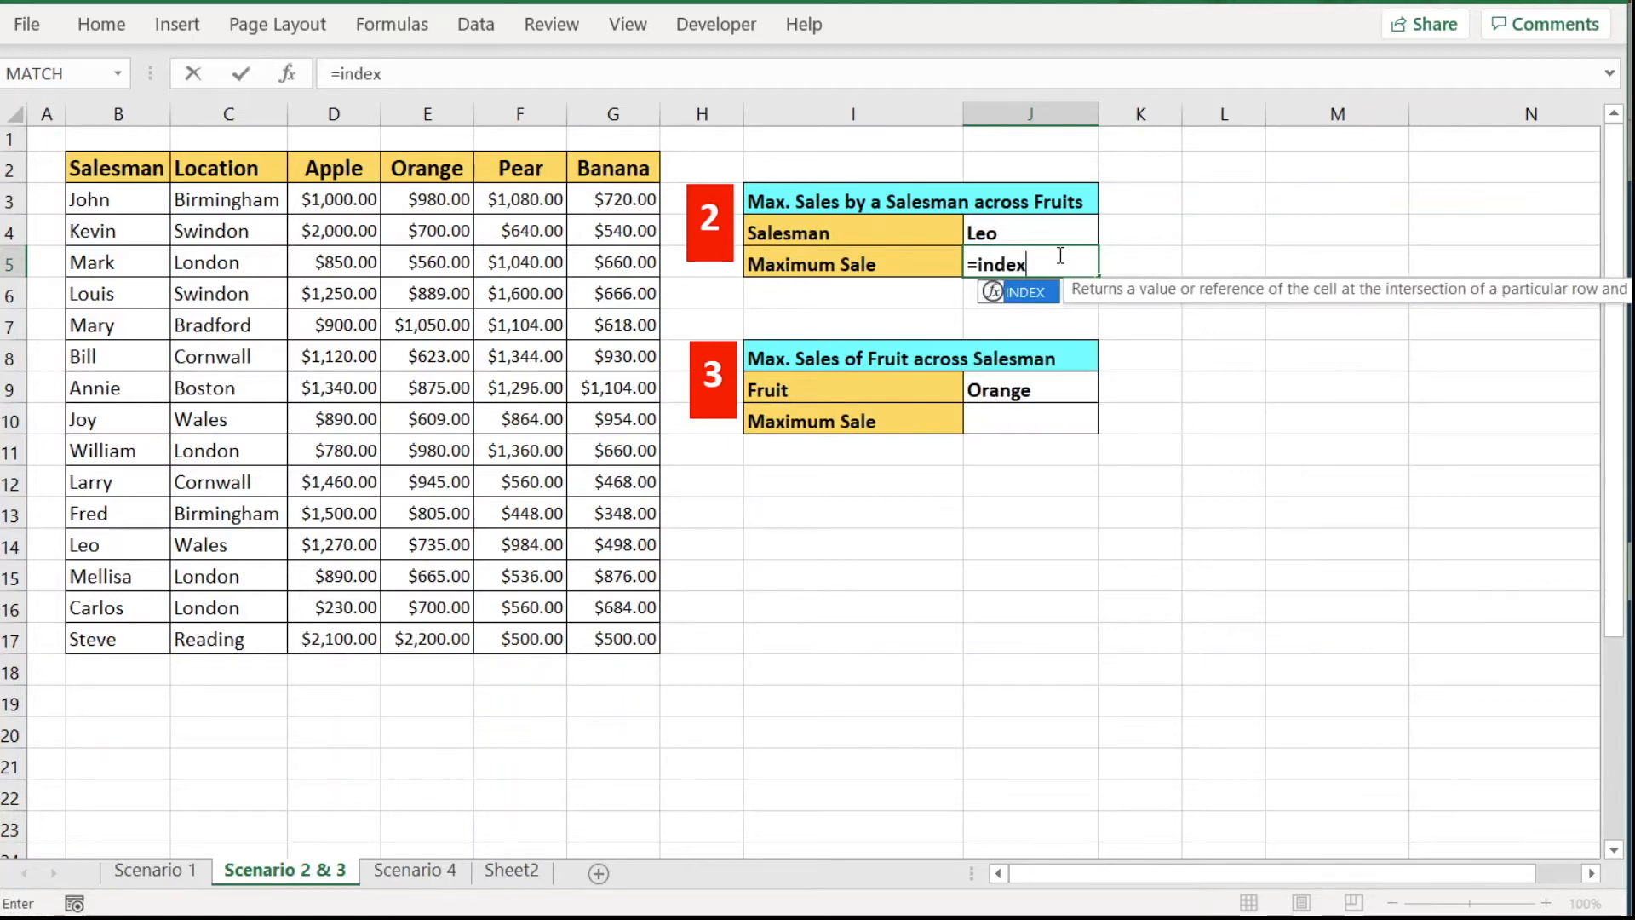
text(()
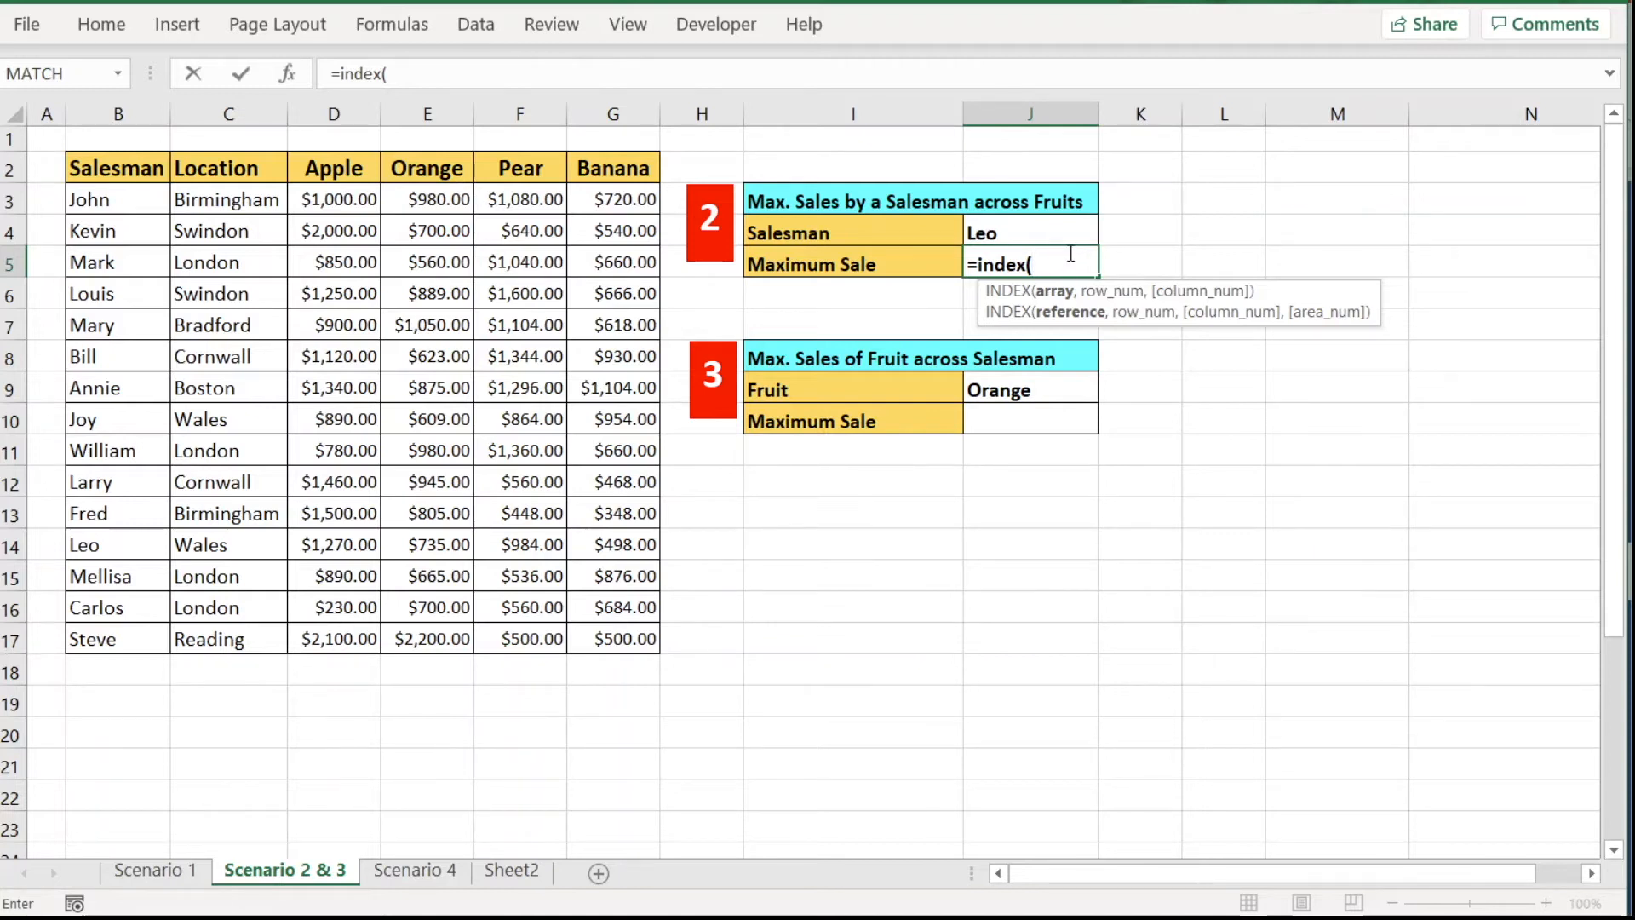
drag(309, 201, 619, 640)
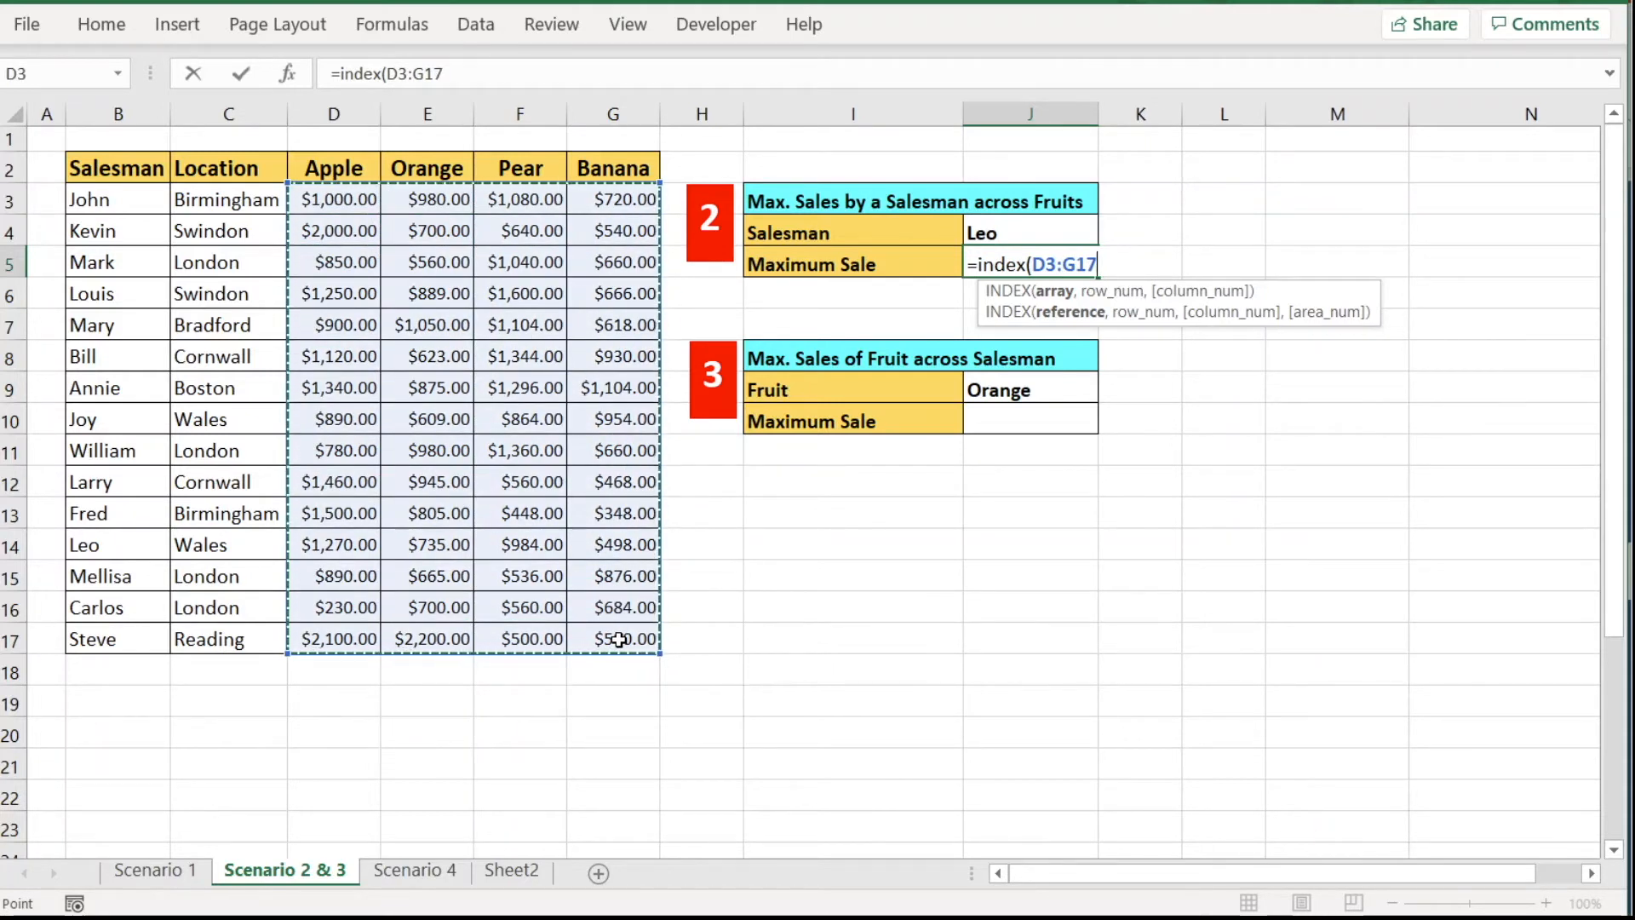
text(,)
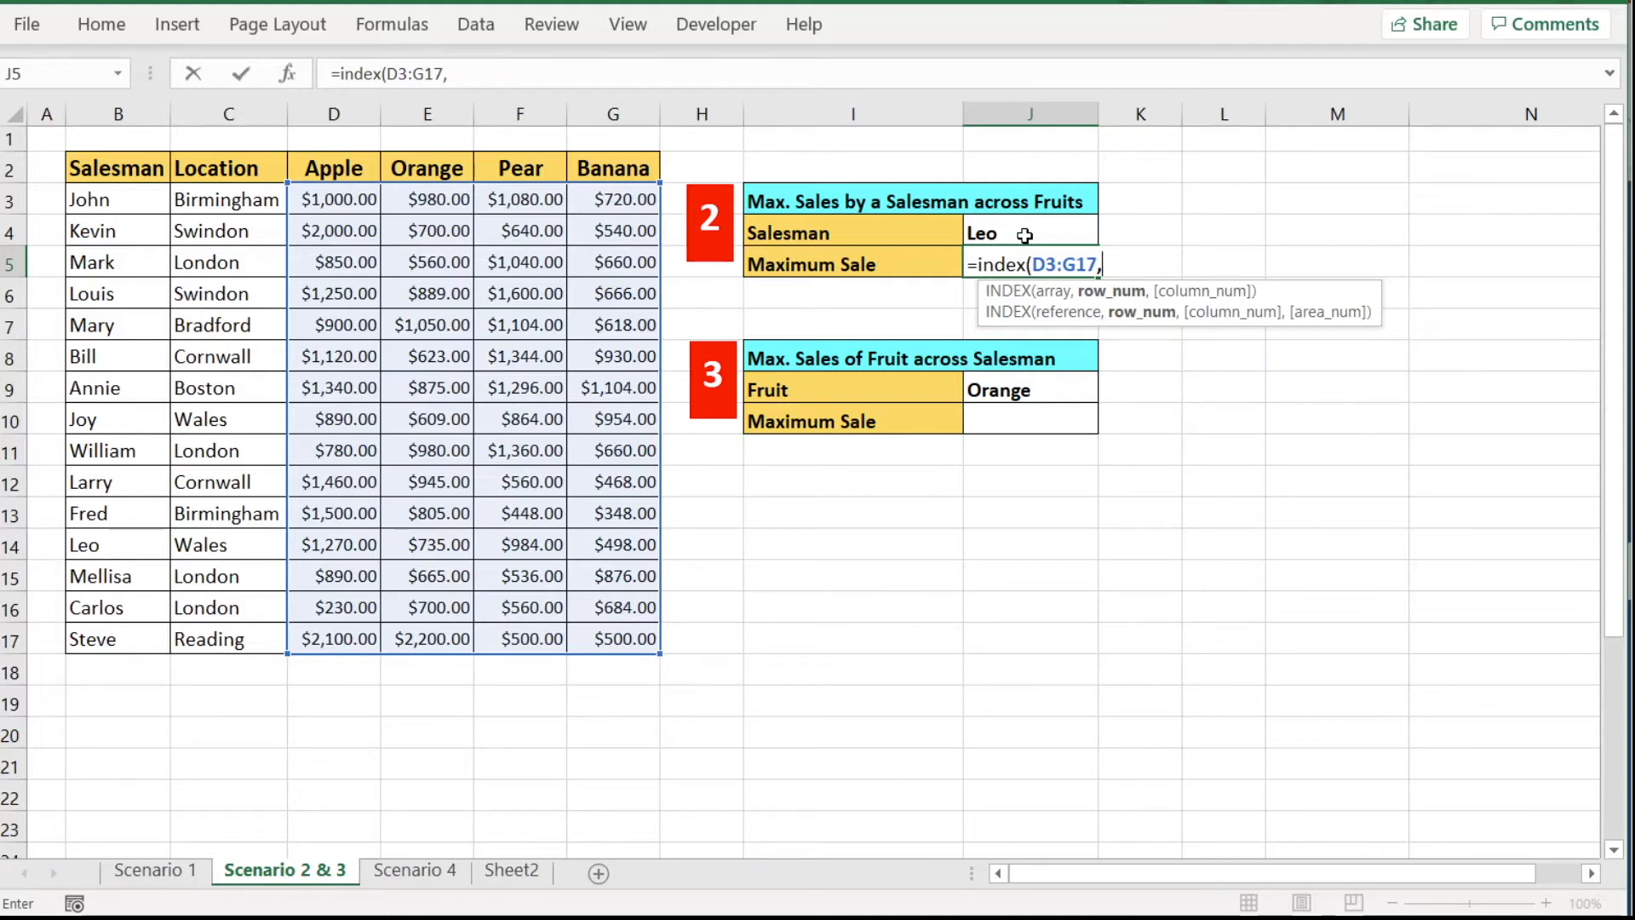
text(match)
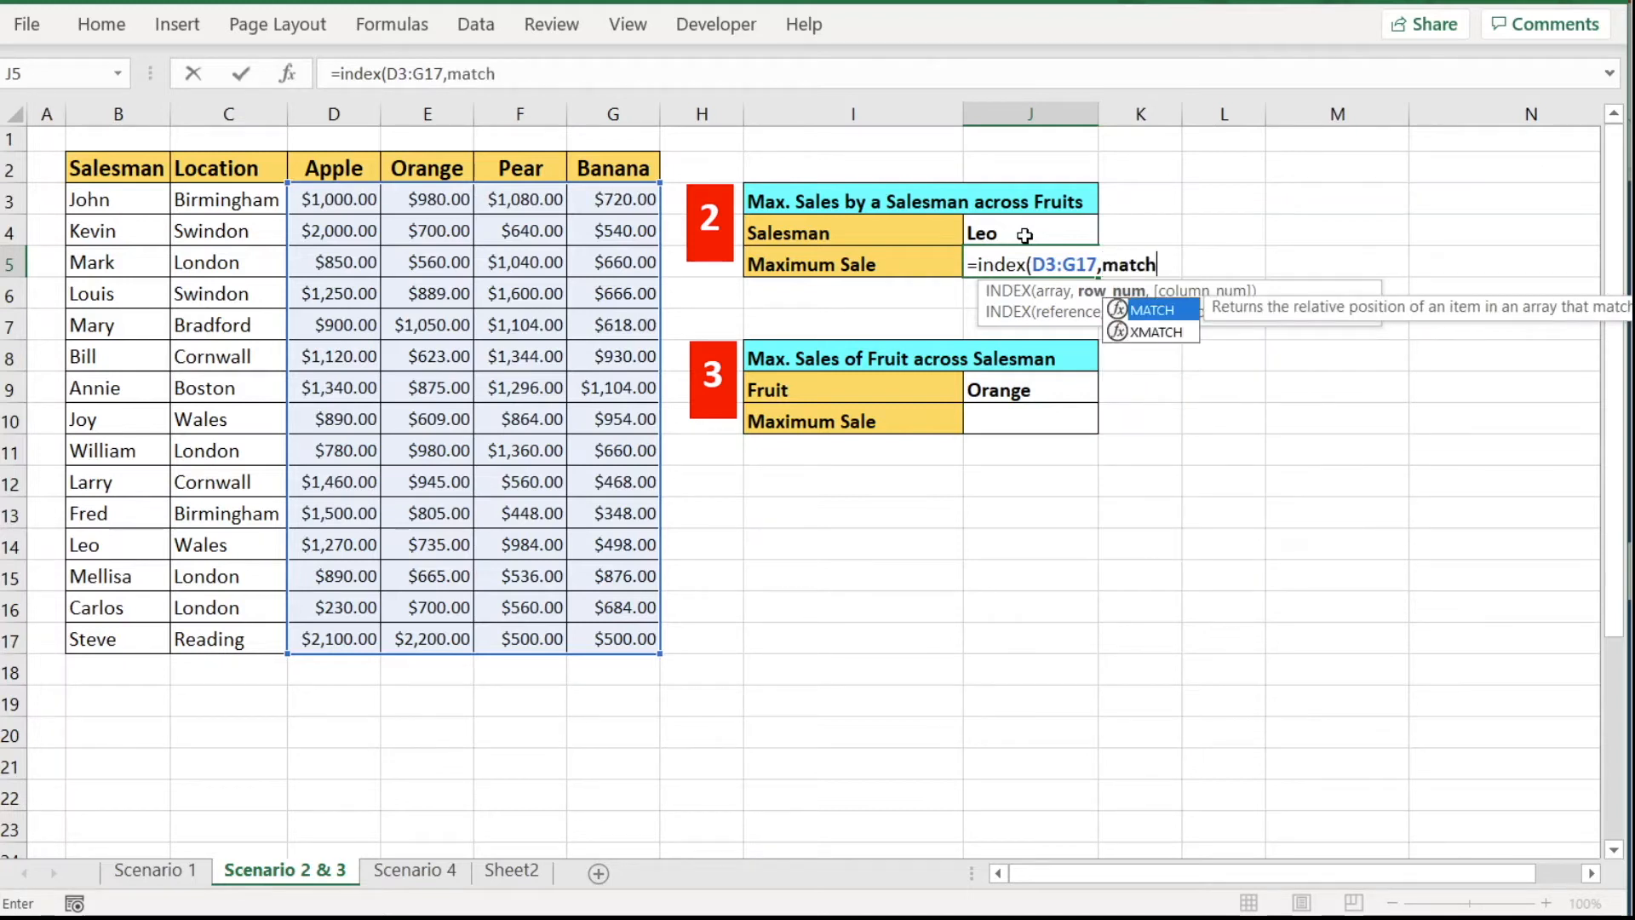
text(()
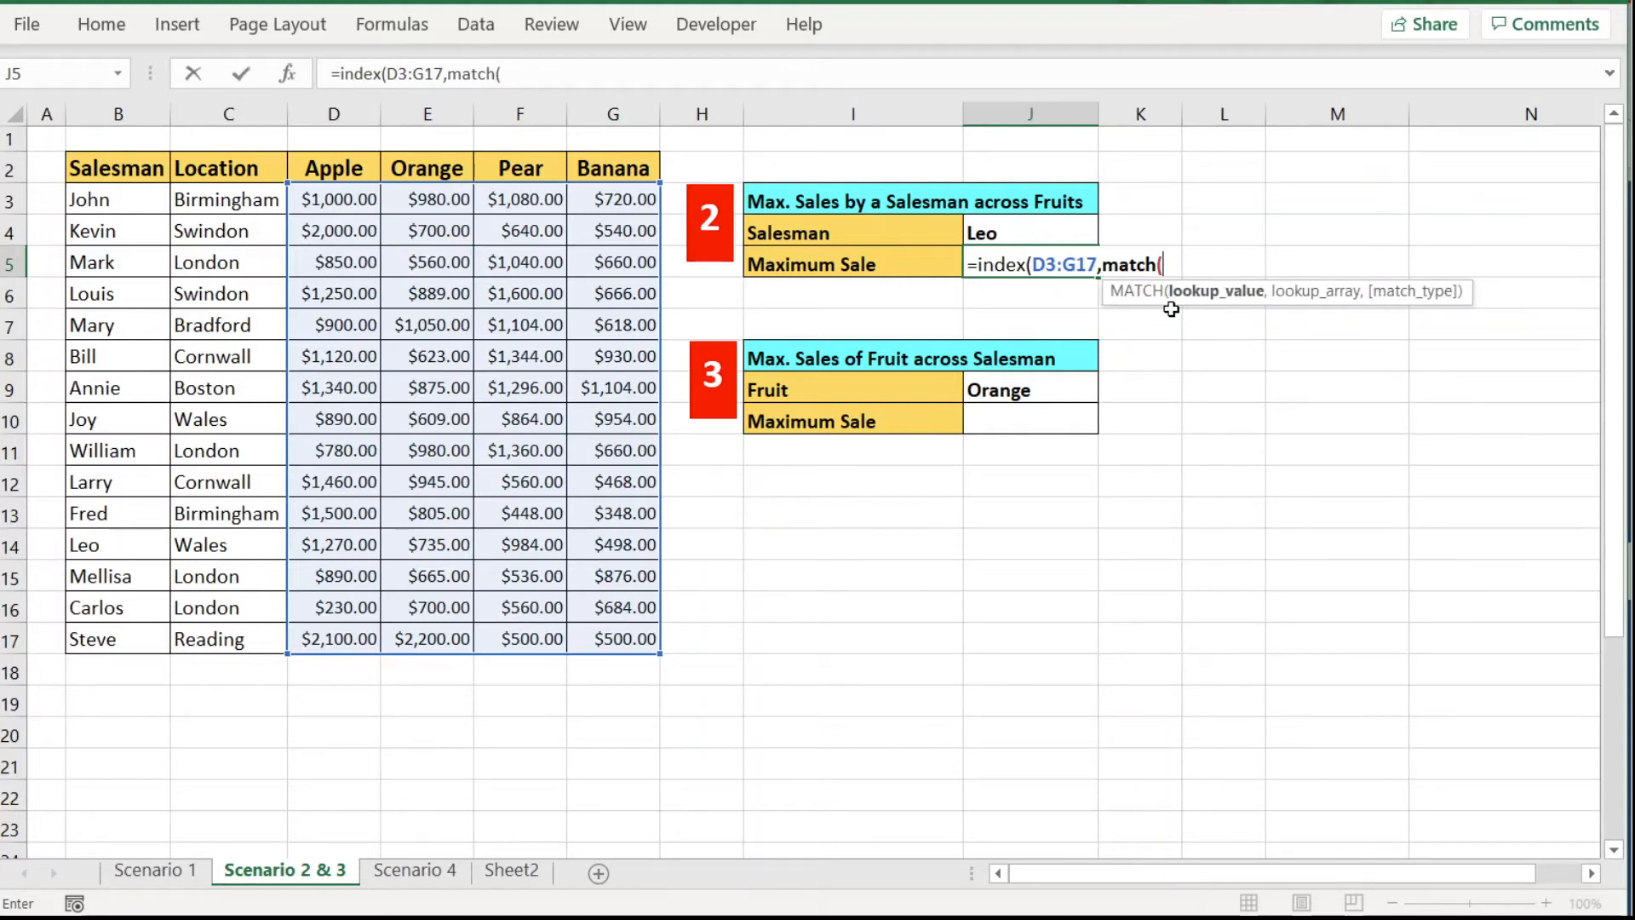
click(1001, 226)
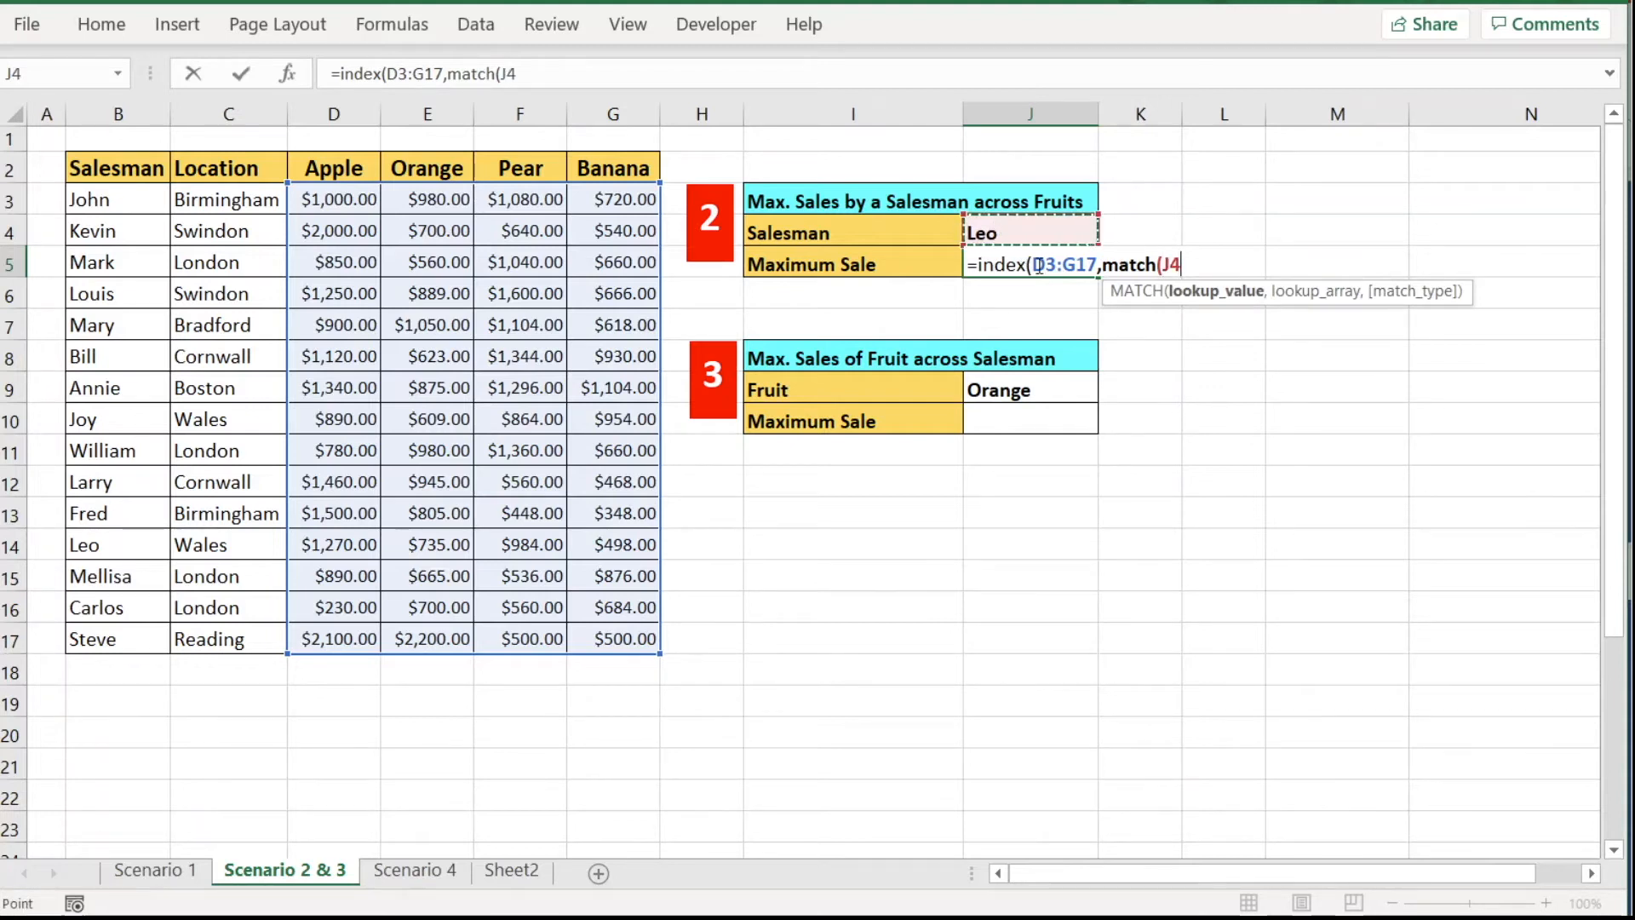
text(,)
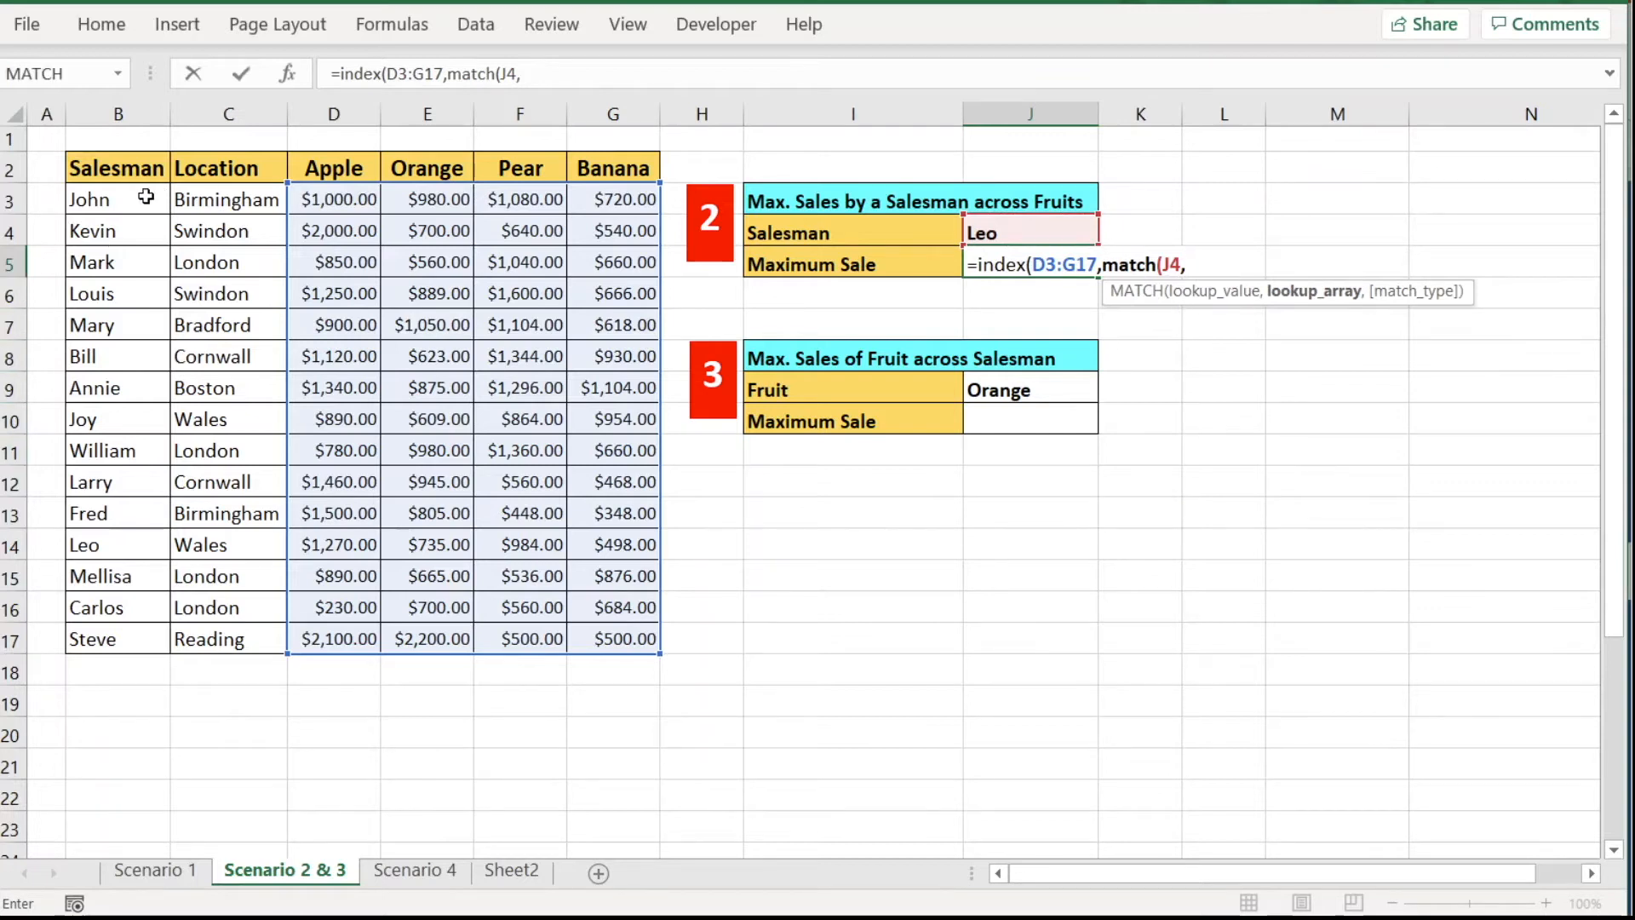
drag(117, 197, 111, 636)
text(,)
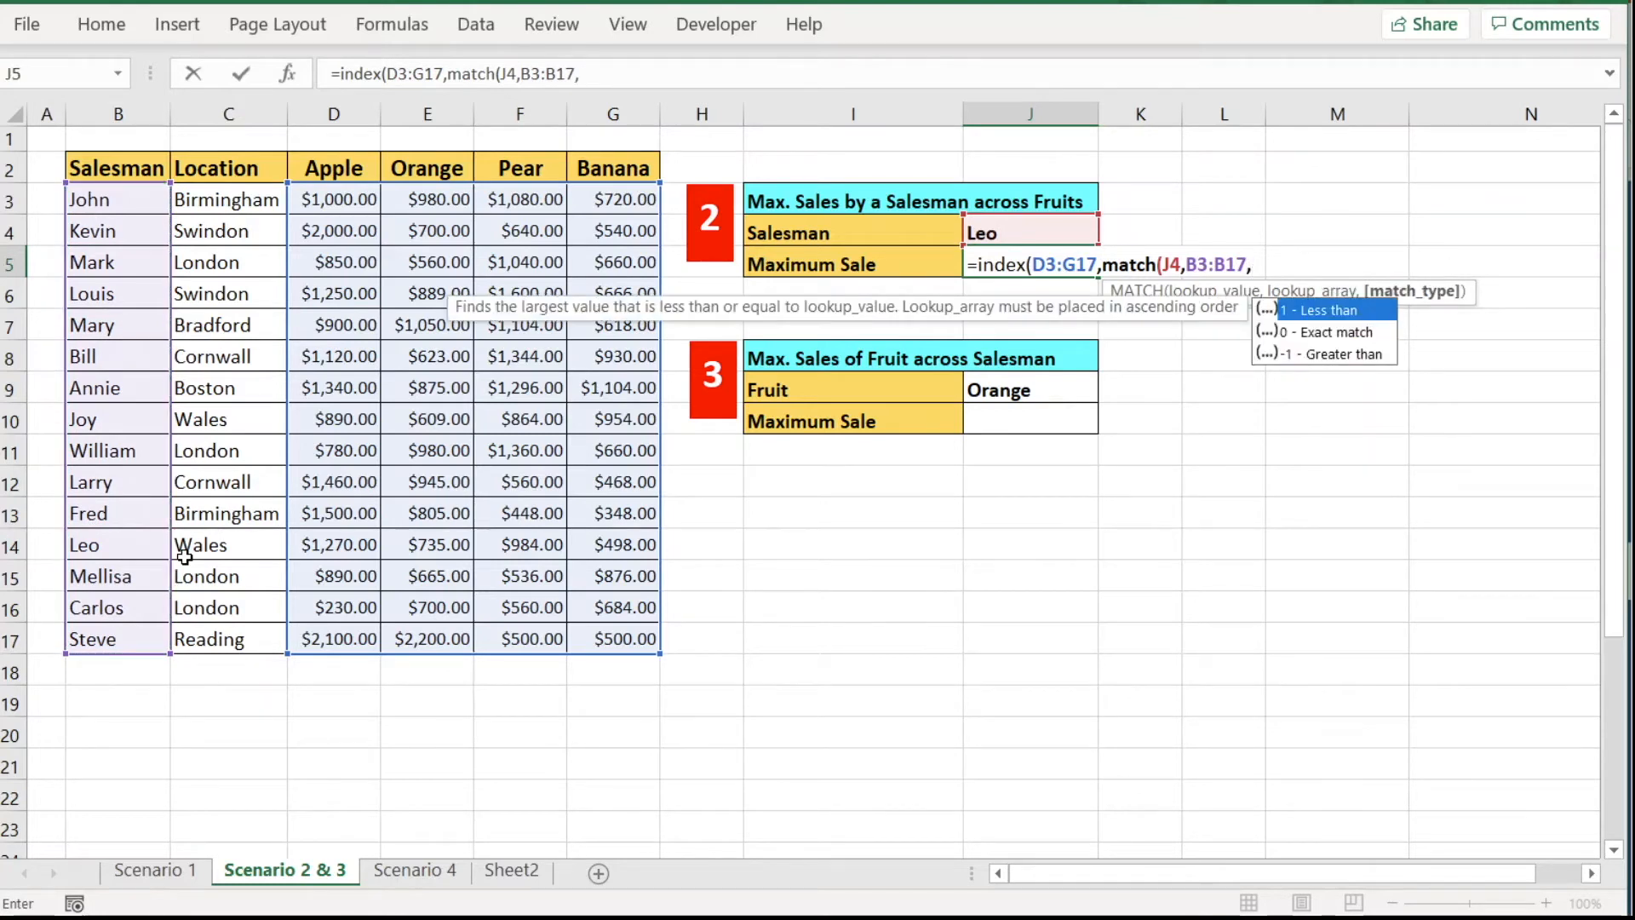
text(0))
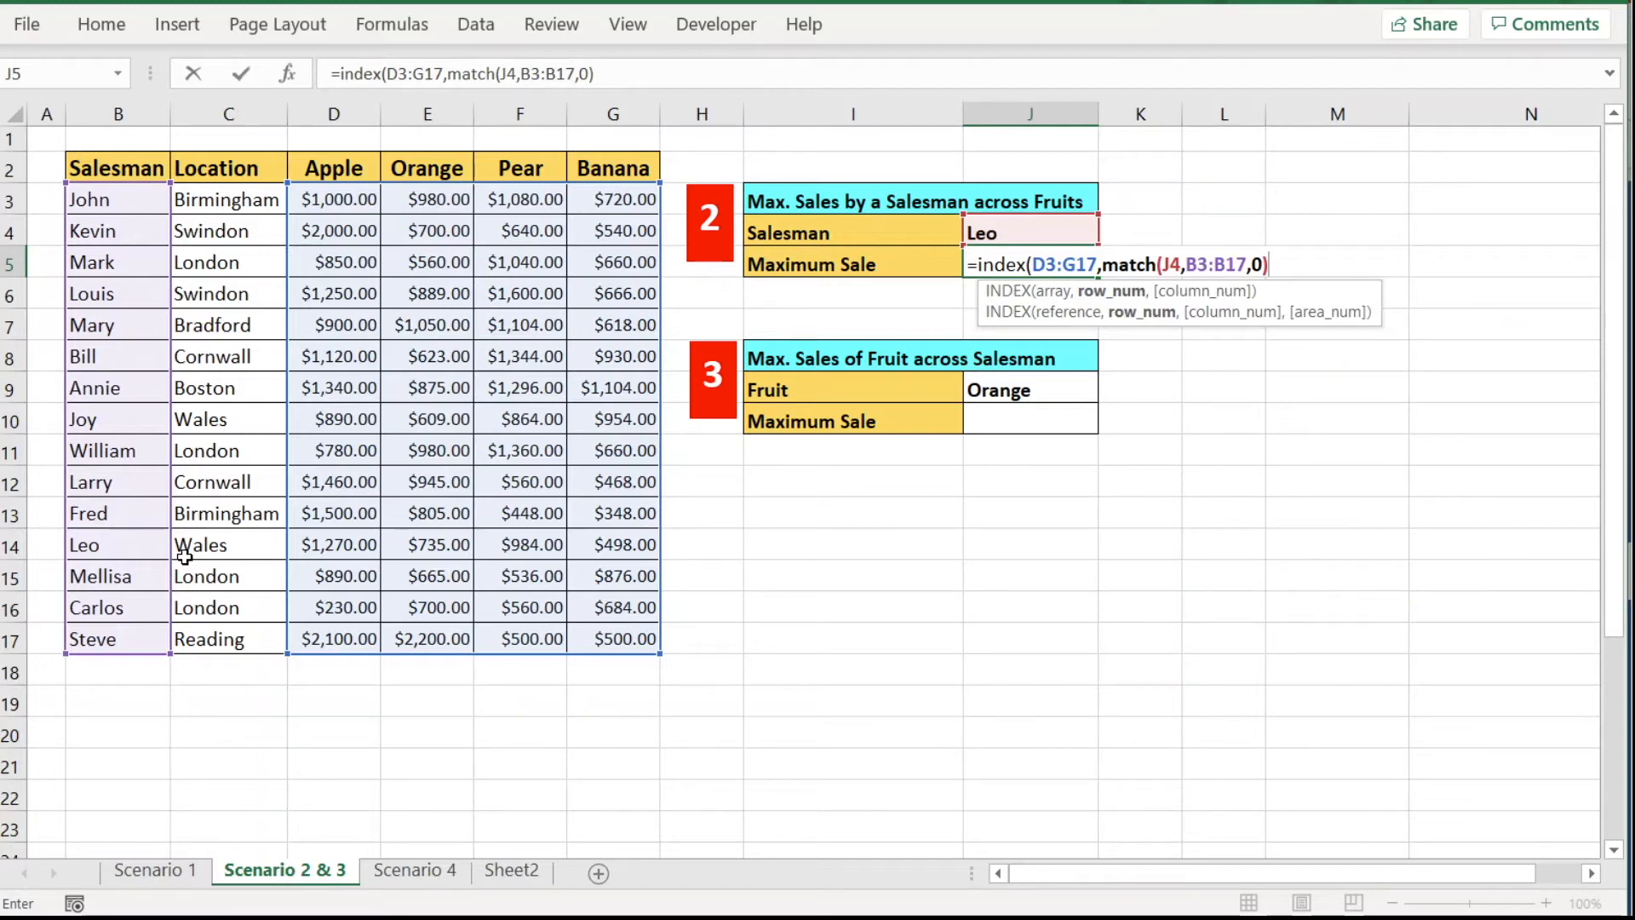
text())
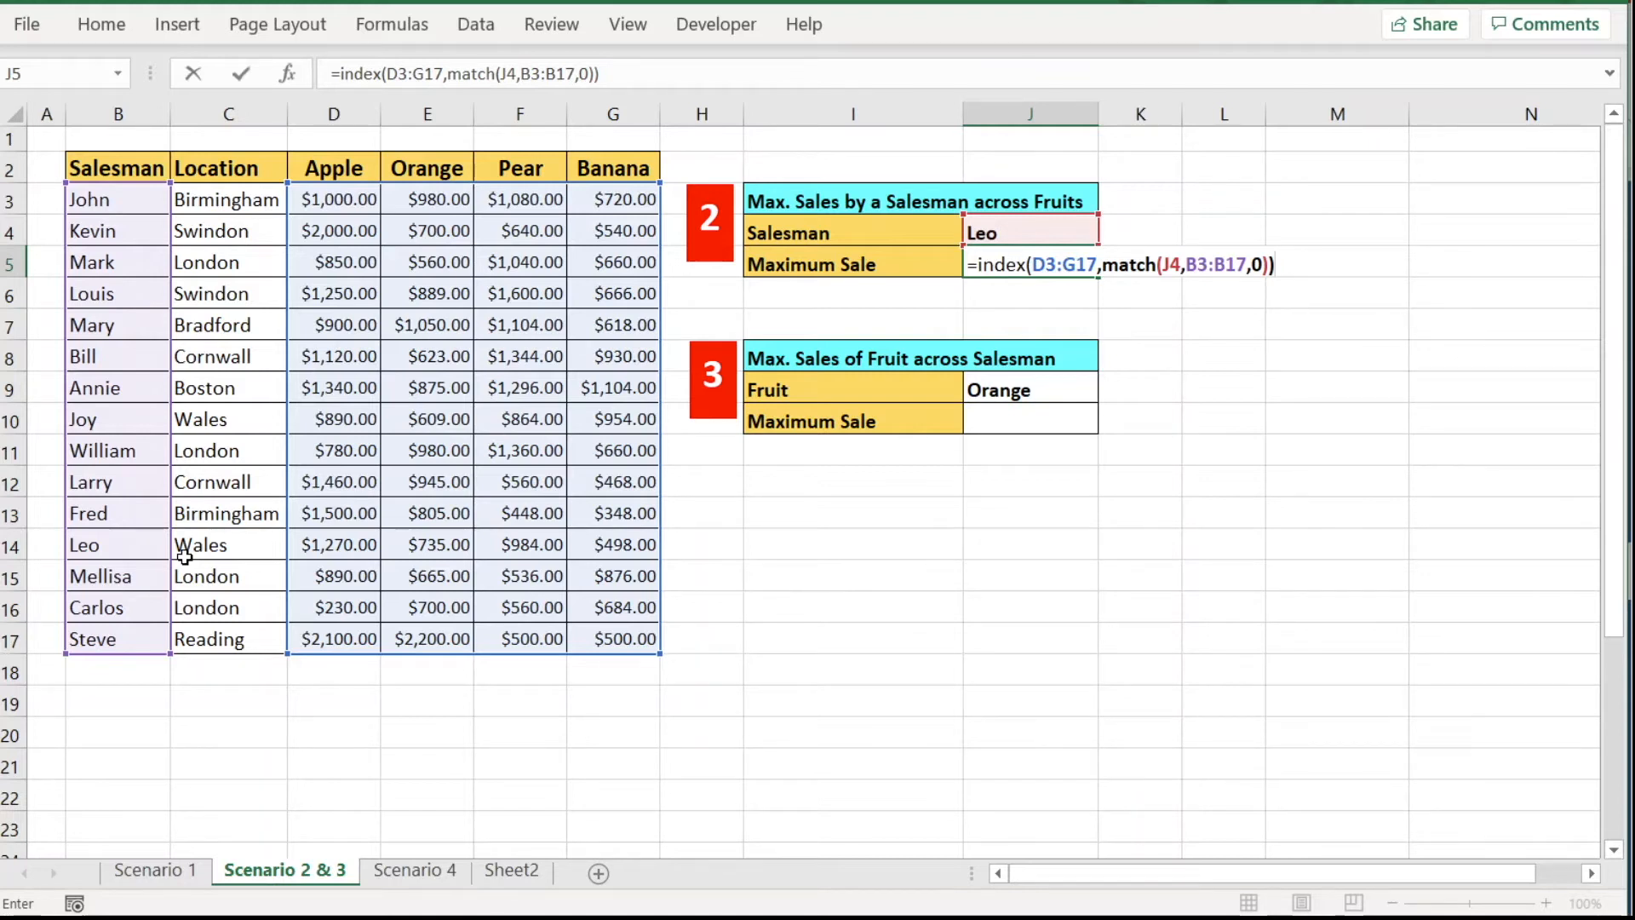
key(Return)
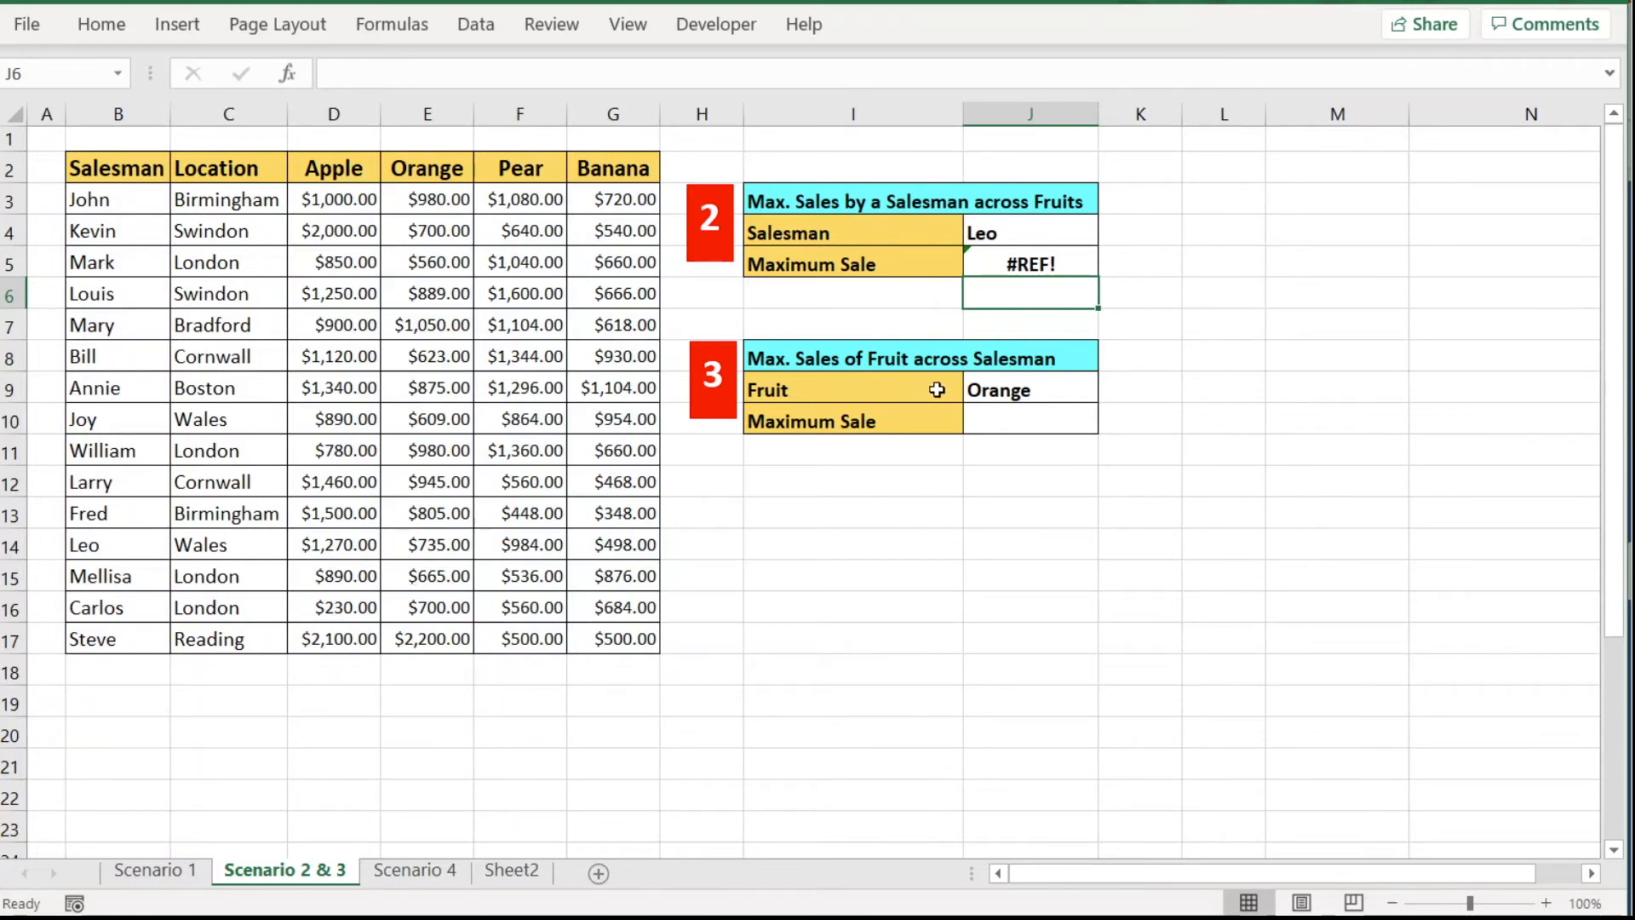
Add an empty column argument to J5's formula so Leo's row spills $1,270.00, 735, 984, 498.
click(1045, 266)
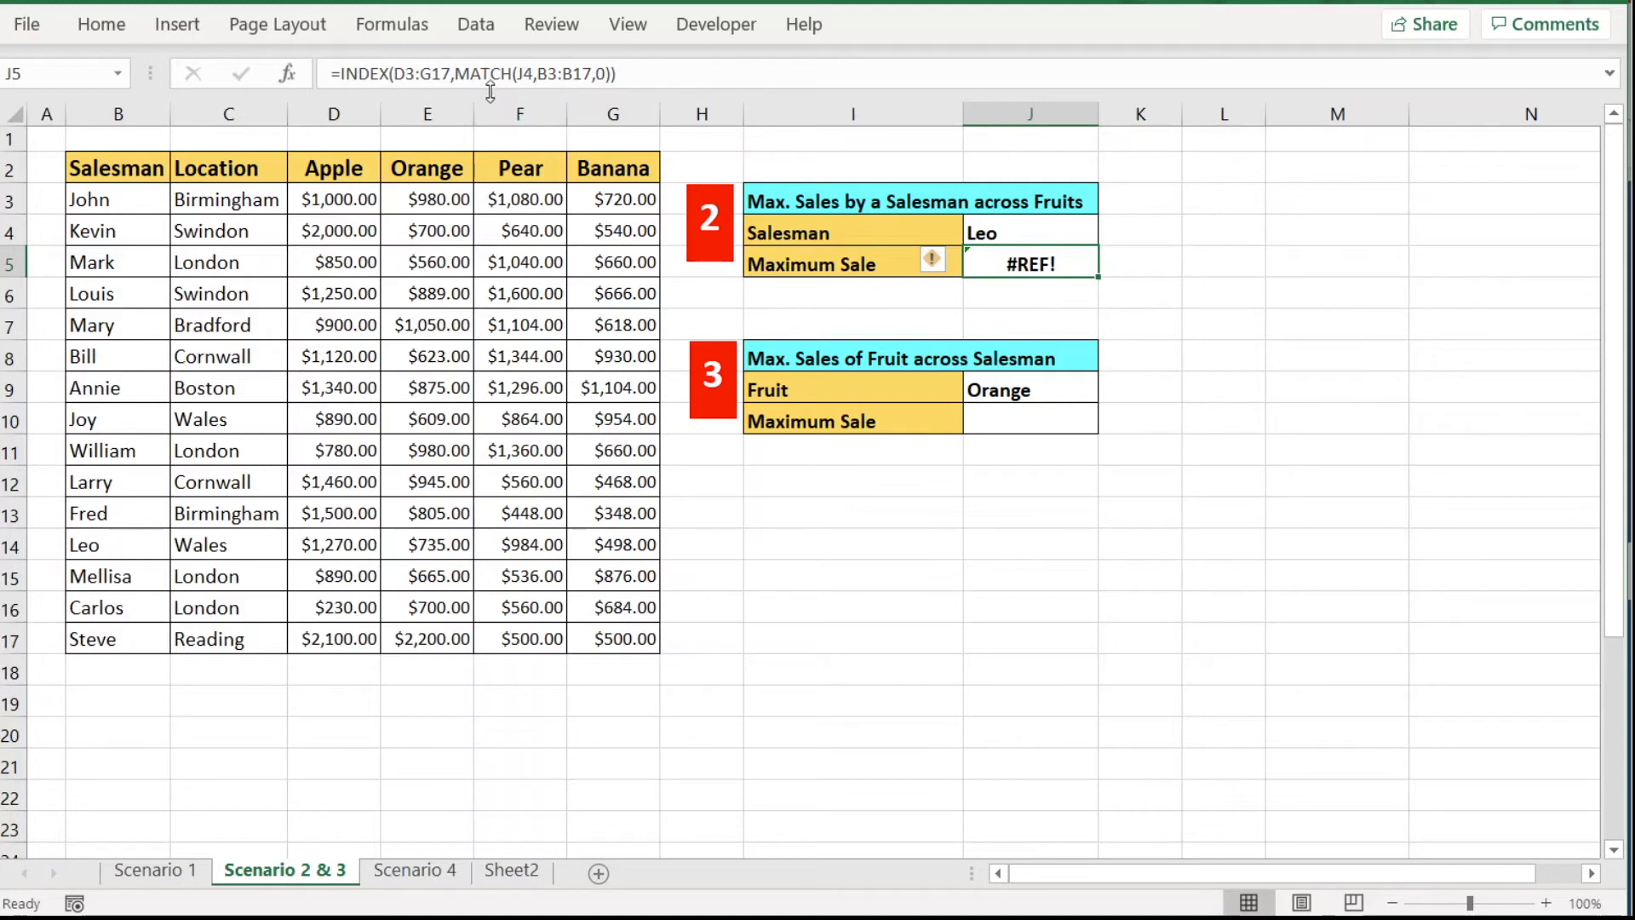
click(612, 73)
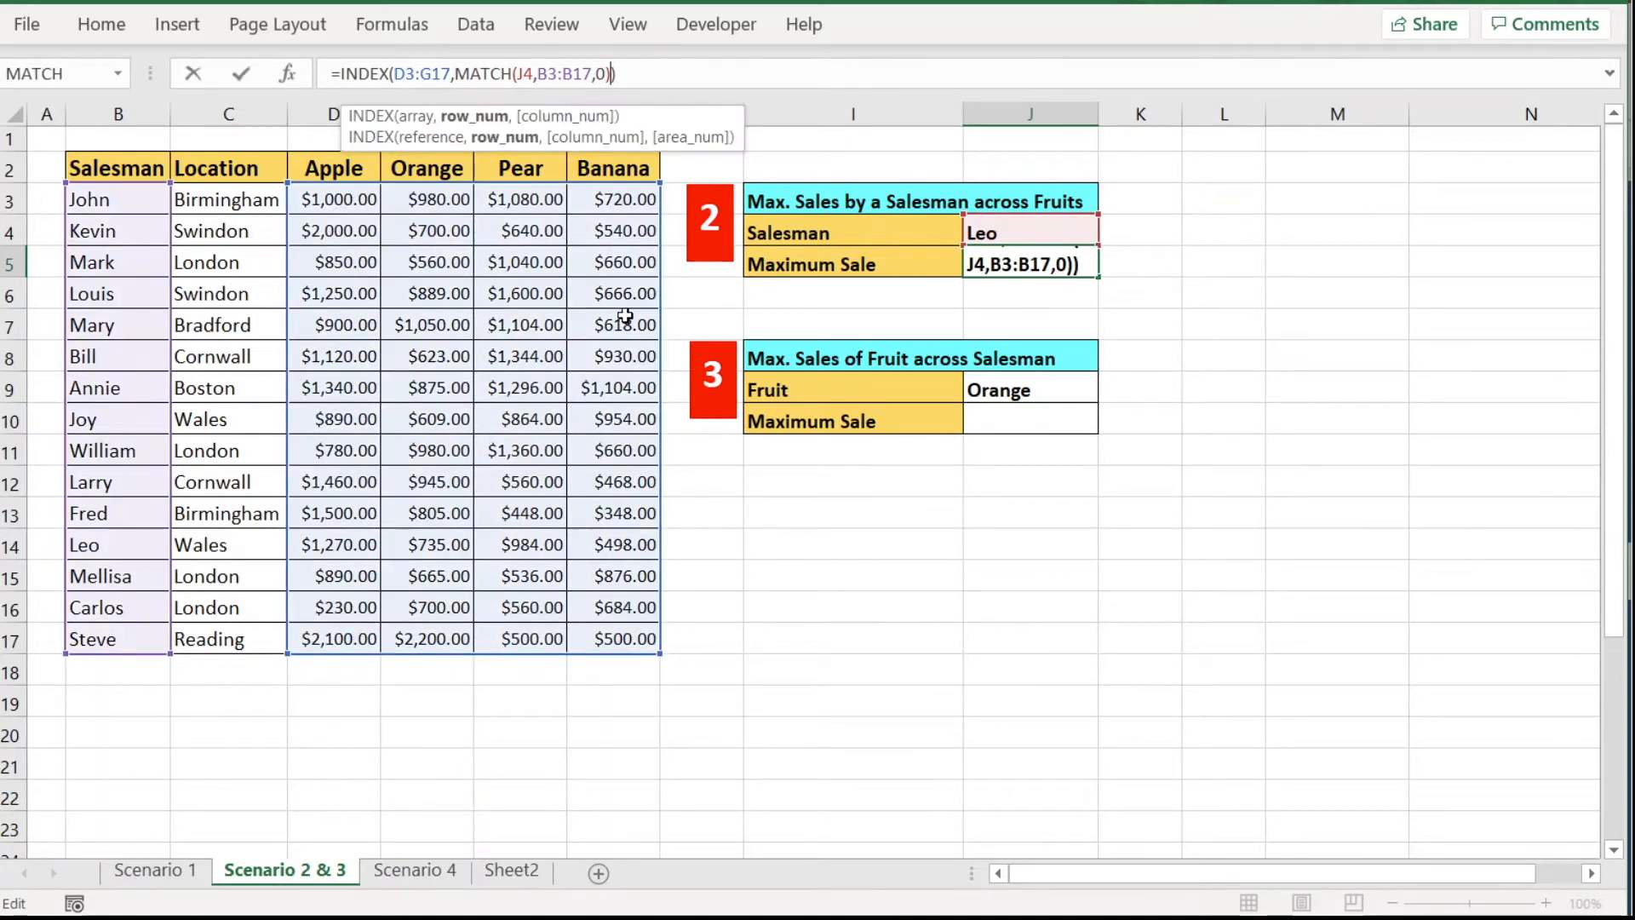
text(,)
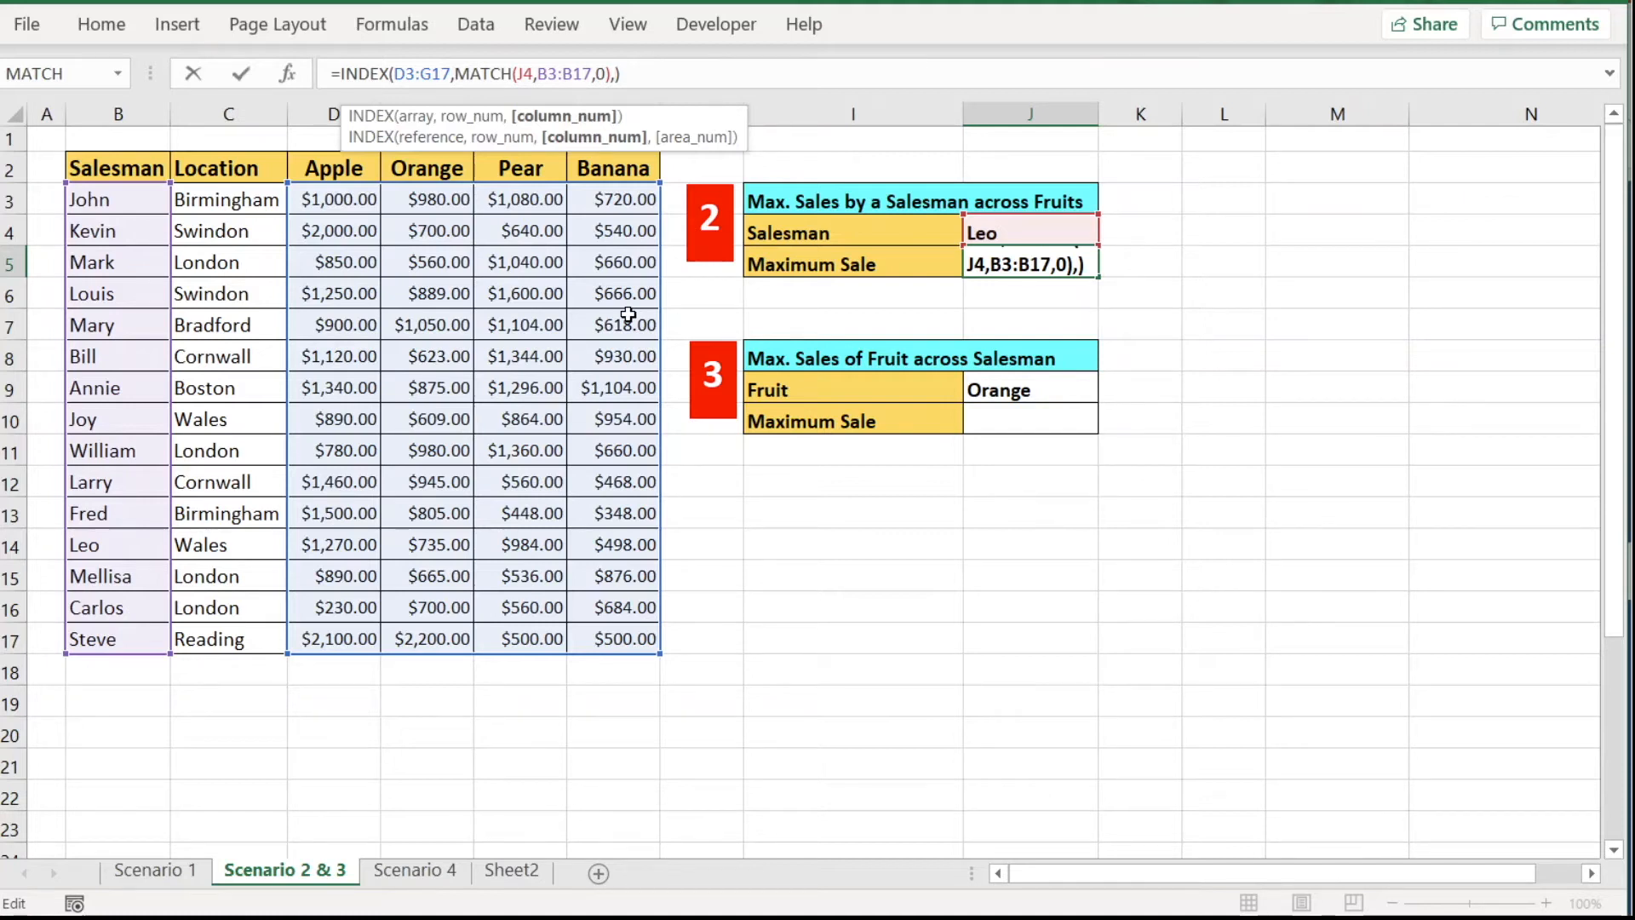
key(Return)
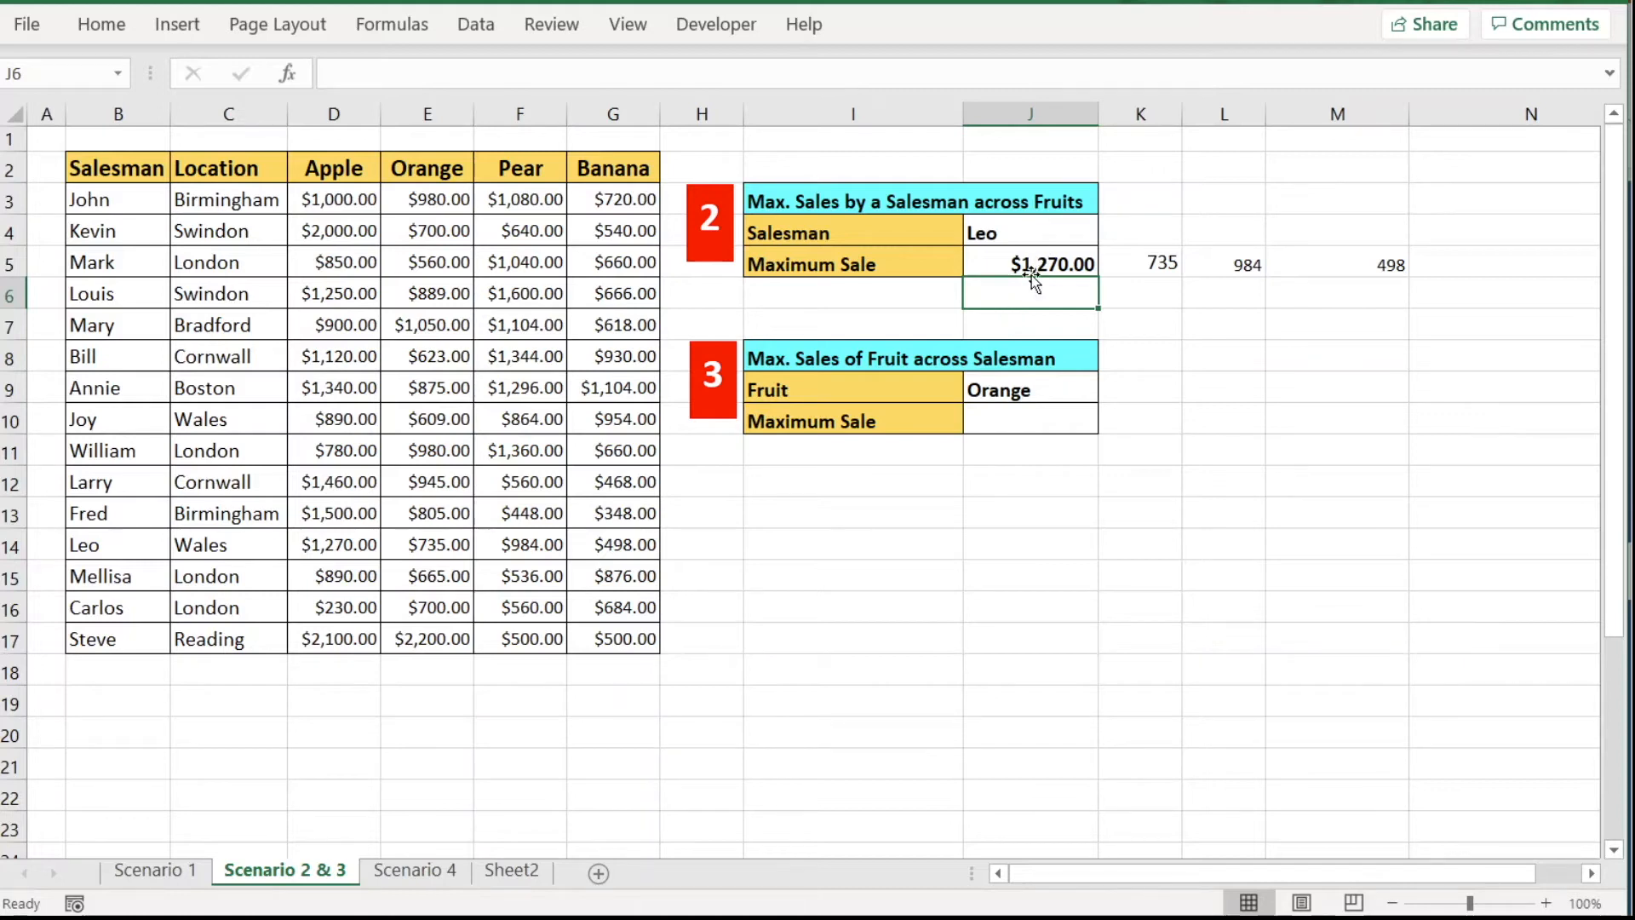
click(355, 558)
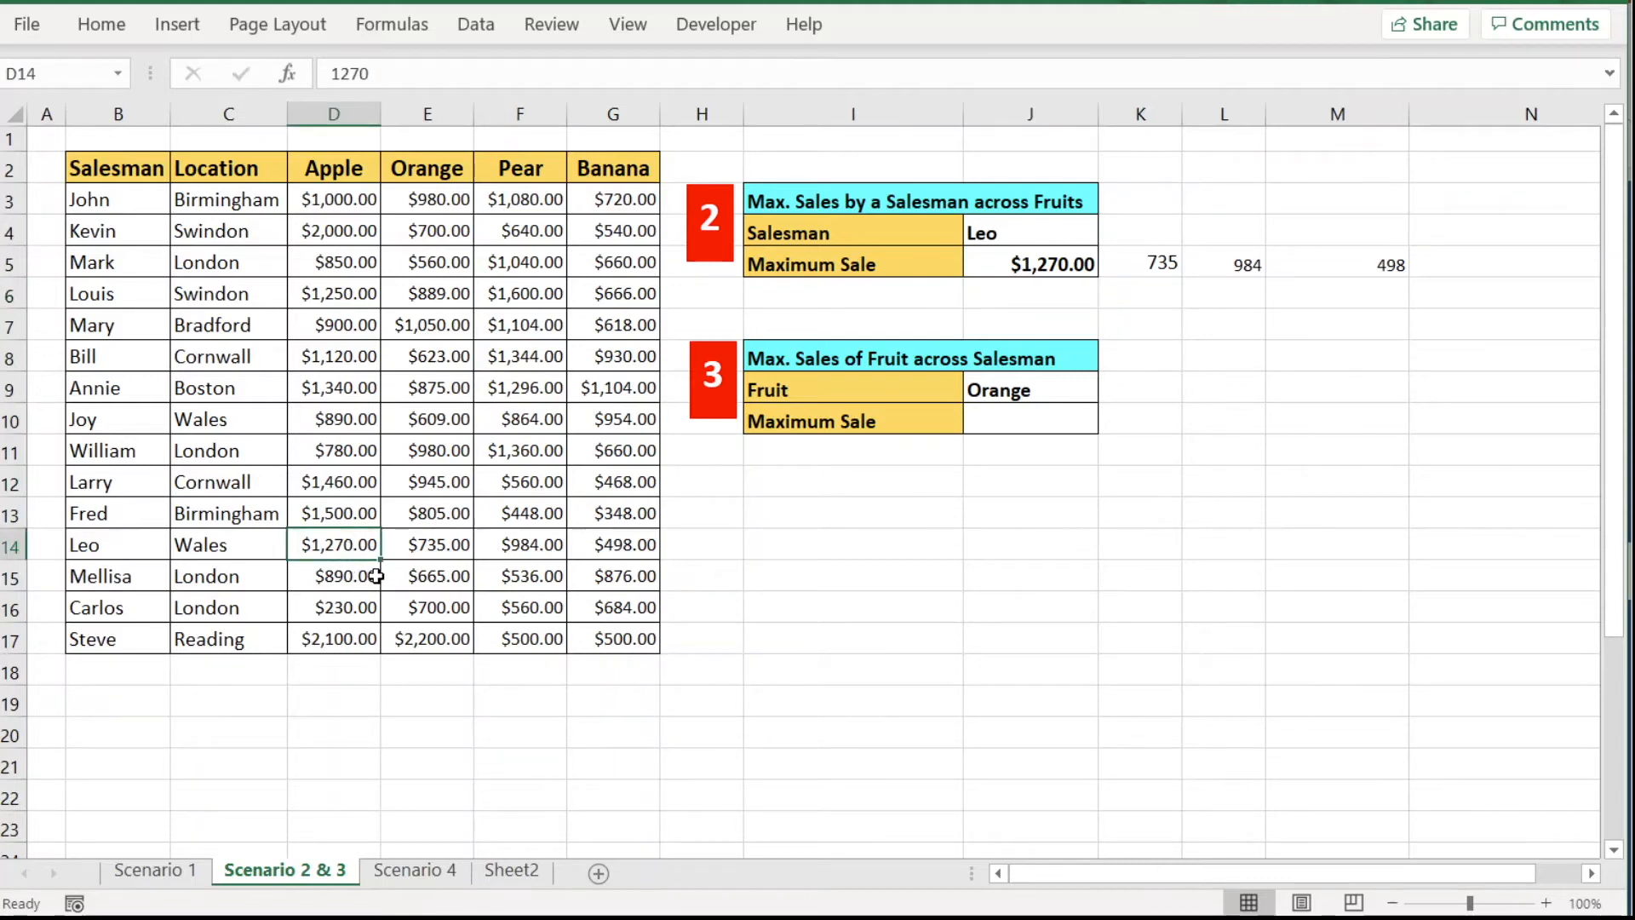
click(443, 554)
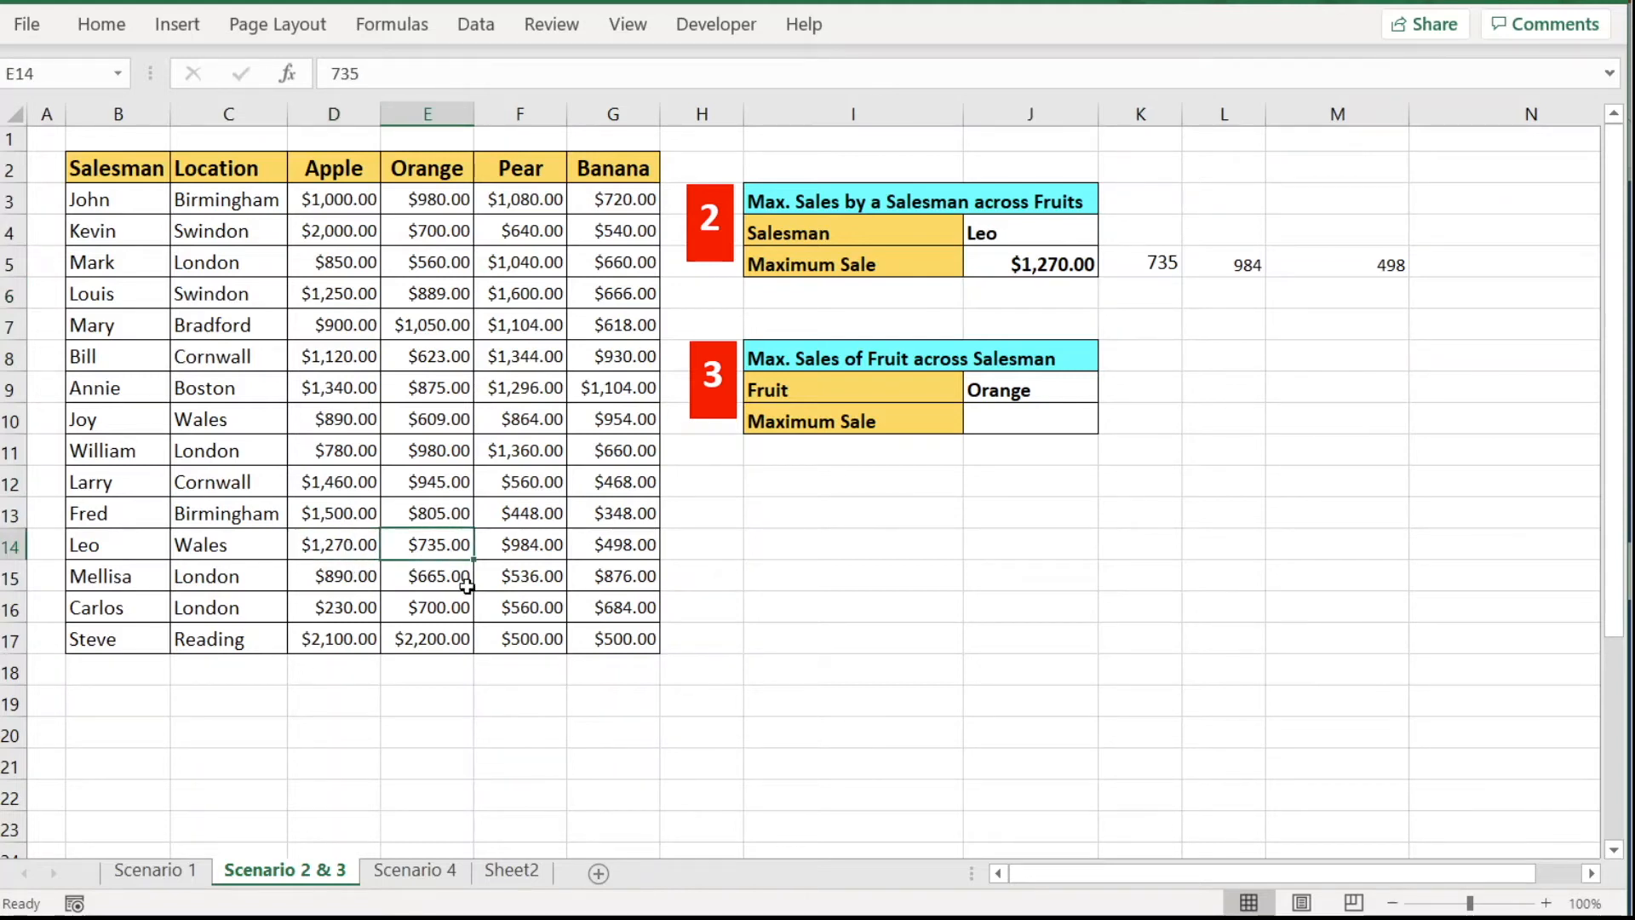
click(530, 553)
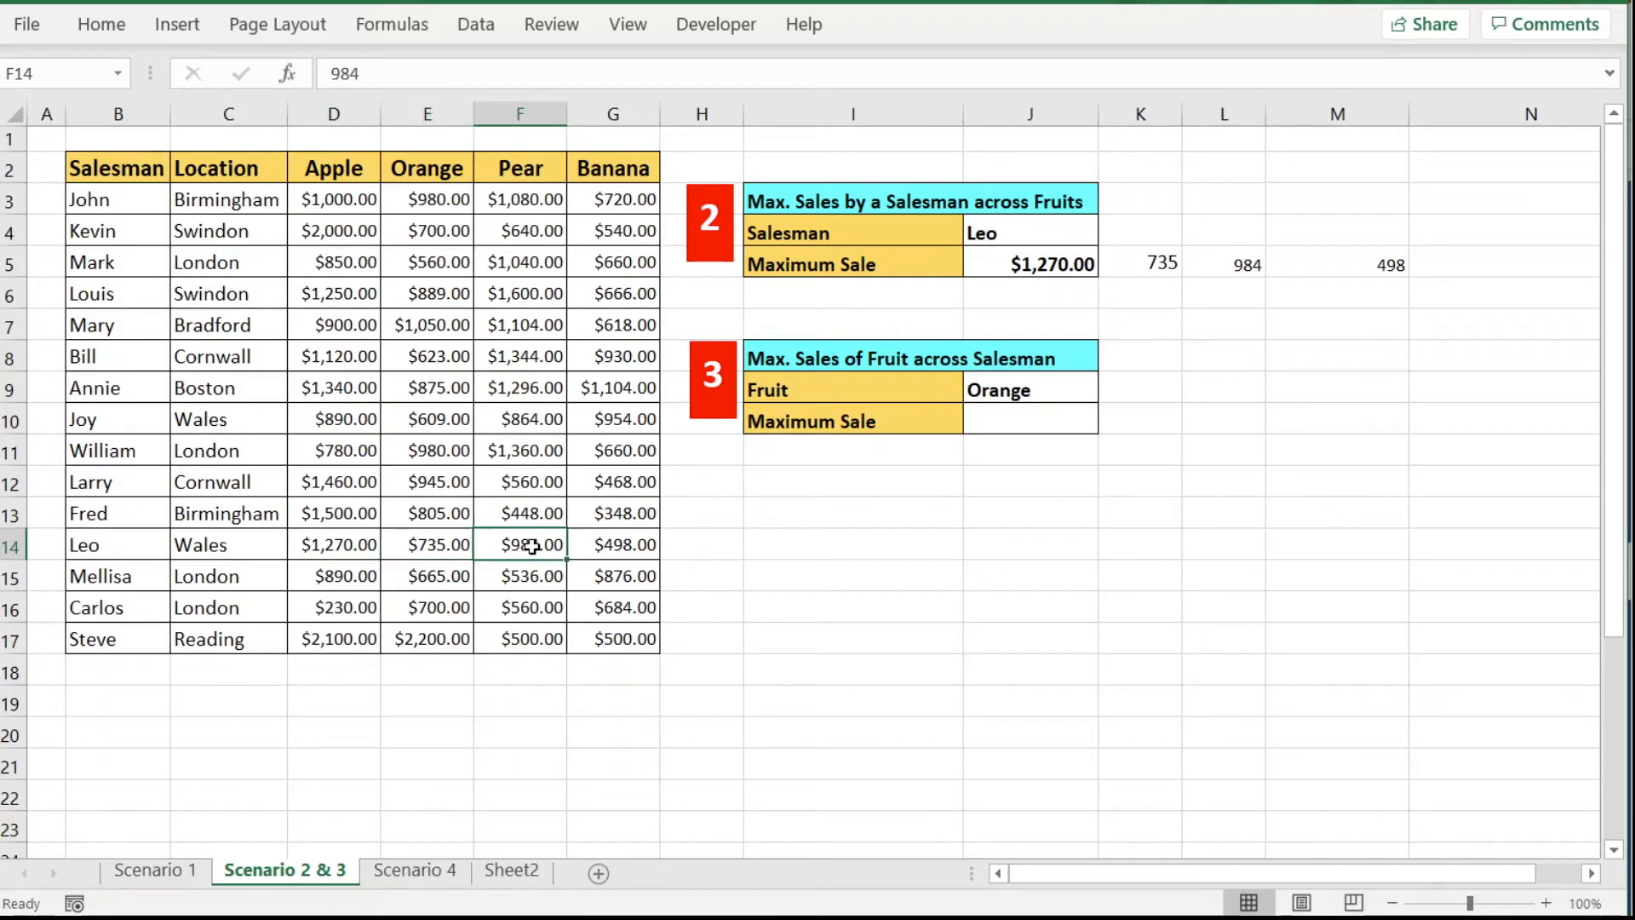
click(626, 551)
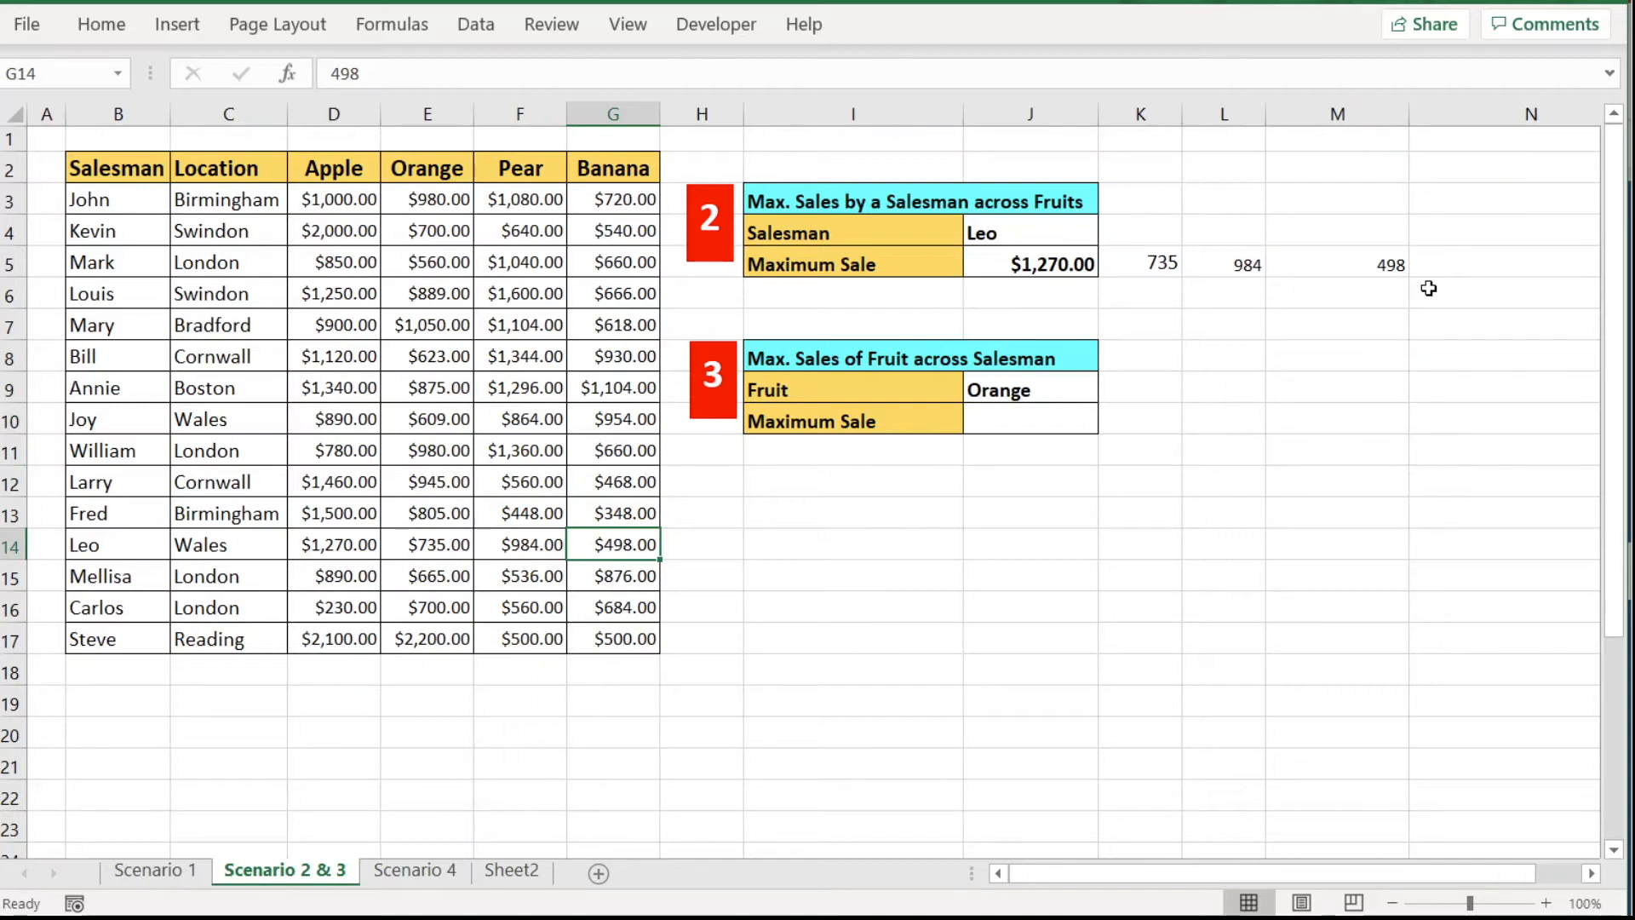
click(1049, 267)
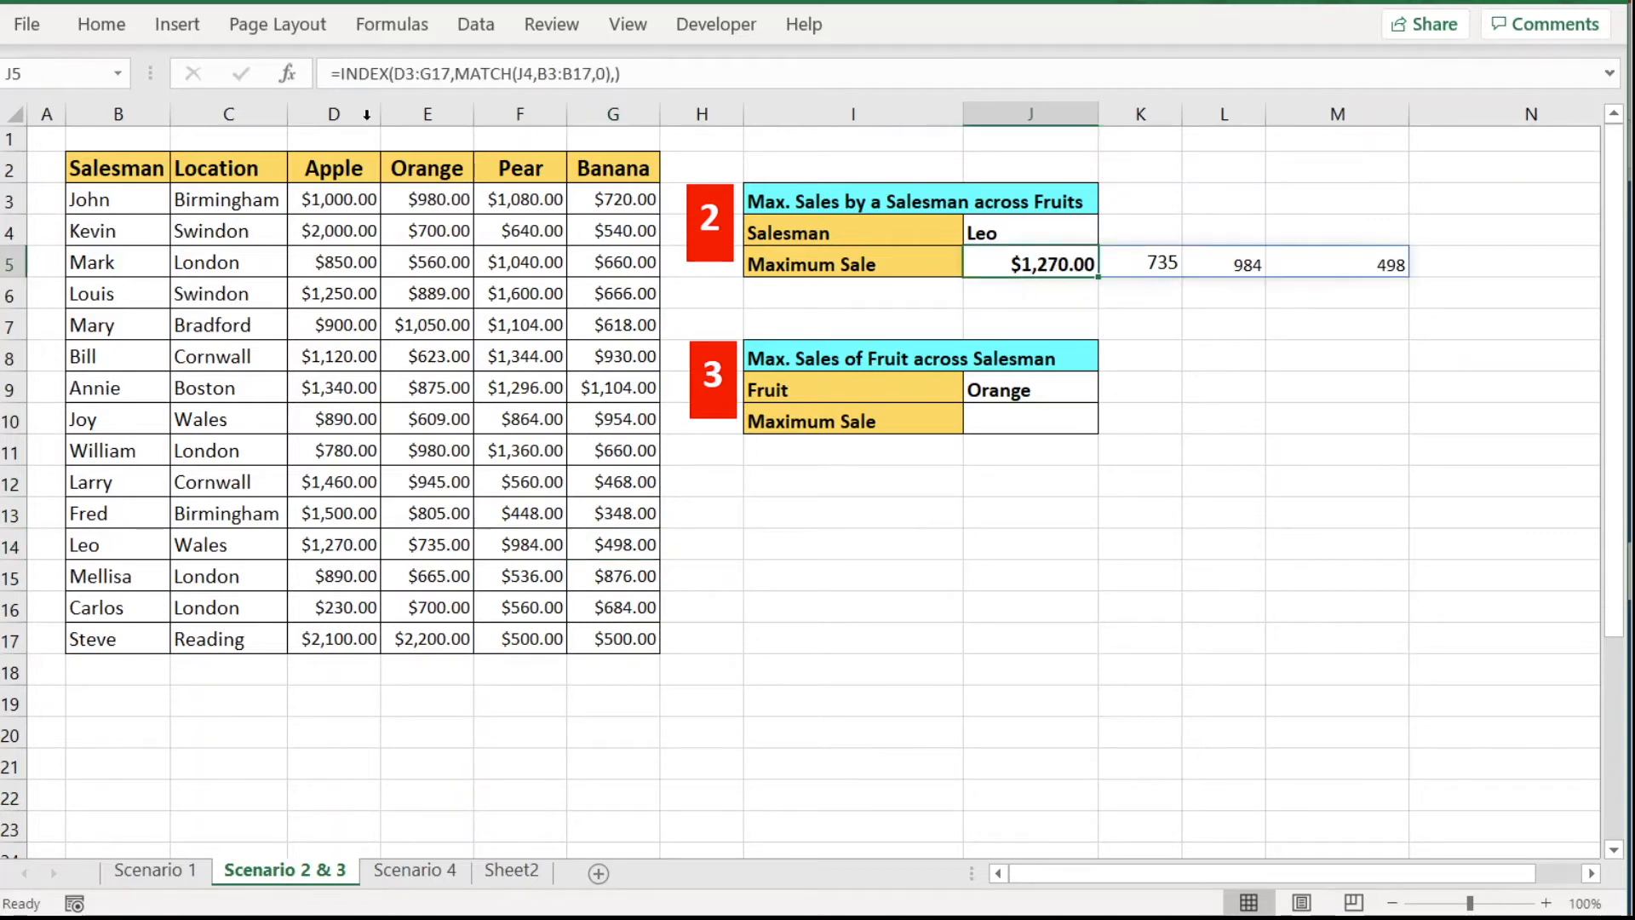
click(338, 74)
Wrap J5's INDEX in MAX so it returns Leo's single maximum sale of $1,270.00.
text(max()
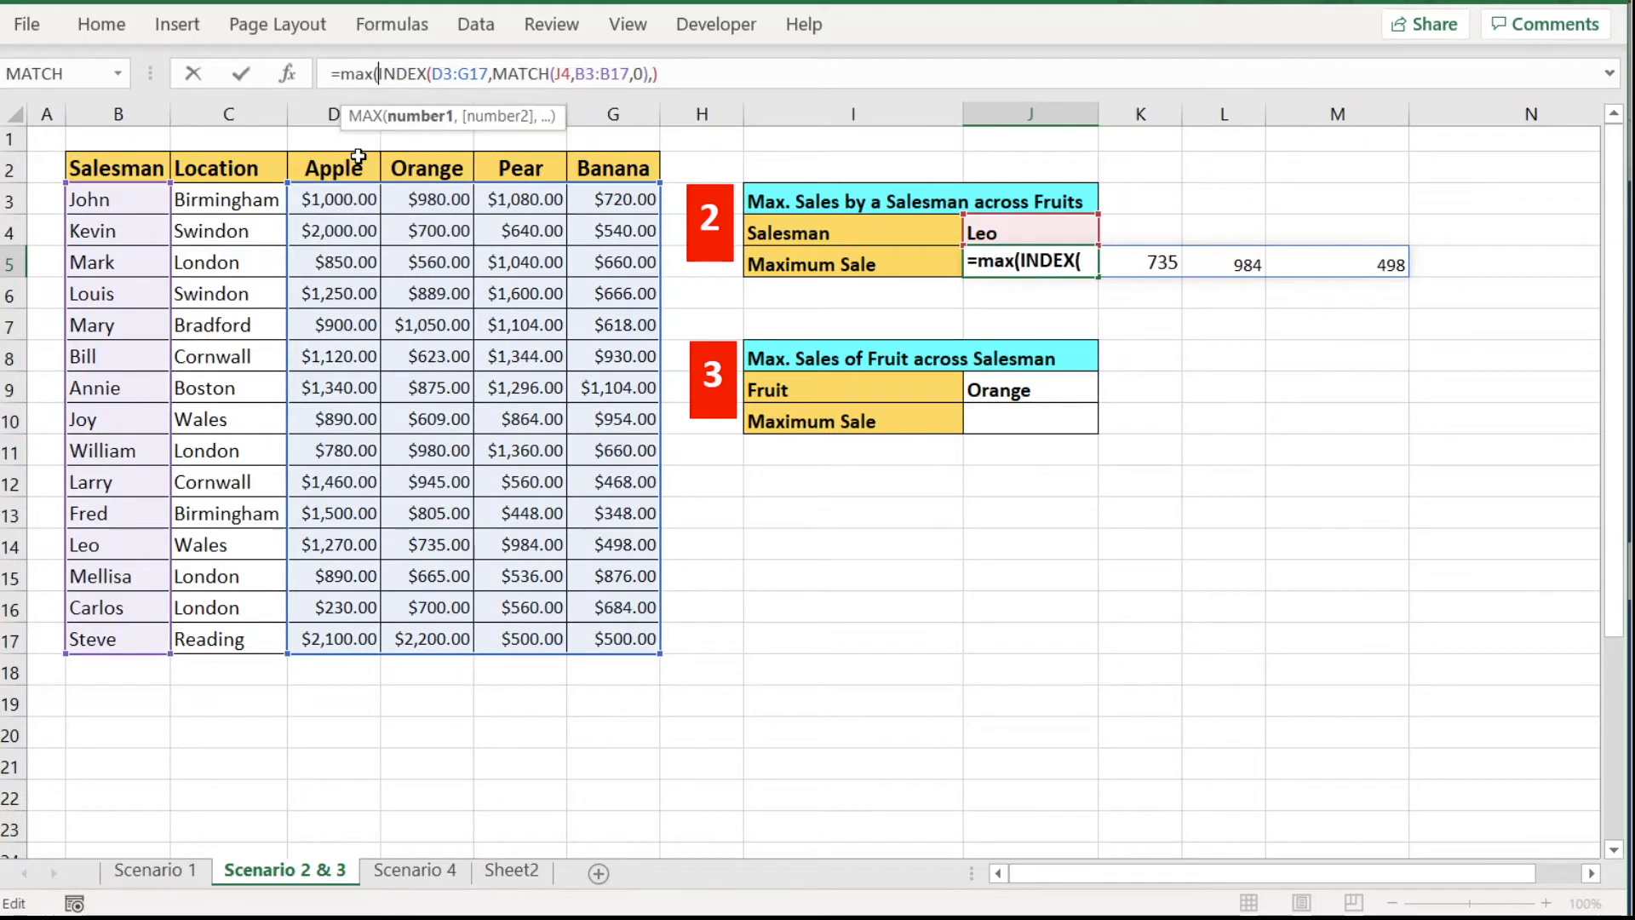
click(659, 73)
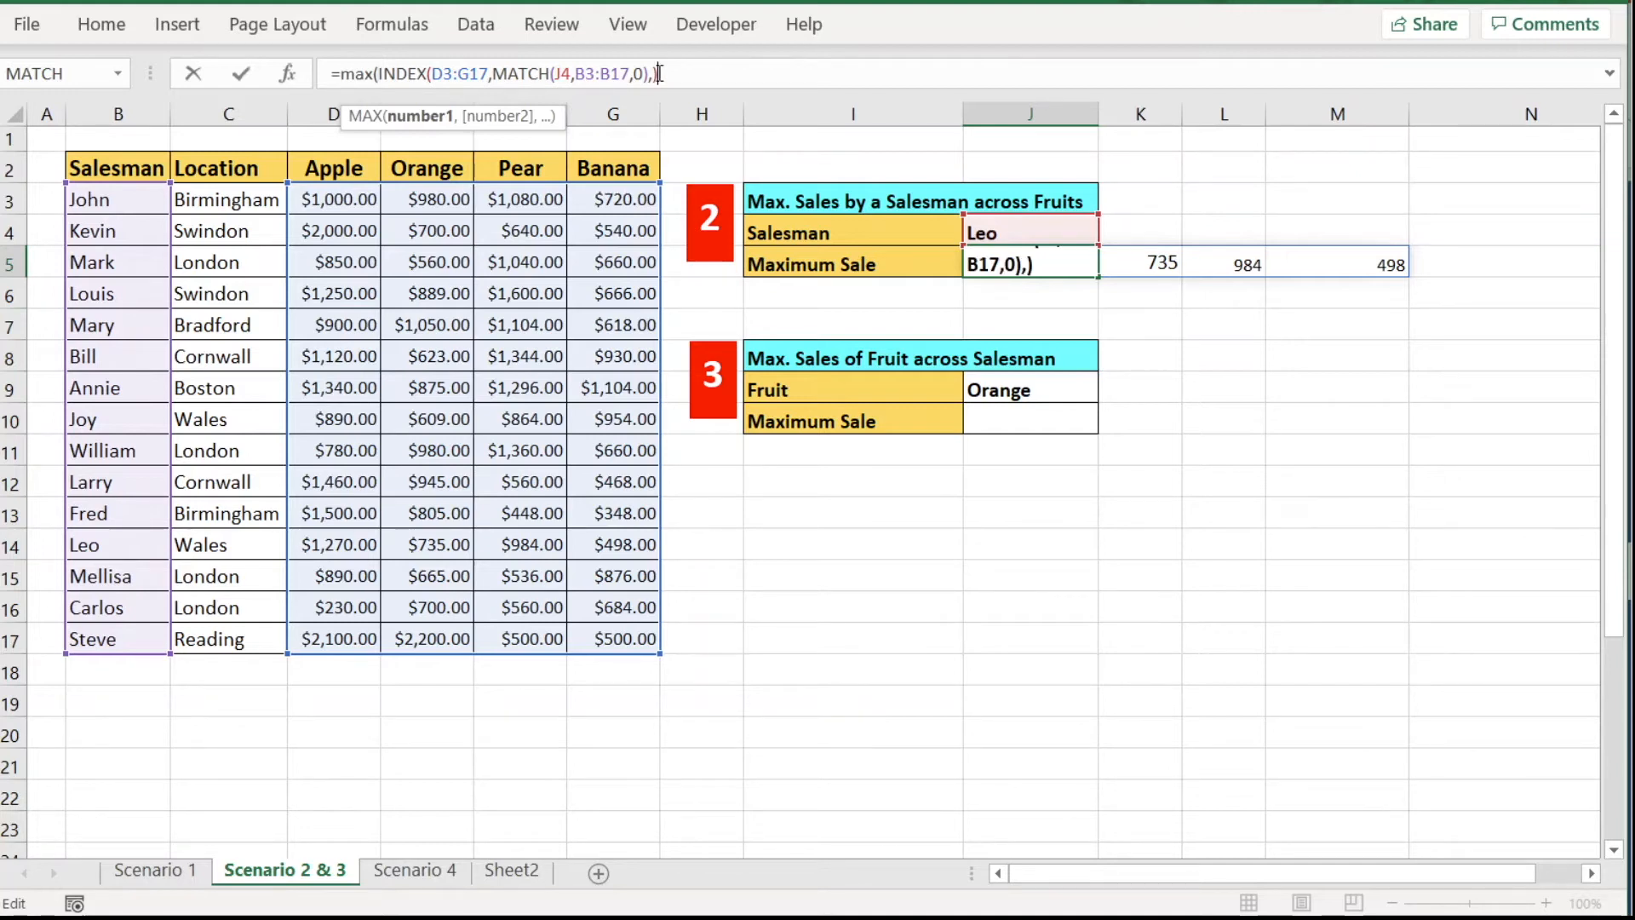
text())
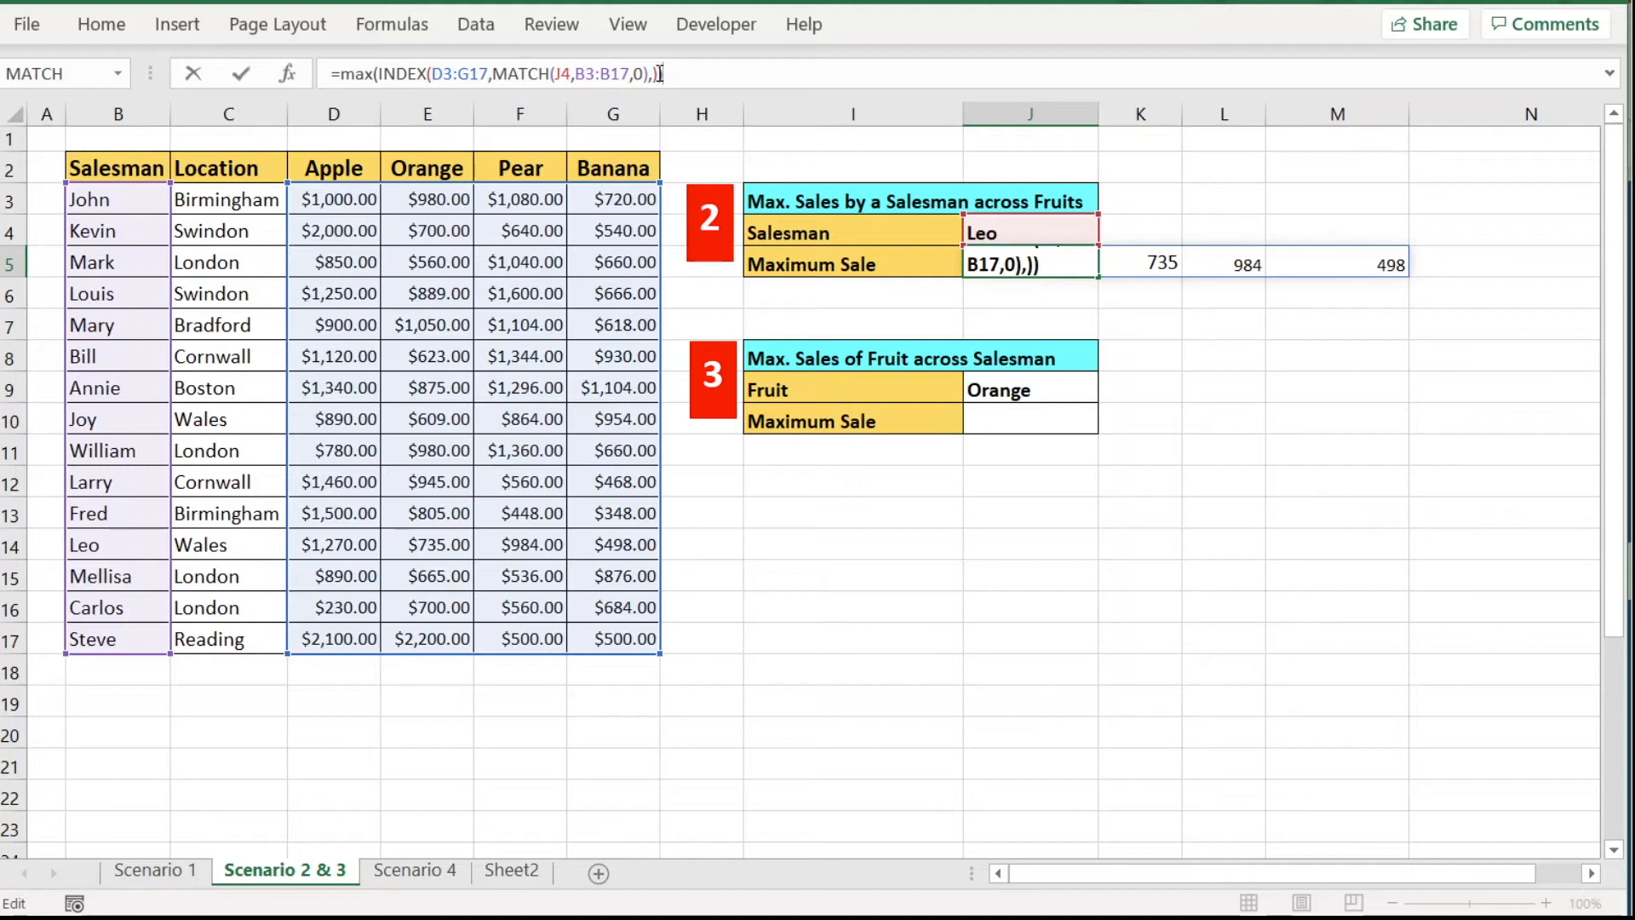
key(Return)
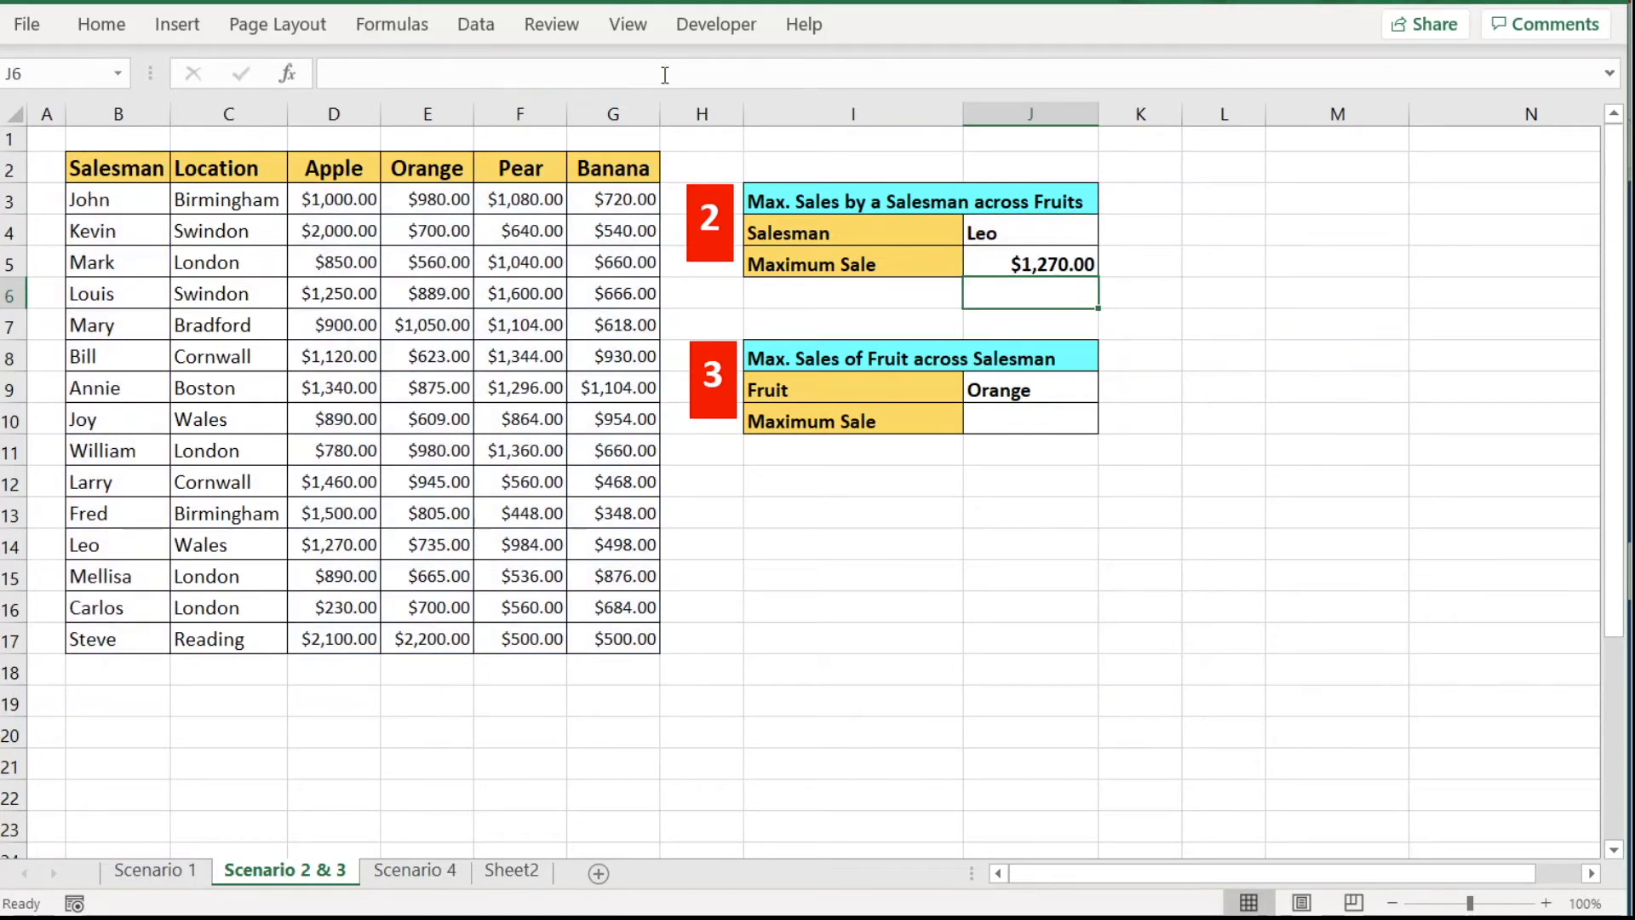
click(1074, 265)
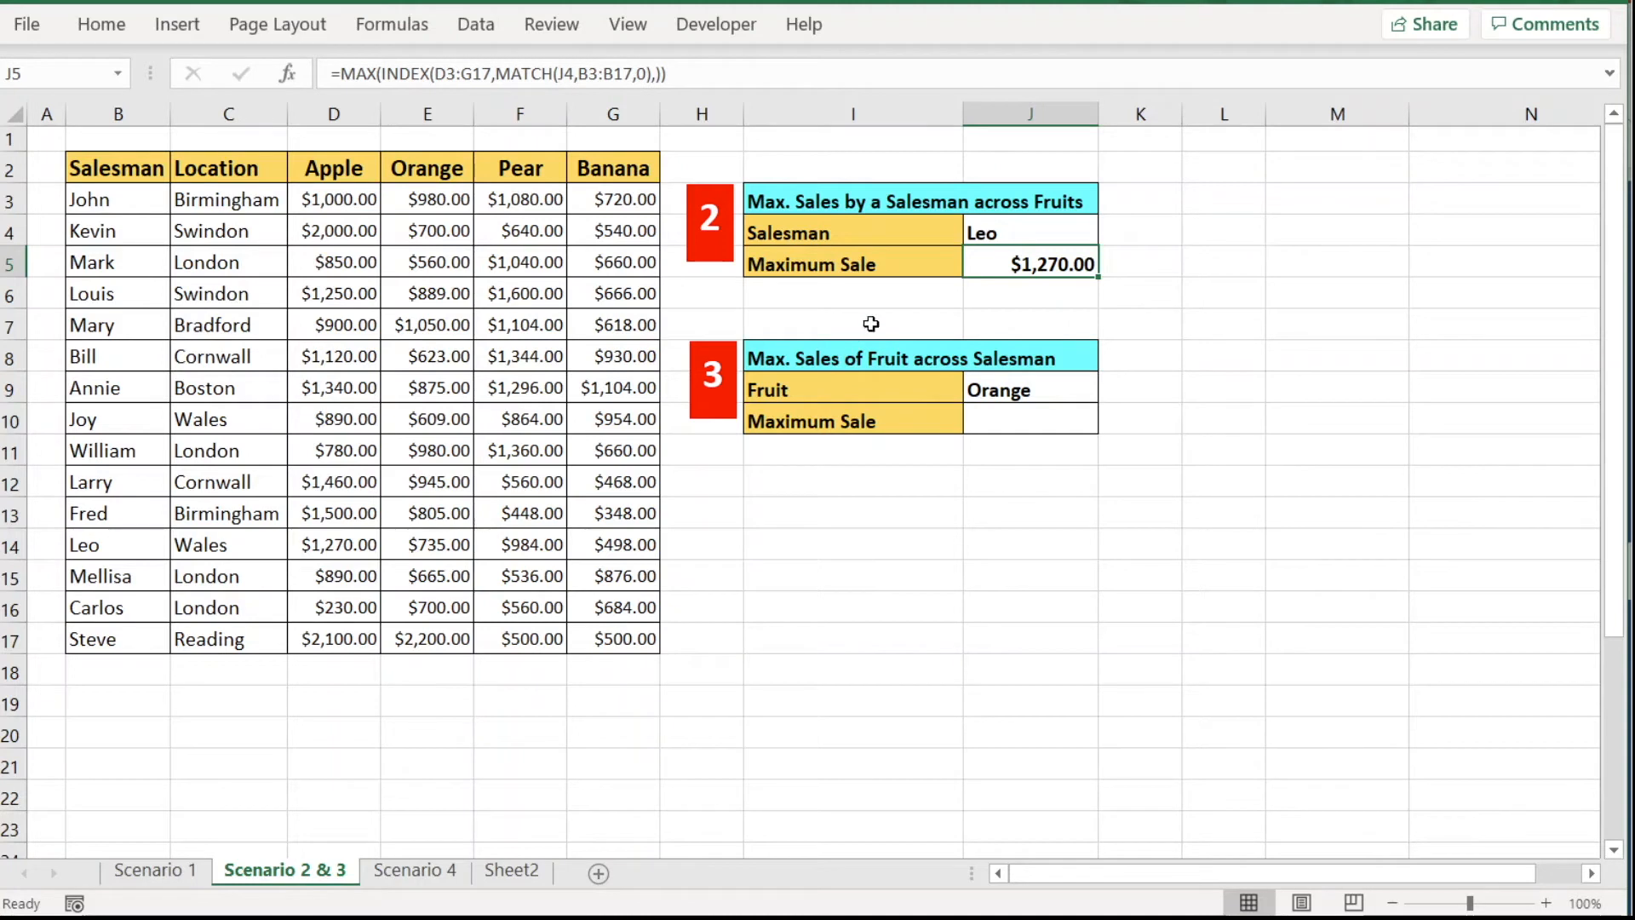
Switch J4 to William and confirm J5's $1,360.00 matches his Pear sale.
click(1081, 235)
click(1111, 233)
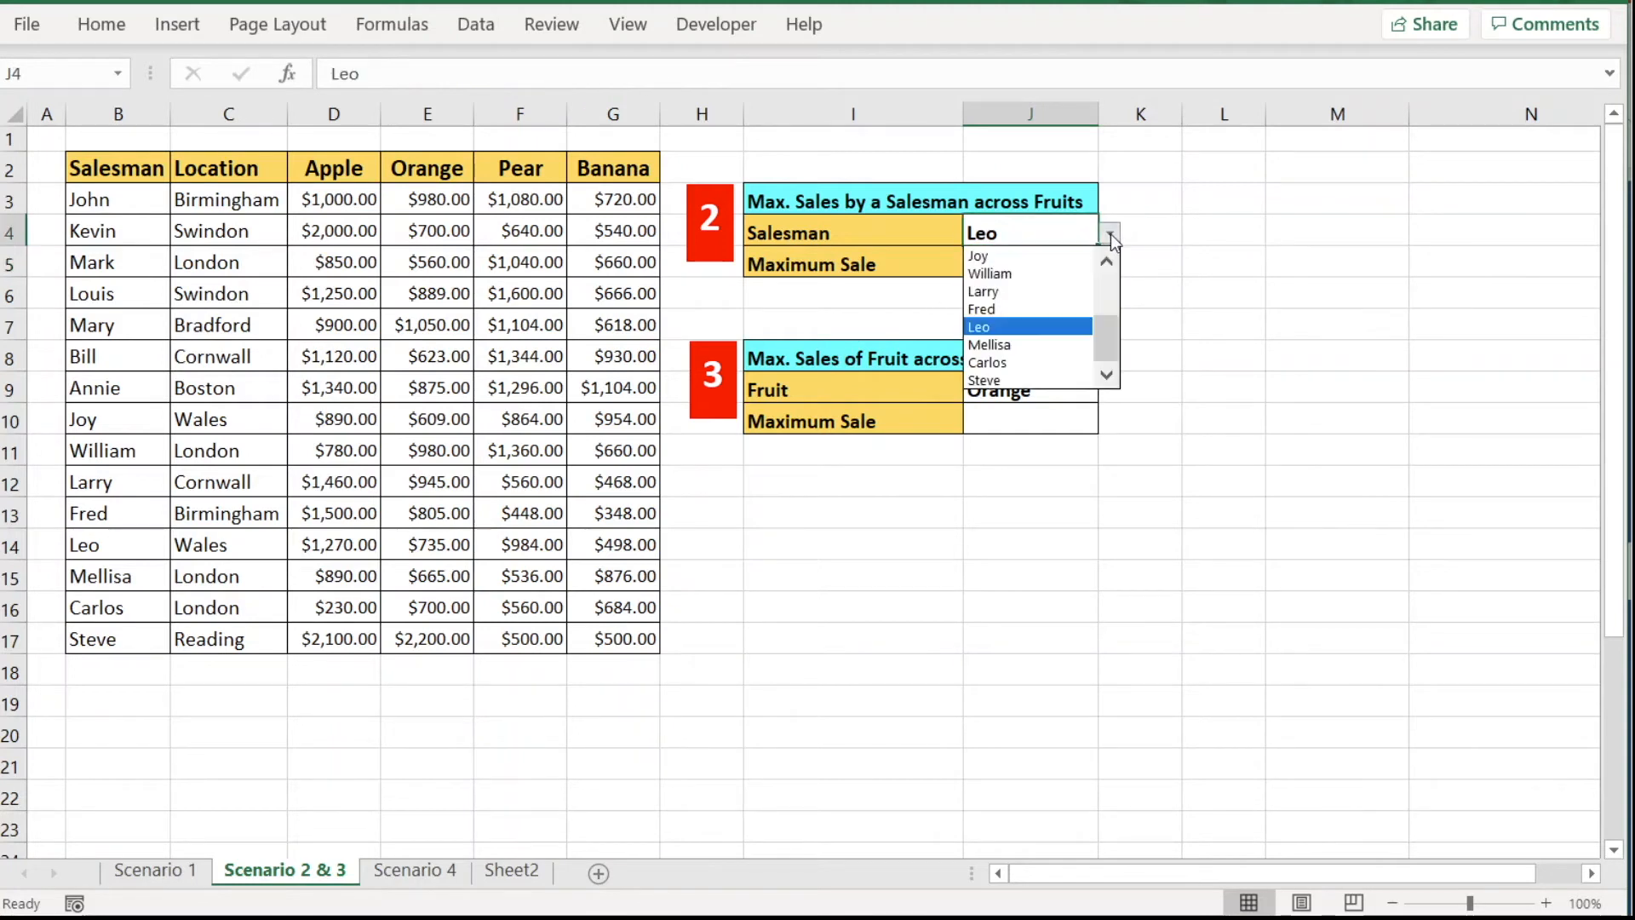
click(1068, 279)
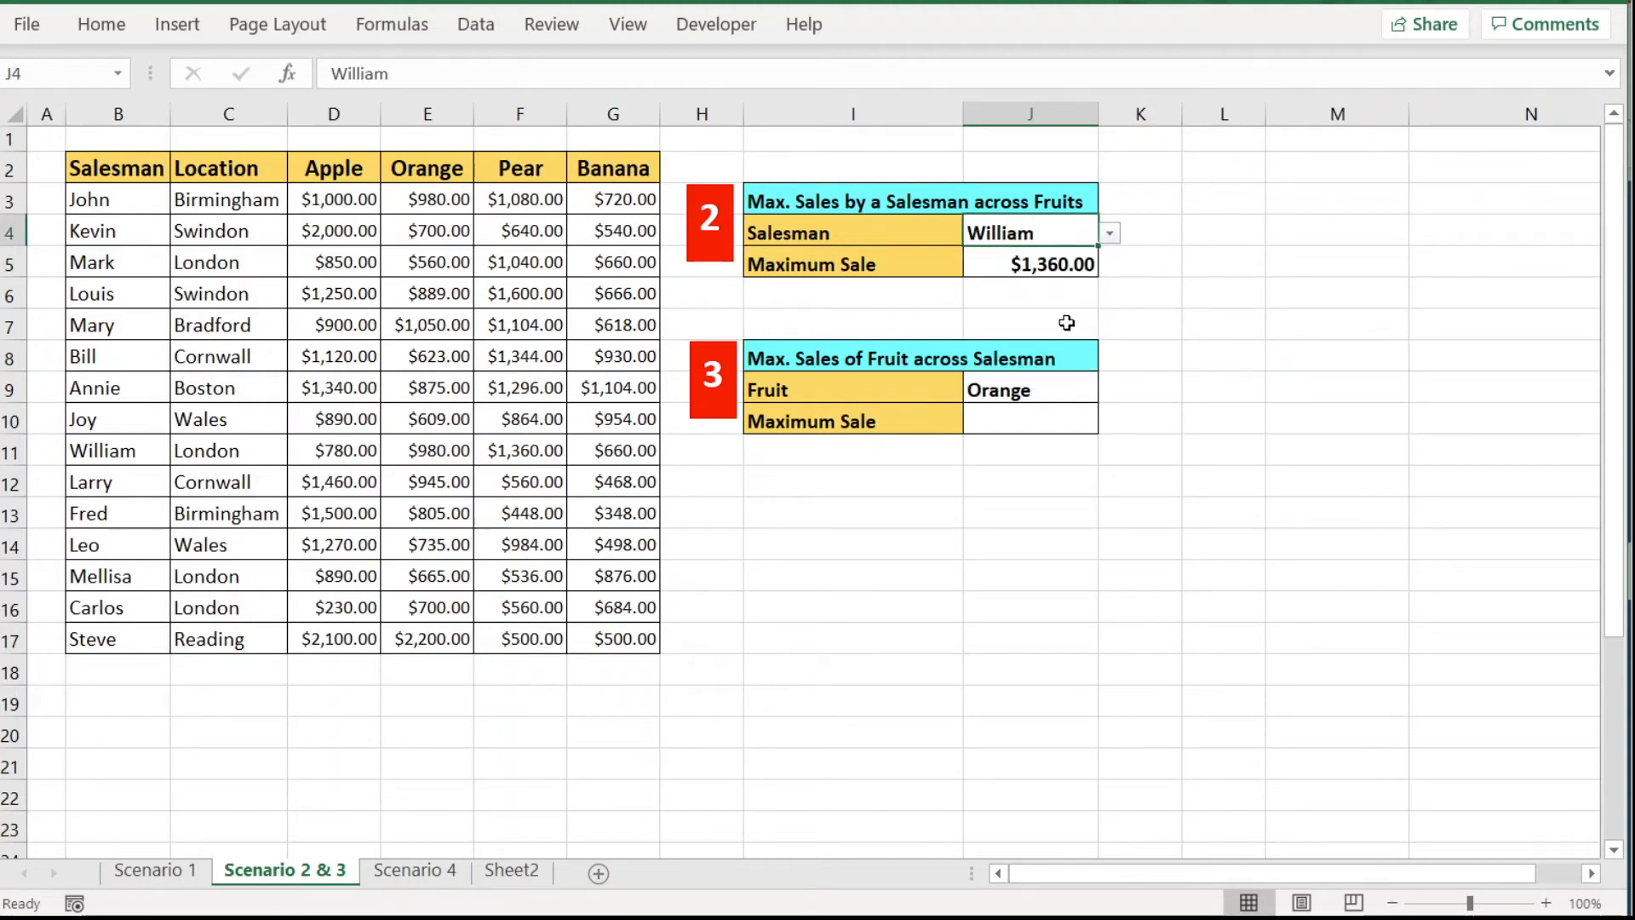
click(1053, 263)
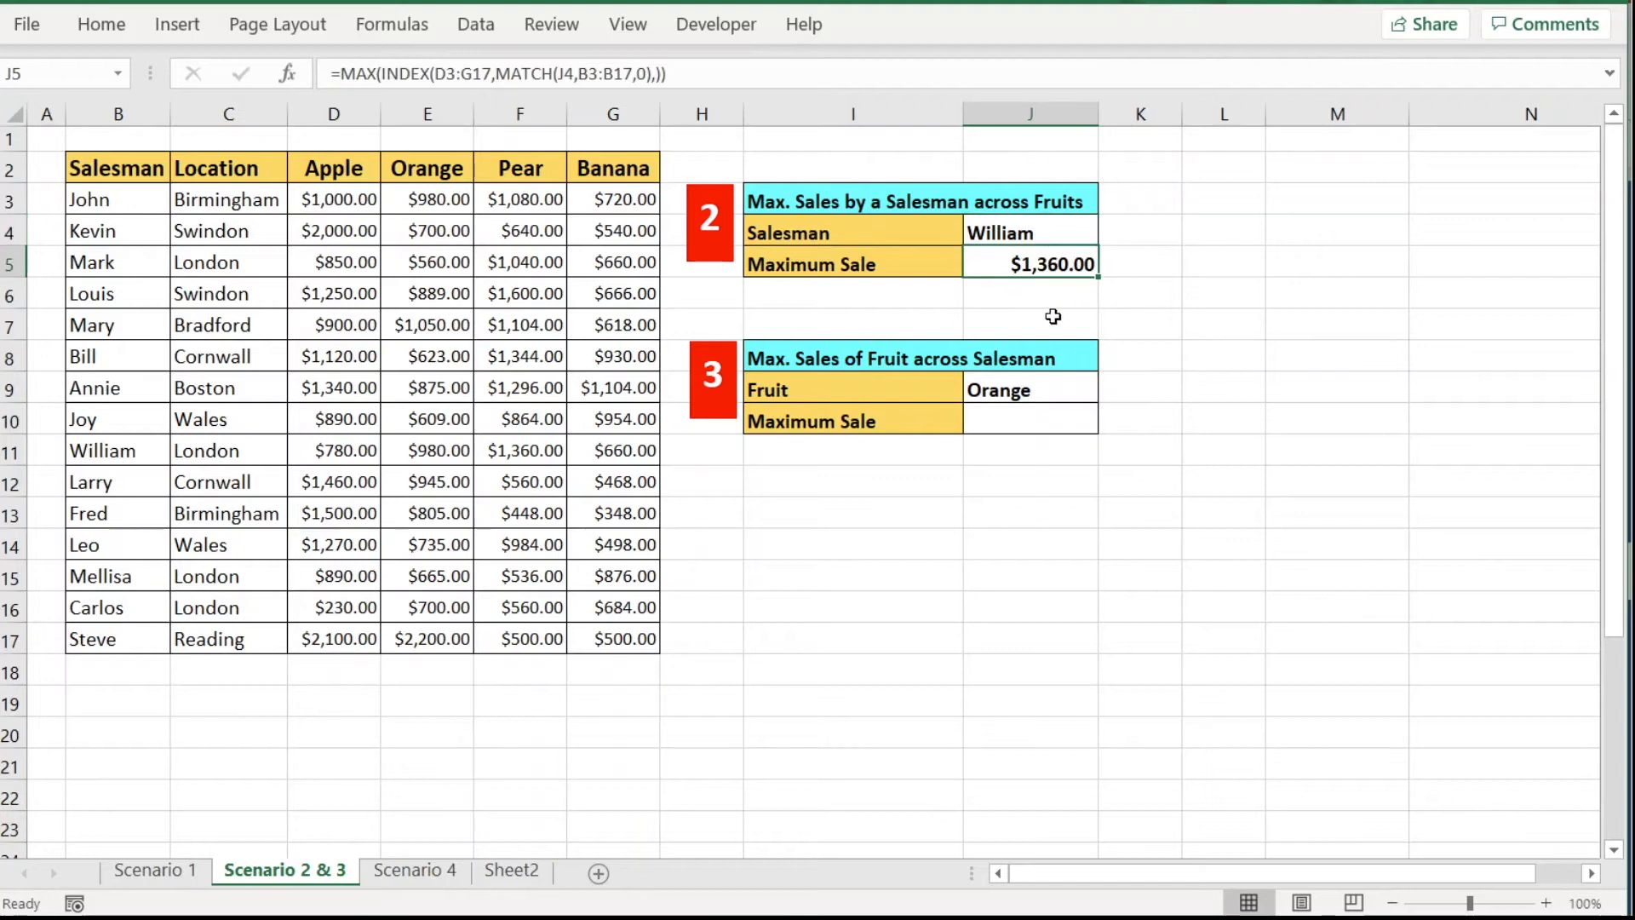
drag(95, 450, 615, 452)
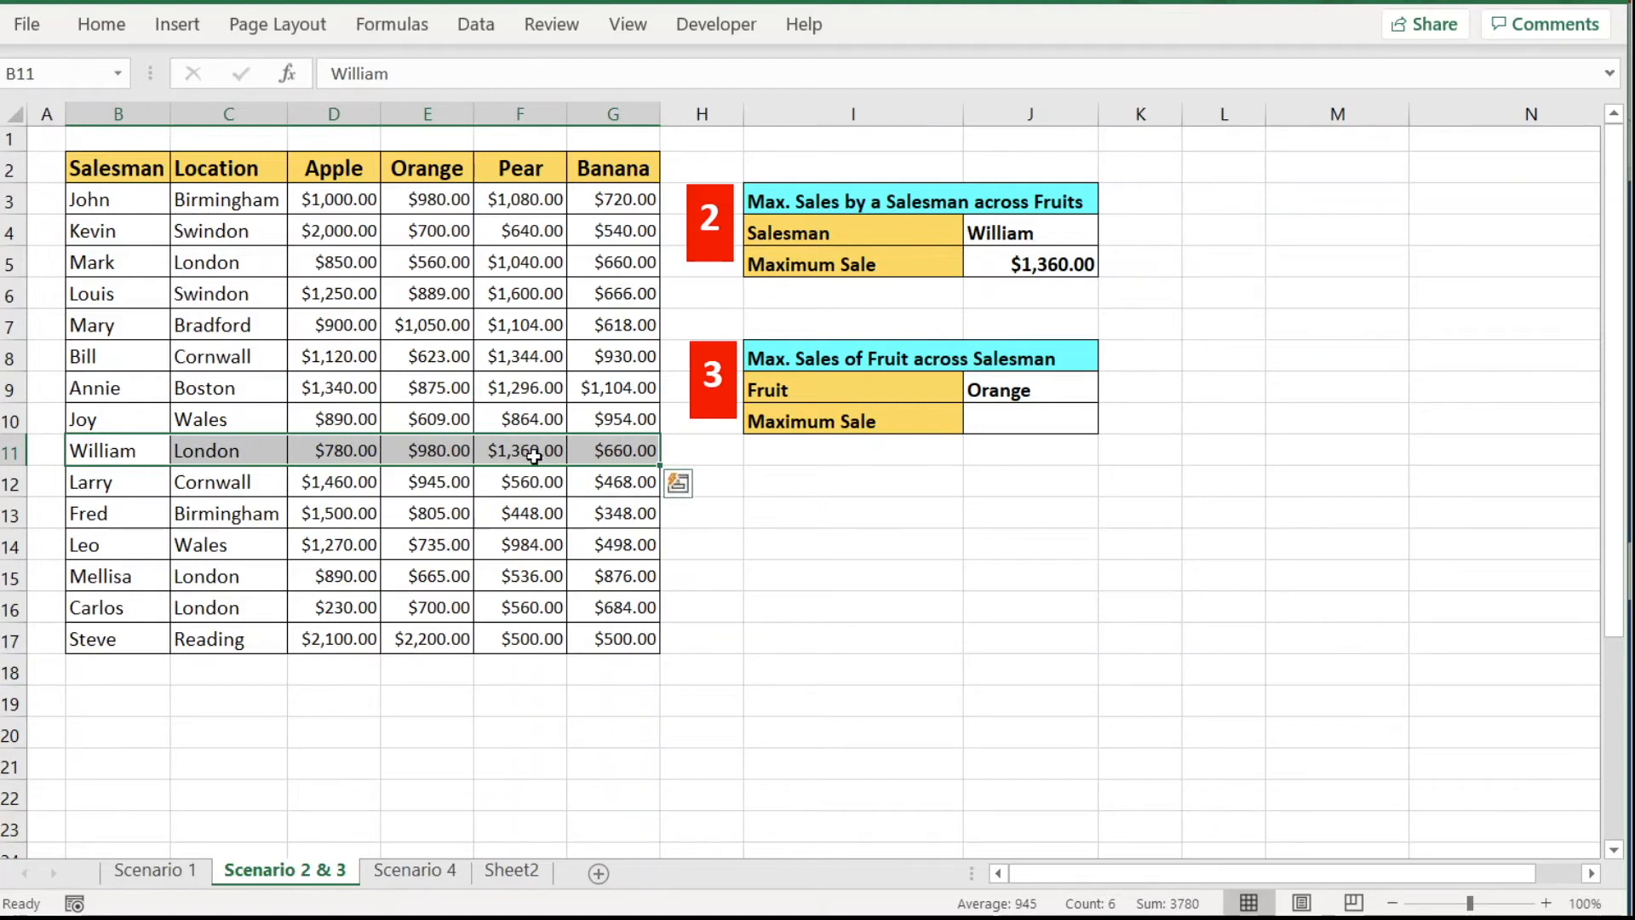
click(535, 457)
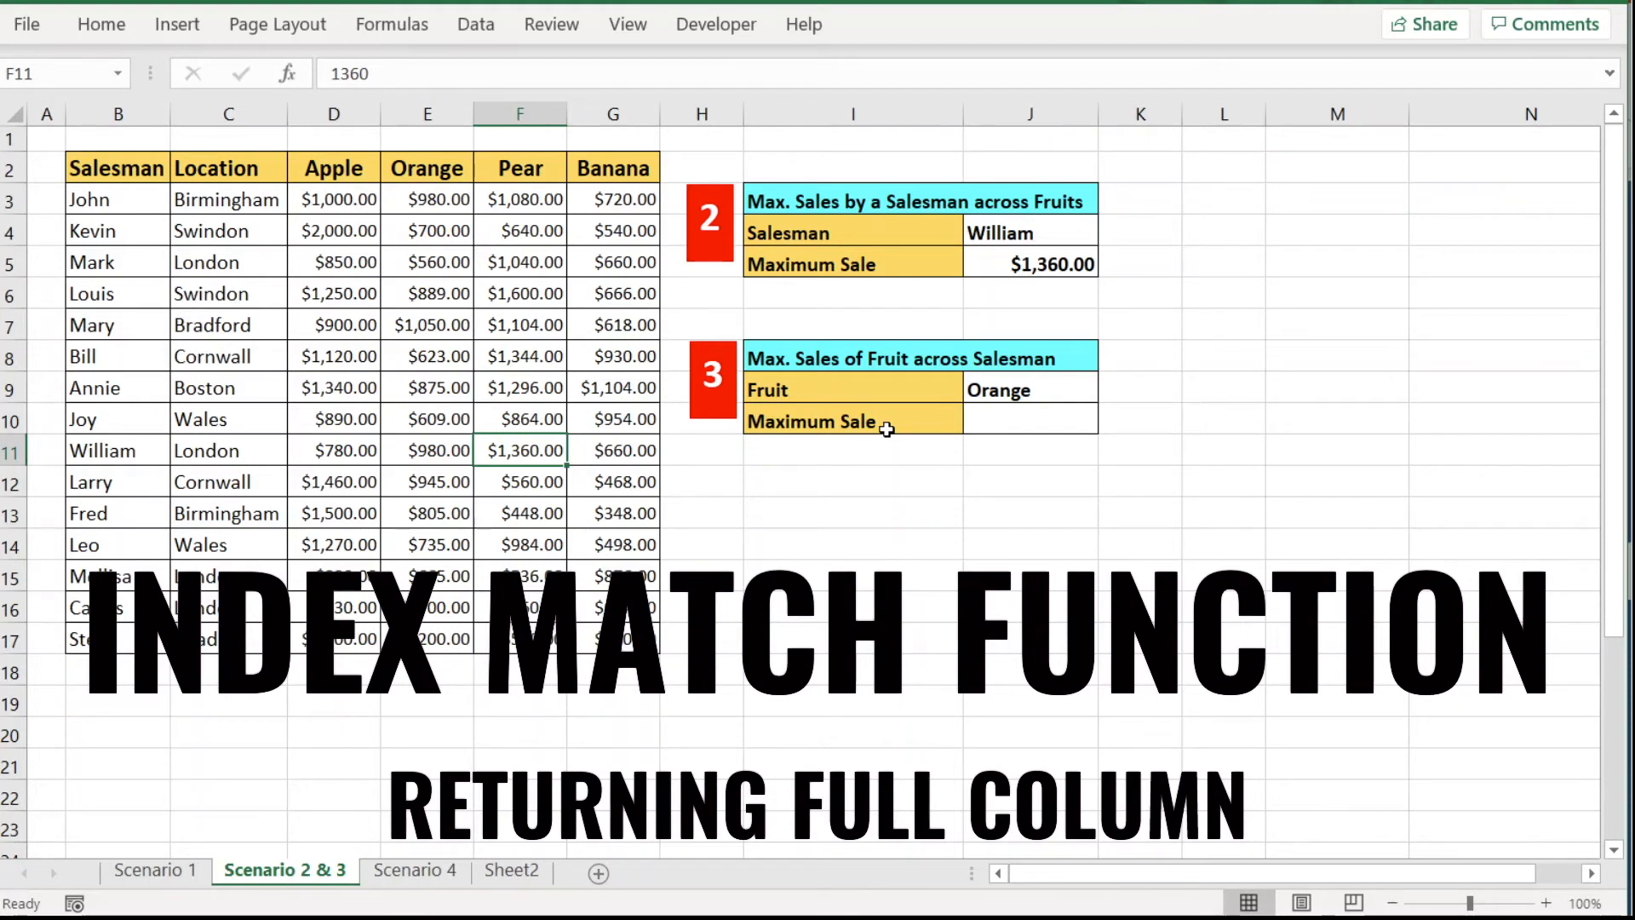
Enter =INDEX(D3:G17,,MATCH(J9,D2:G2,0)) in J10 to spill the chosen fruit's sales column.
click(1037, 418)
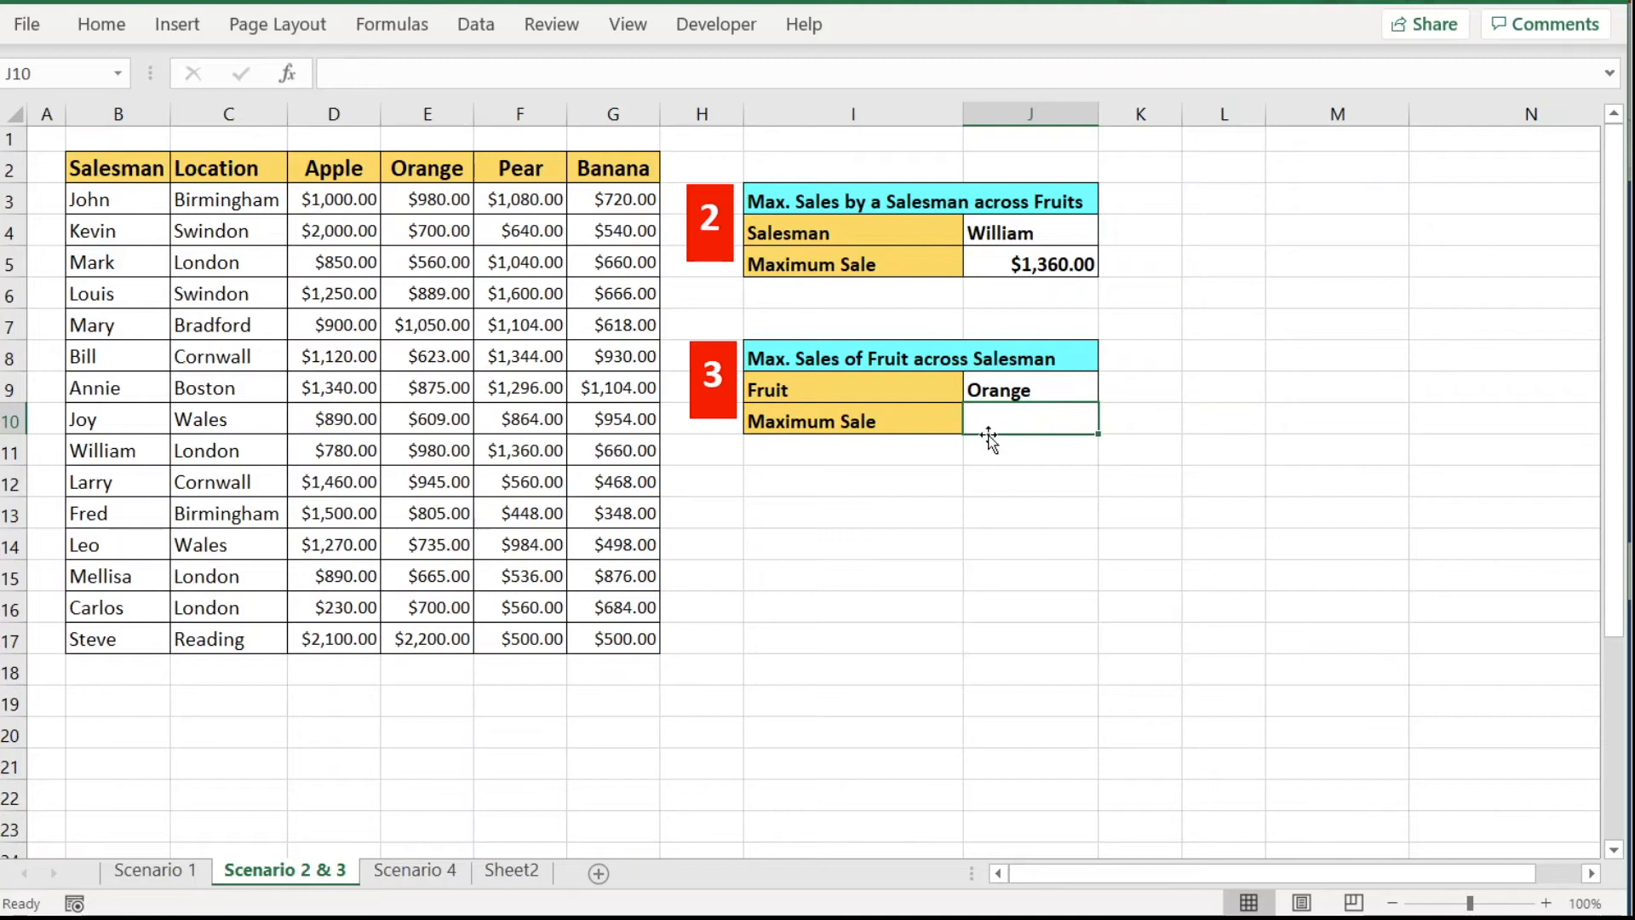
text(=i)
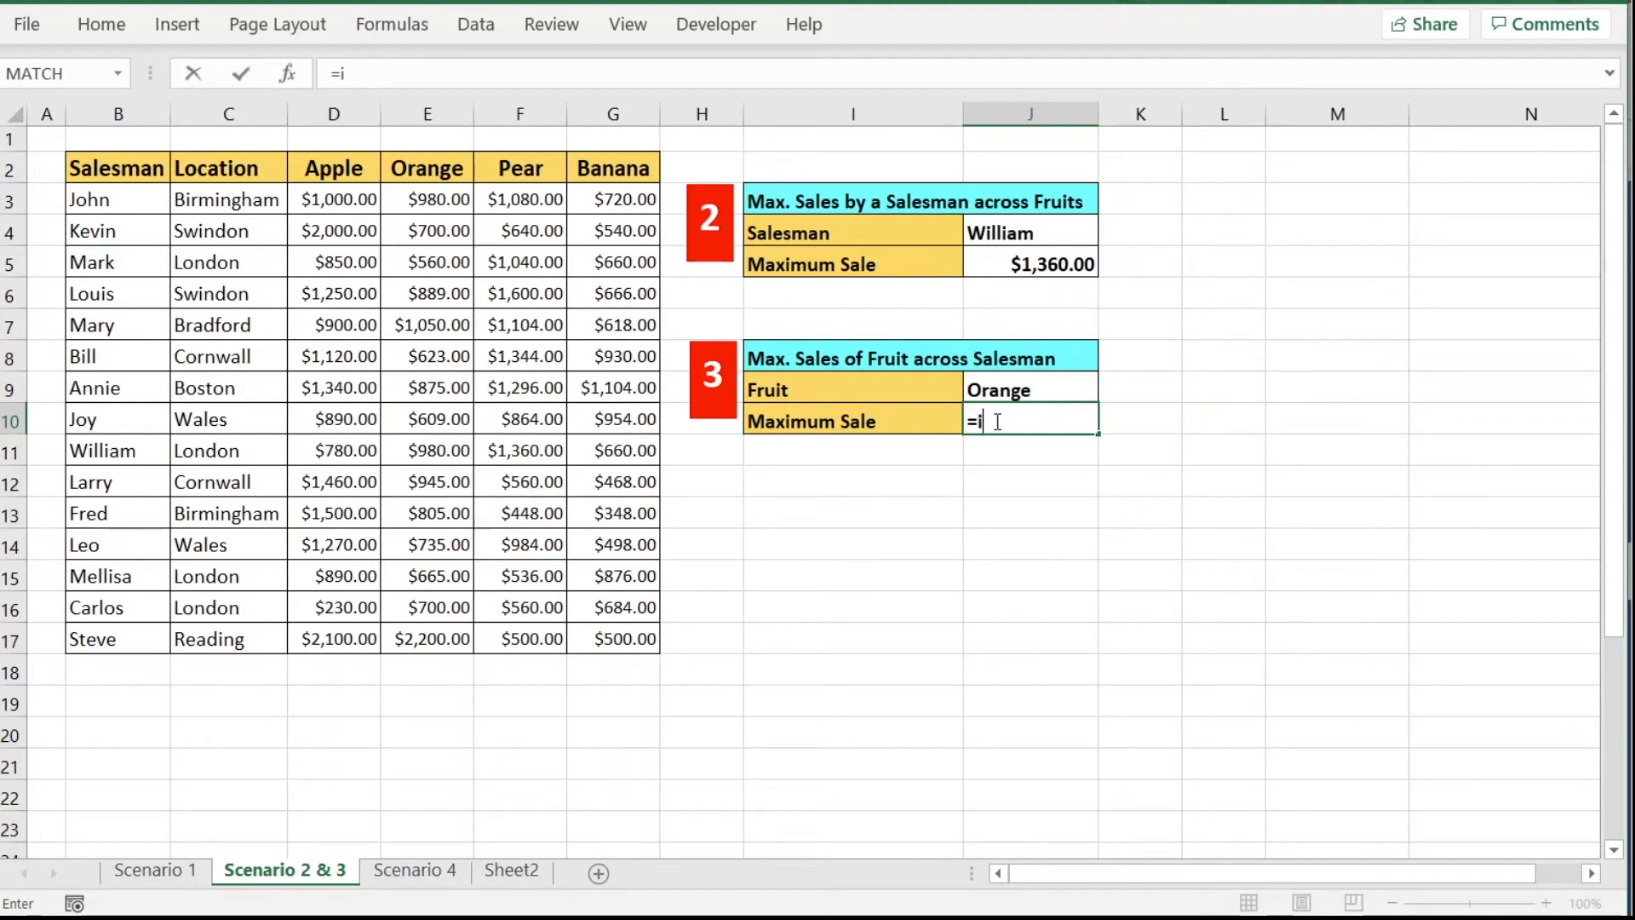
text(ndex()
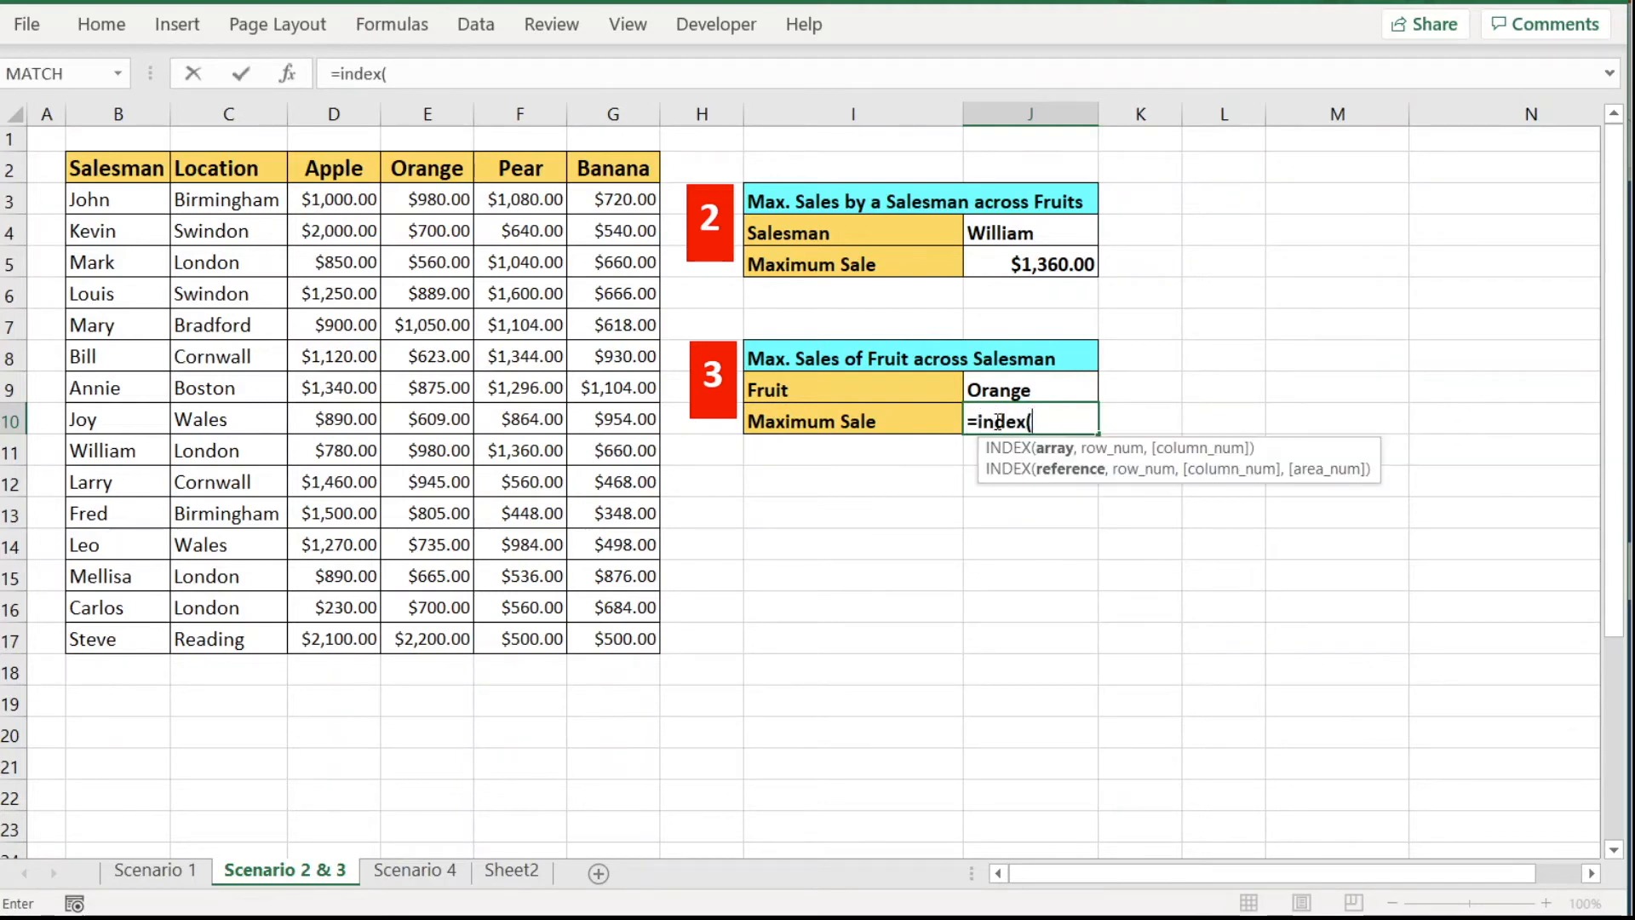
drag(334, 201, 594, 630)
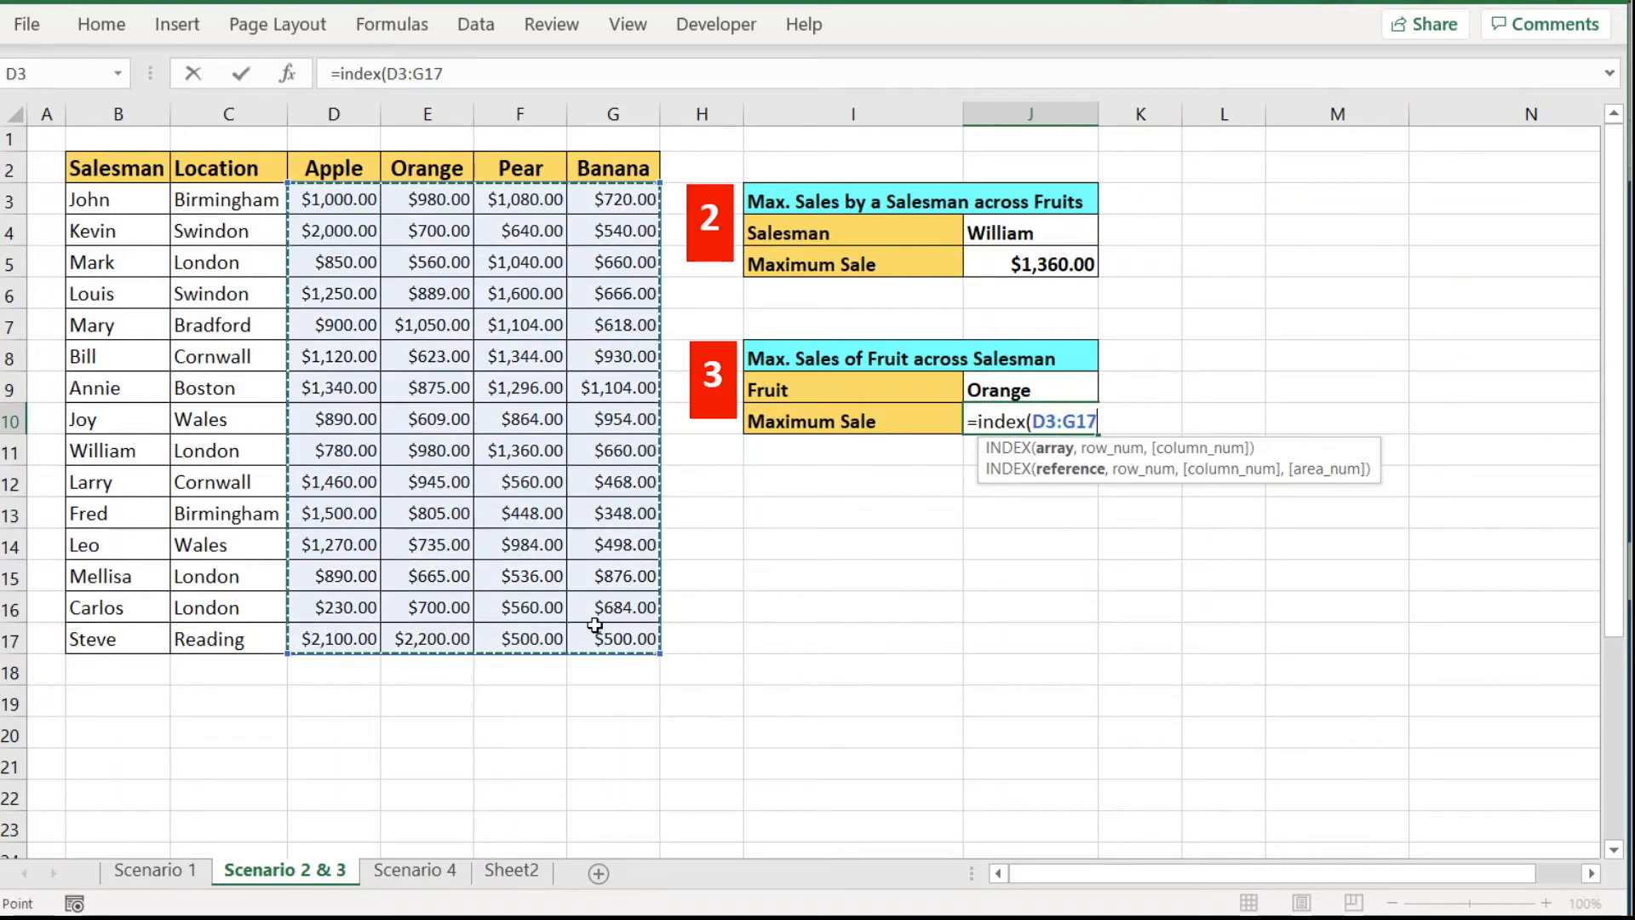
text(,)
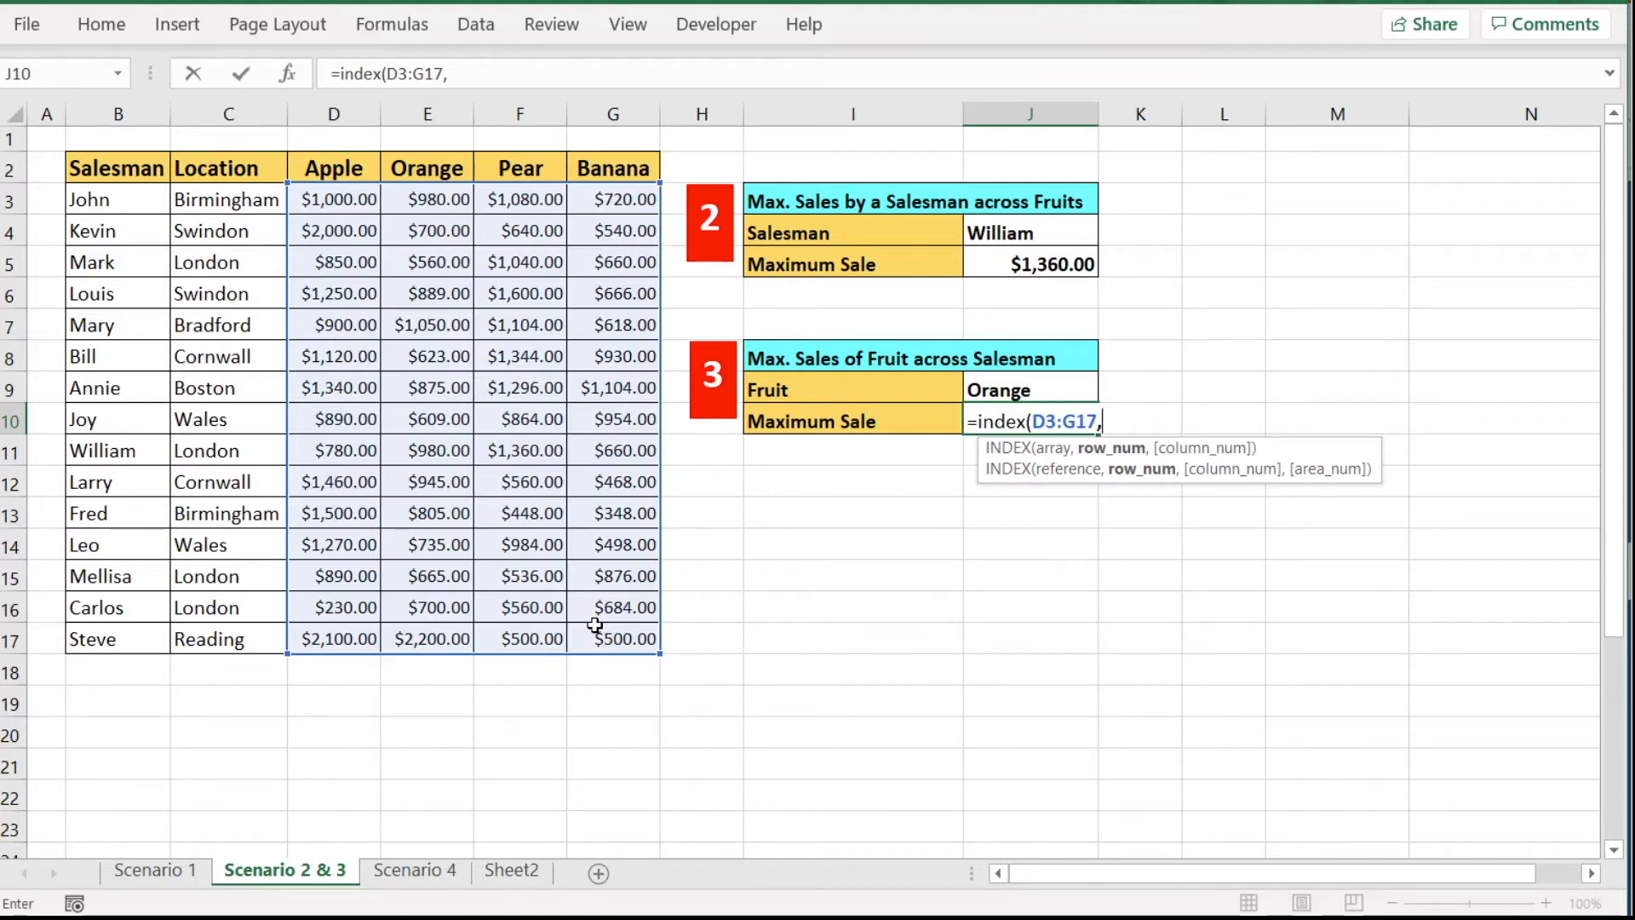
text(,)
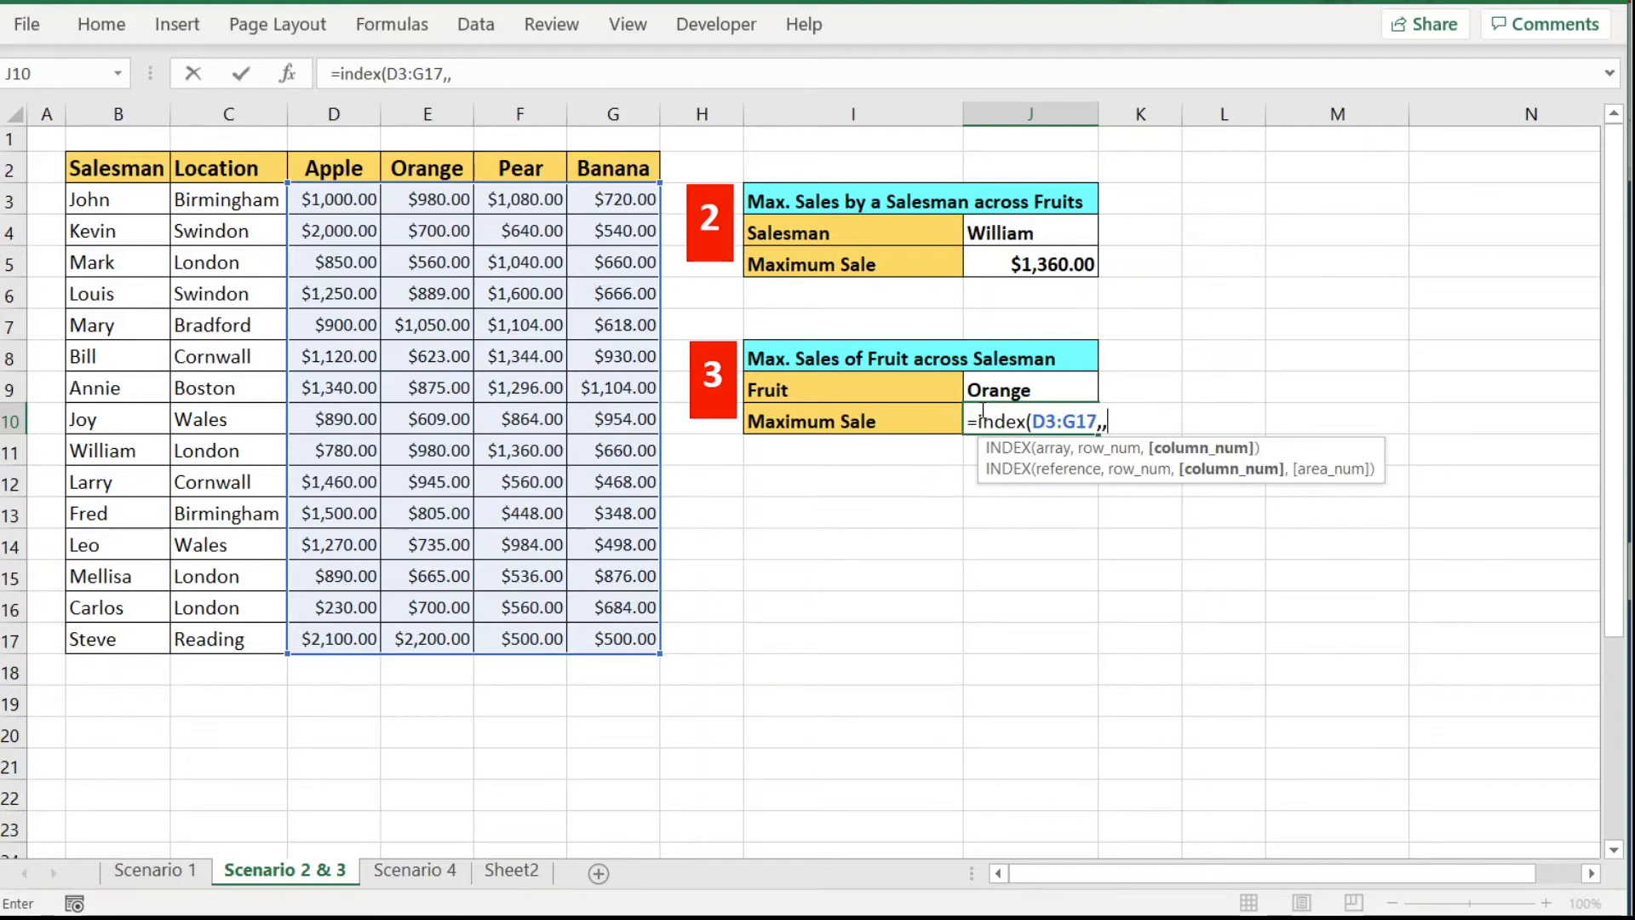
text(match)
text(()
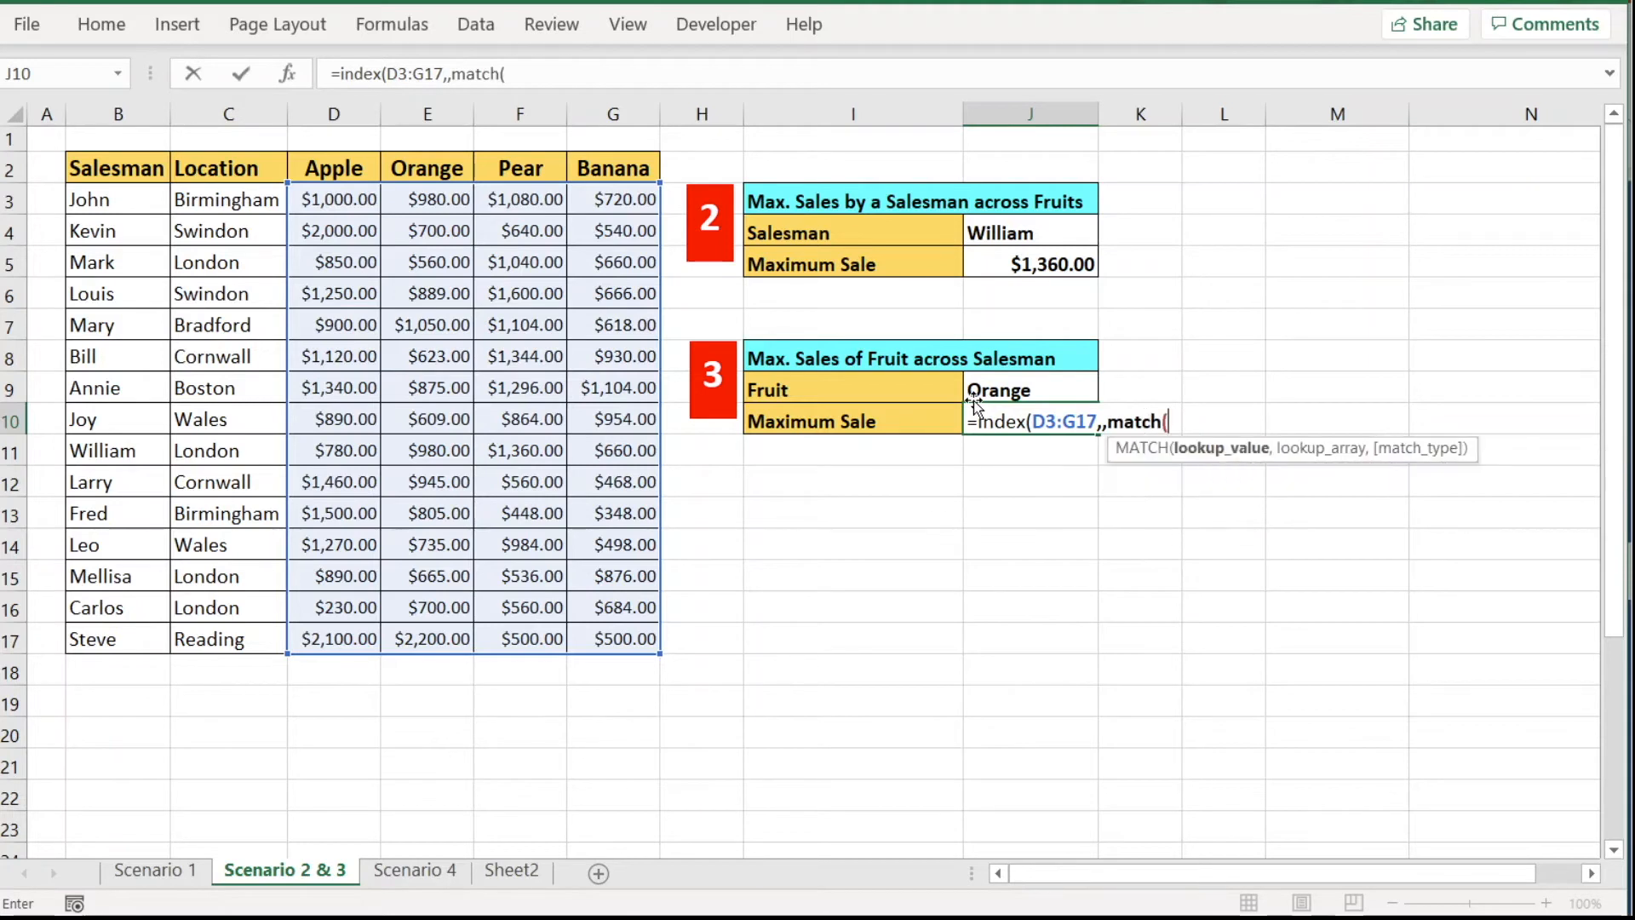
click(1014, 390)
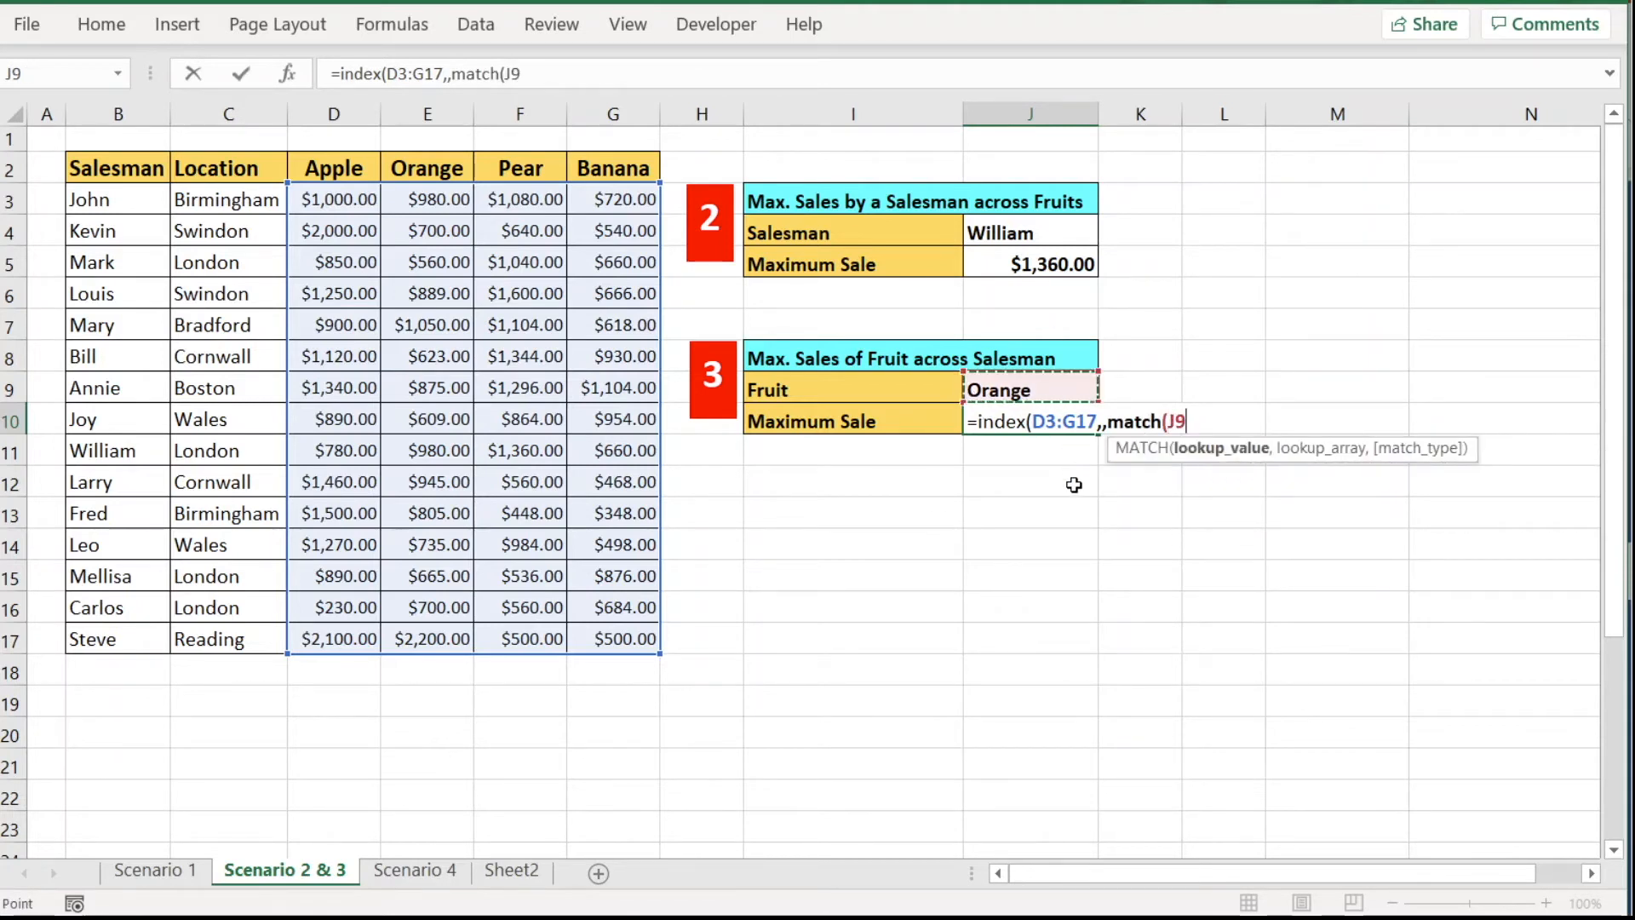
text(,)
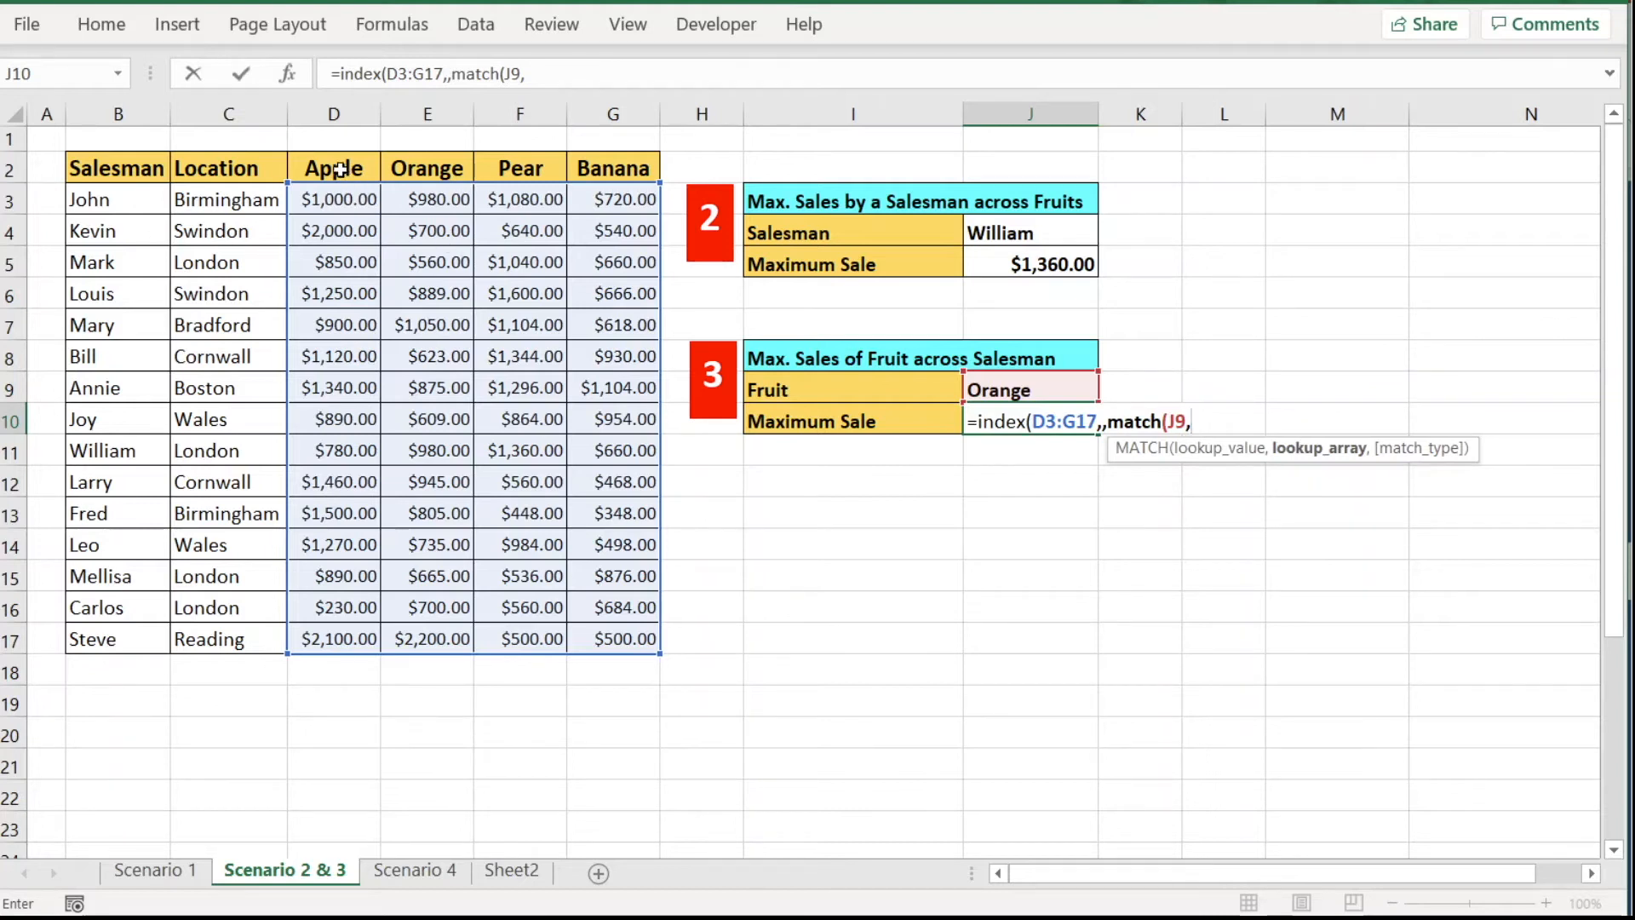
drag(313, 163, 607, 166)
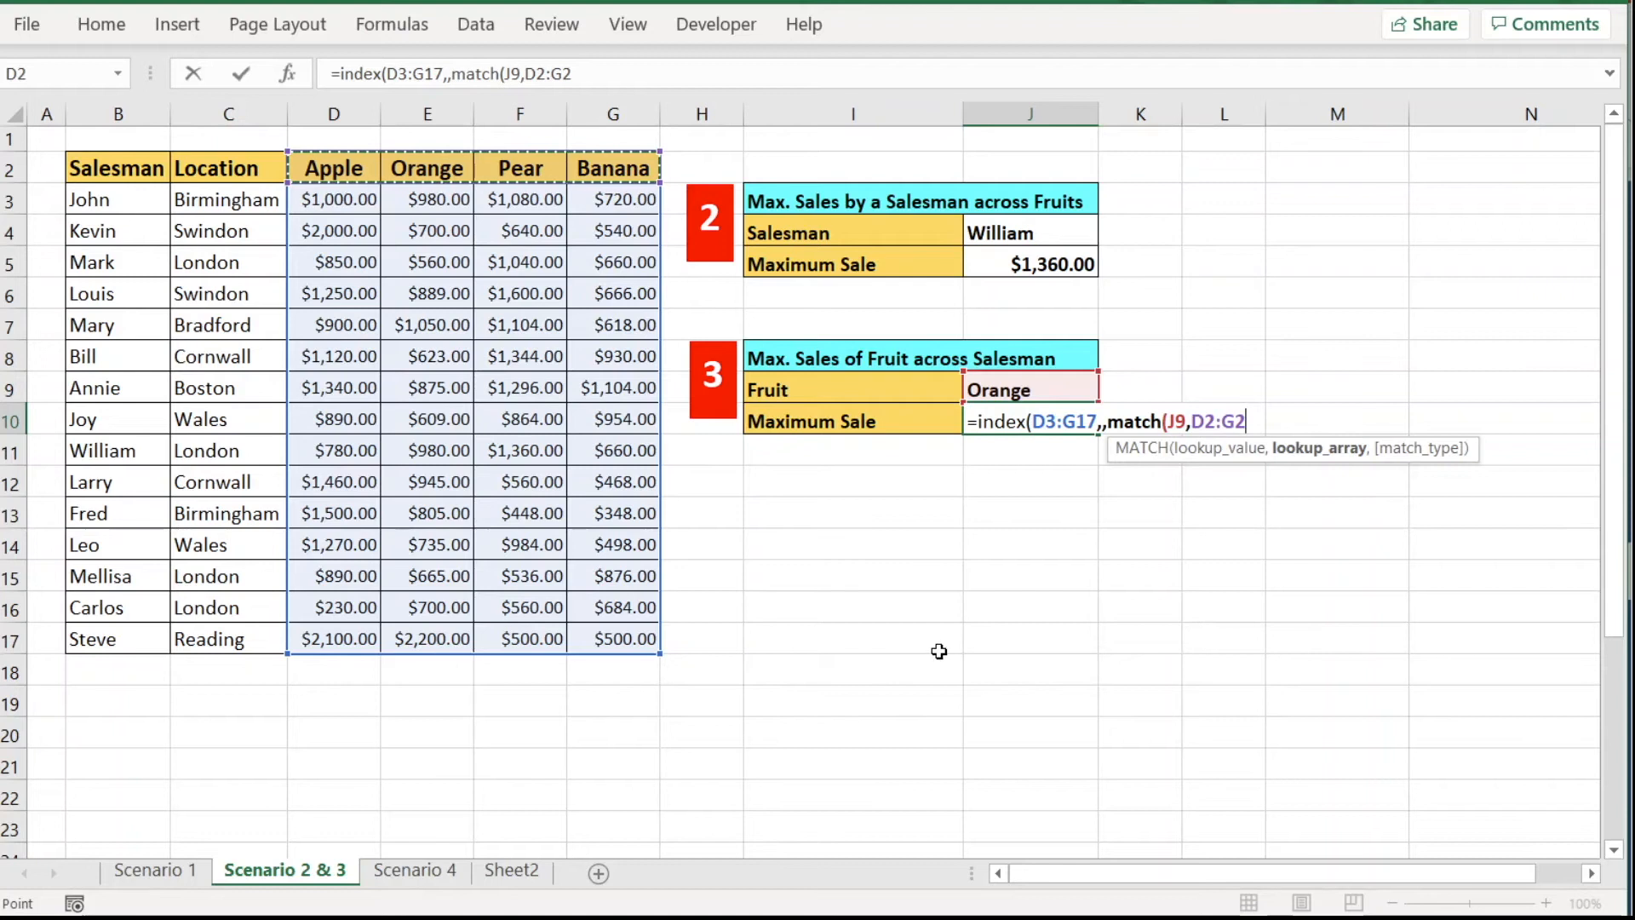
text(,)
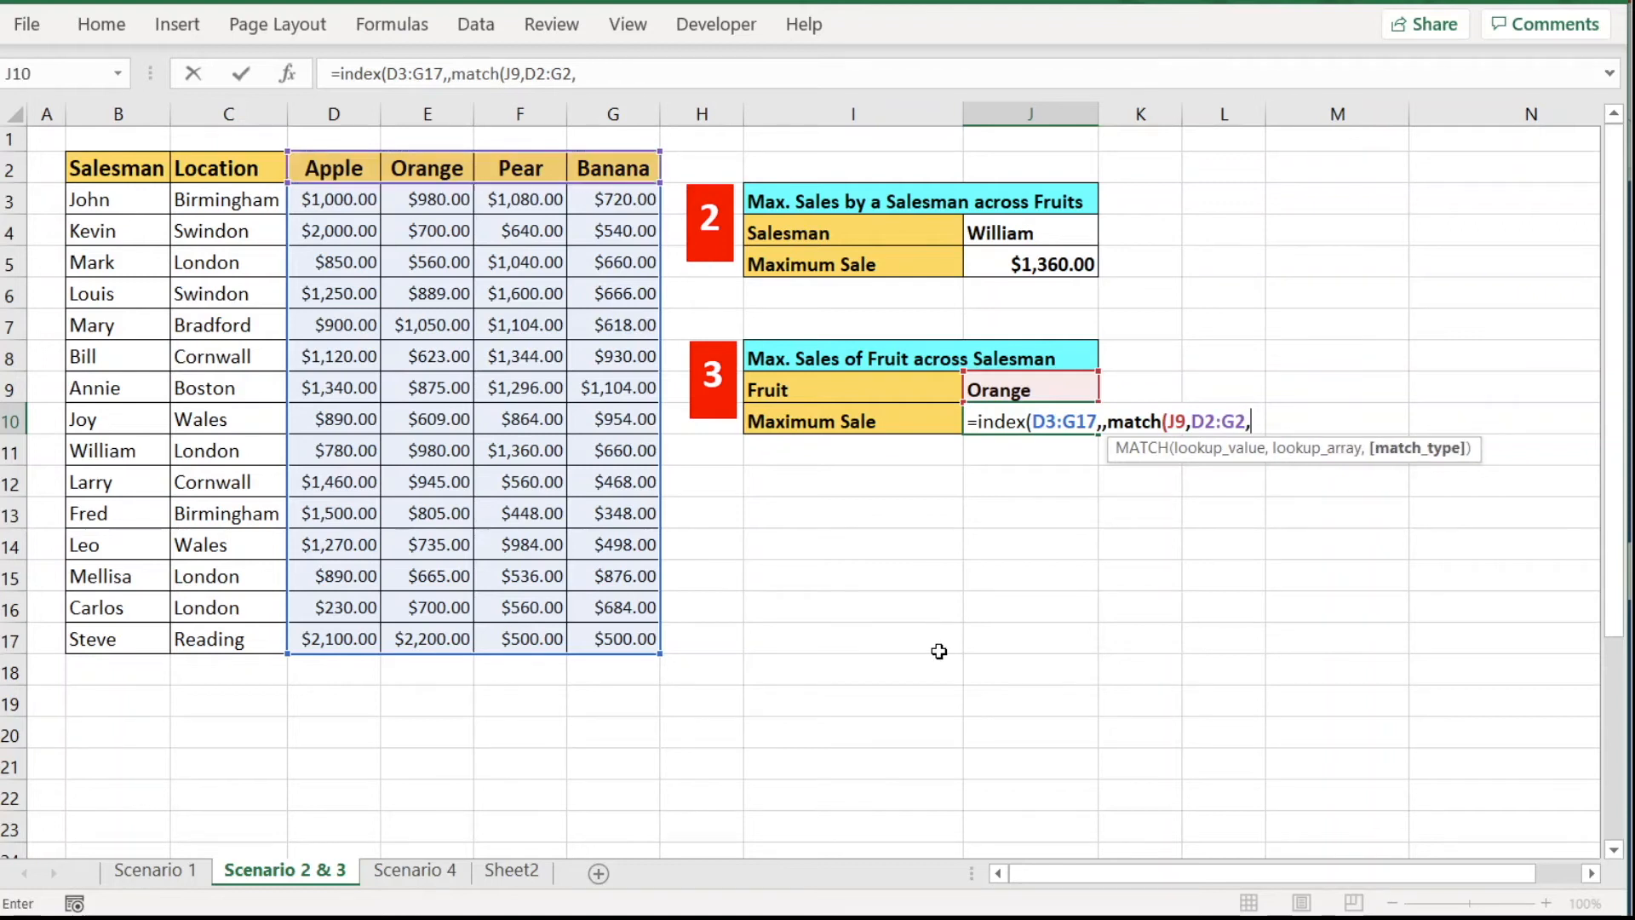
text(0))
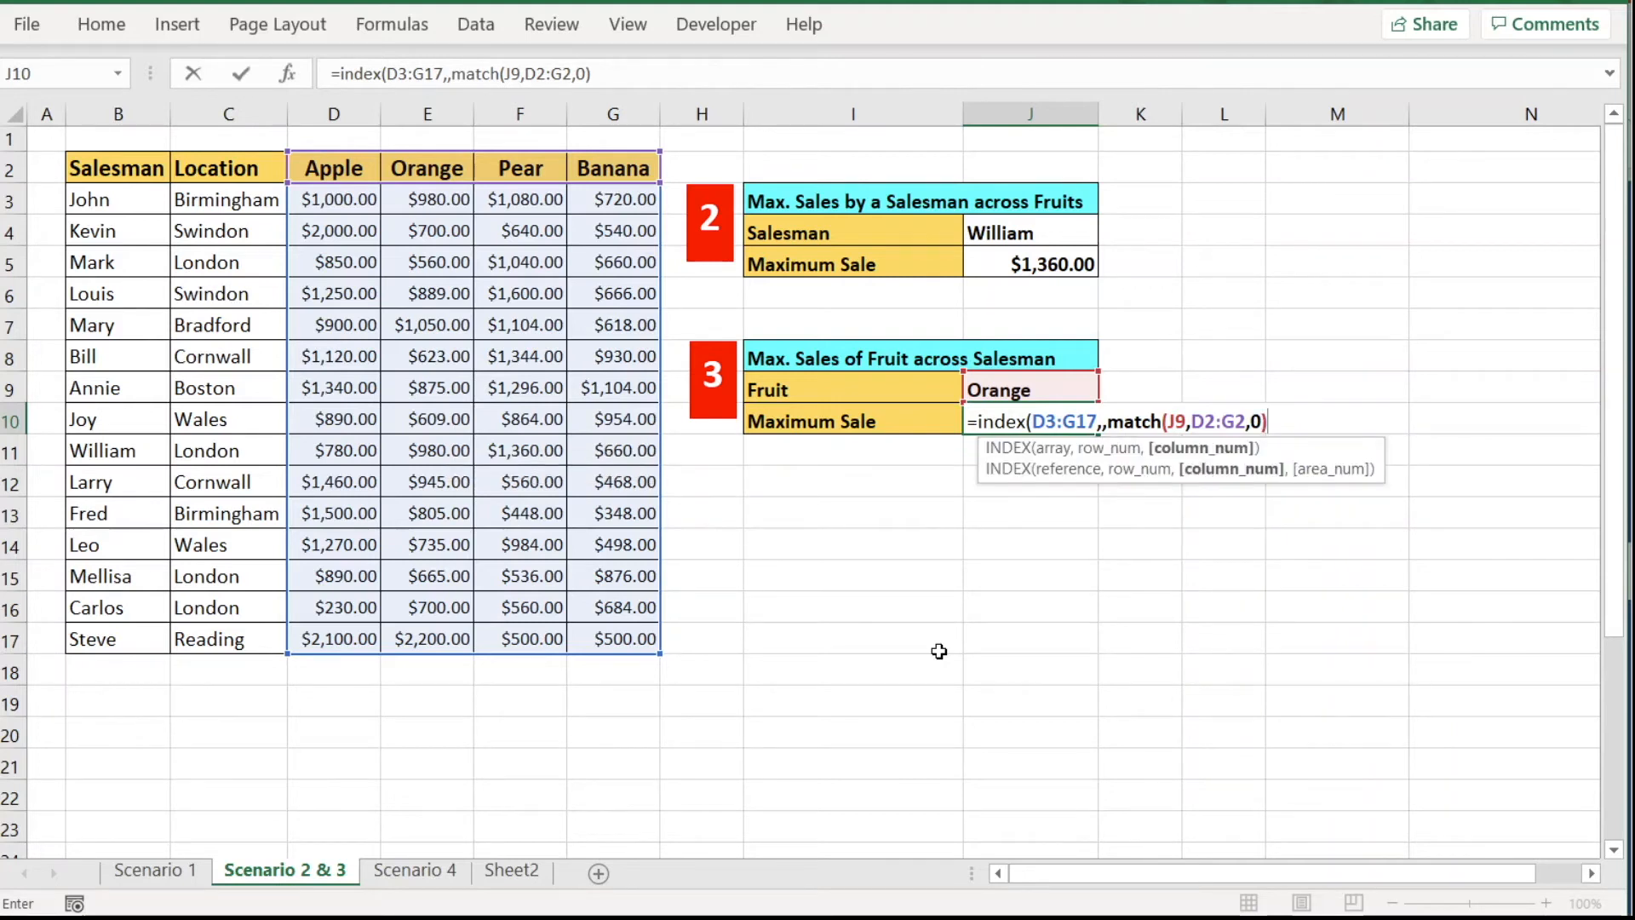
text())
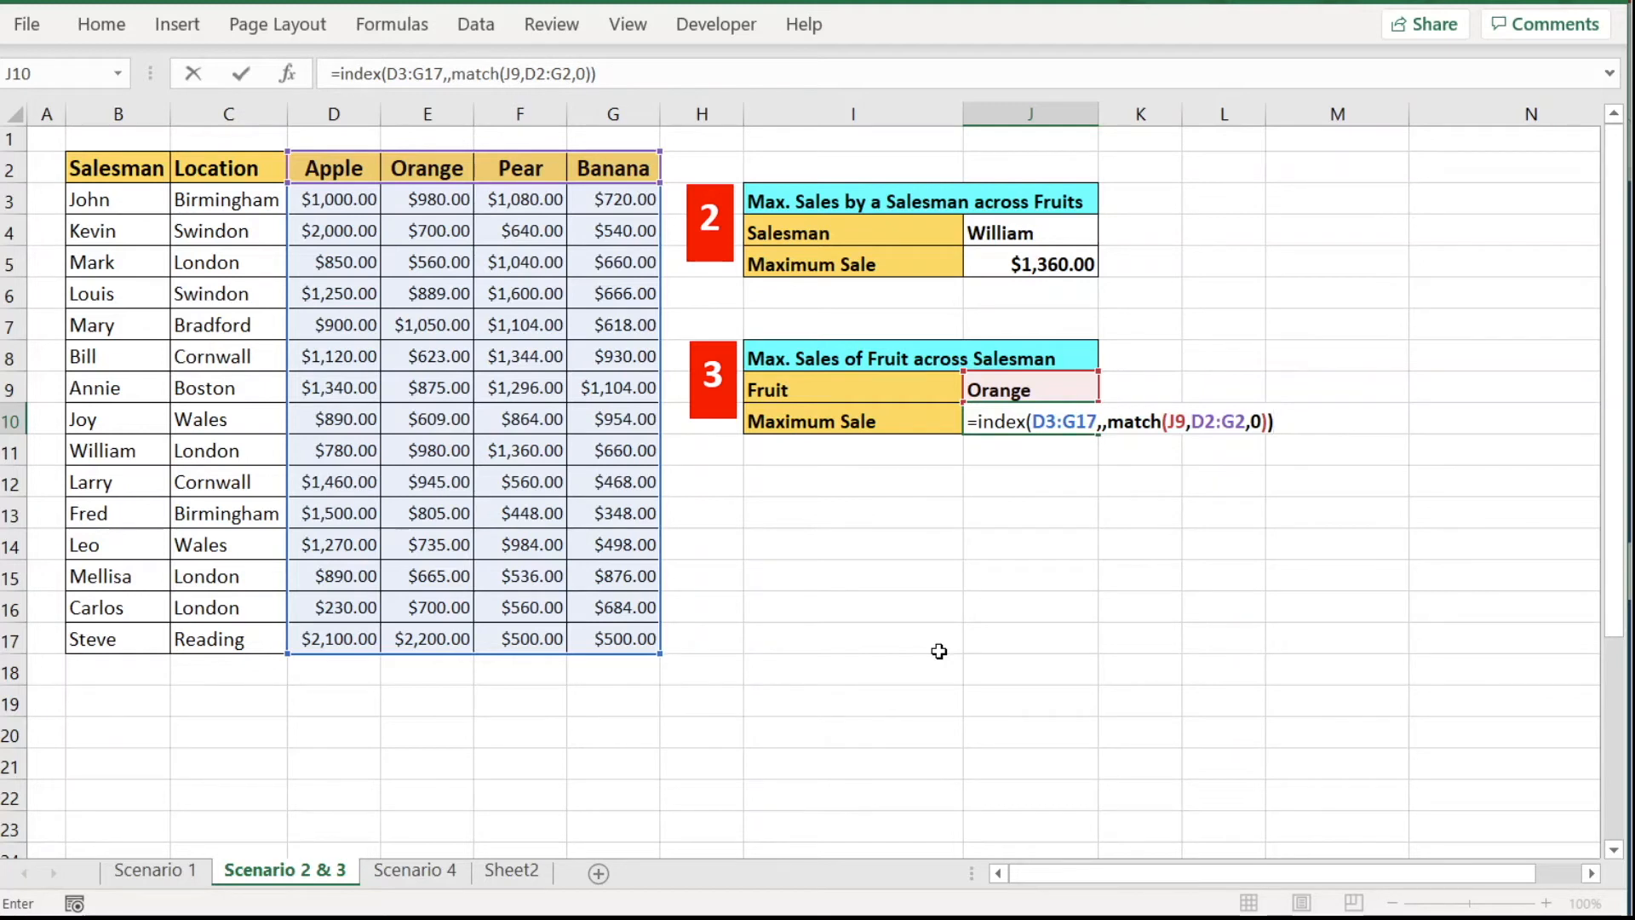
key(Return)
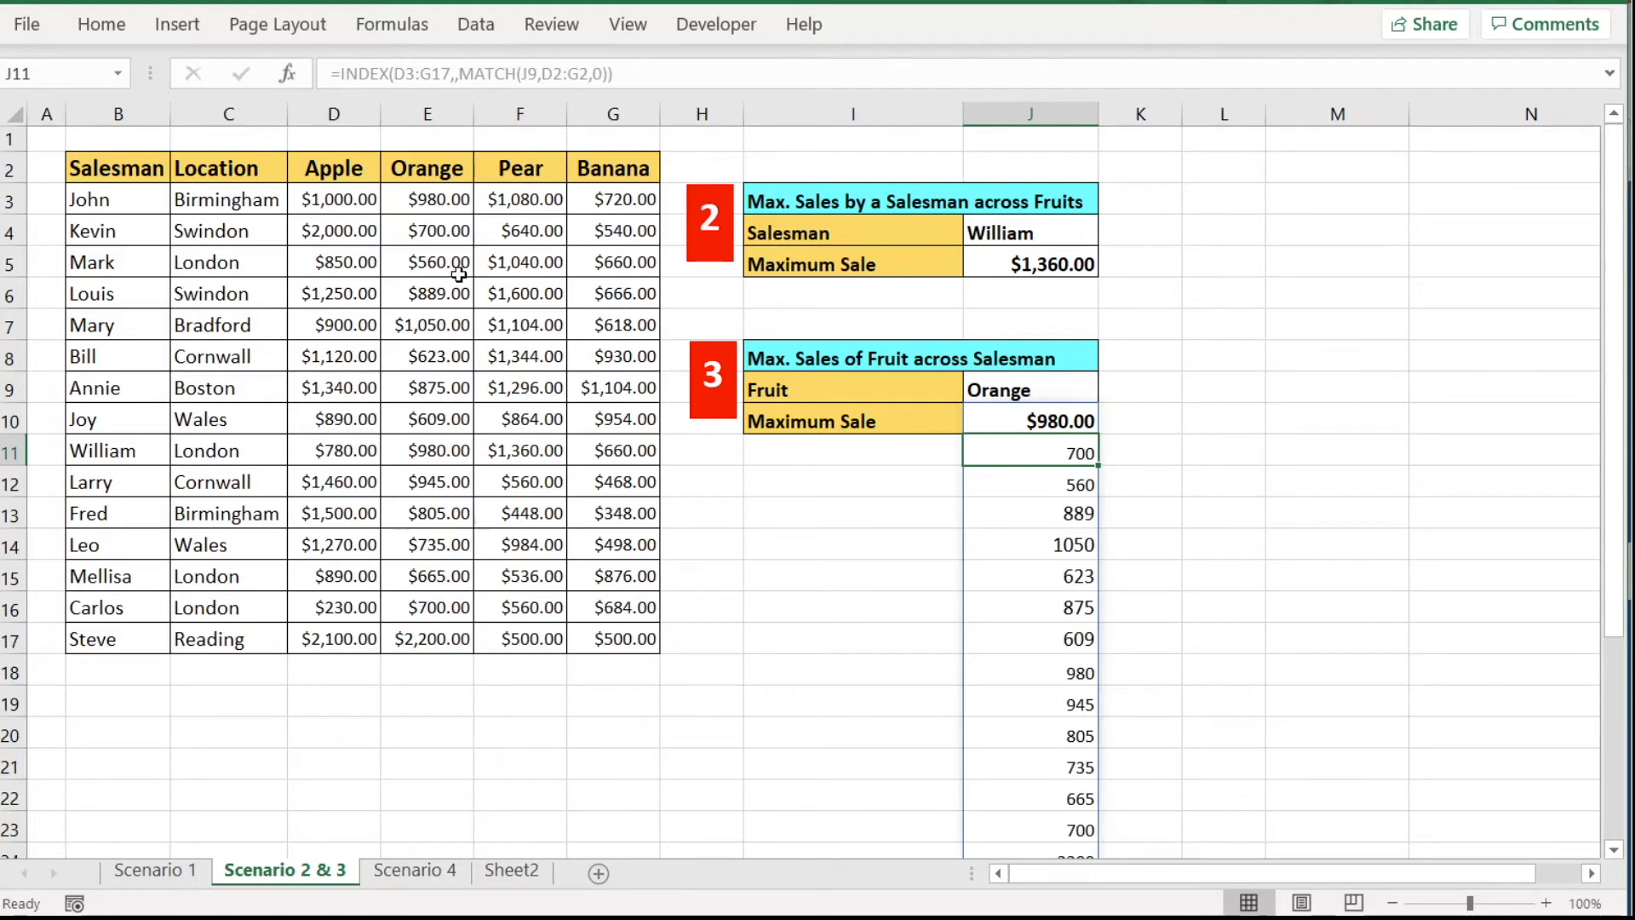
Wrap J10's INDEX formula in MAX so it returns the top Orange sale, $2,200.00.
click(1027, 421)
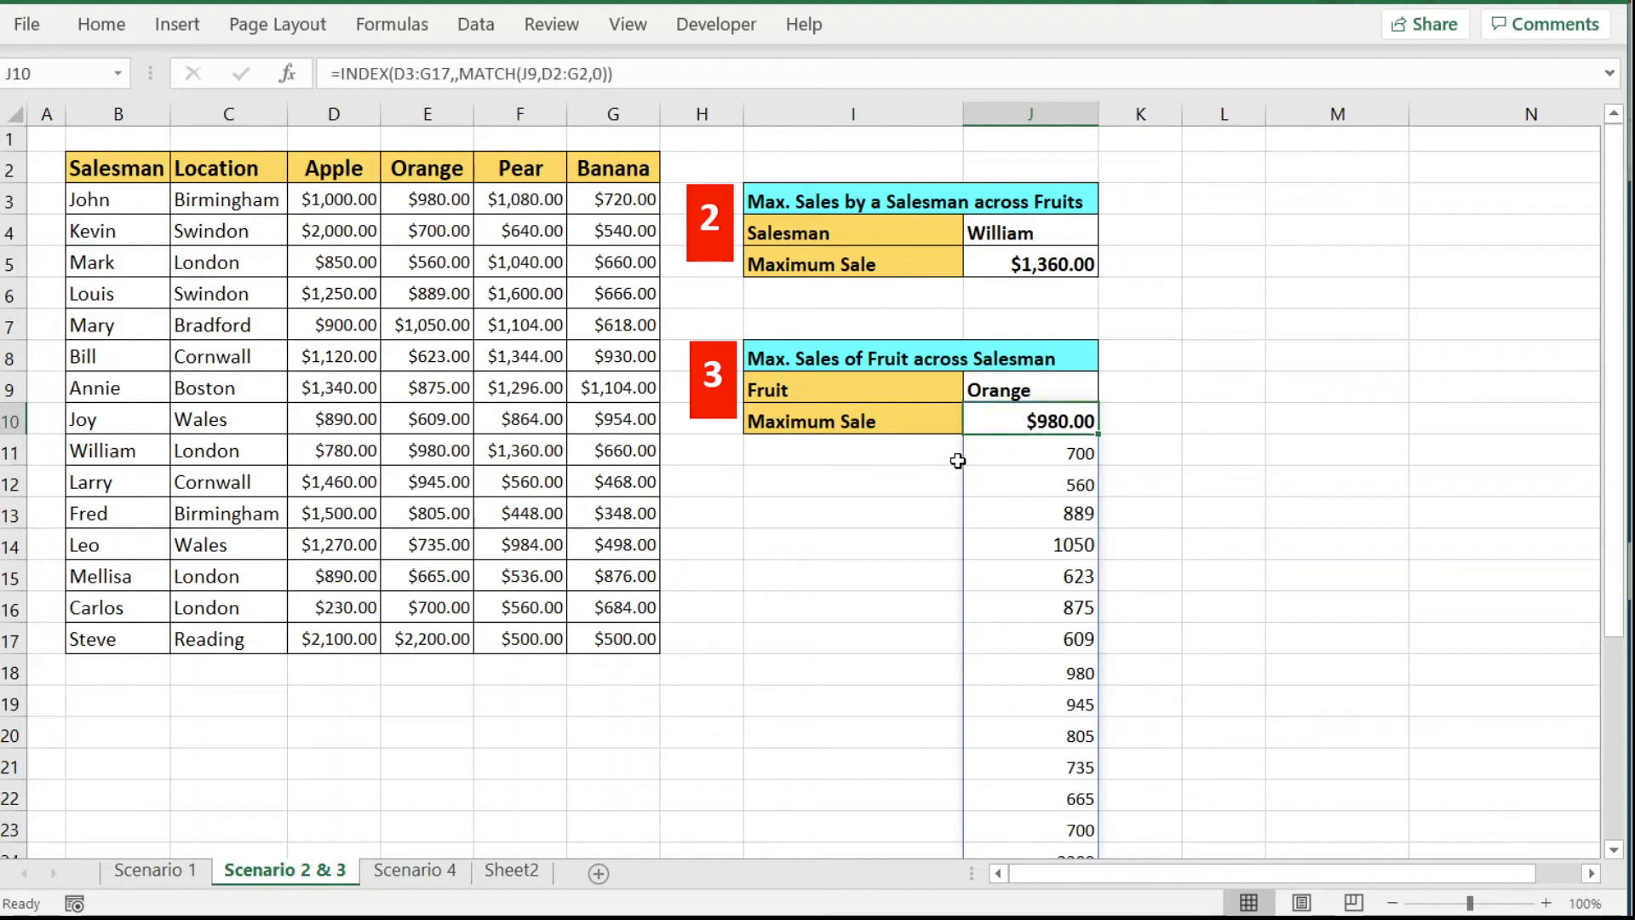
click(344, 76)
text(max()
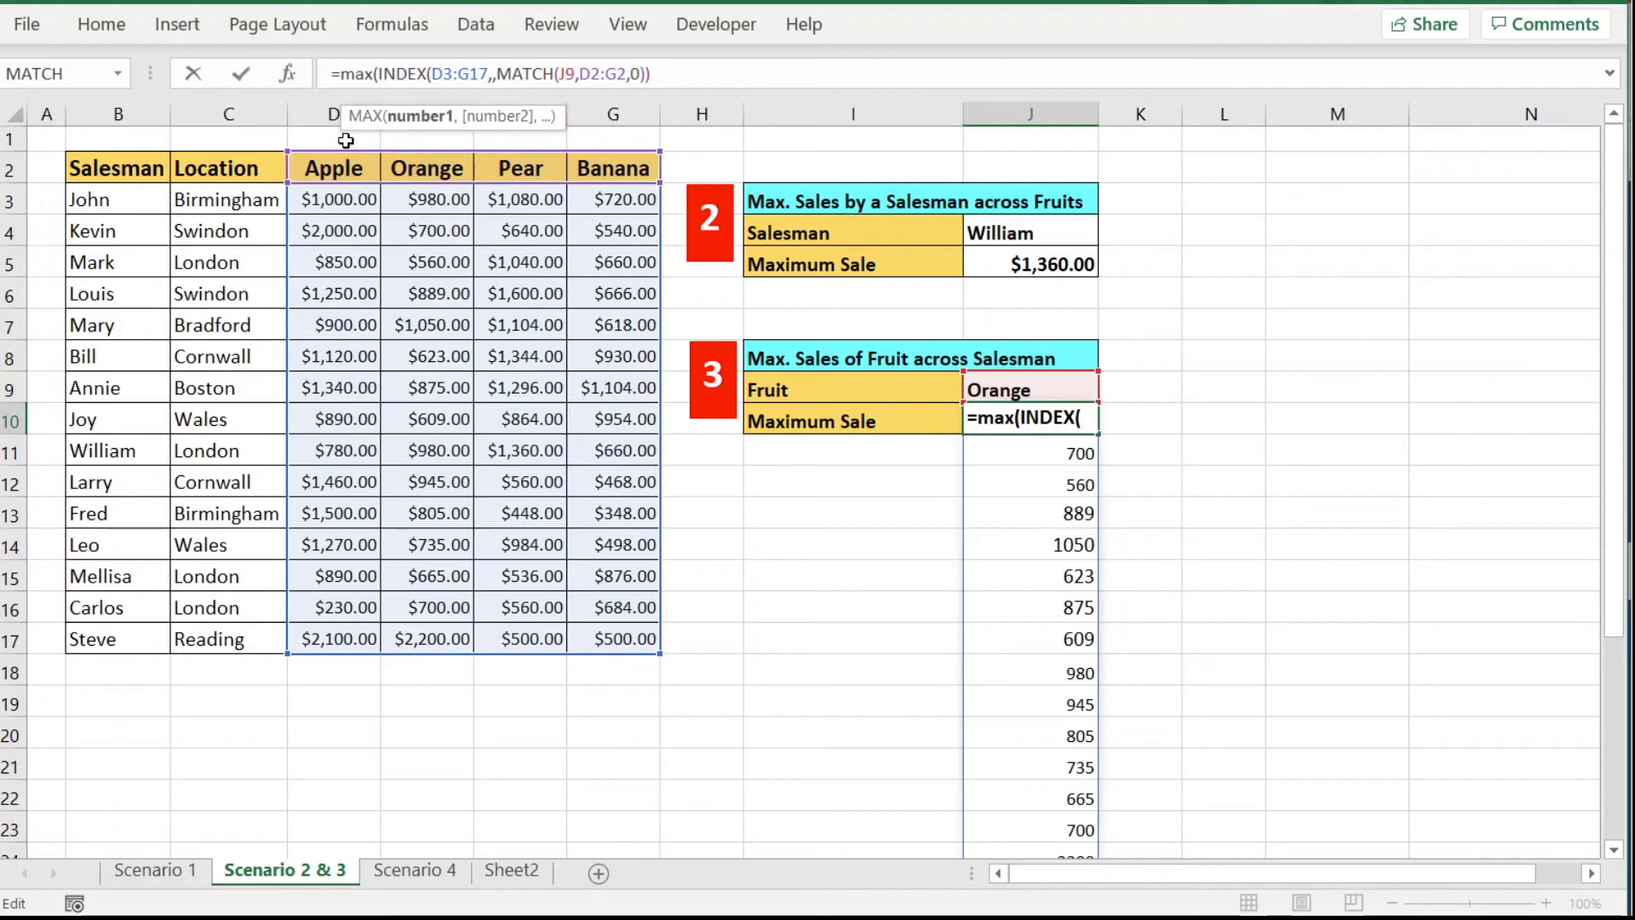
click(653, 74)
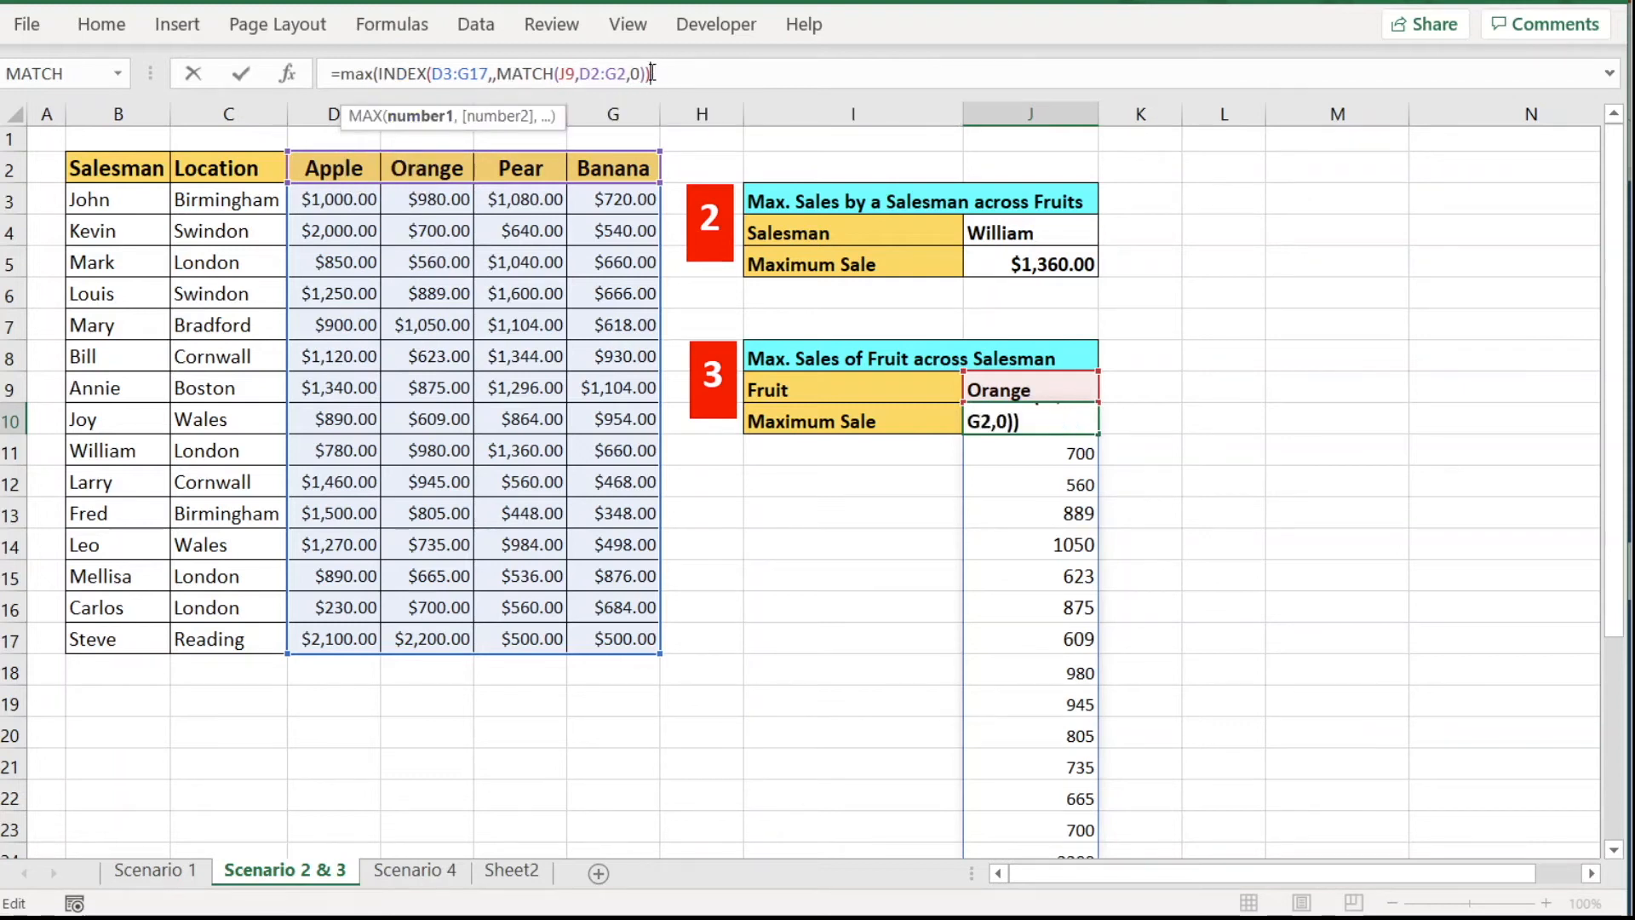
text())
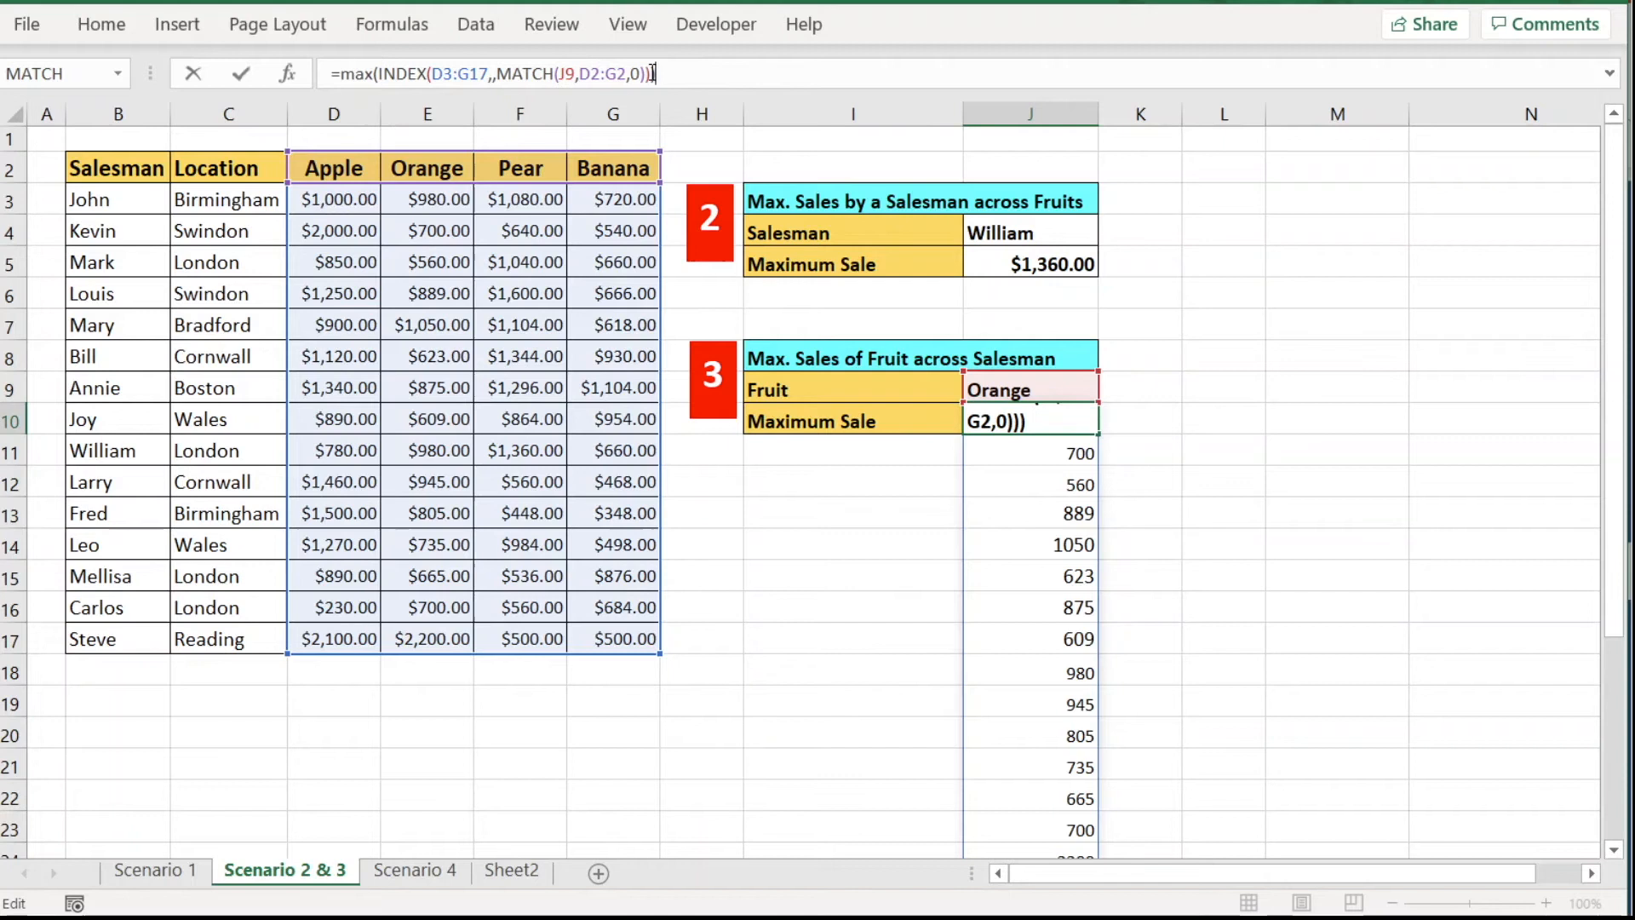
key(Return)
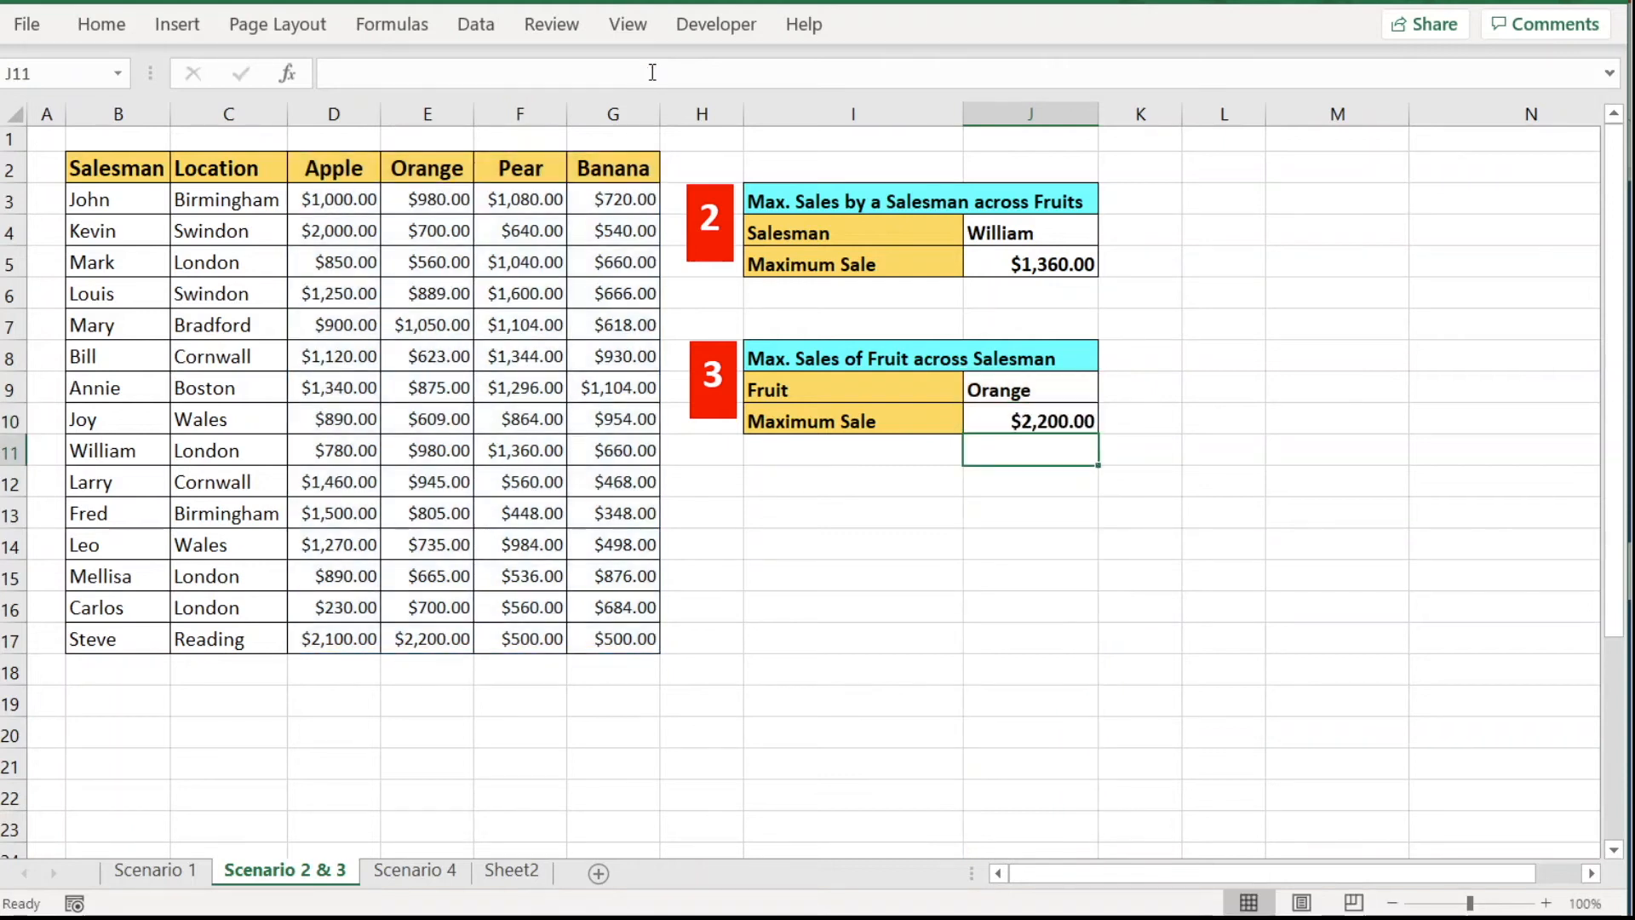
click(1074, 426)
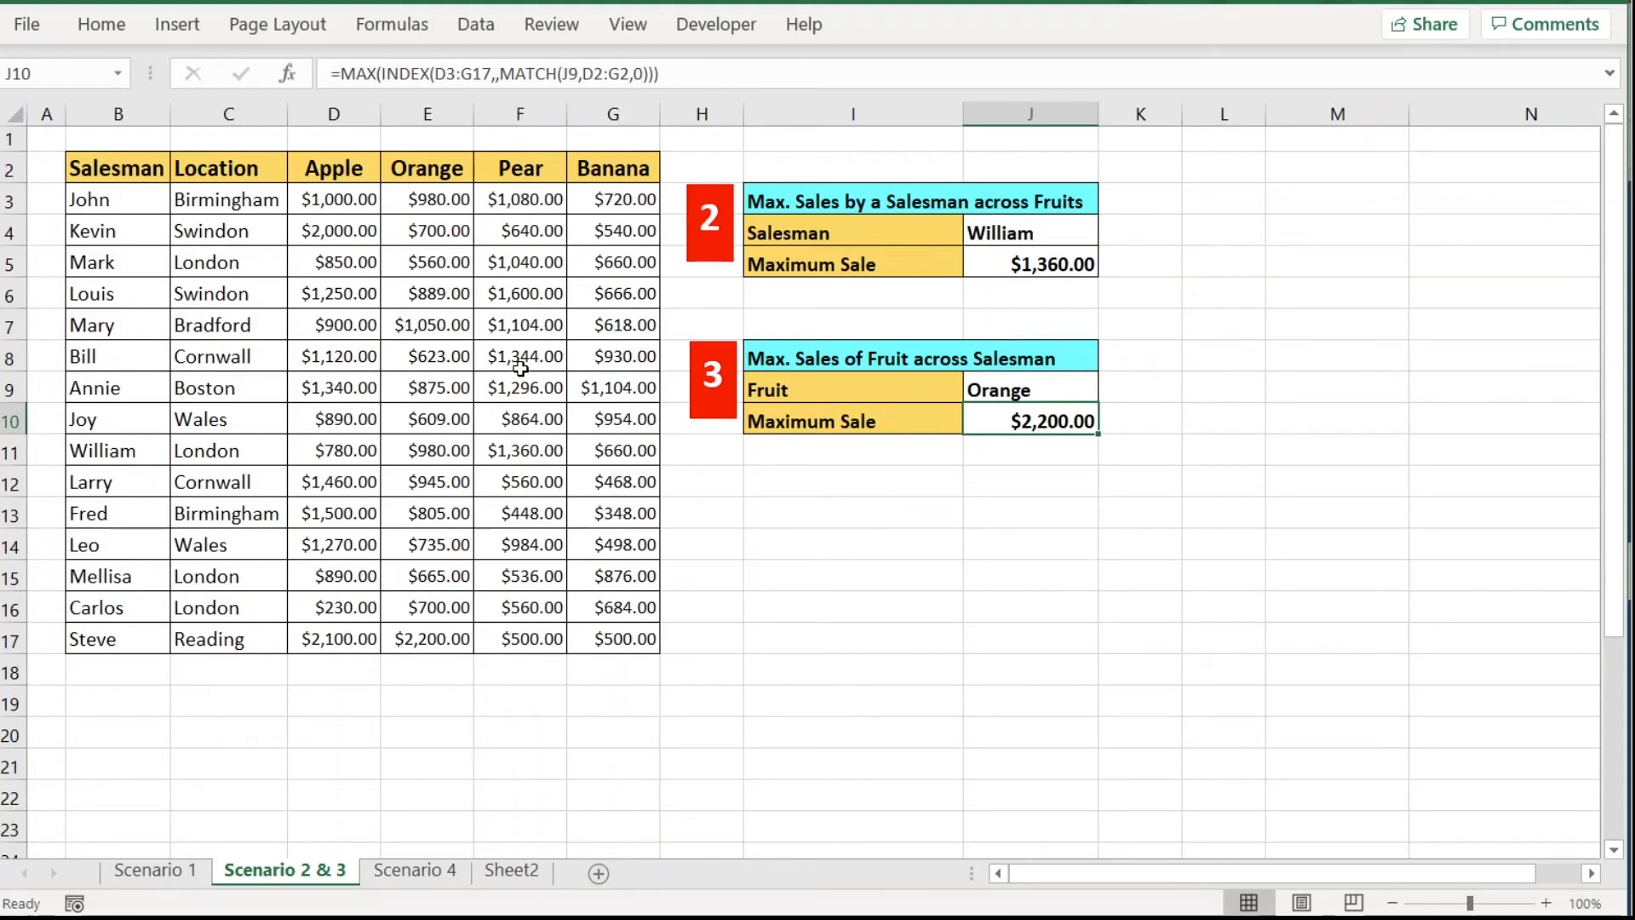
Verify the $2,200.00 Orange maximum in the sales column and switch the J9 fruit to Pear.
drag(444, 203, 436, 640)
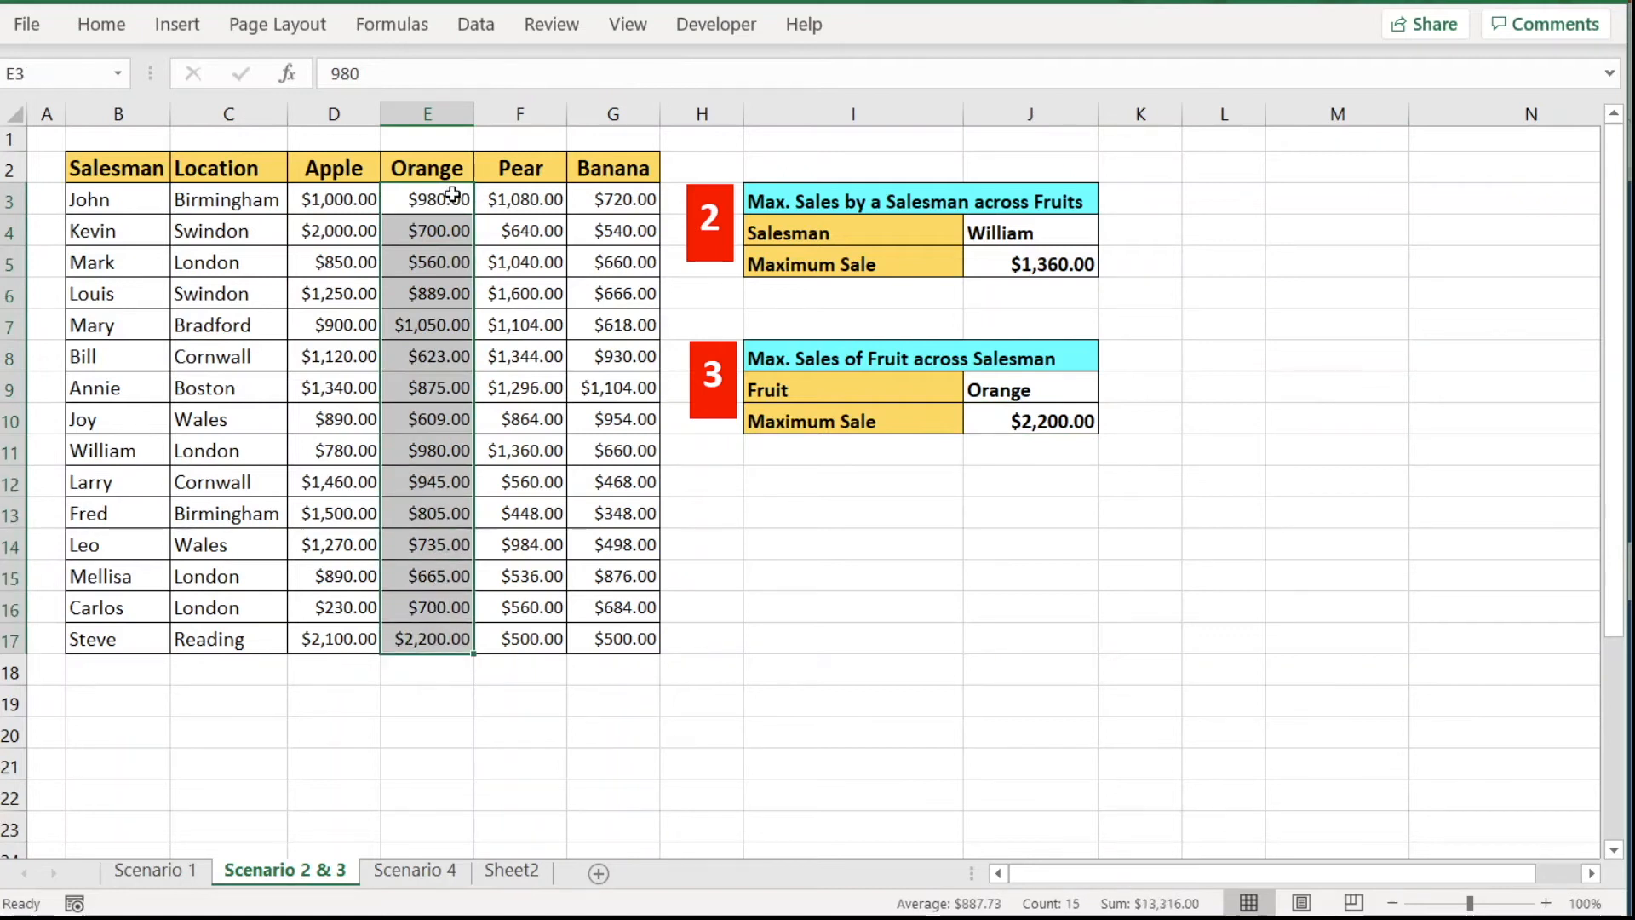
click(434, 640)
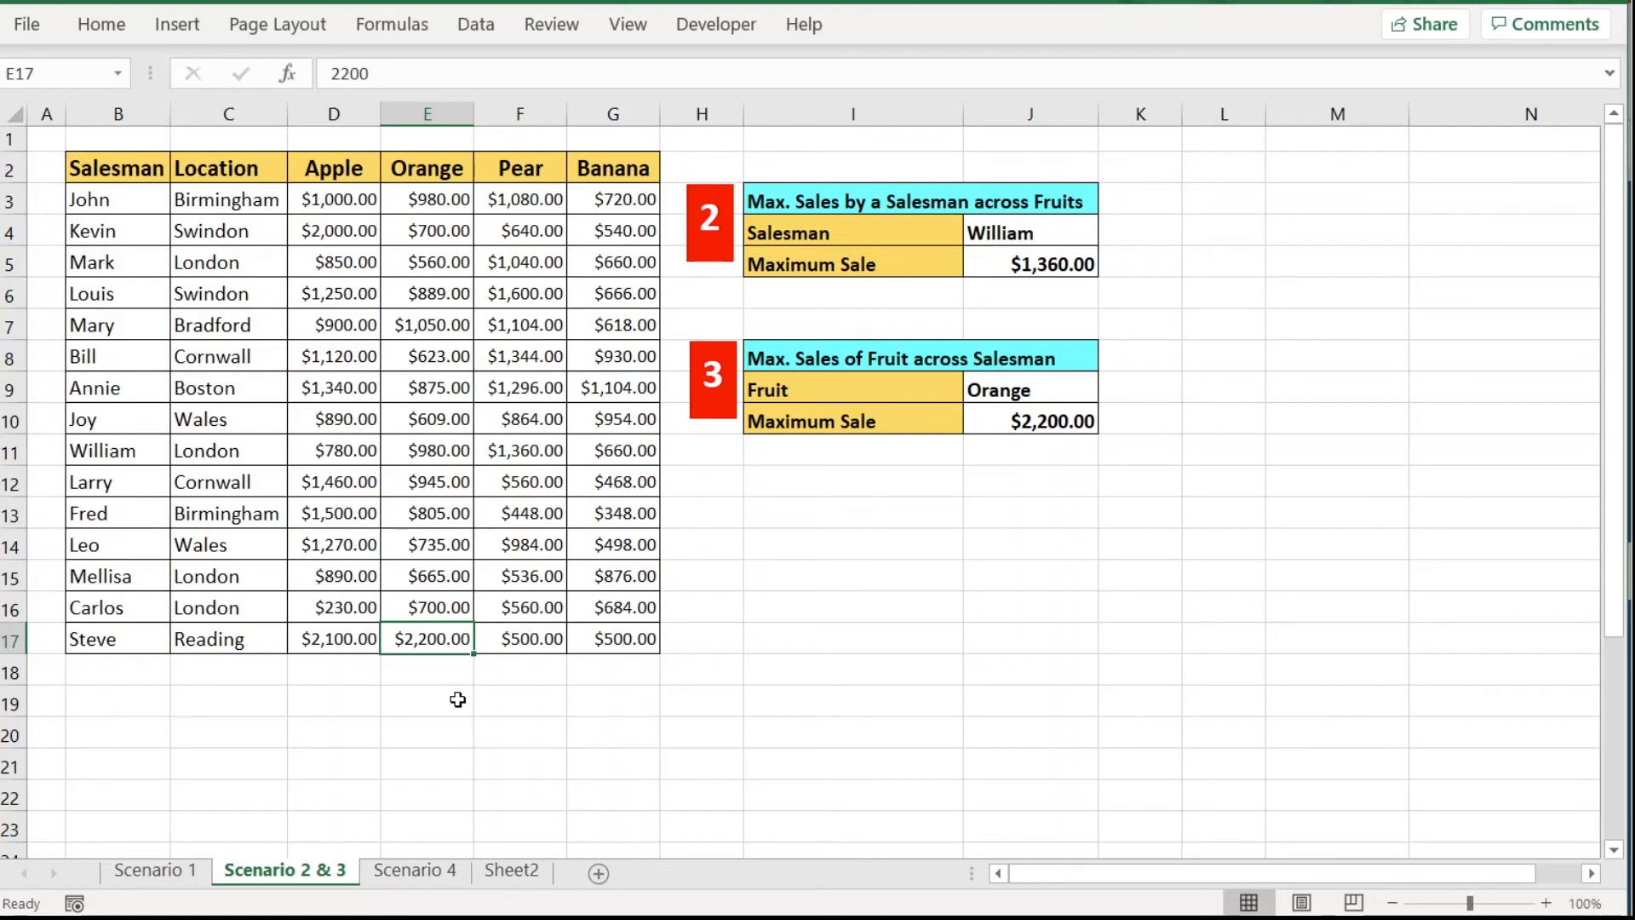
click(1062, 390)
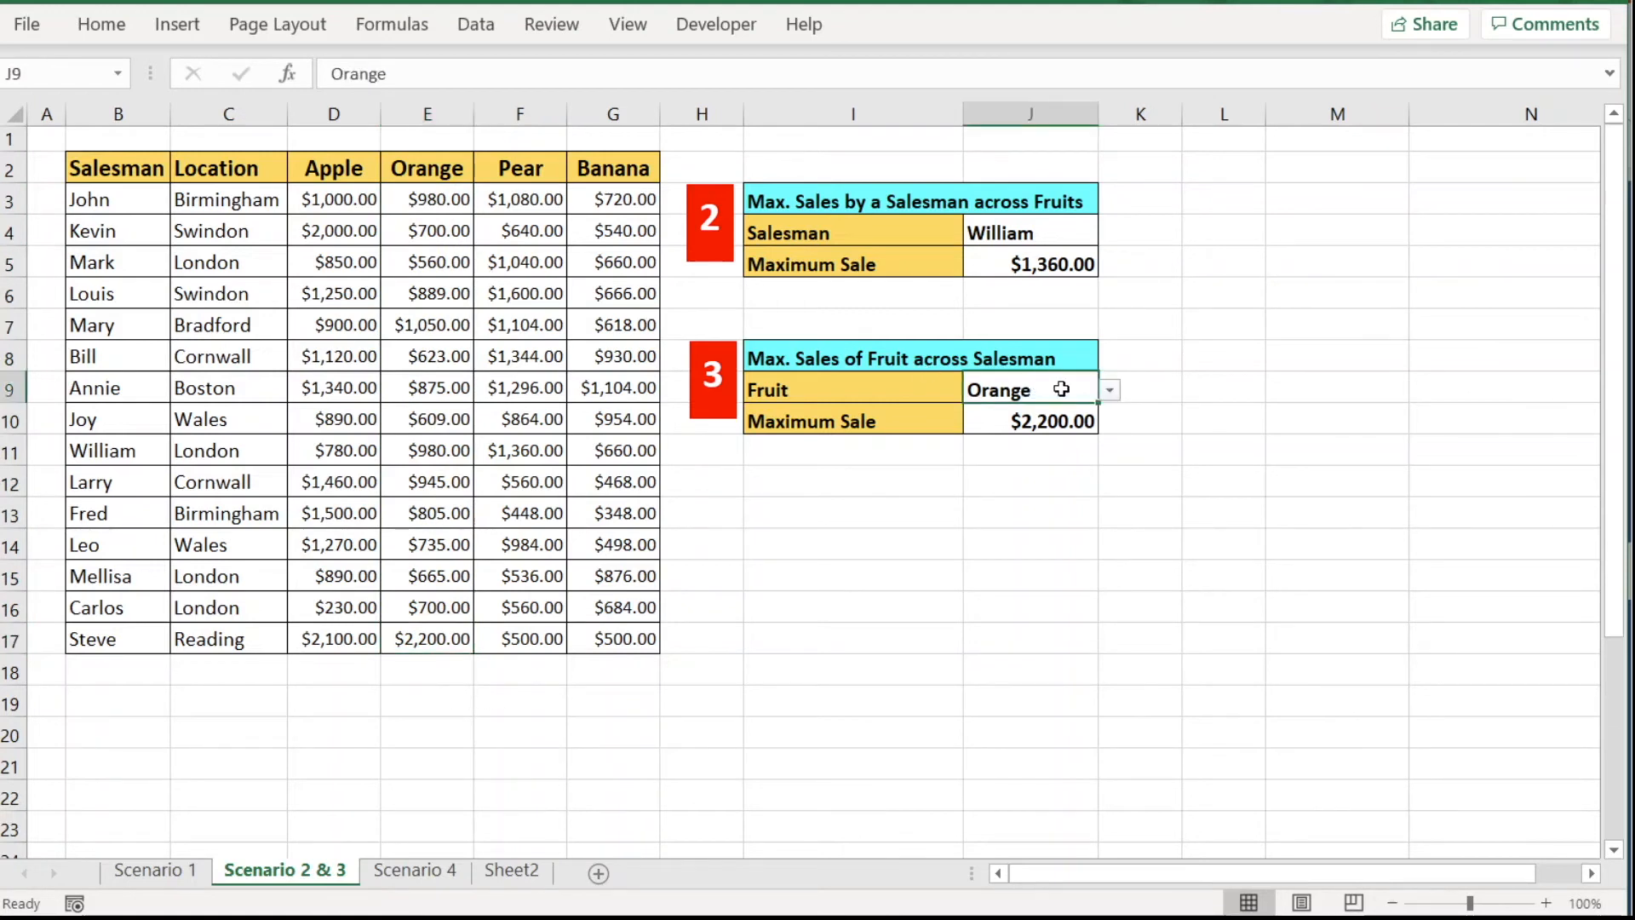
click(1110, 390)
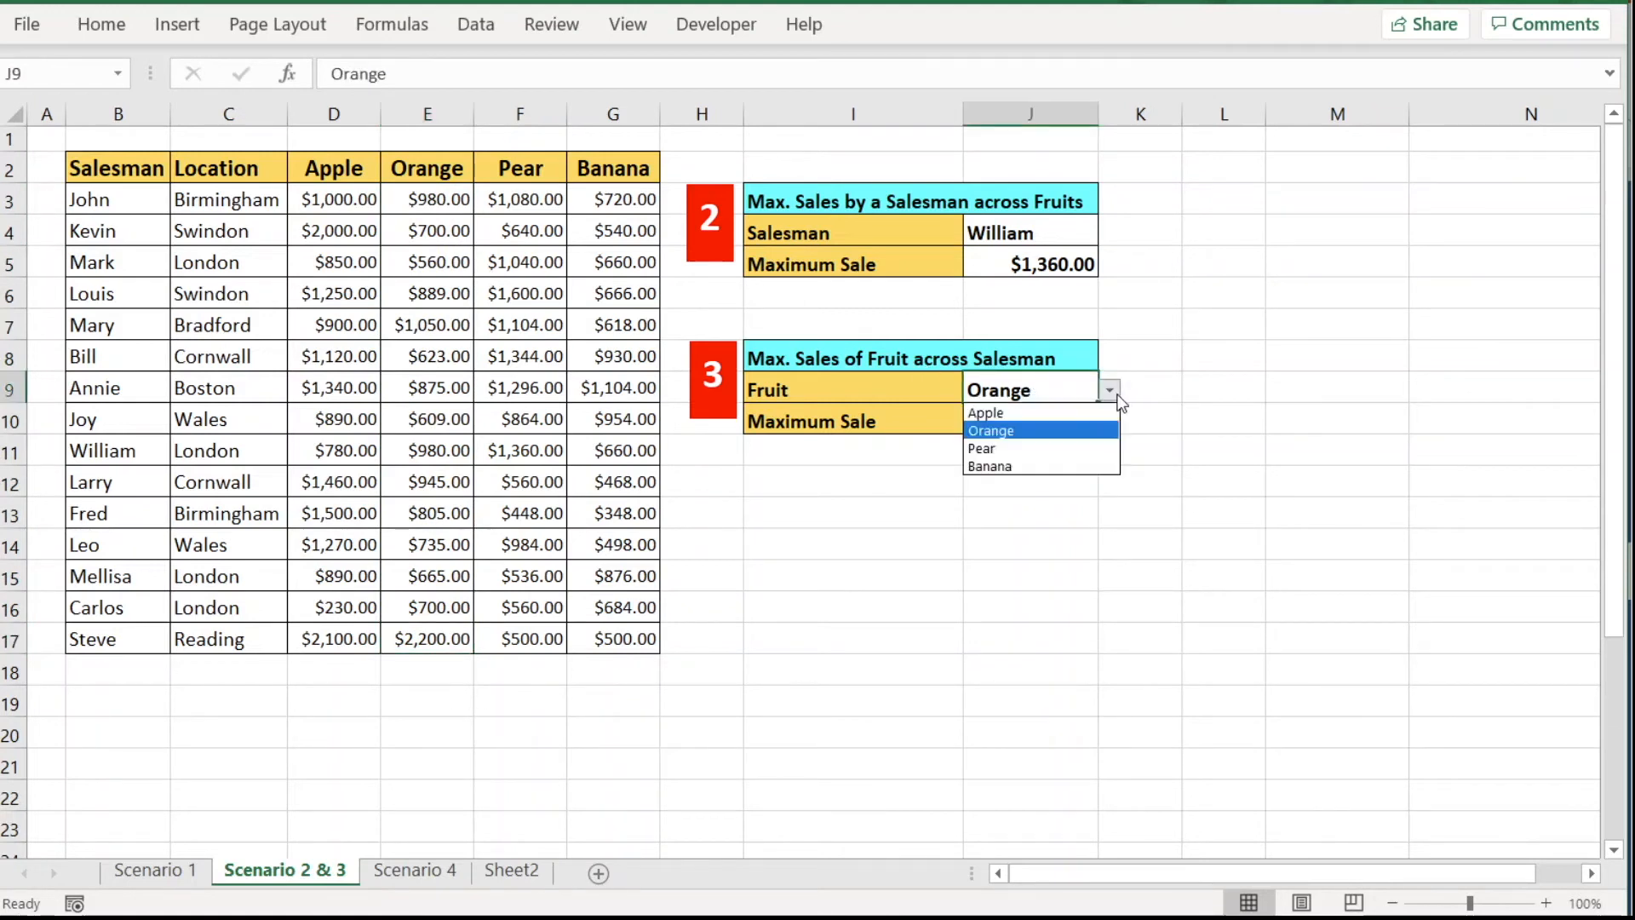
click(1076, 451)
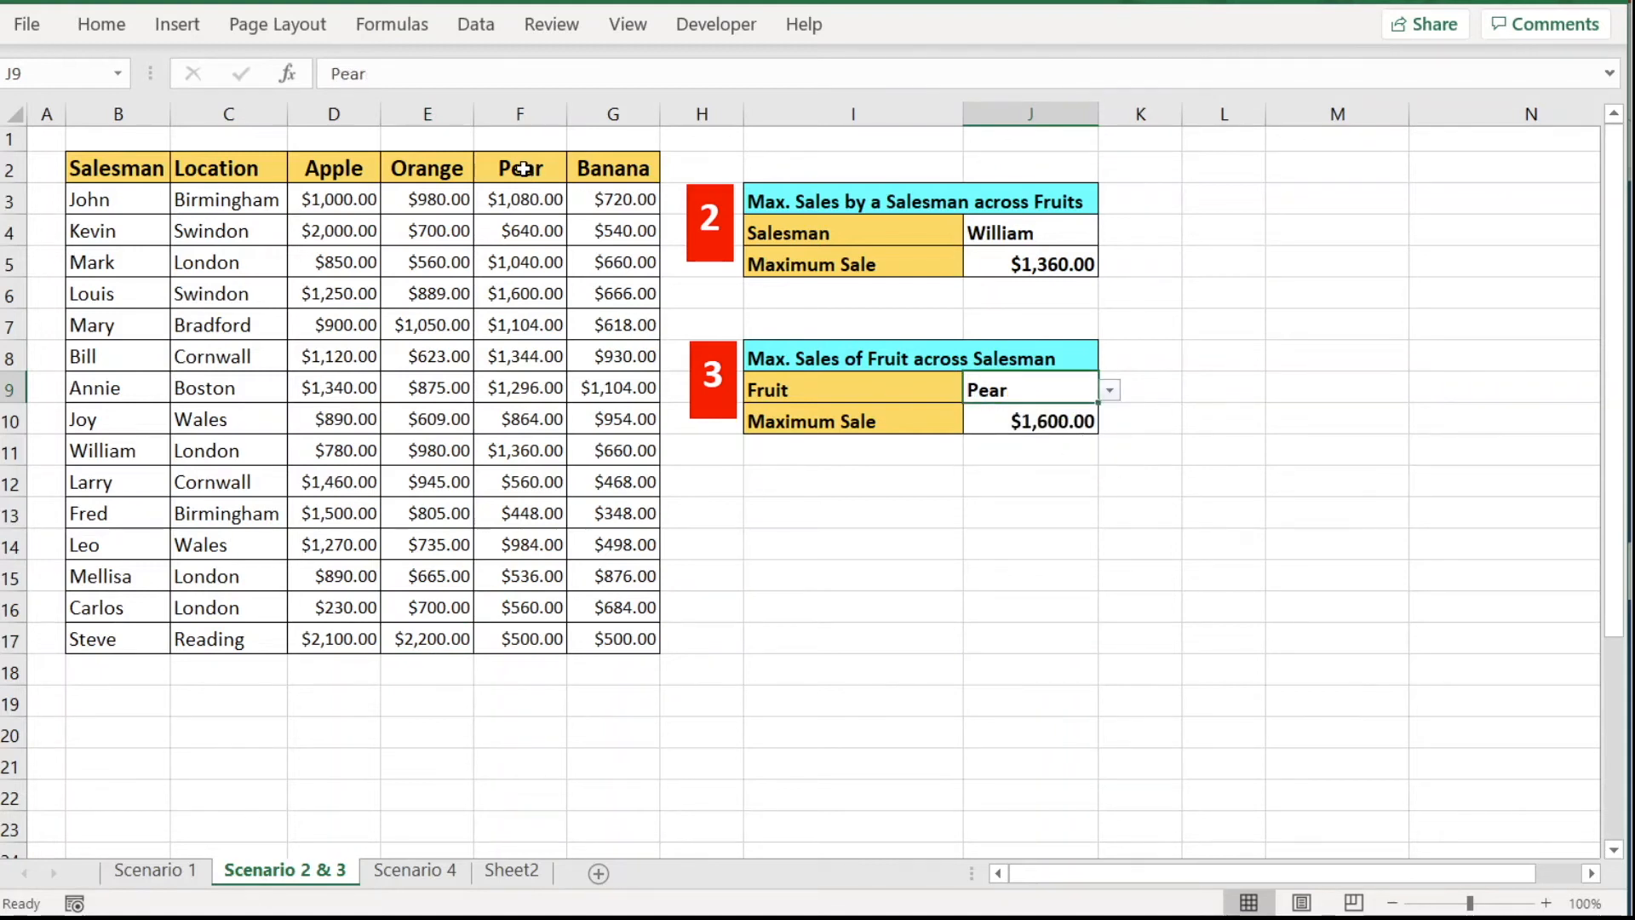
Confirm the Pear column F3:F17 peaks at $1,600.00, then go to the Scenario 4 sheet.
drag(523, 199, 521, 641)
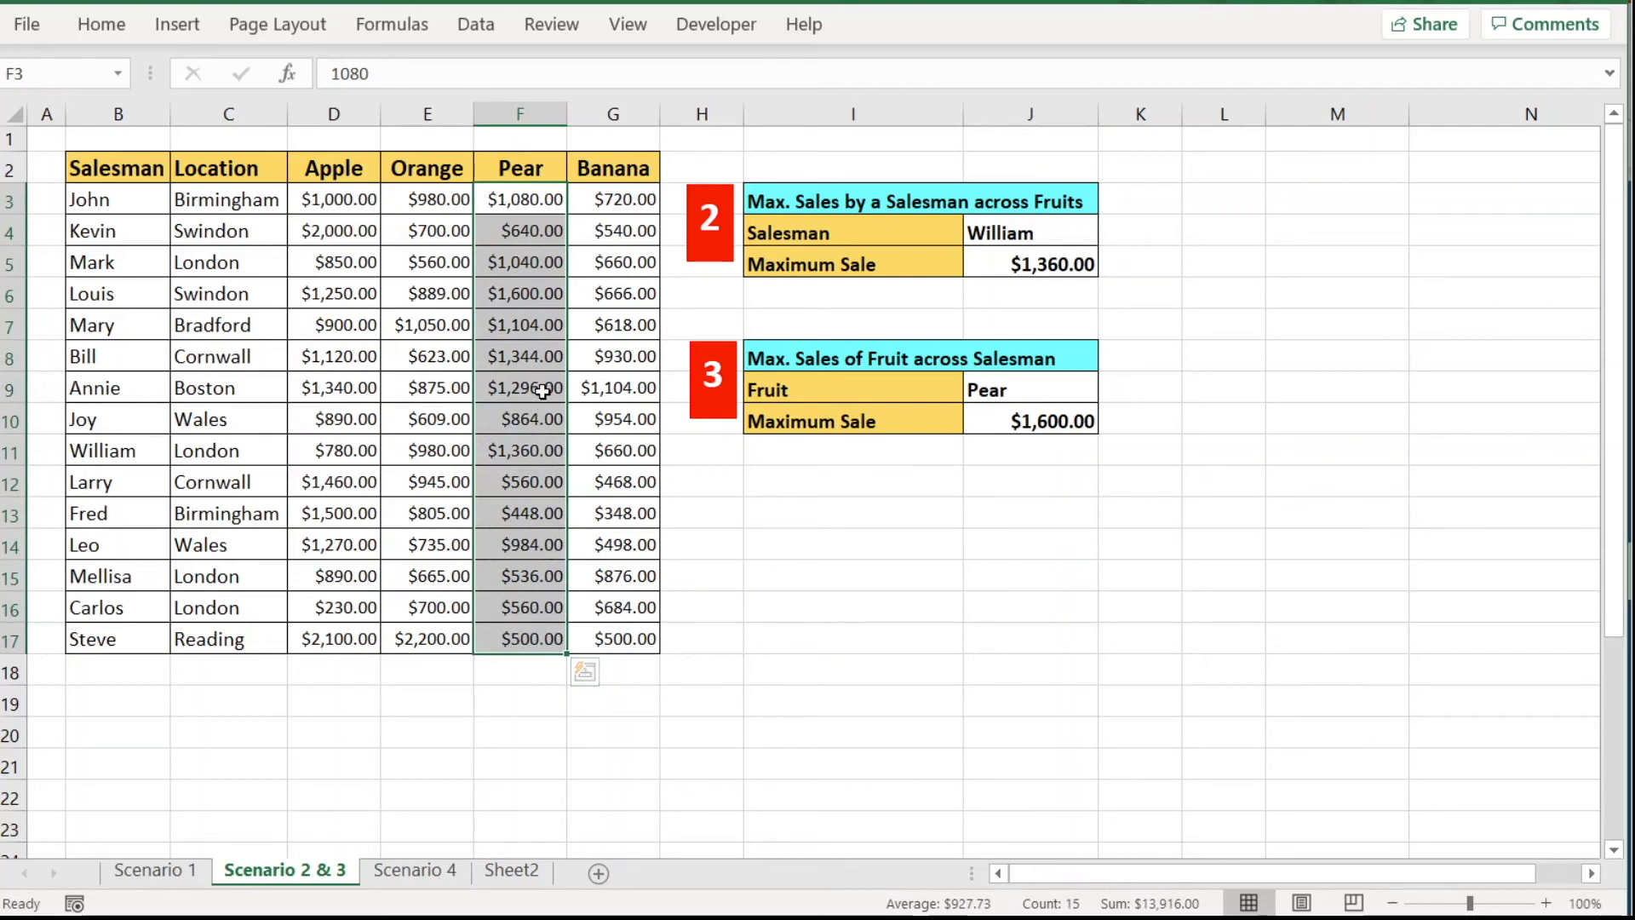
click(538, 297)
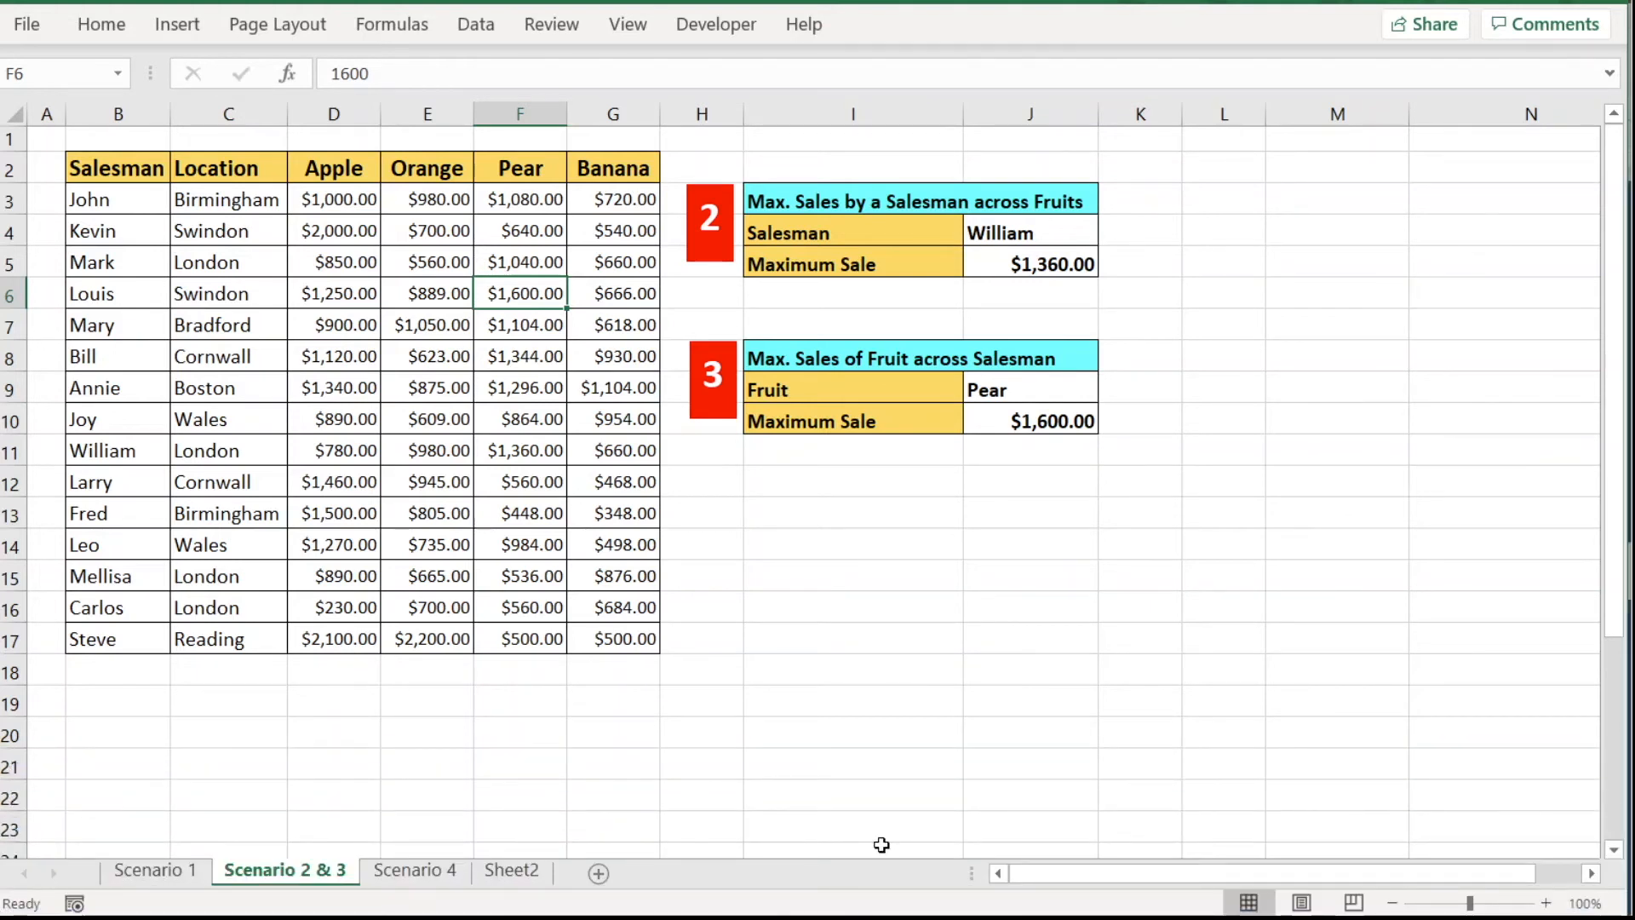
click(415, 870)
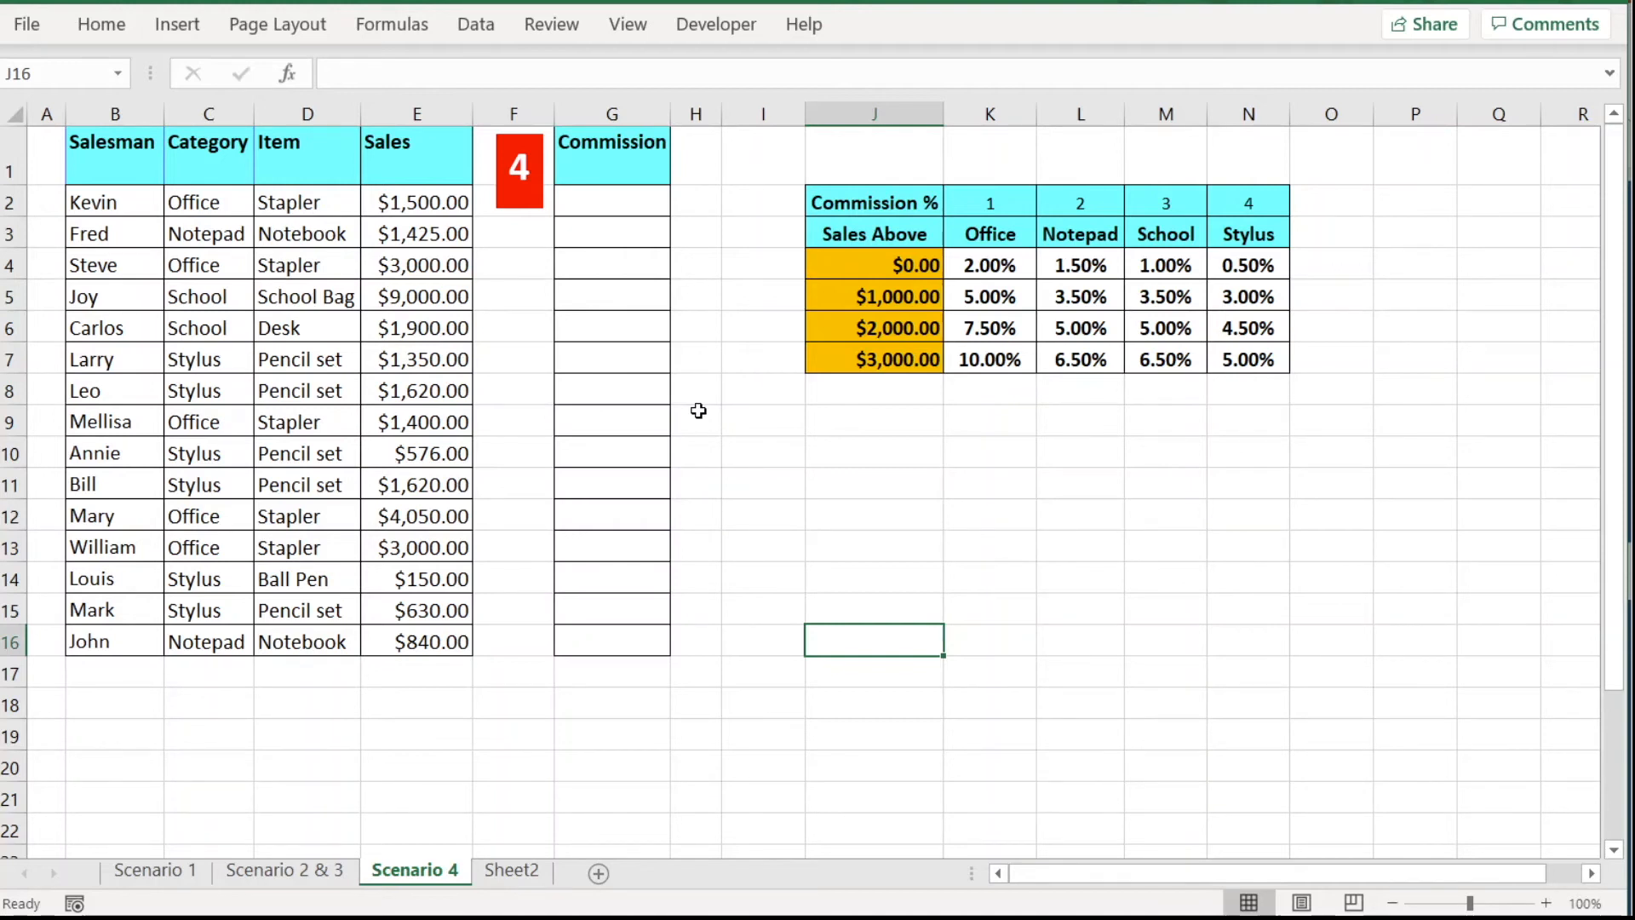
Review the Category column and the Office, Notepad, School and Stylus rate table, then select G2.
drag(877, 202, 1227, 358)
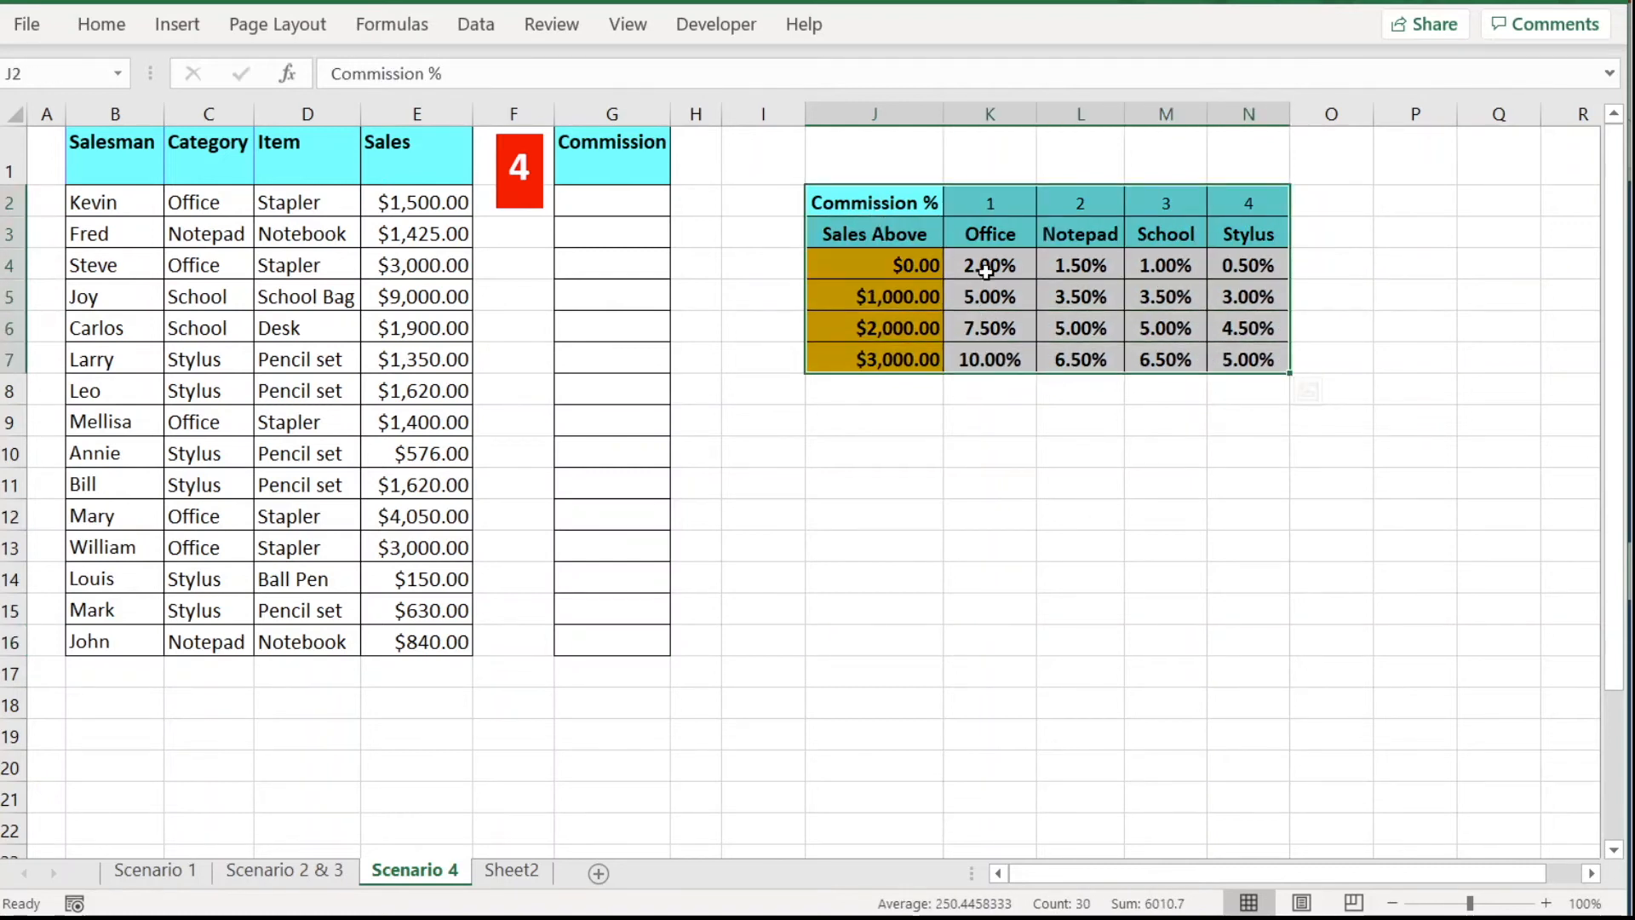
click(995, 239)
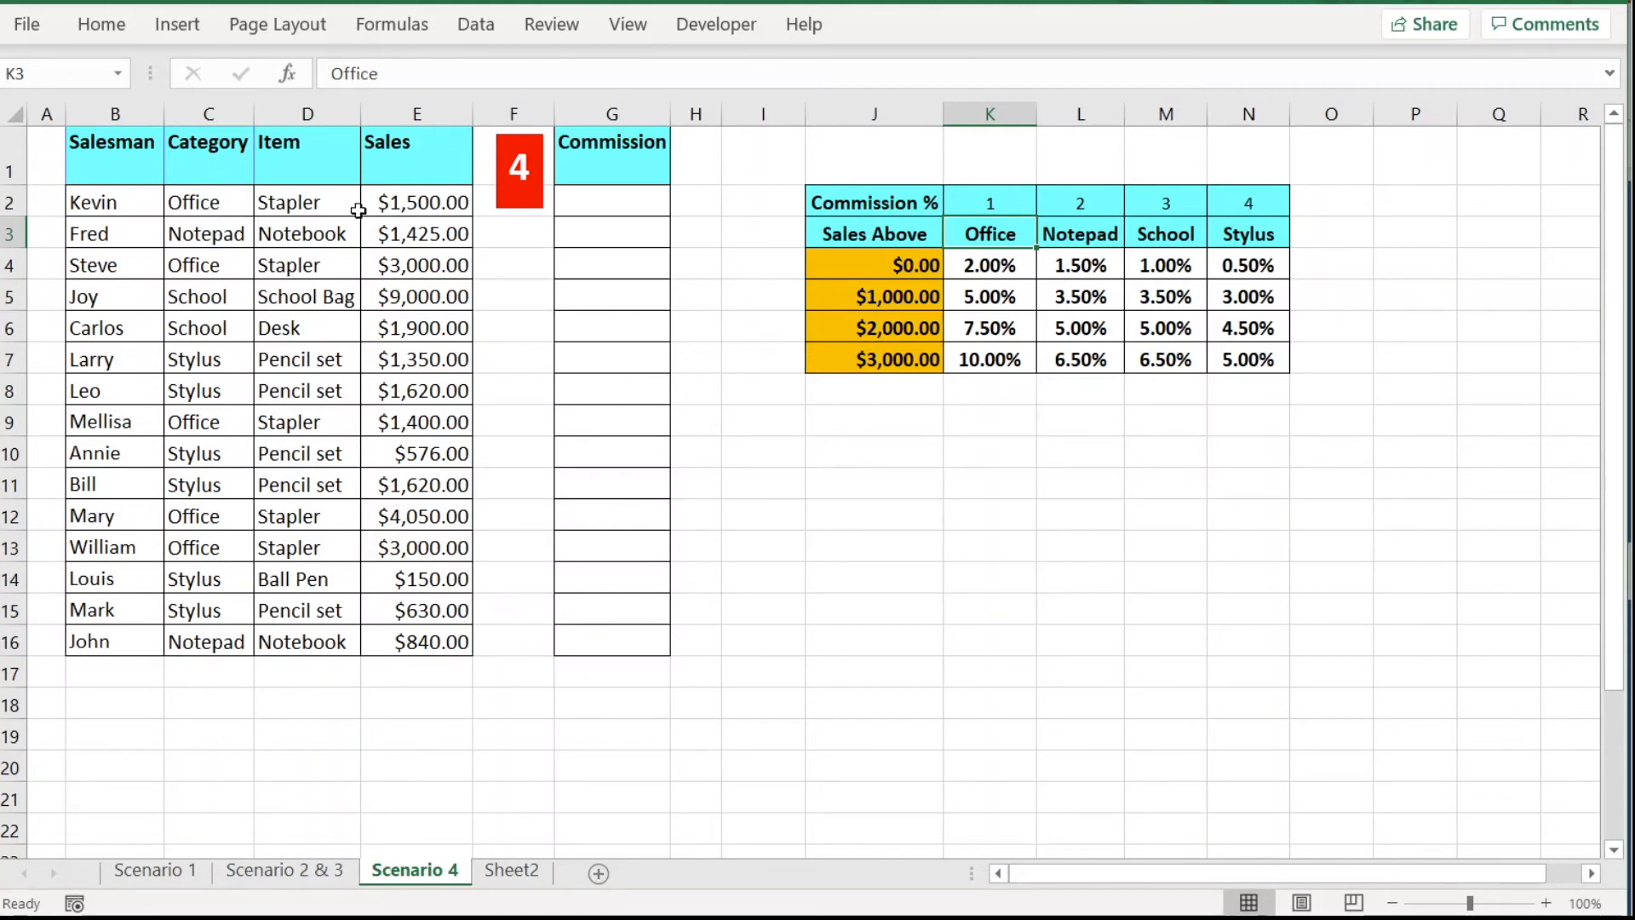
click(223, 204)
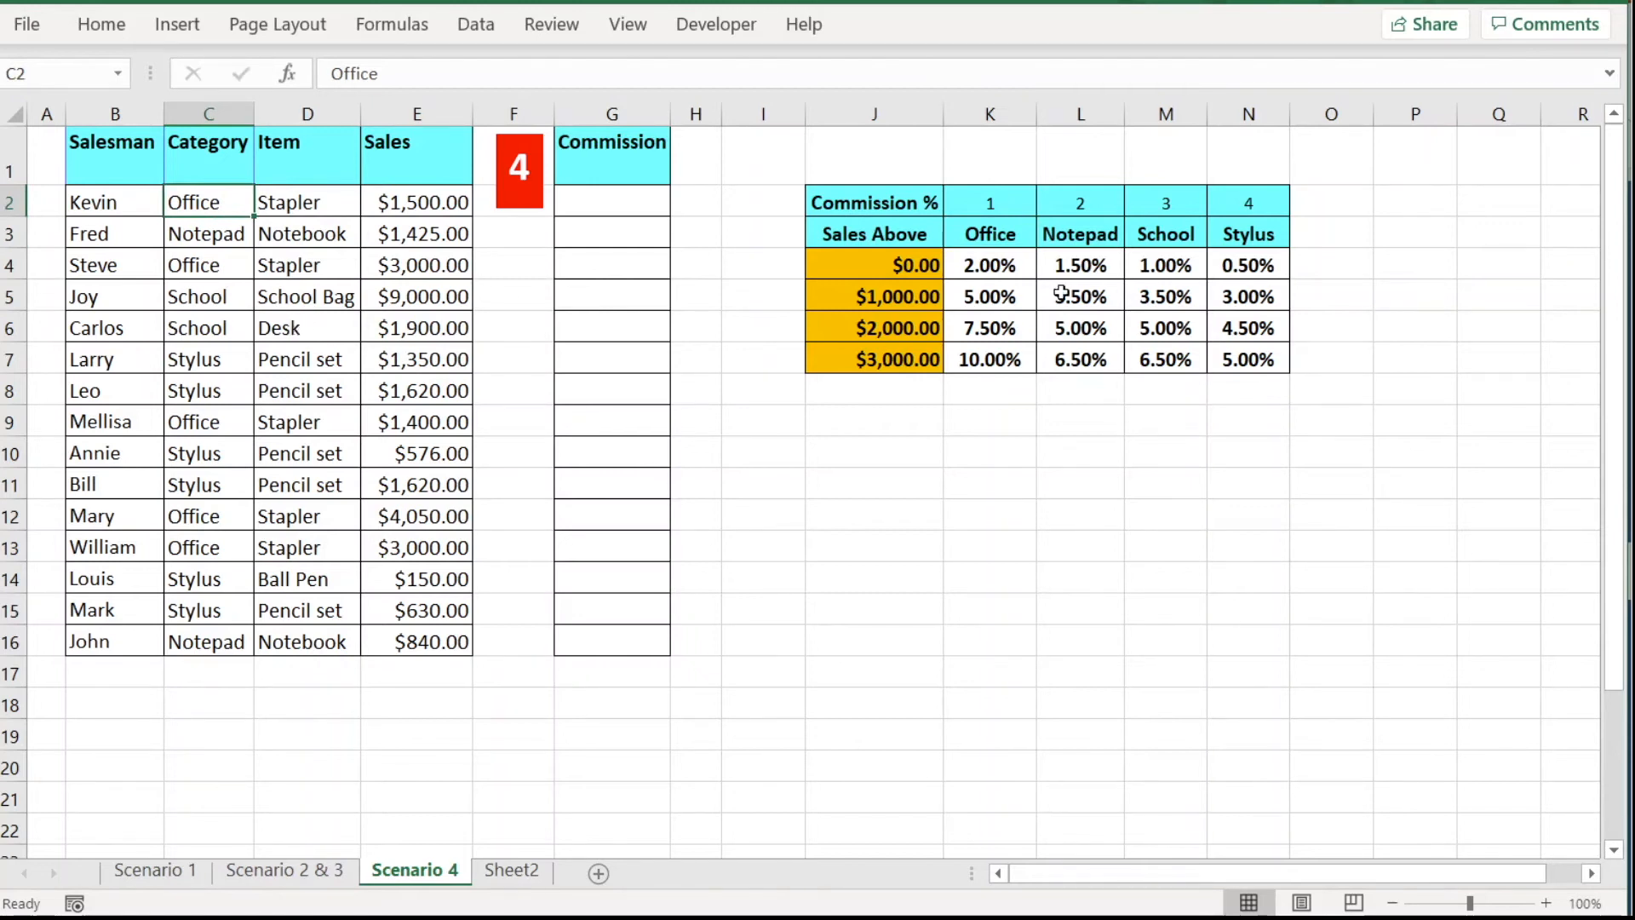
click(1009, 247)
click(1071, 235)
click(1160, 234)
click(1268, 239)
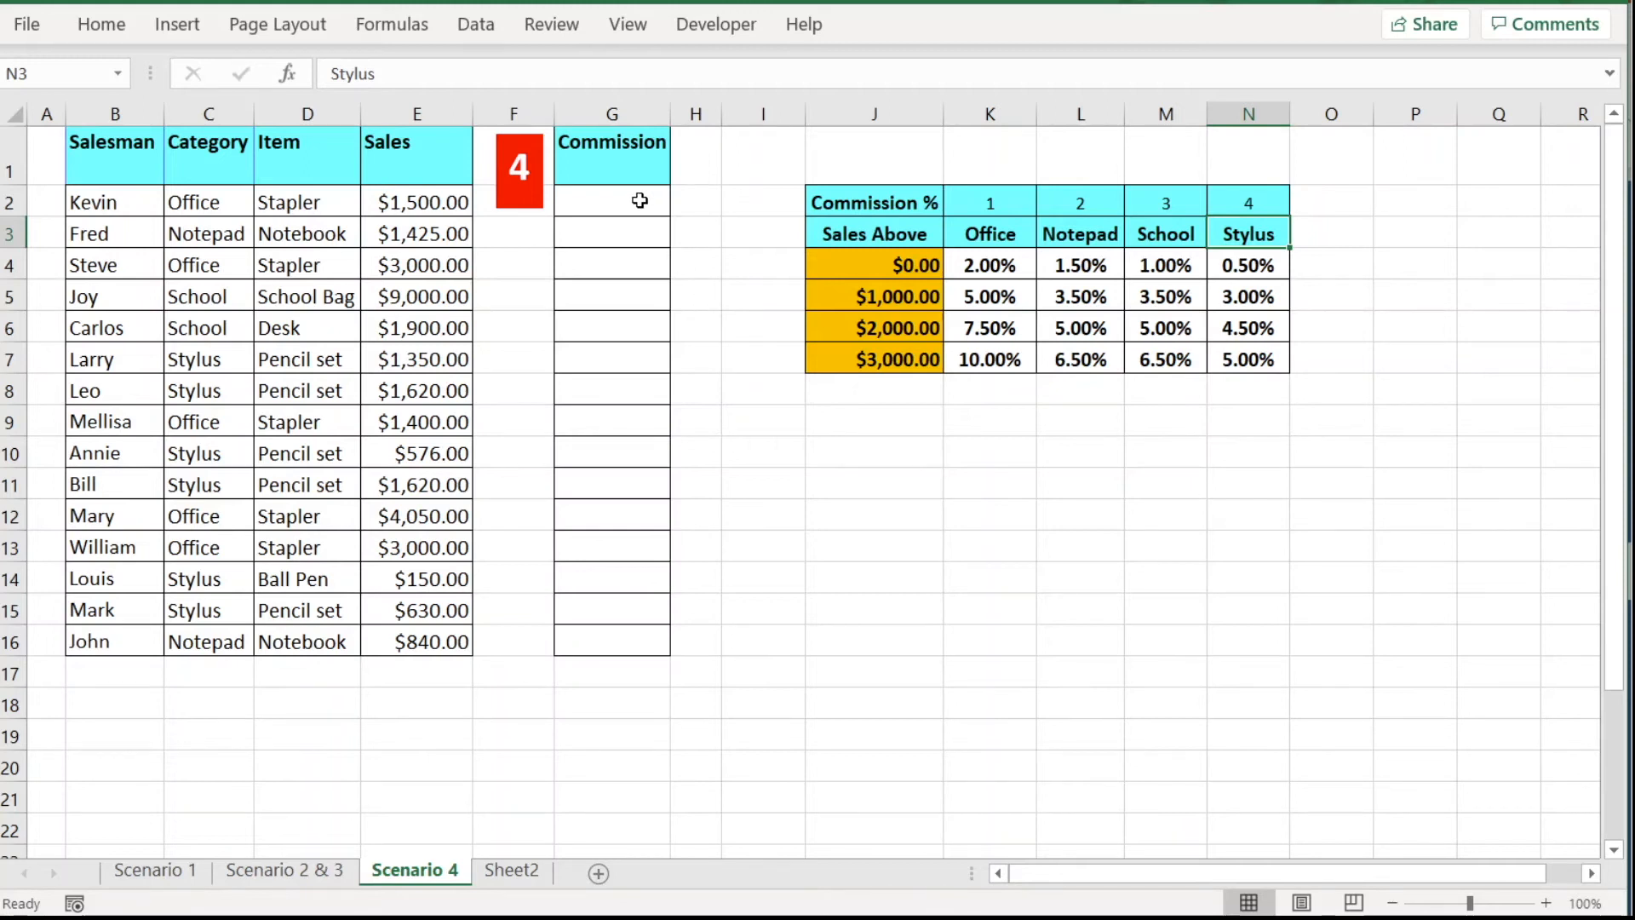
click(617, 201)
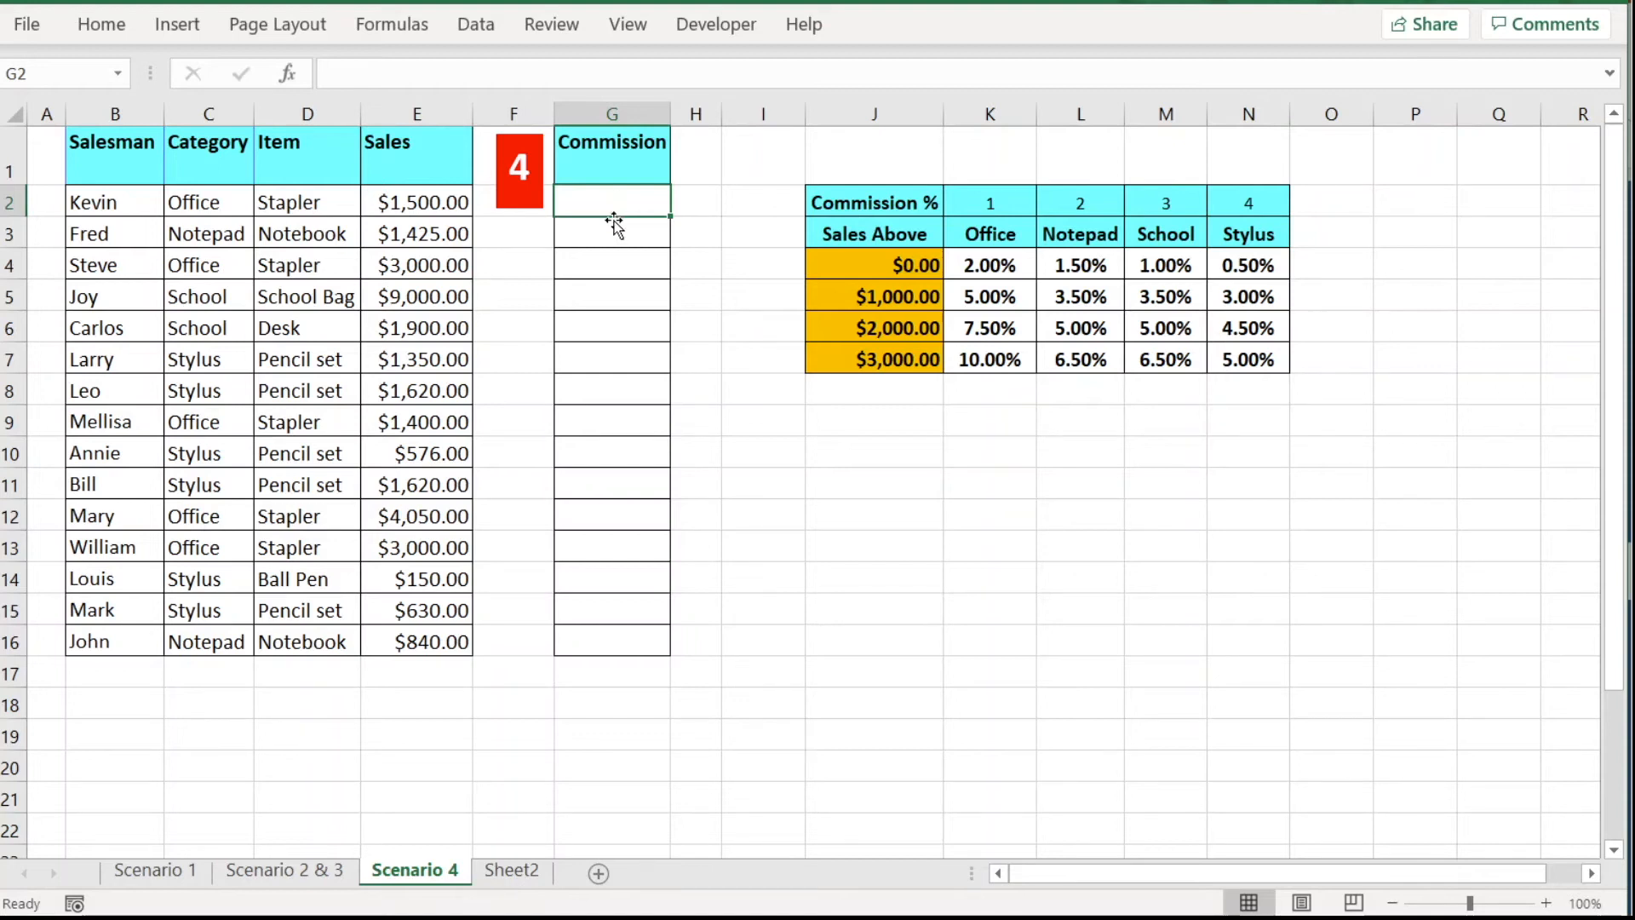
Start G2 as =INDEX( with absolute Office $K$4:$K$7 and Notepad $L$4:$L$7 rate ranges.
text(=in)
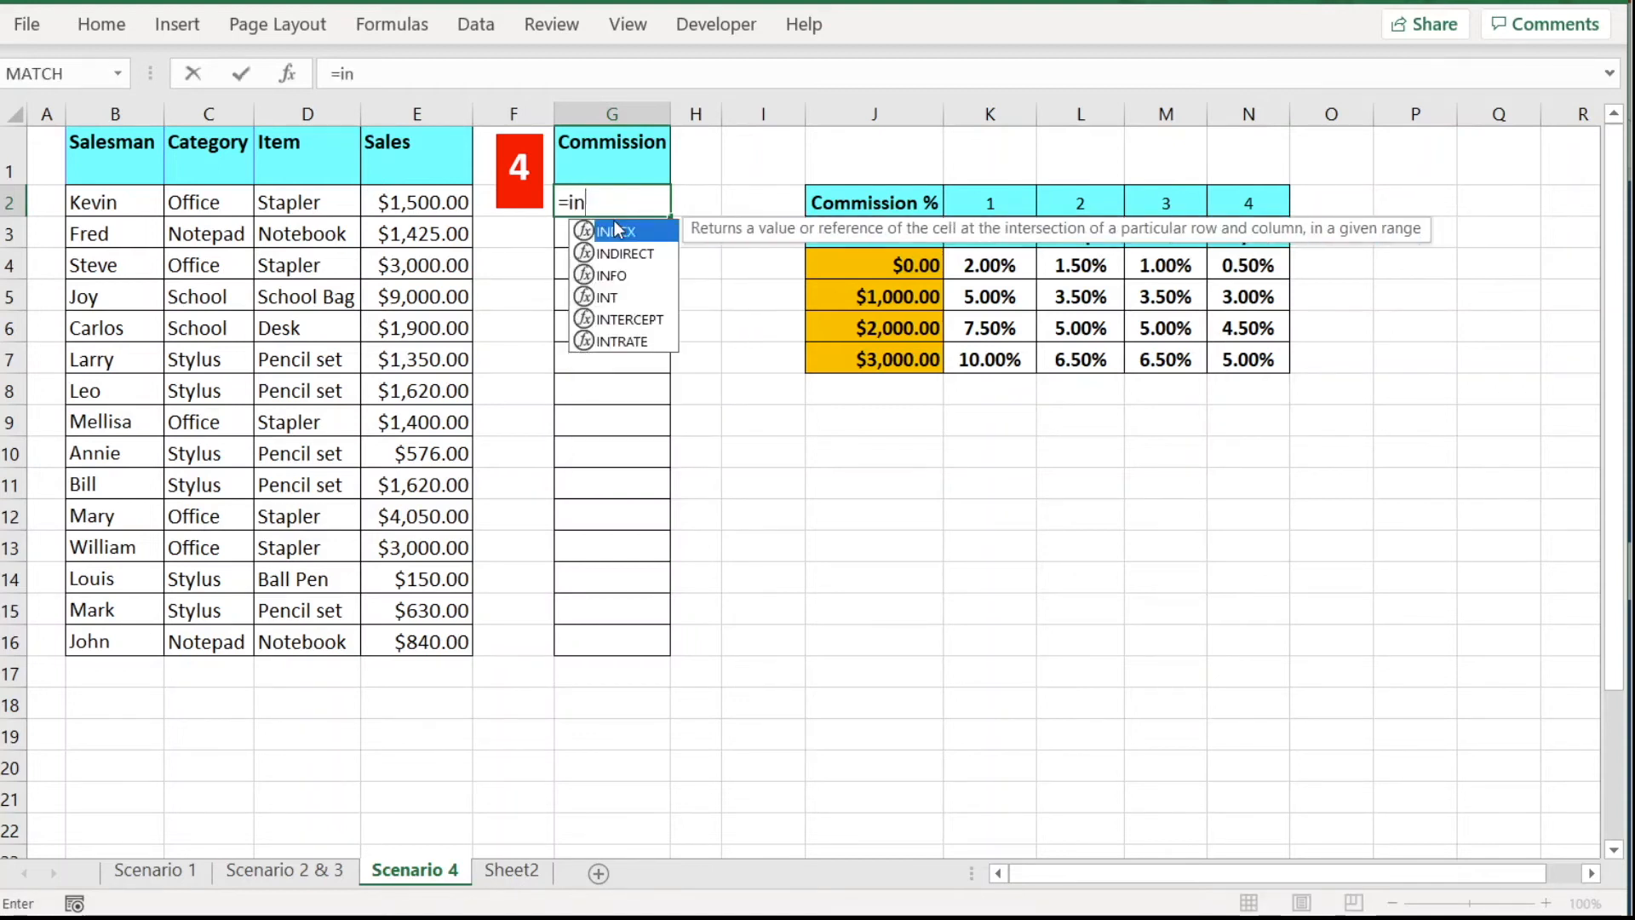
text(dex)
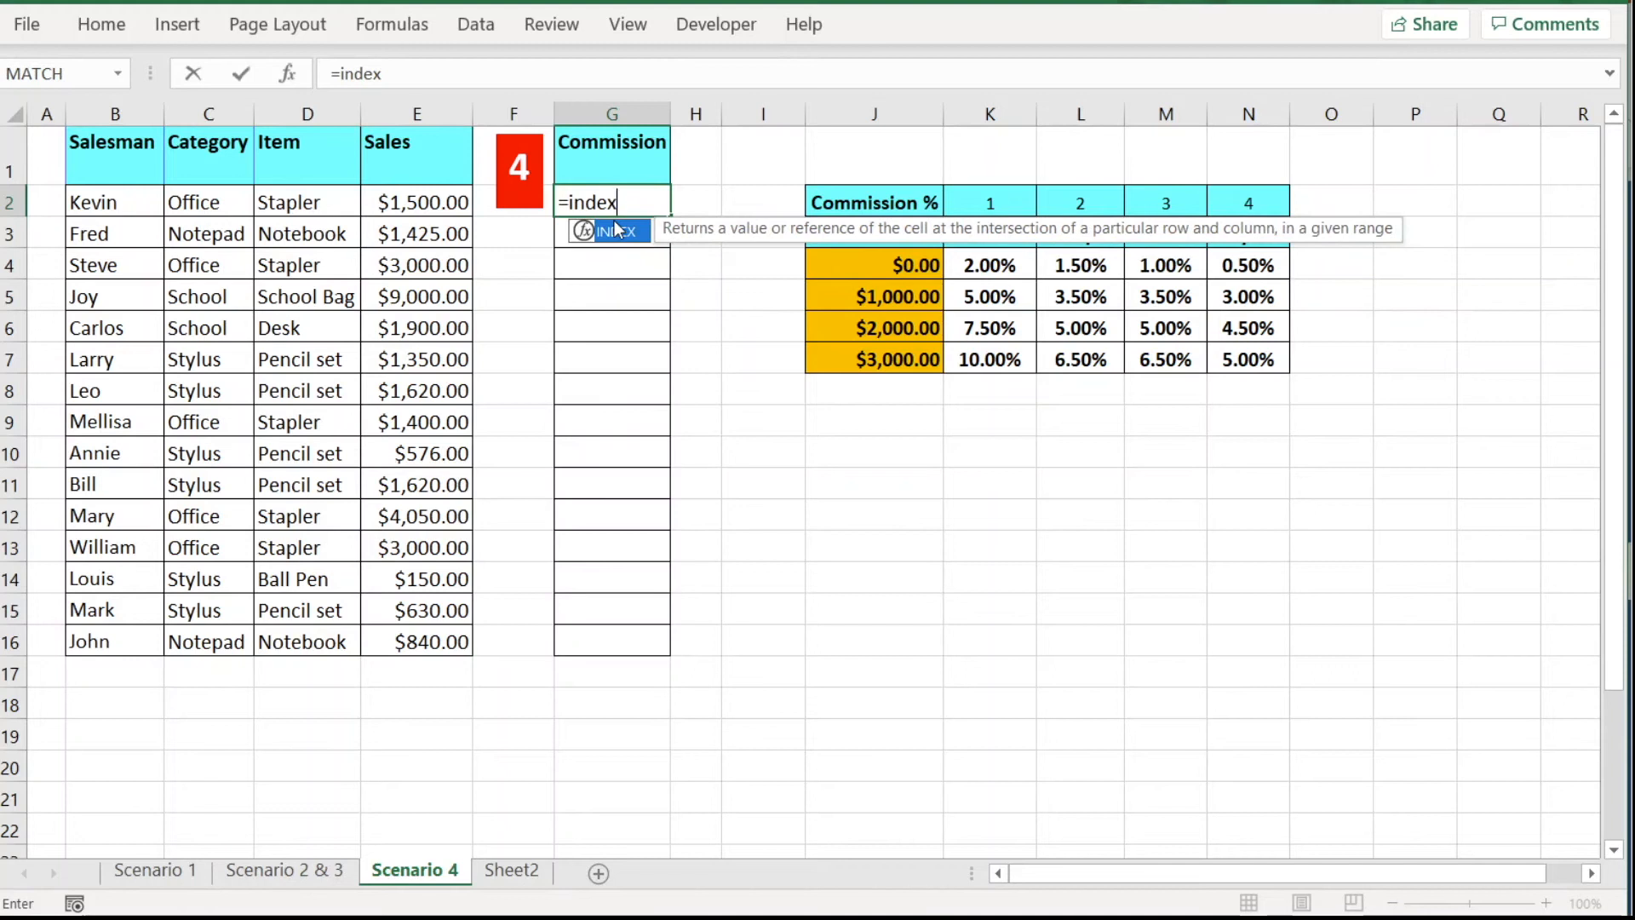
text(()
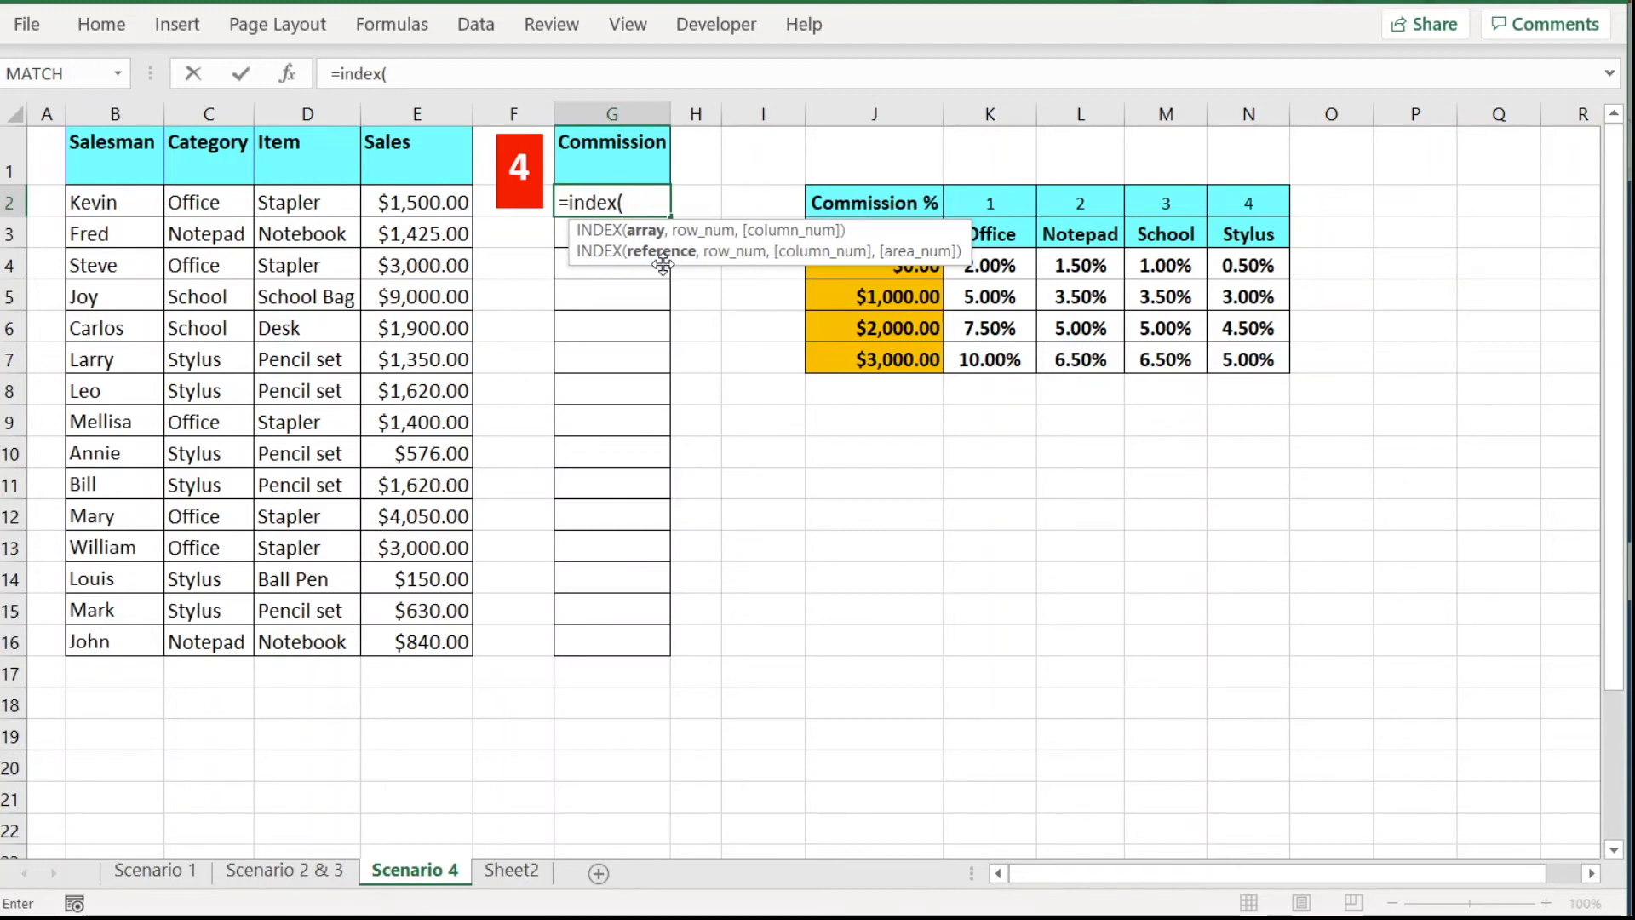
text(()
drag(1004, 266, 1001, 348)
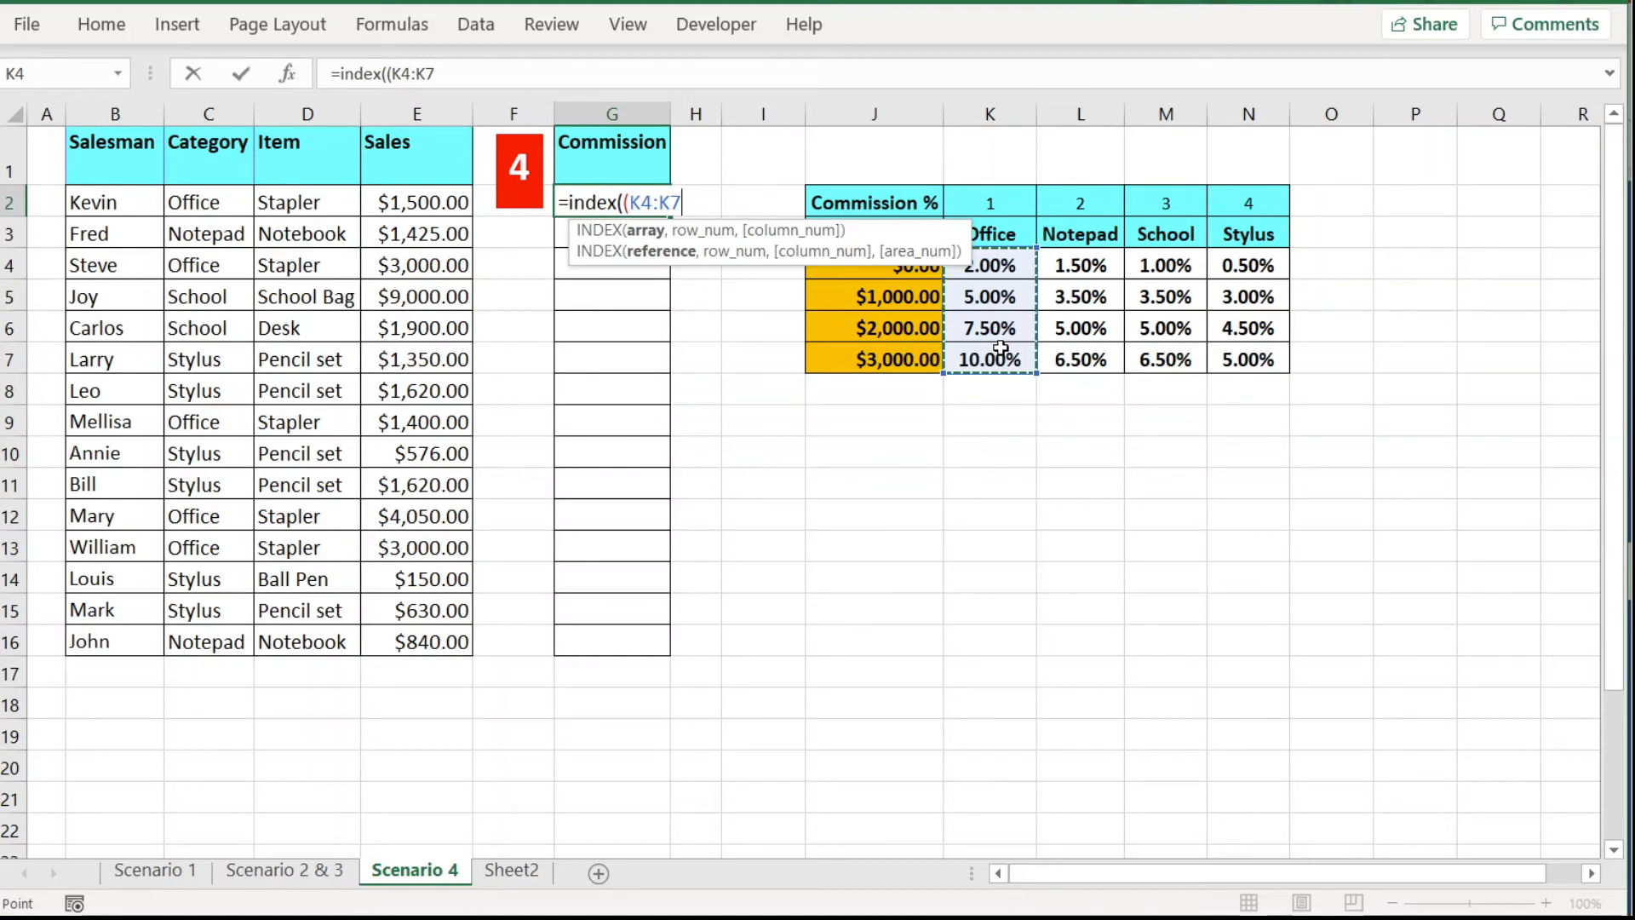
key(F4)
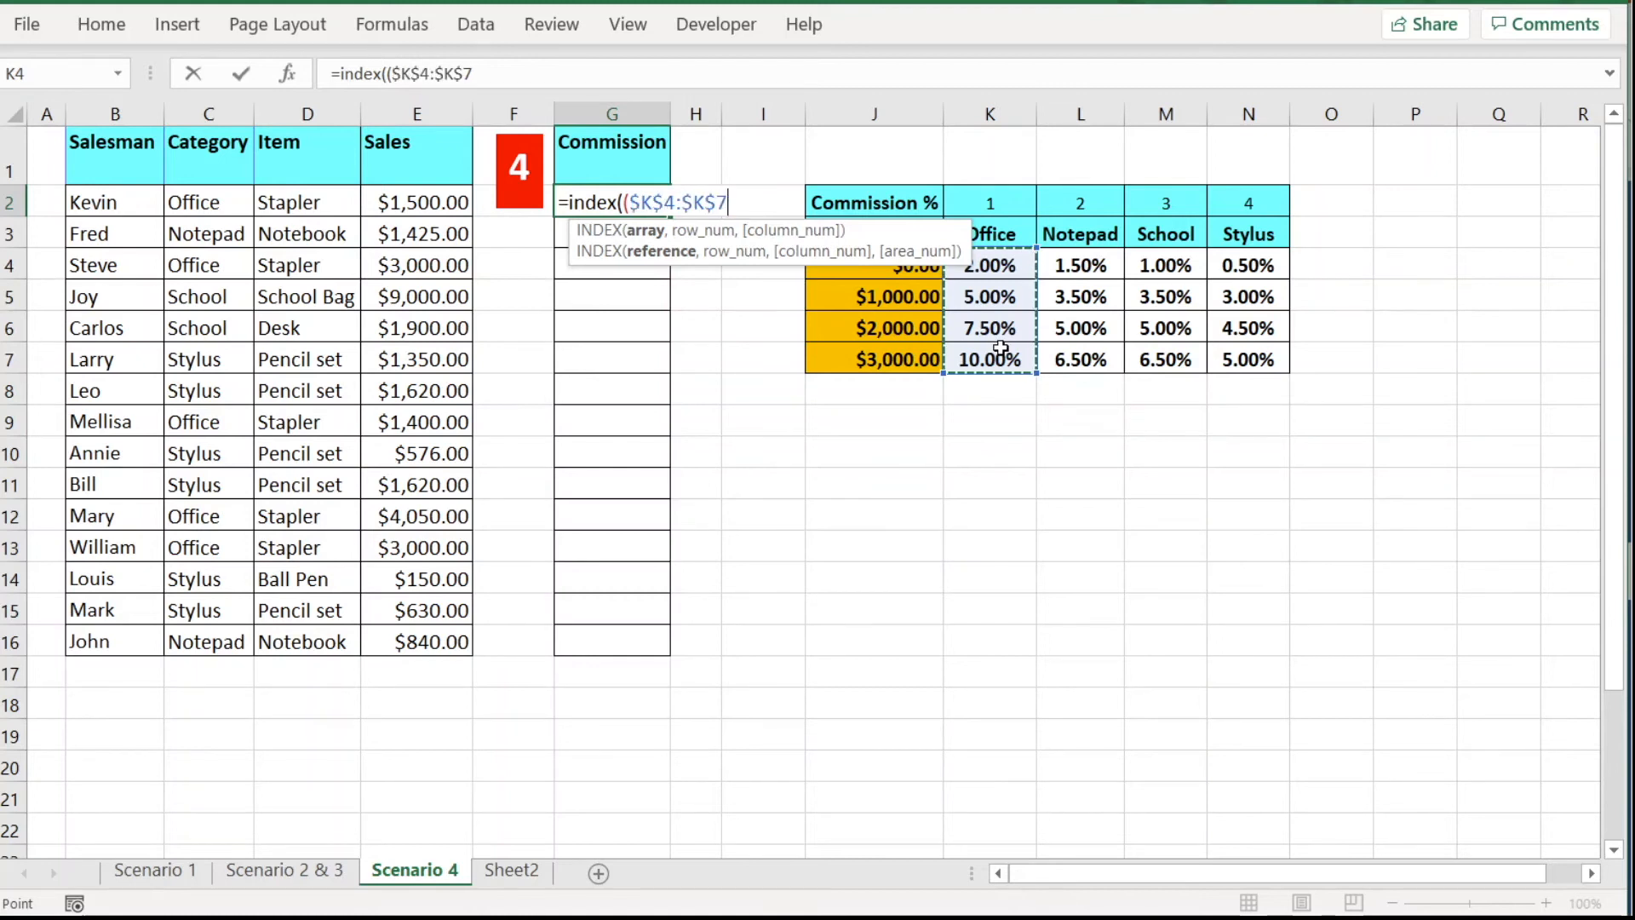
text(,)
drag(1081, 266, 1082, 371)
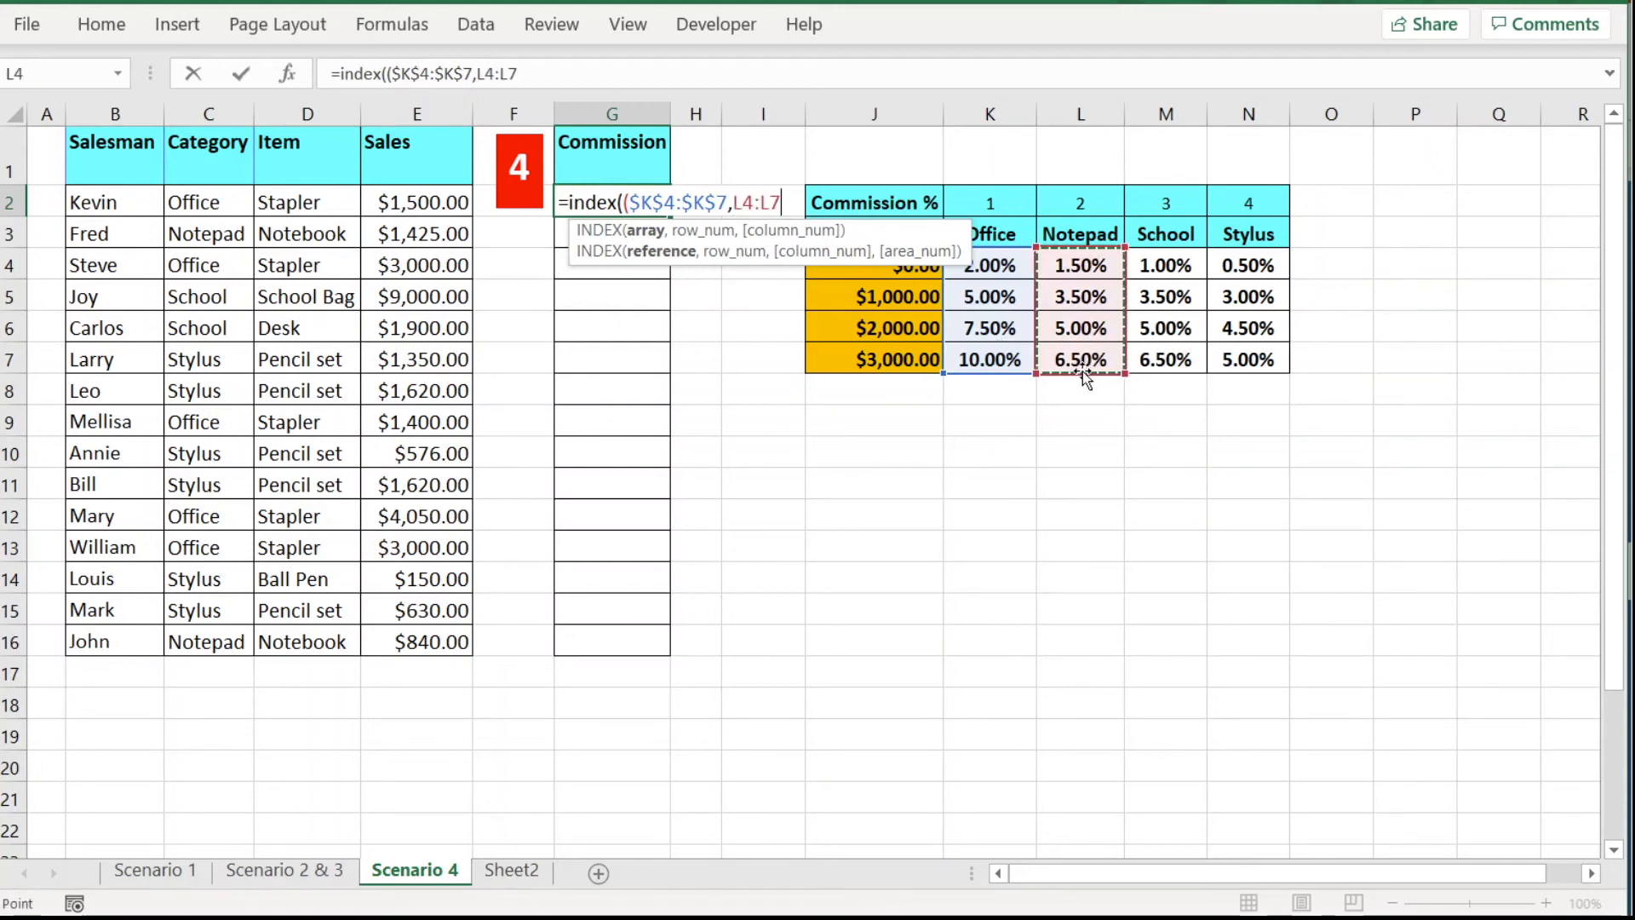
key(F4)
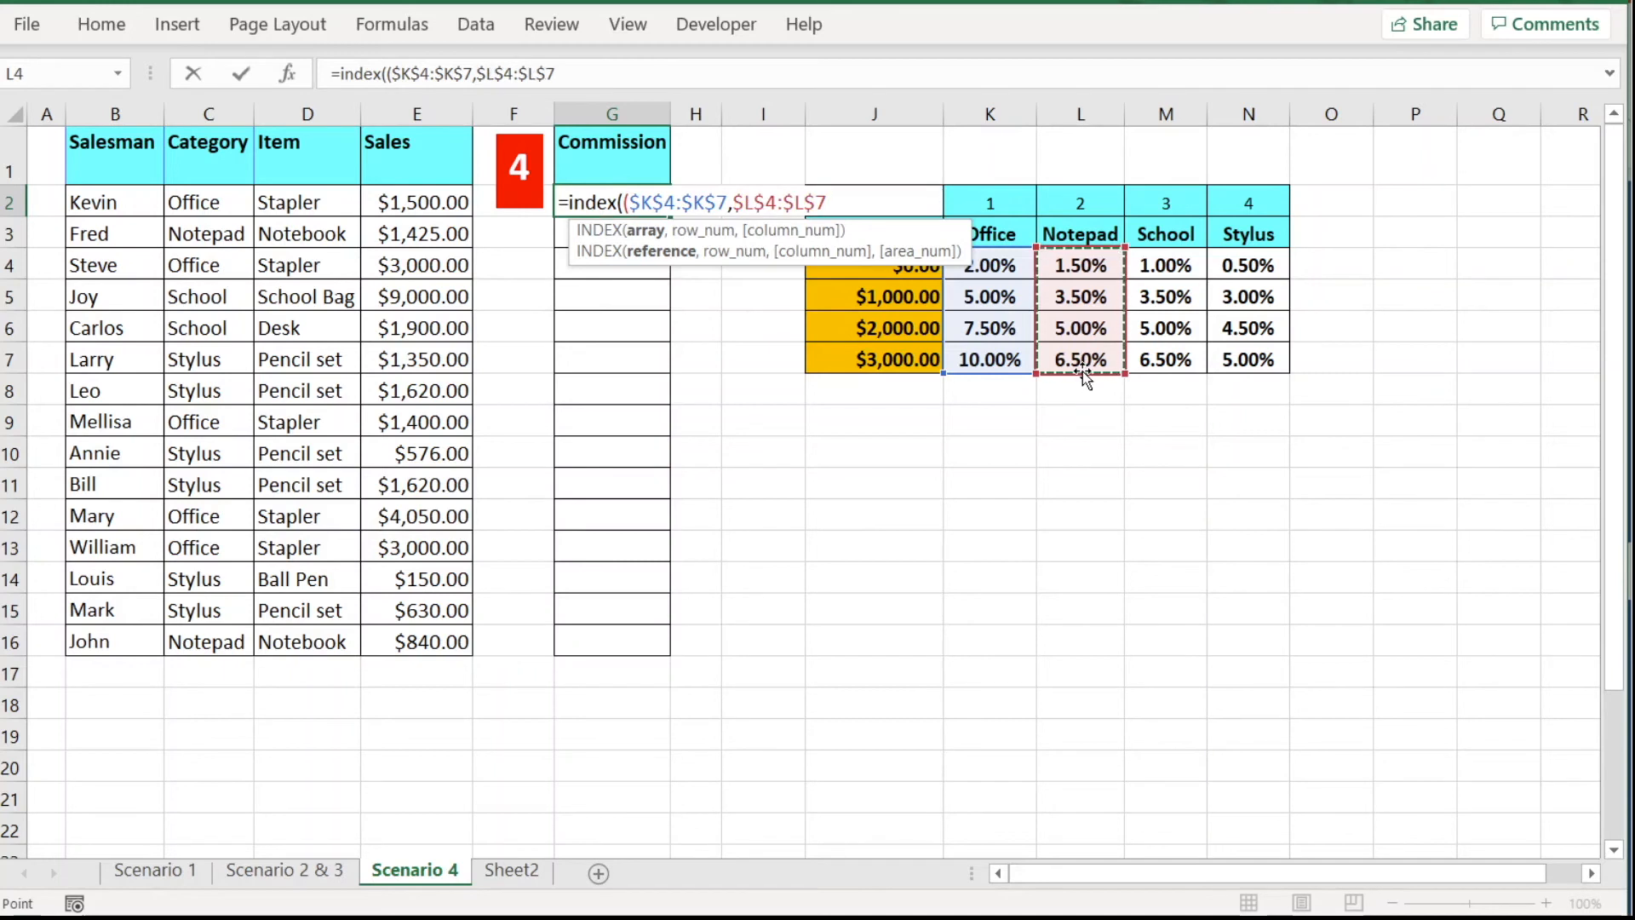
Add absolute School $M$4:$M$7 and Stylus $N$4:$N$7 ranges and close the area list.
text(,)
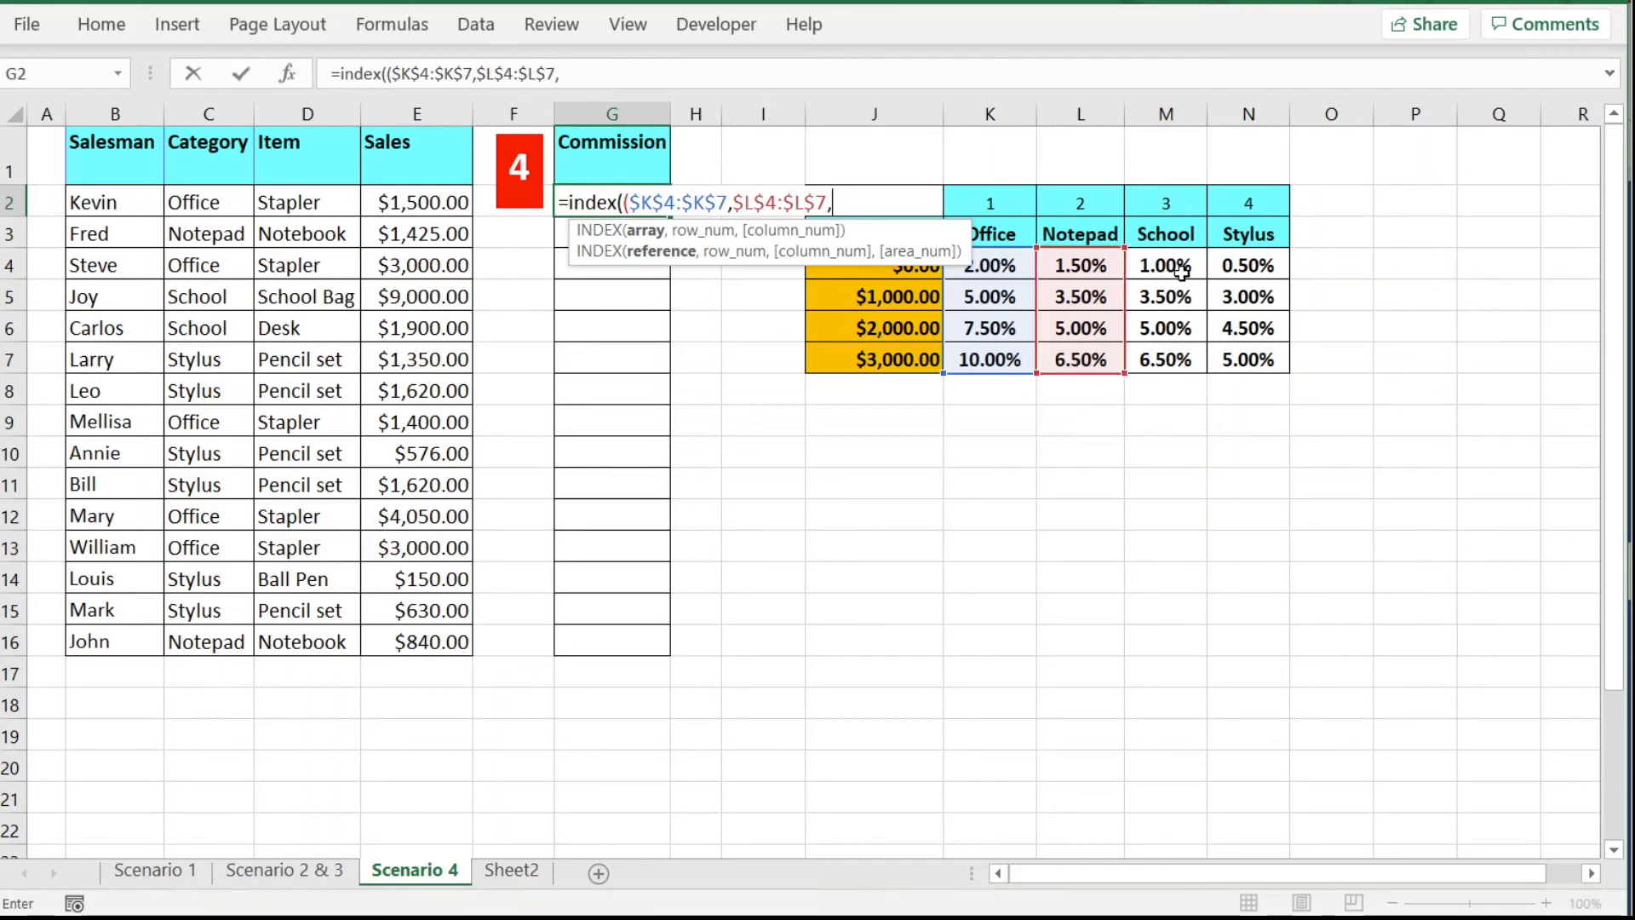
drag(1174, 266, 1178, 350)
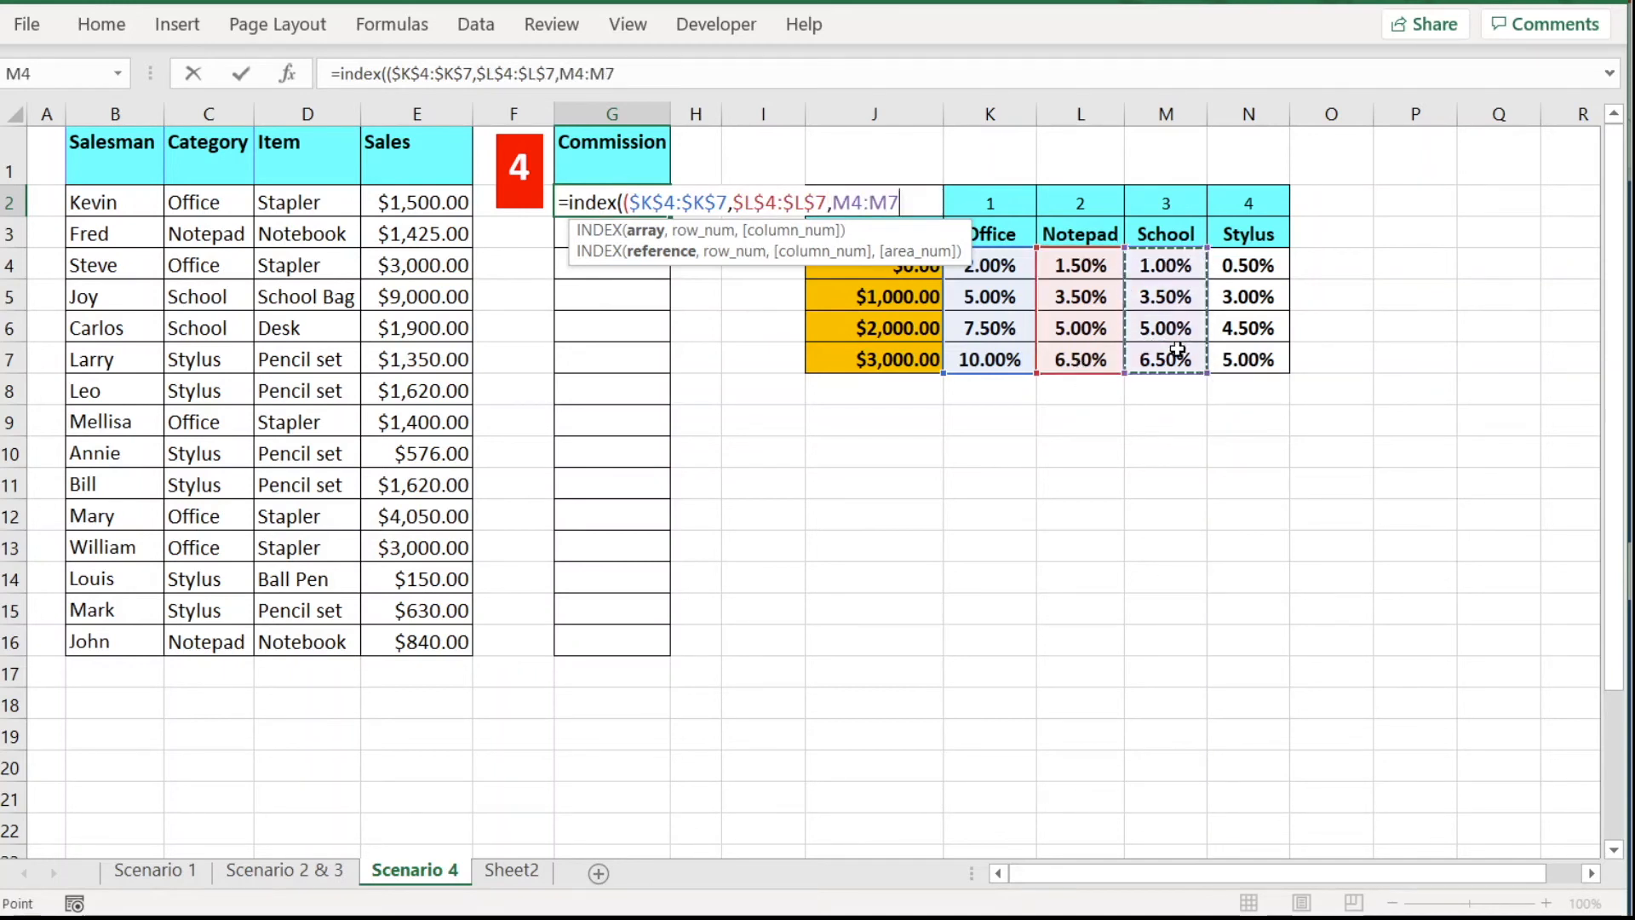
key(F4)
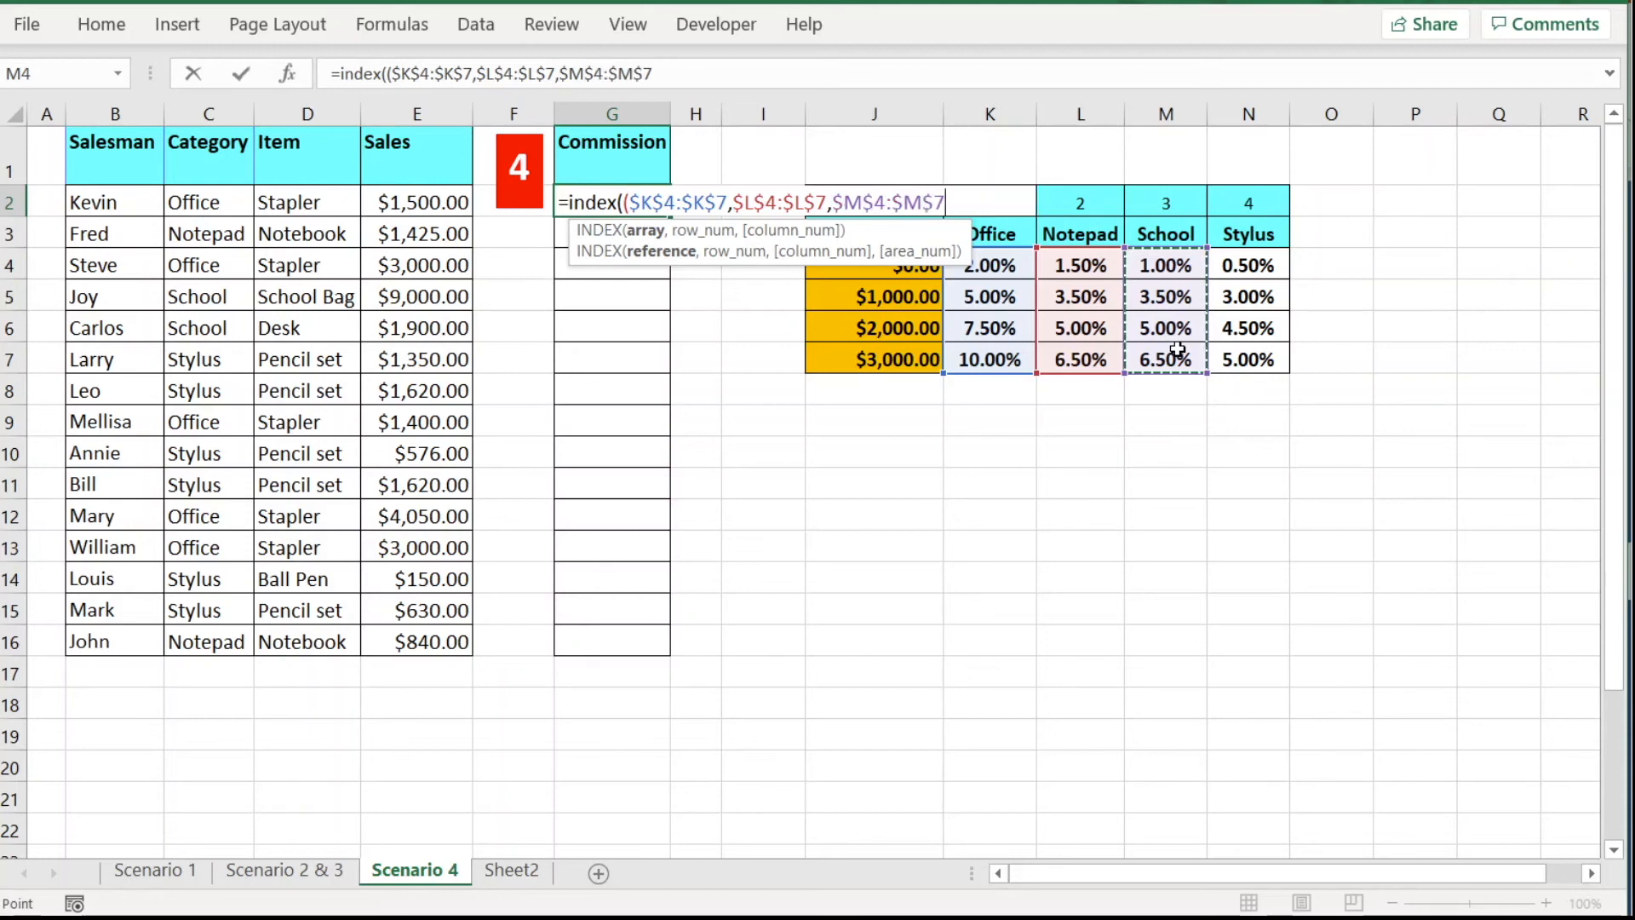
text(,)
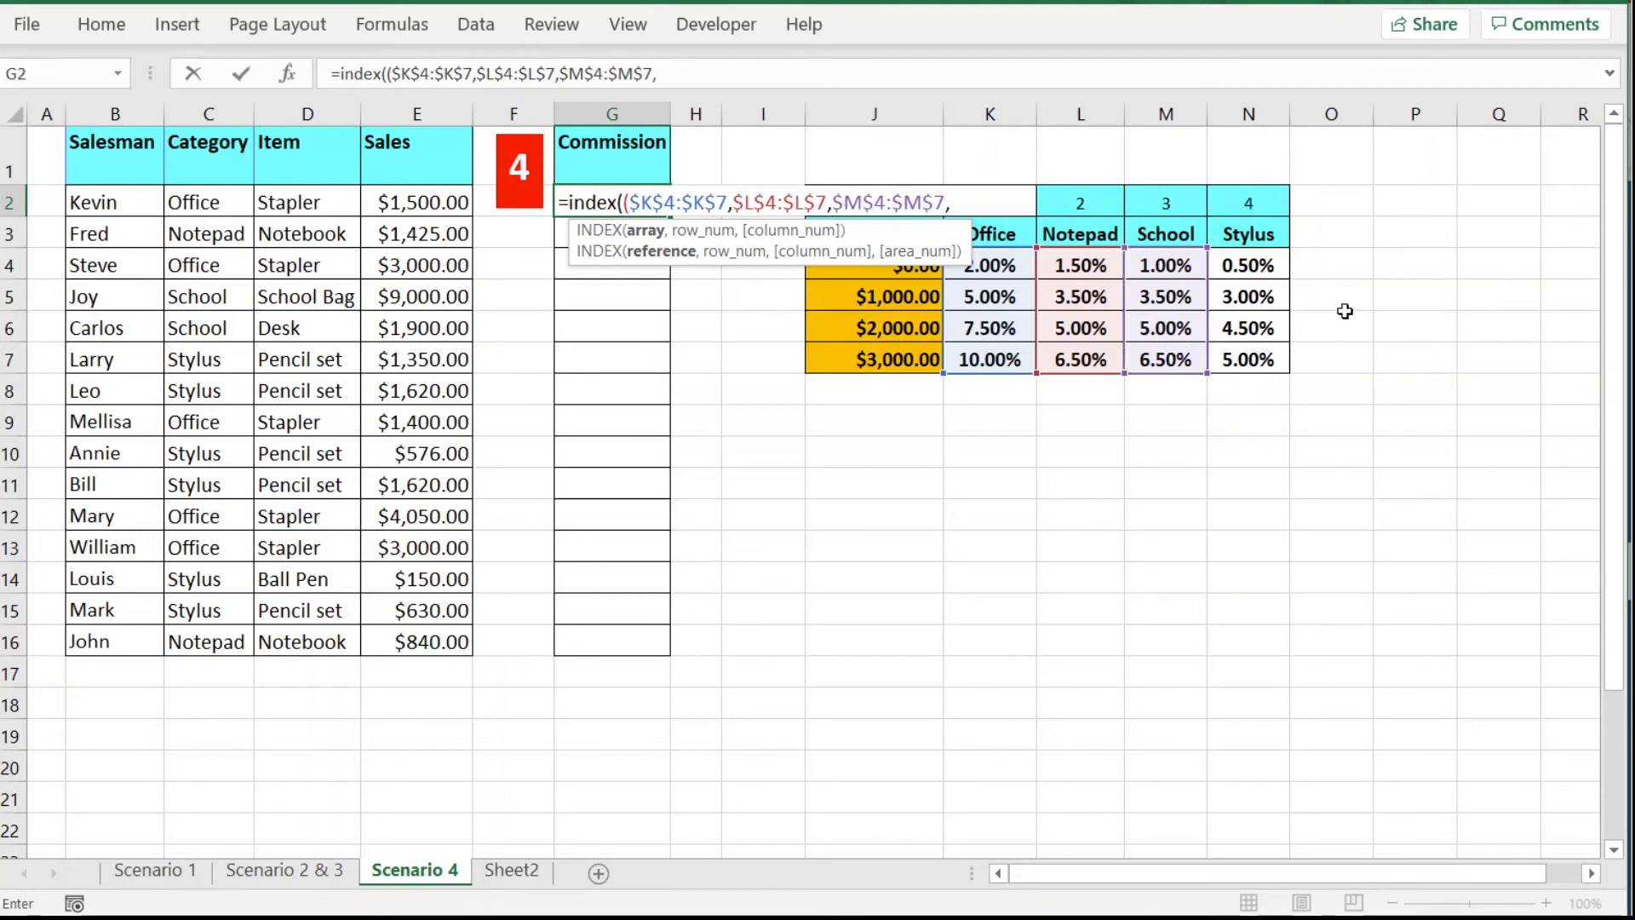
drag(1249, 269, 1249, 348)
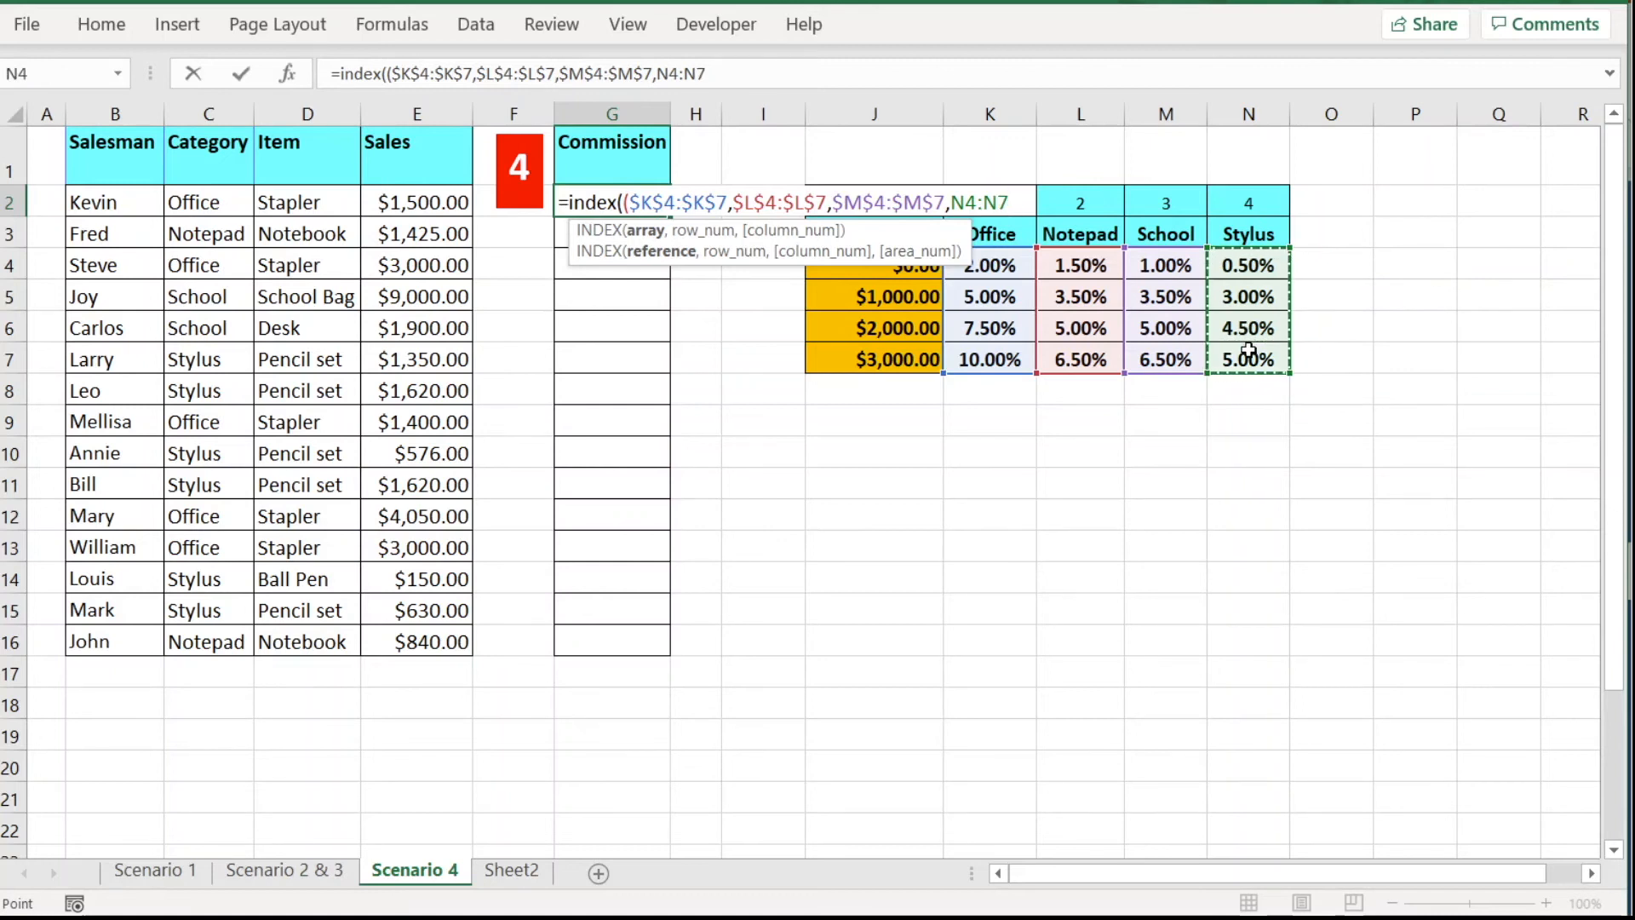
key(F4)
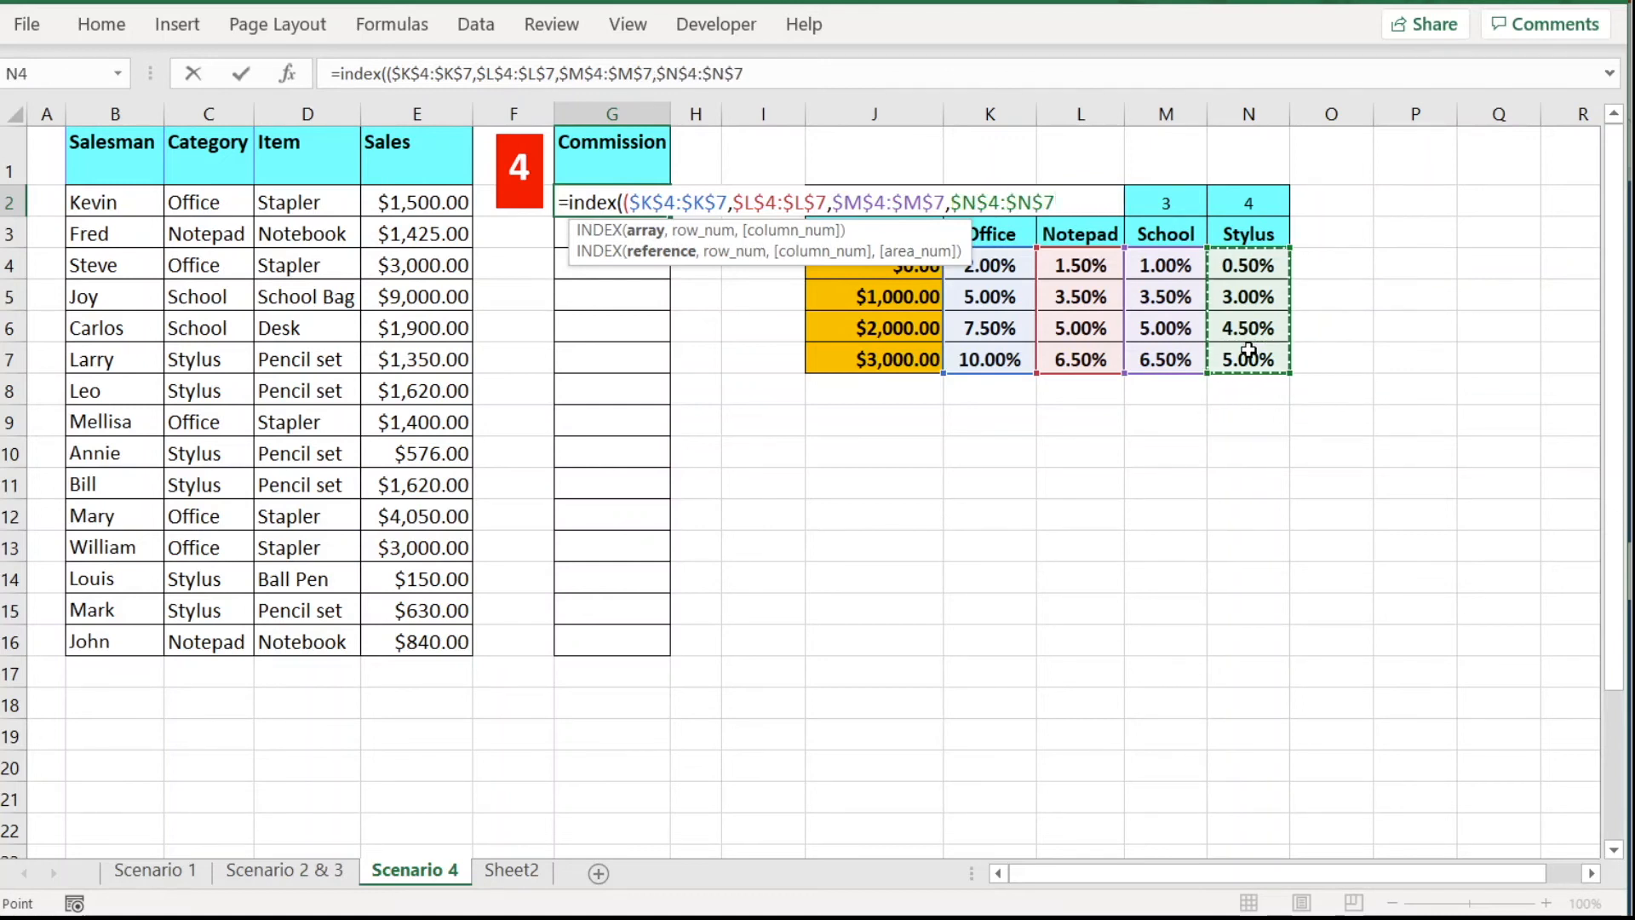
text(),)
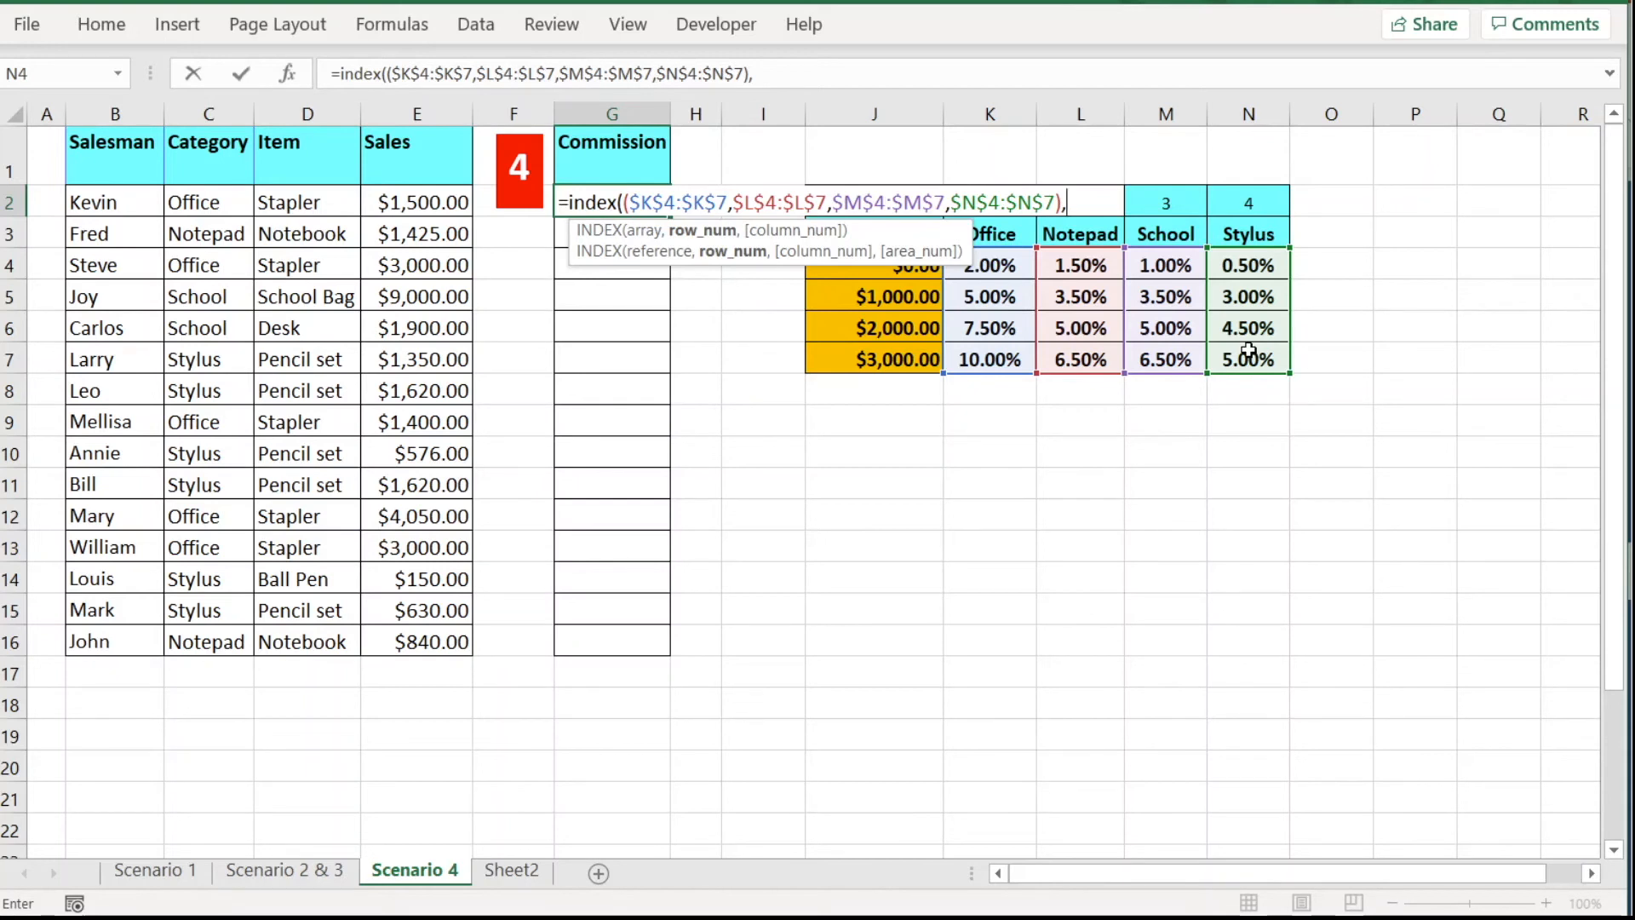
Add MATCH(E2,J4:J7, to G2's formula as the row lookup against the Sales Above thresholds.
text(match)
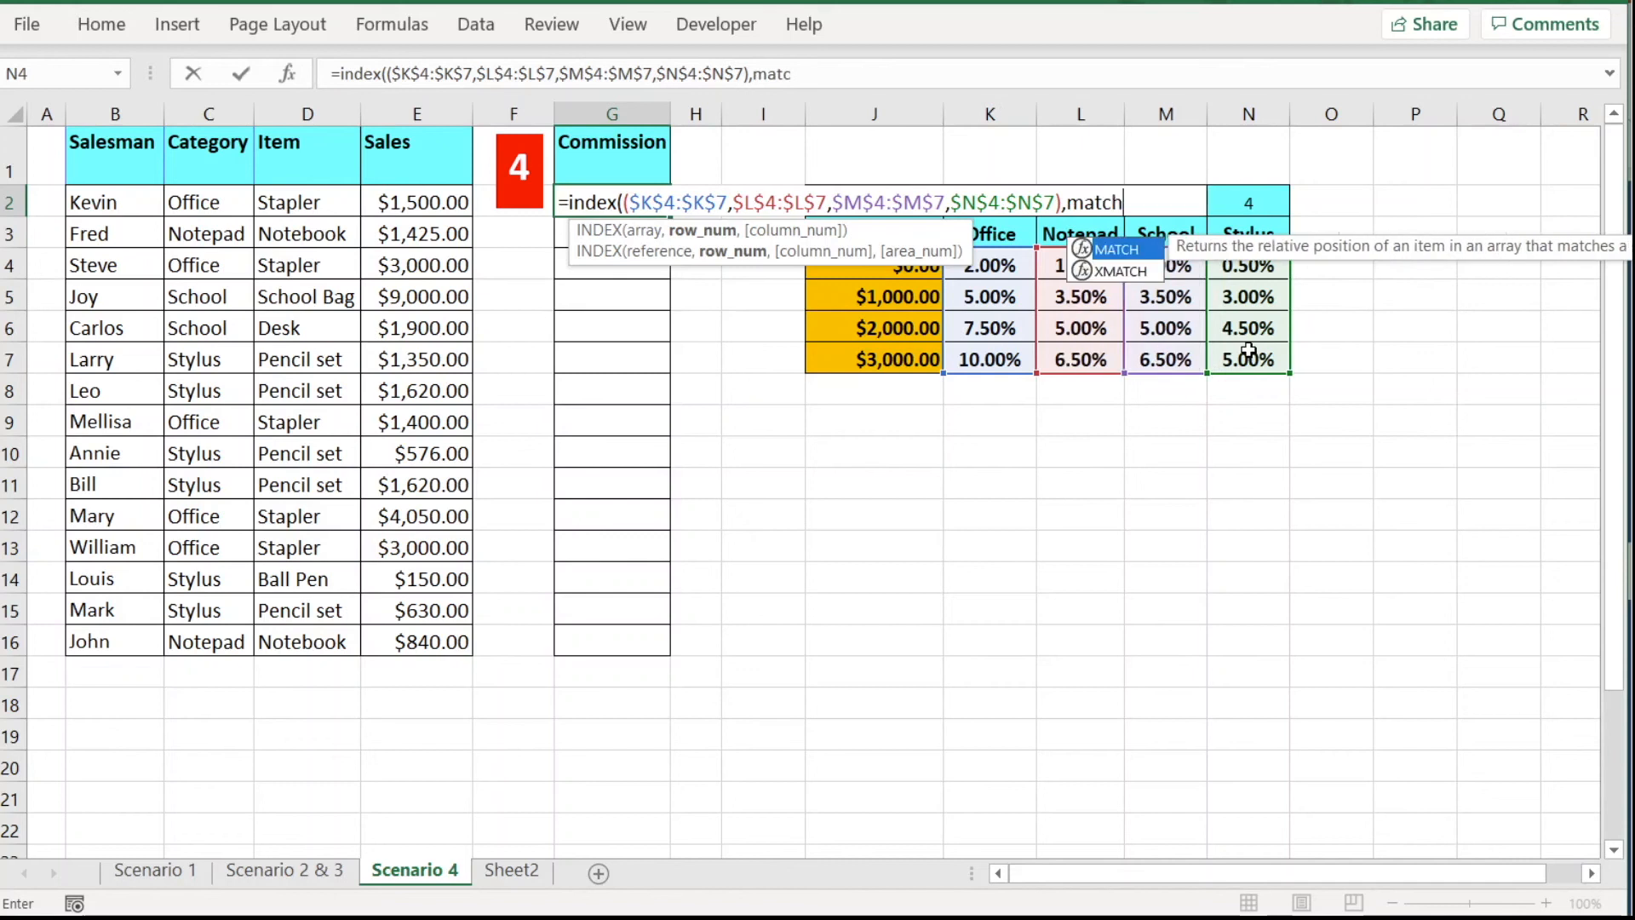
text(()
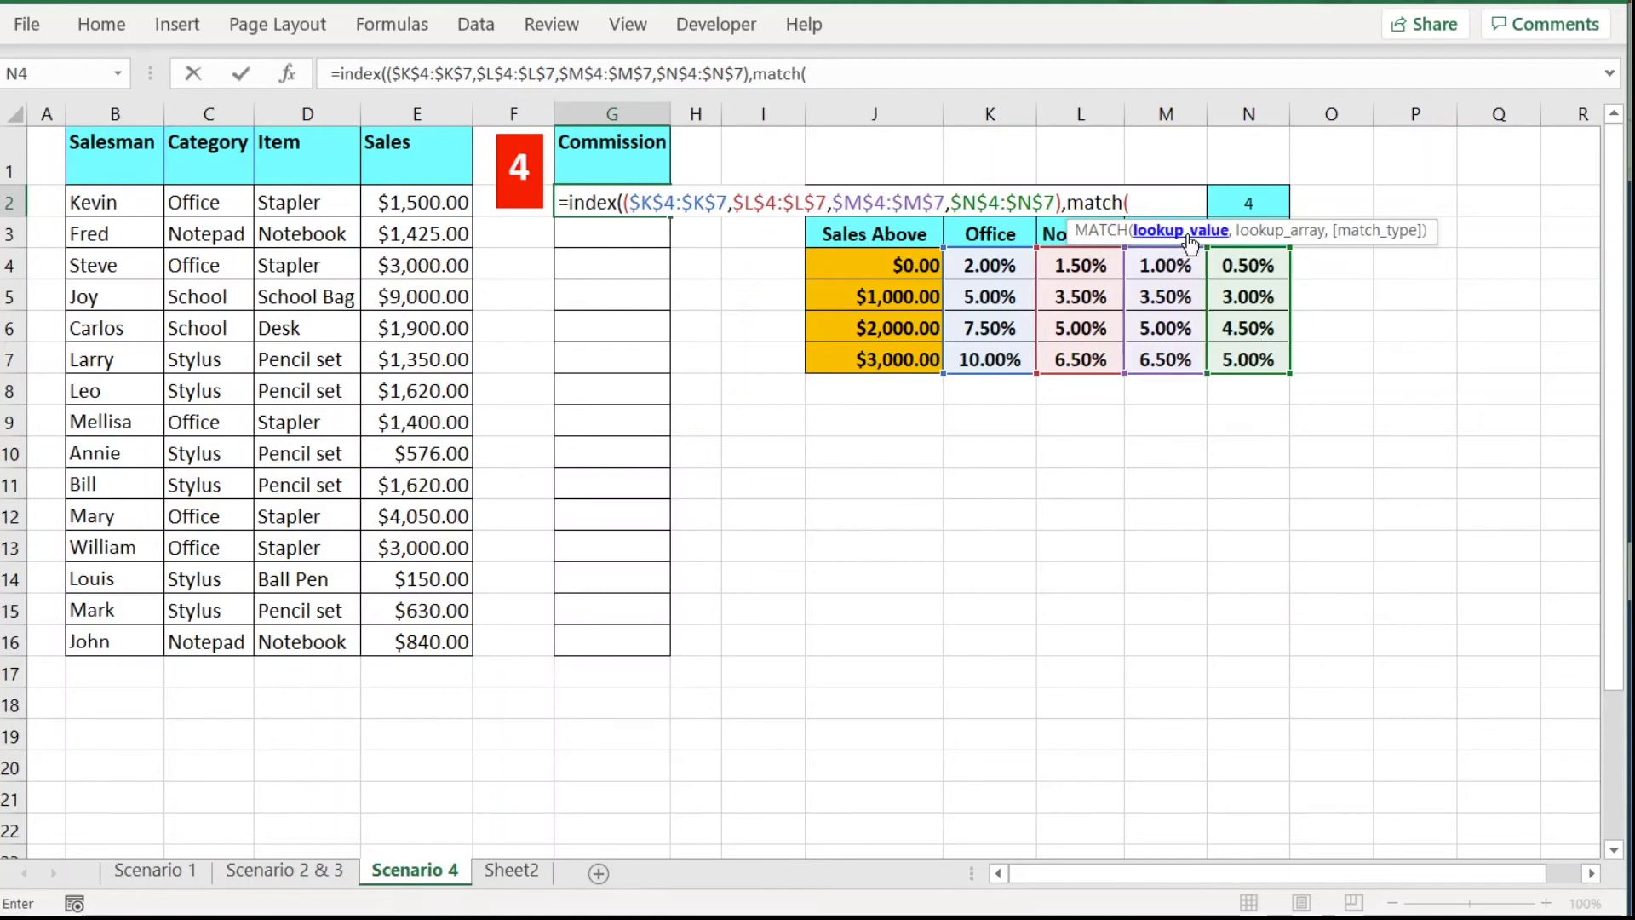
click(431, 206)
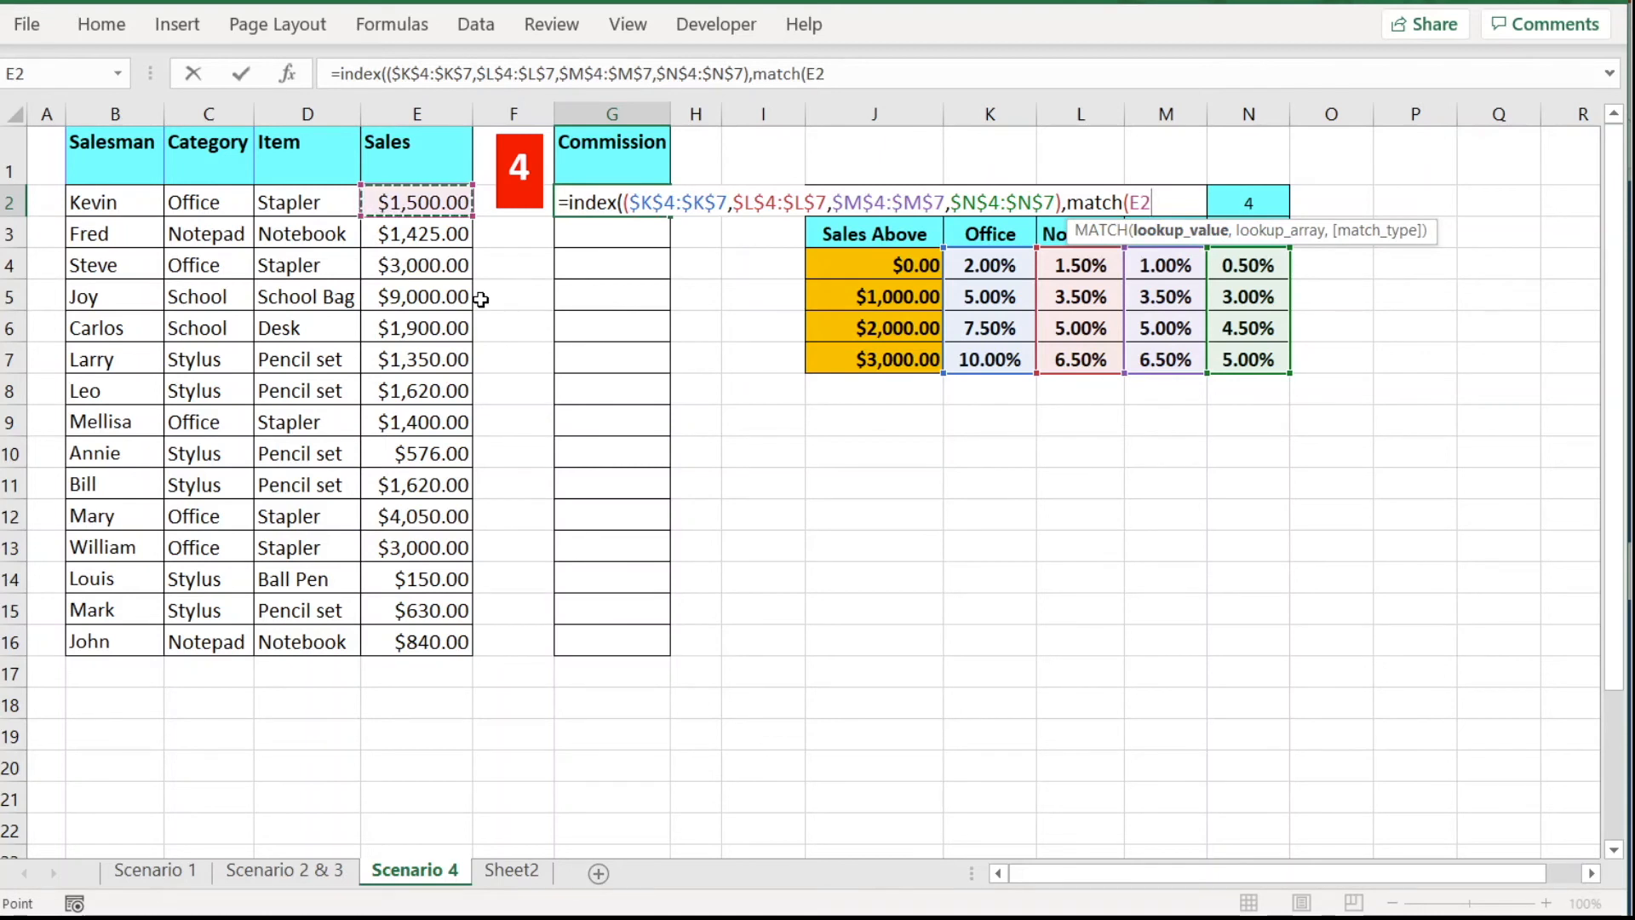
text(,)
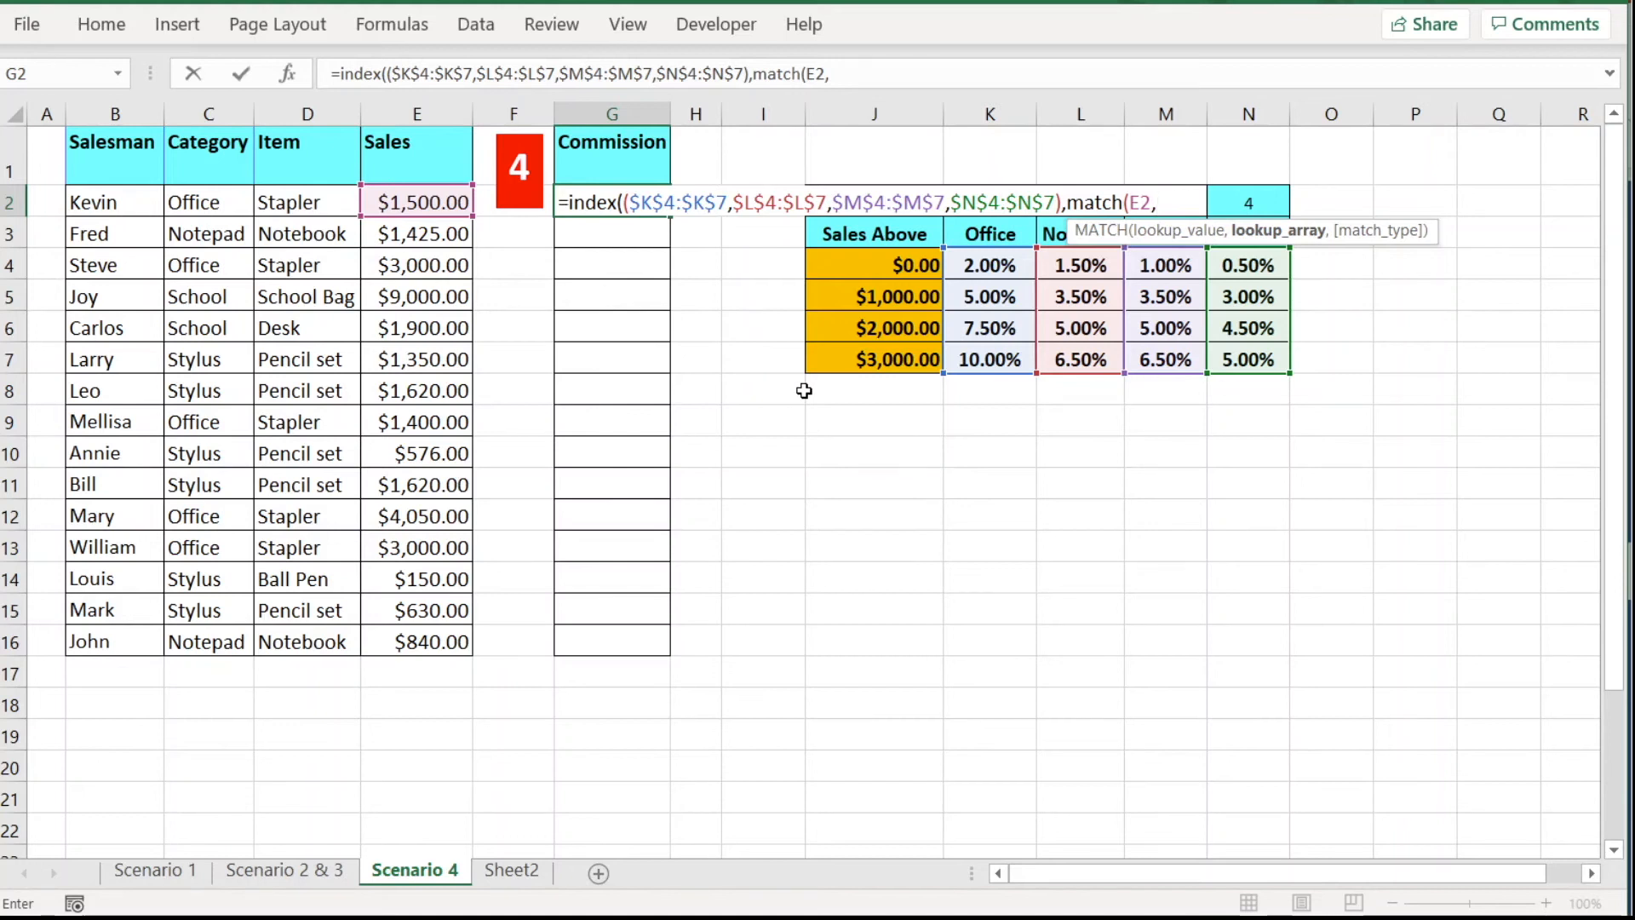
click(864, 256)
drag(864, 256, 864, 354)
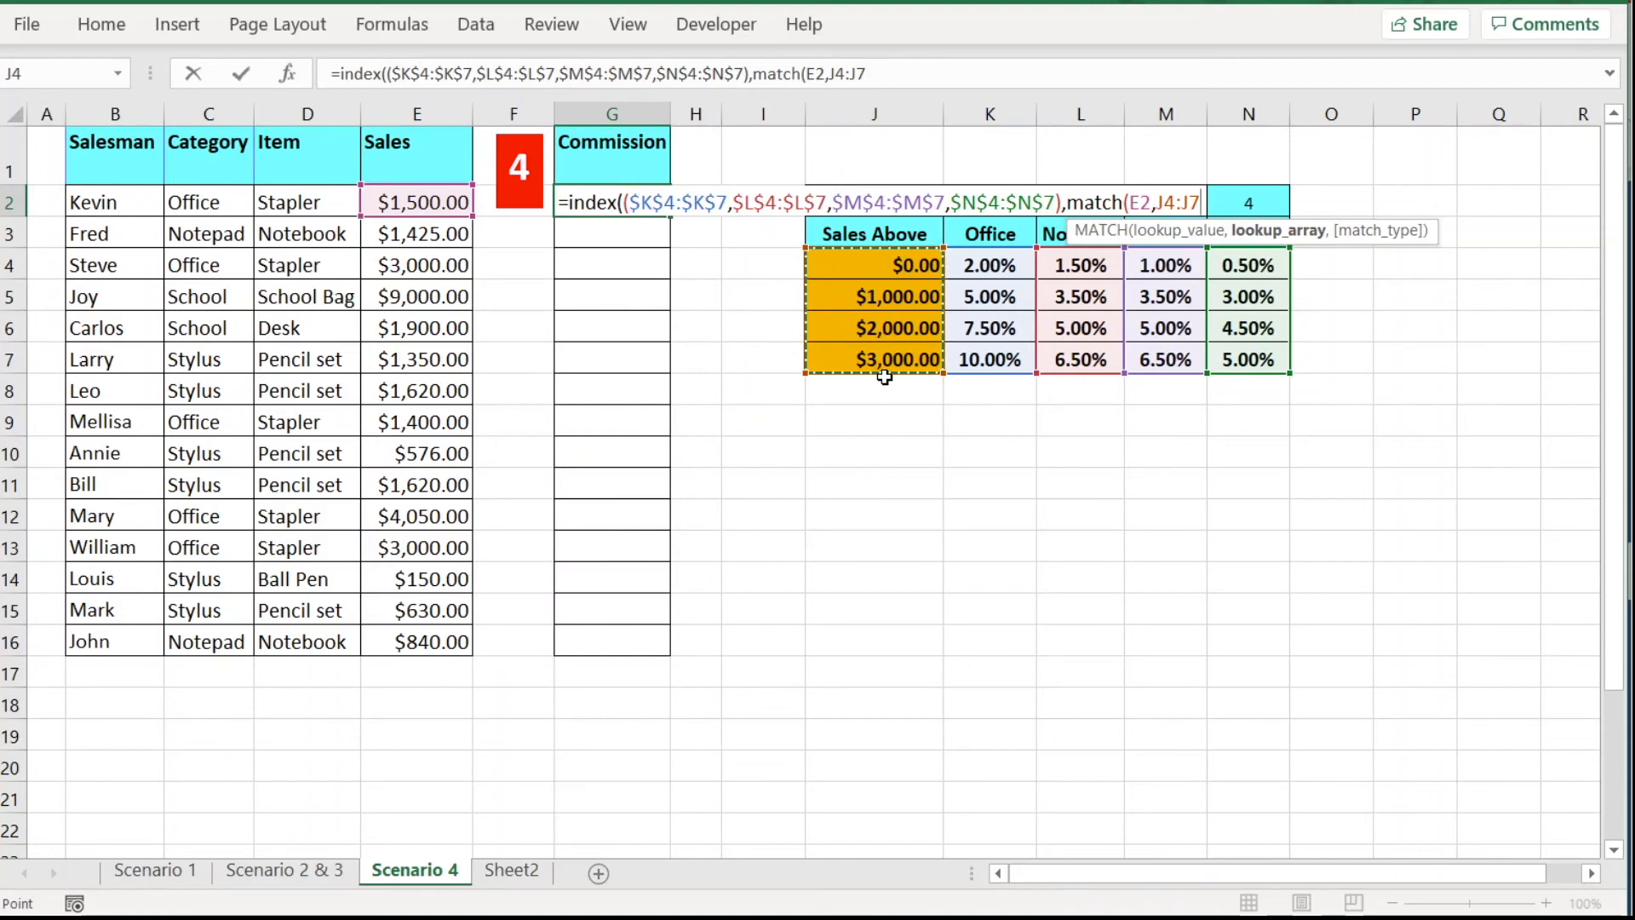
text(,)
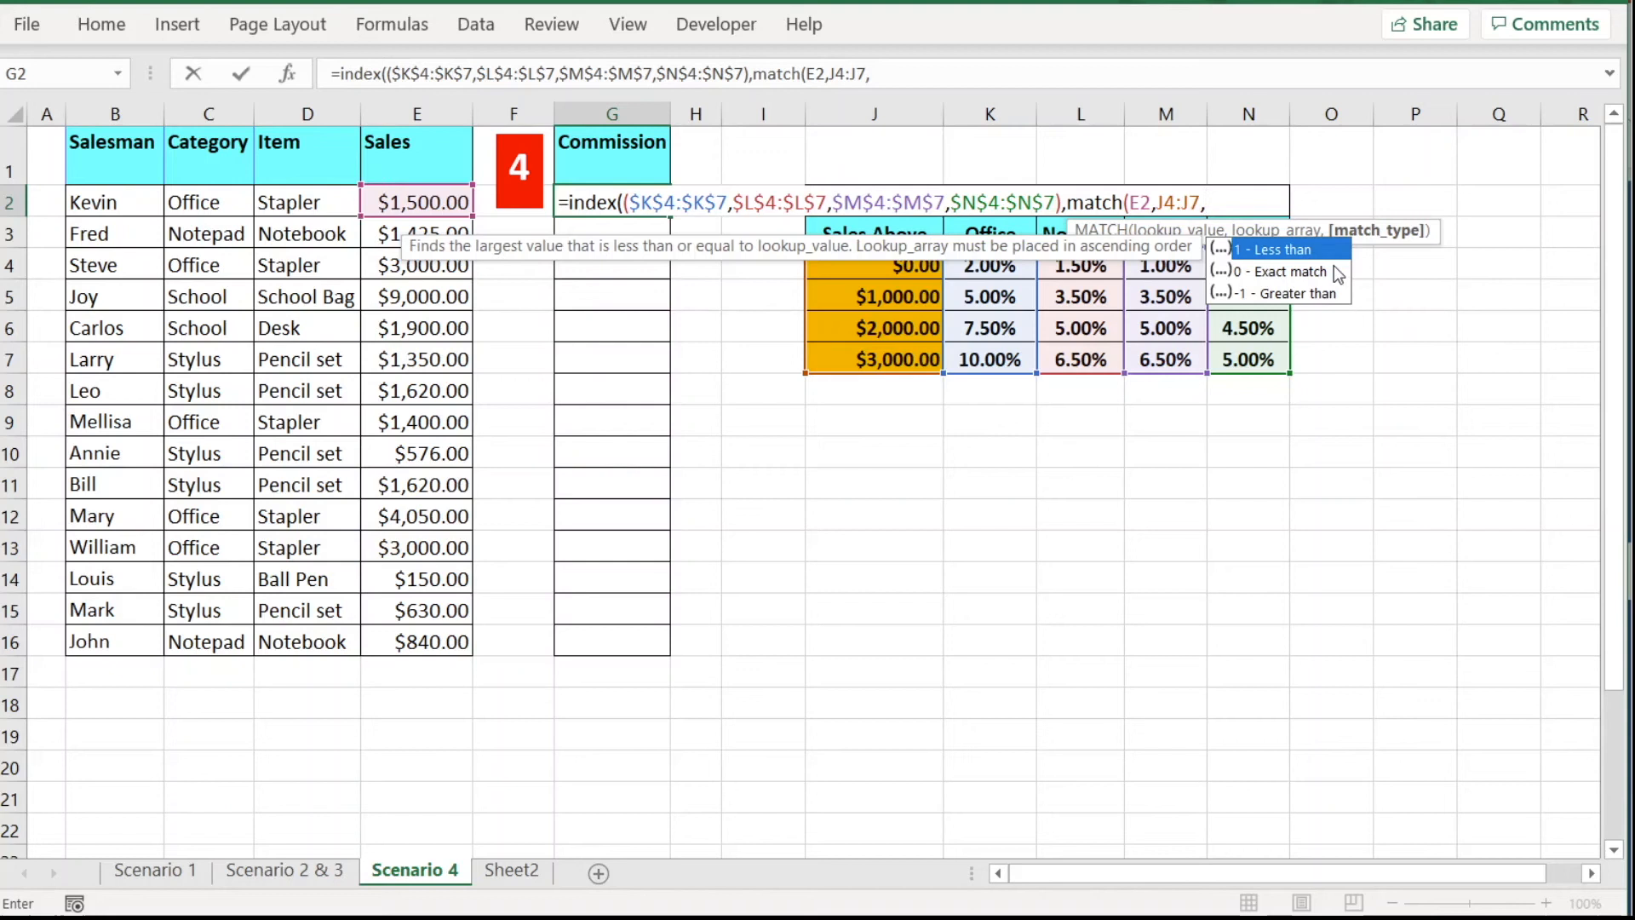
Set the row MATCH type to 1, skip the column argument, and begin a second MATCH for the area.
double_click(1291, 250)
double_click(1292, 252)
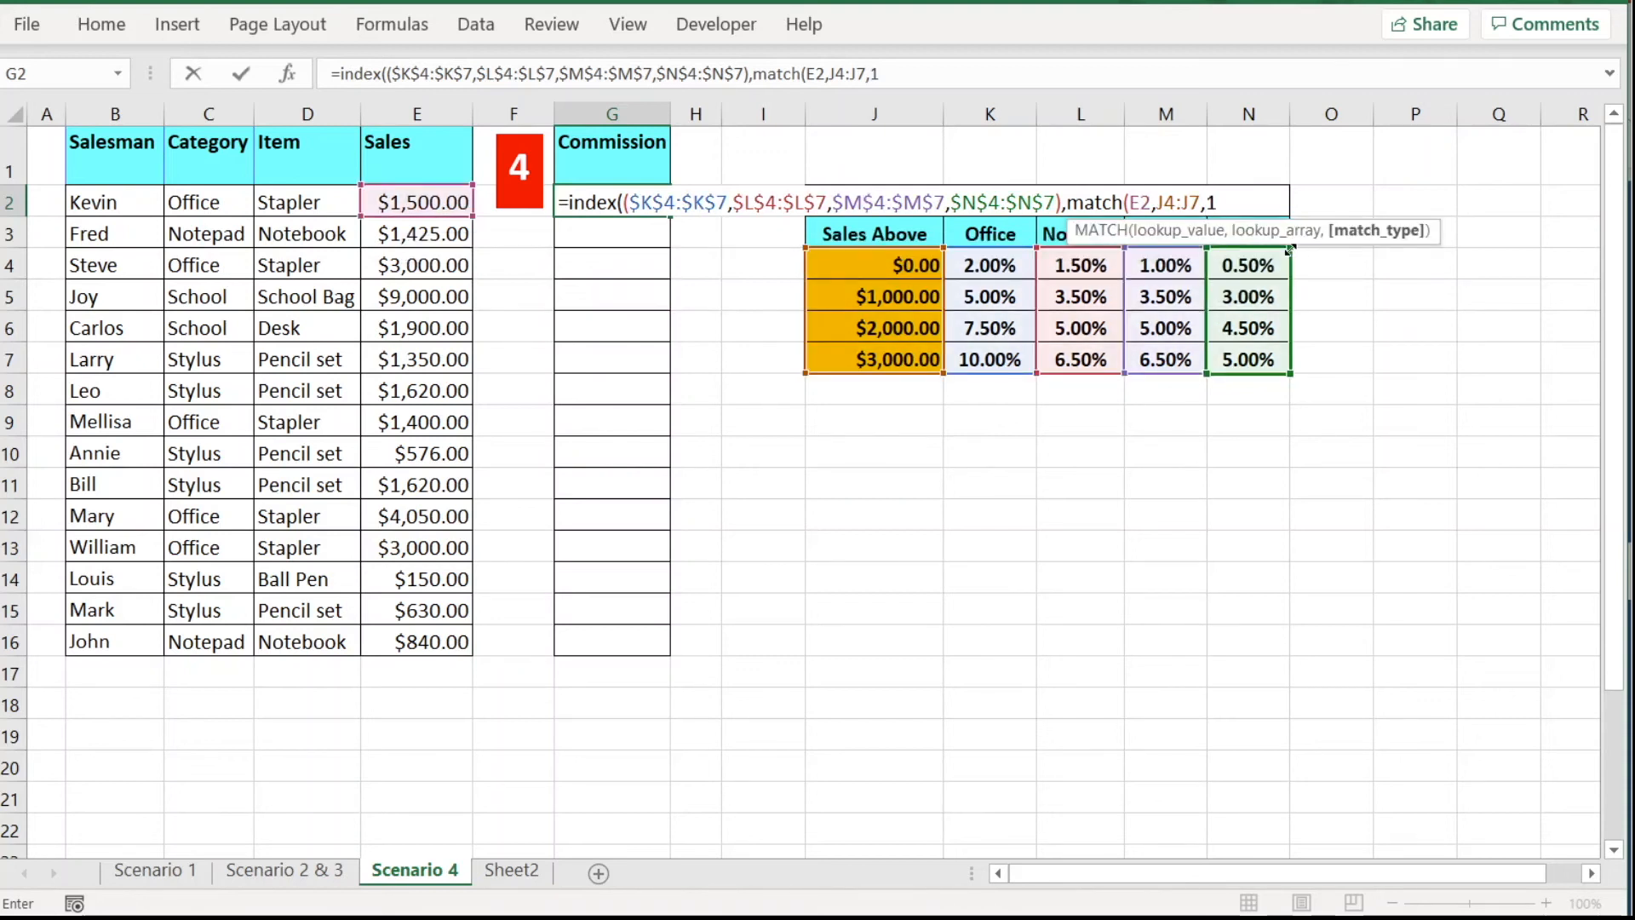
text())
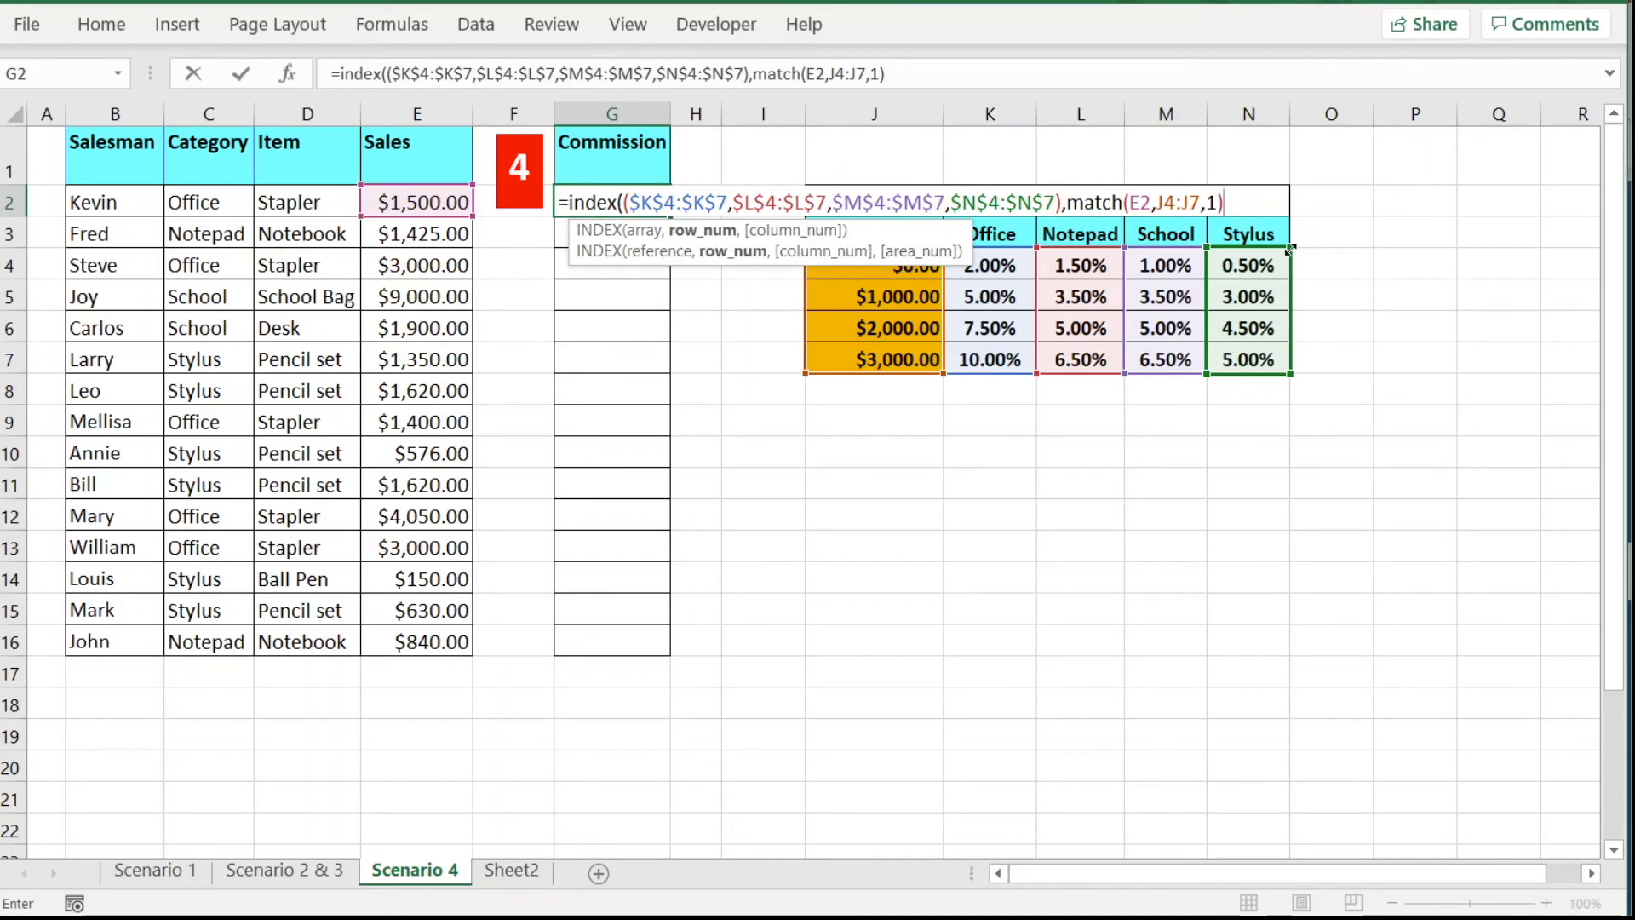
text(,)
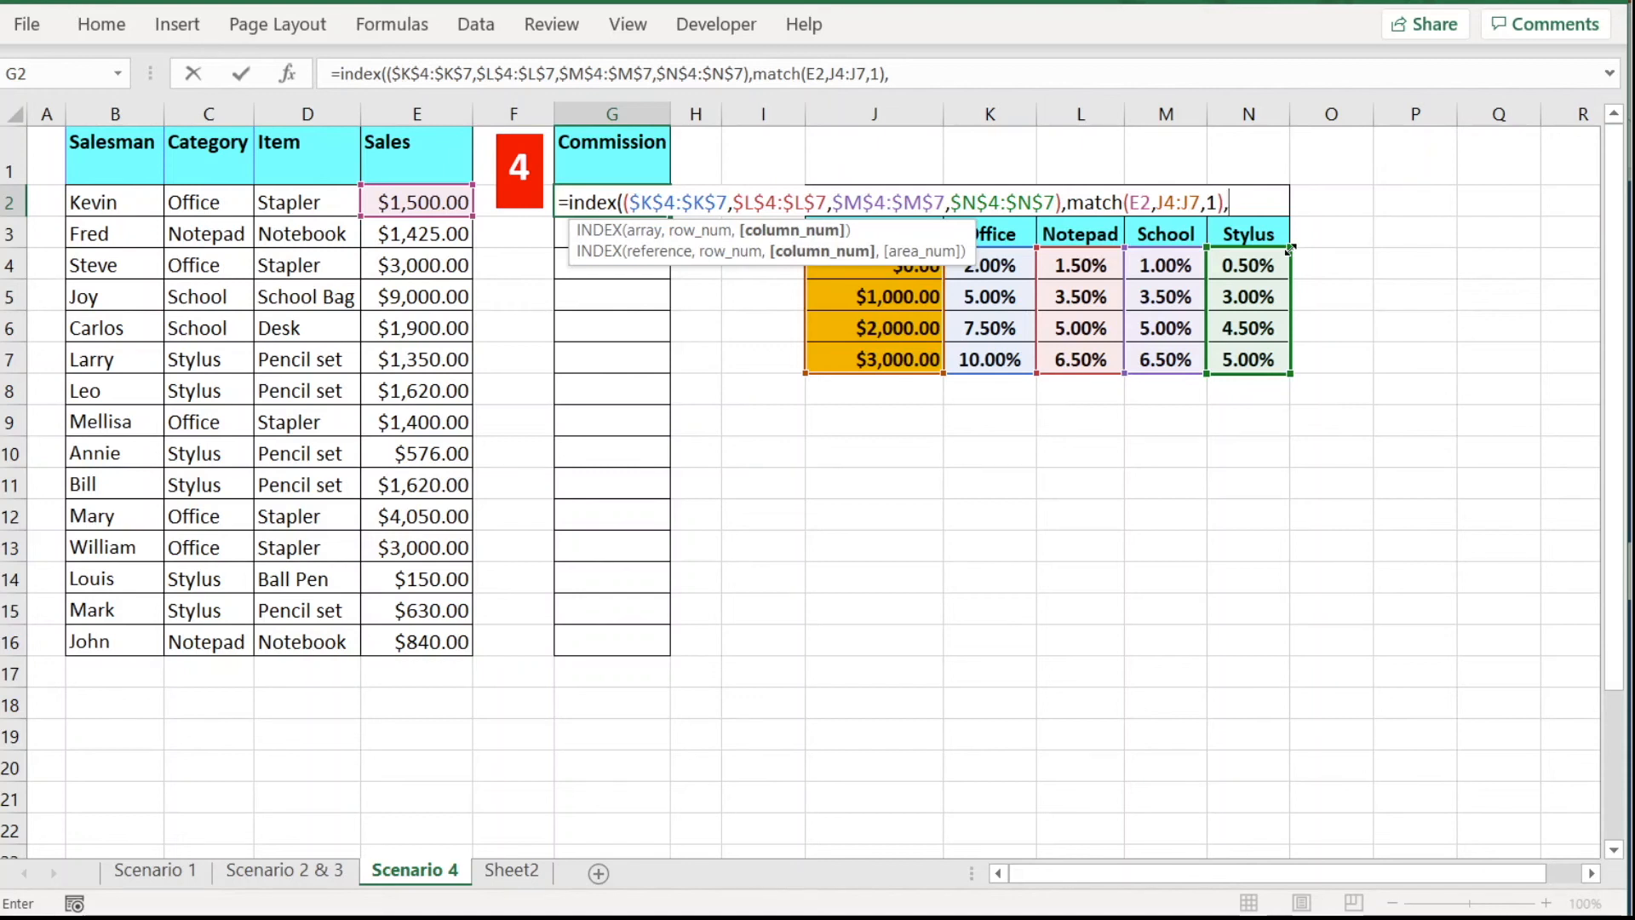
text(,)
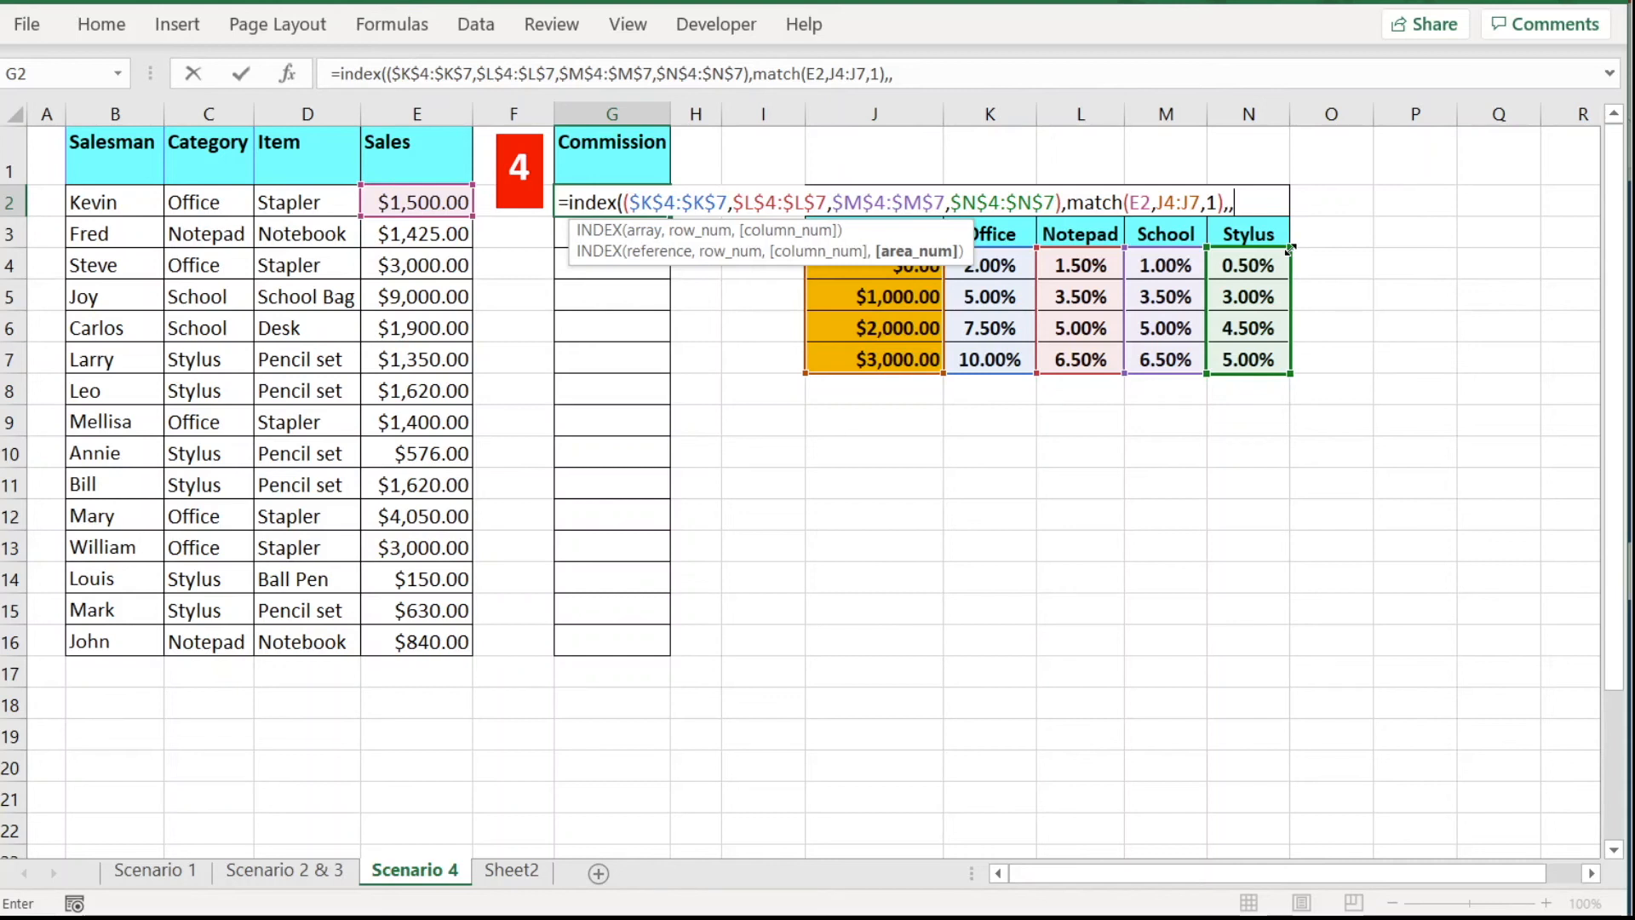
text(match)
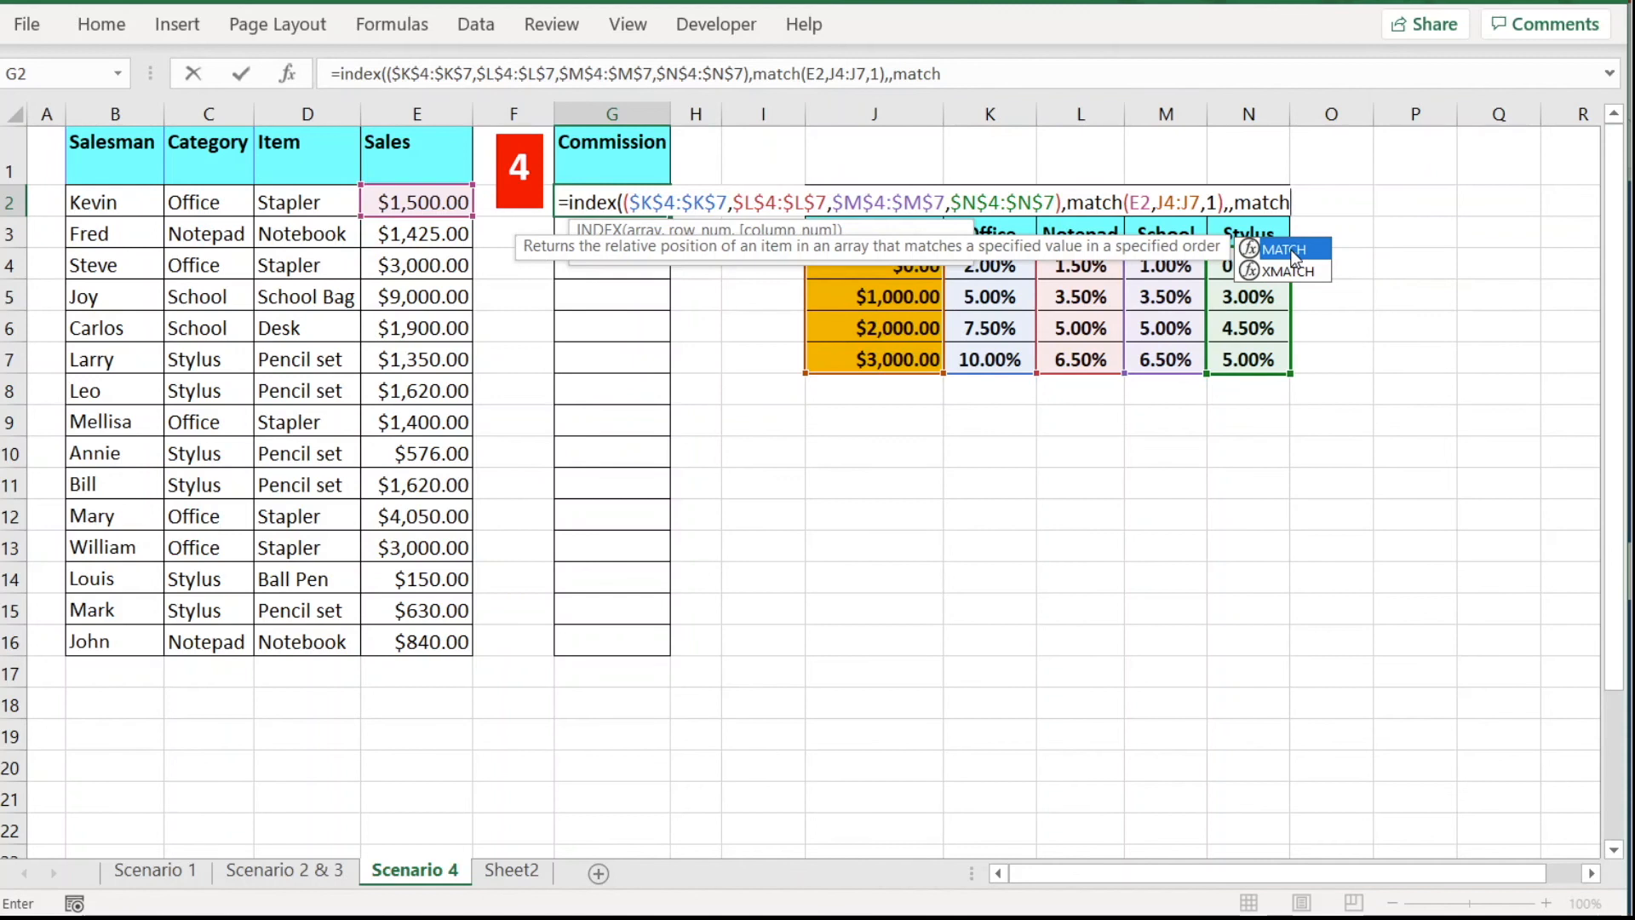
text(()
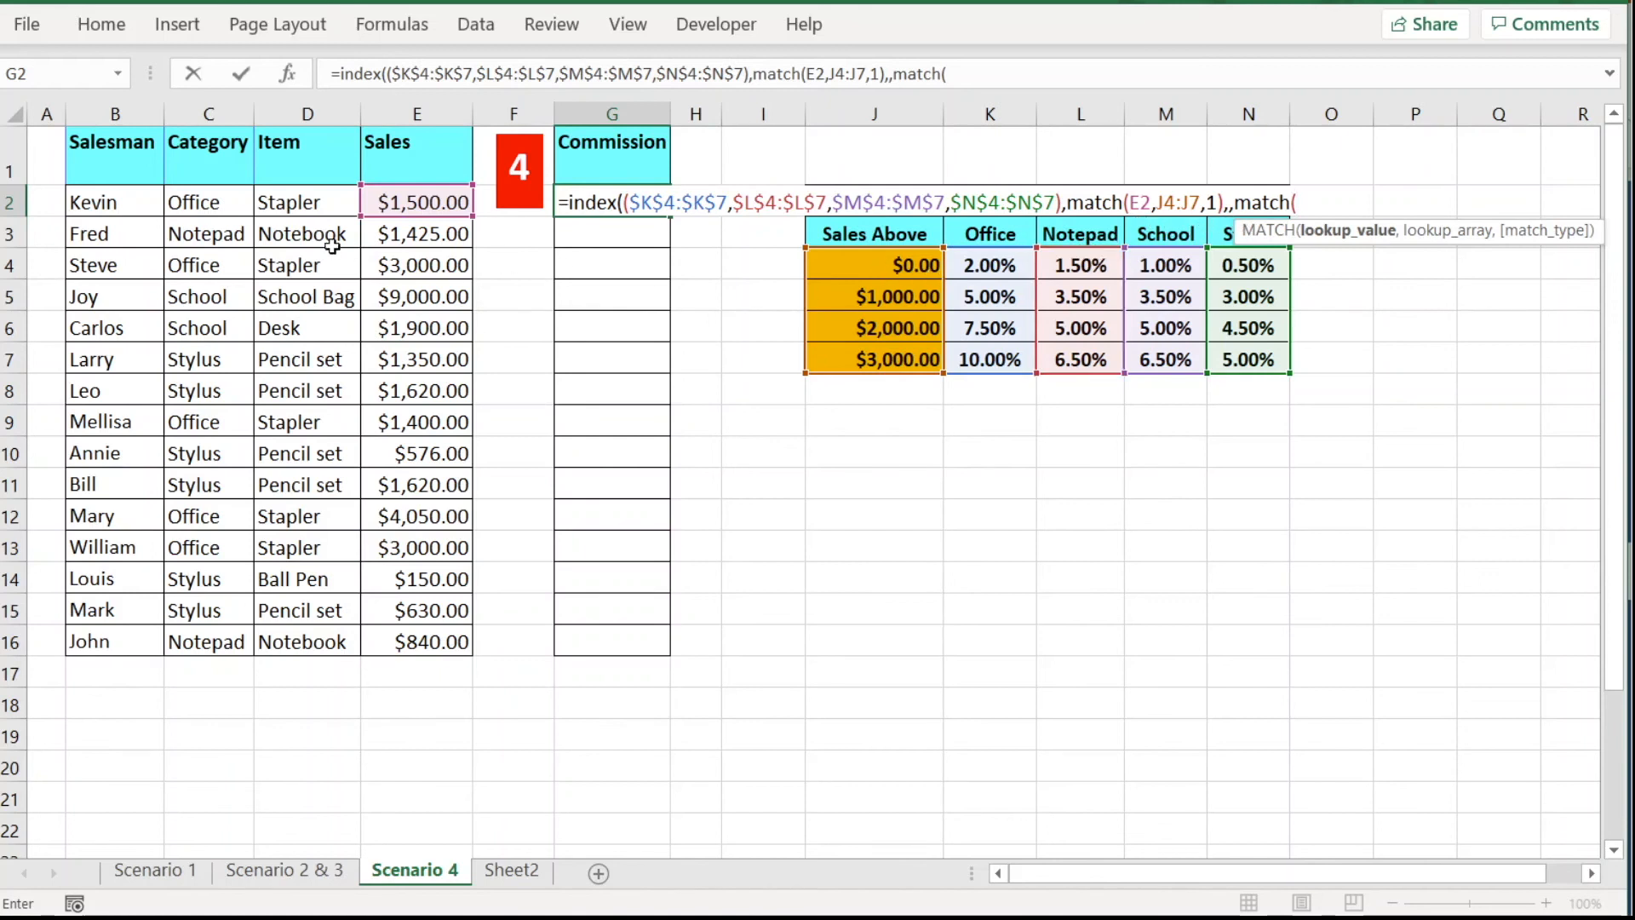
Finish the area argument with MATCH(C2,K3:N3,0) and close the INDEX formula.
click(213, 209)
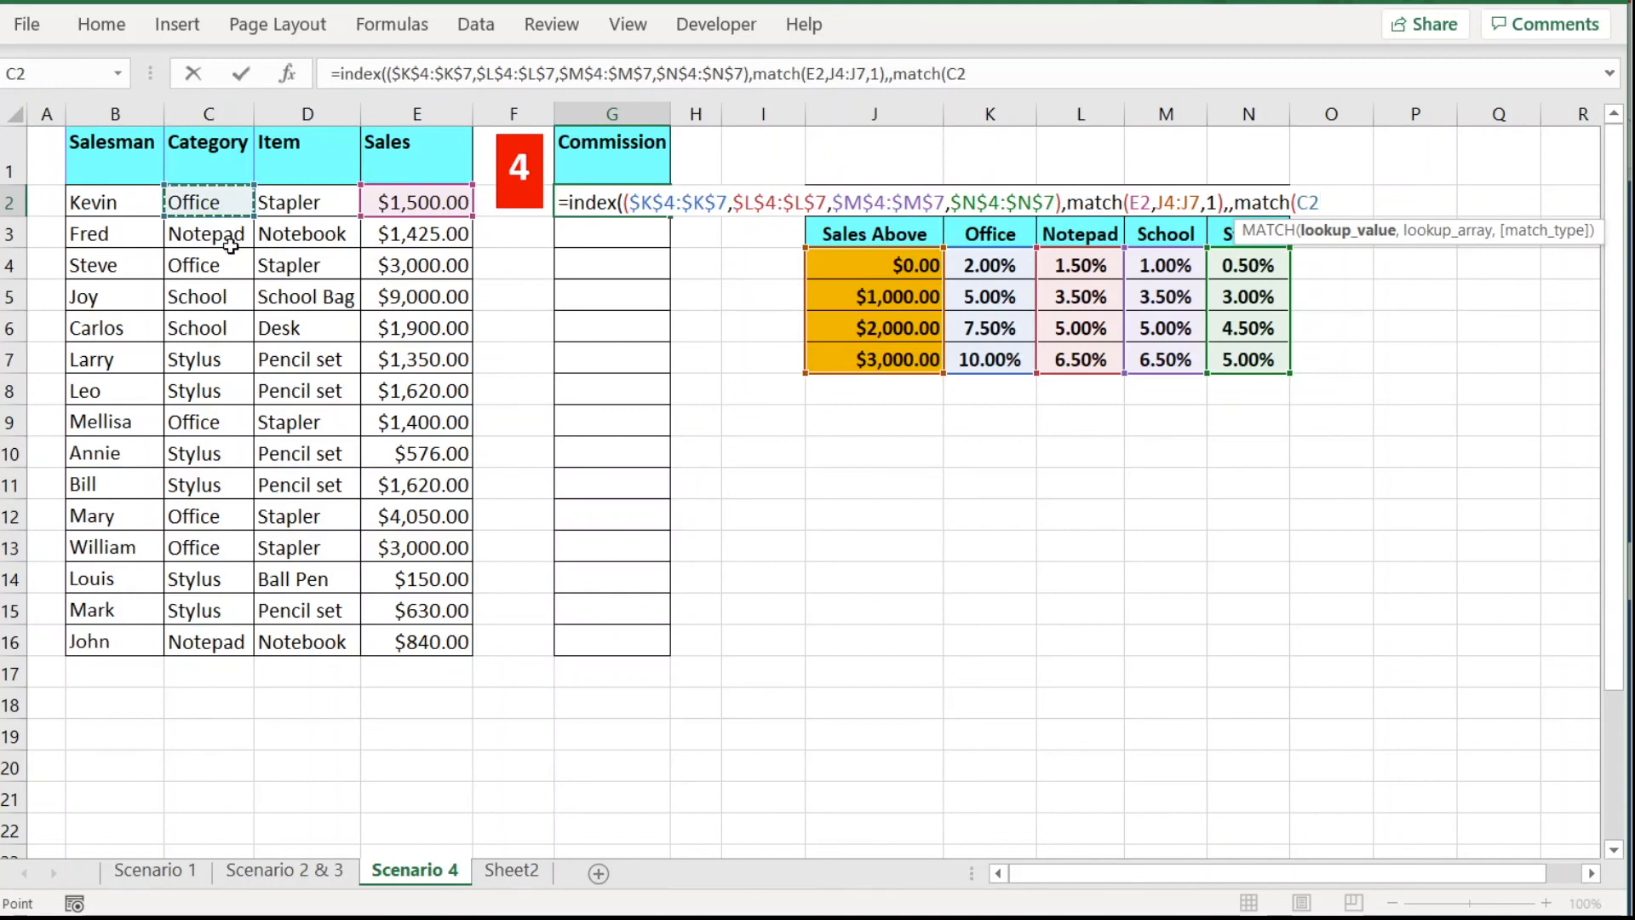
text(,)
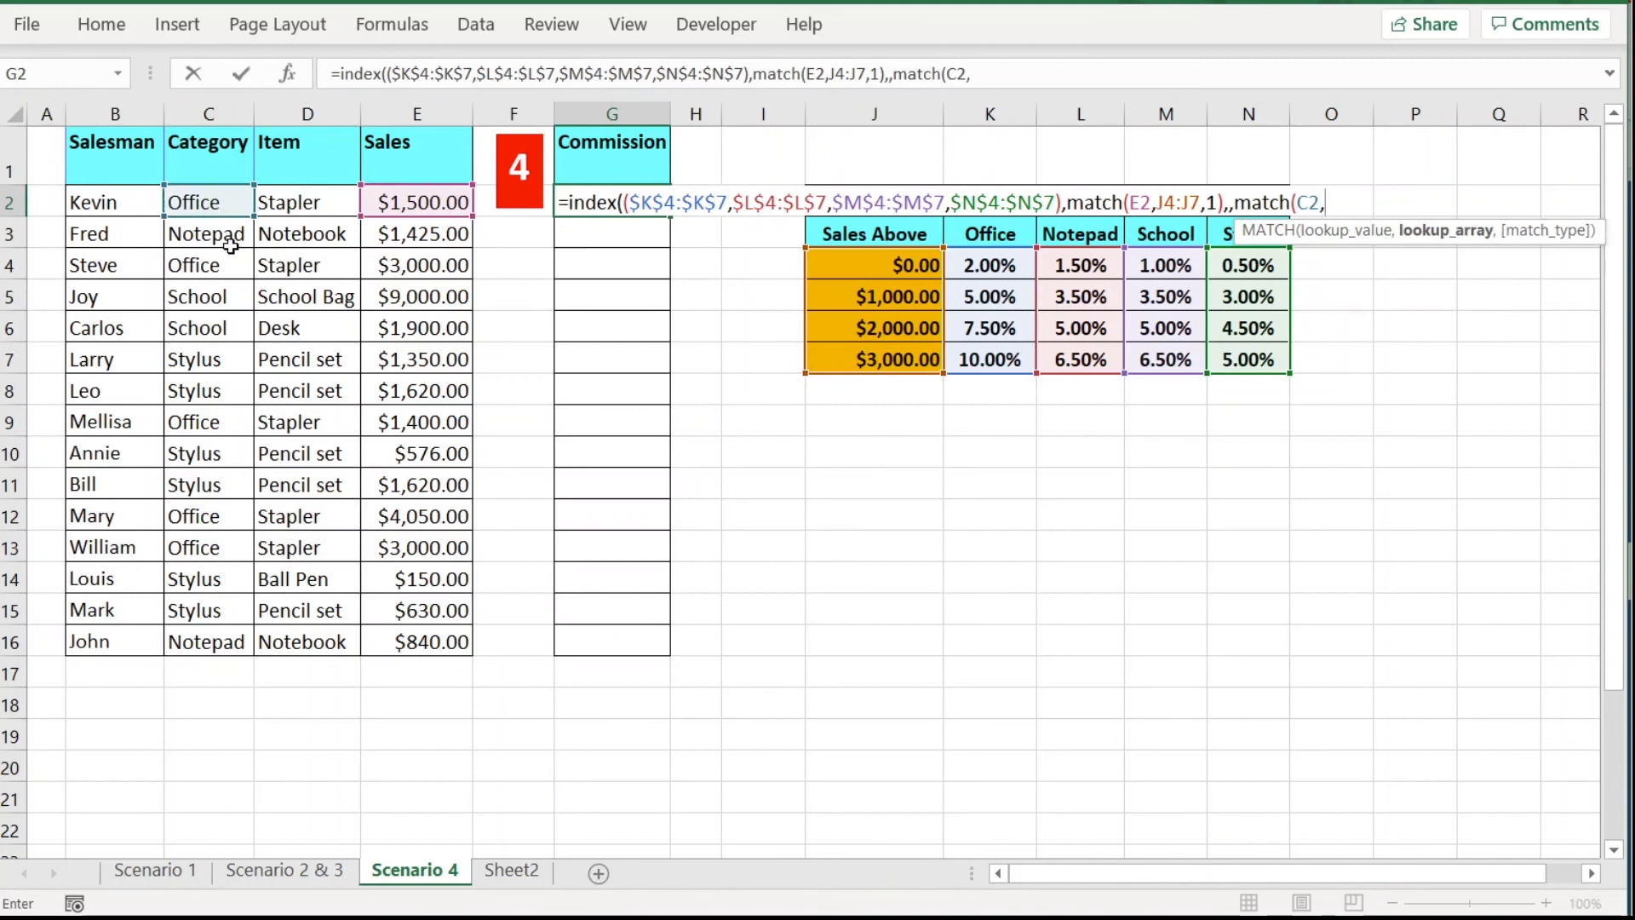
drag(984, 230, 1244, 231)
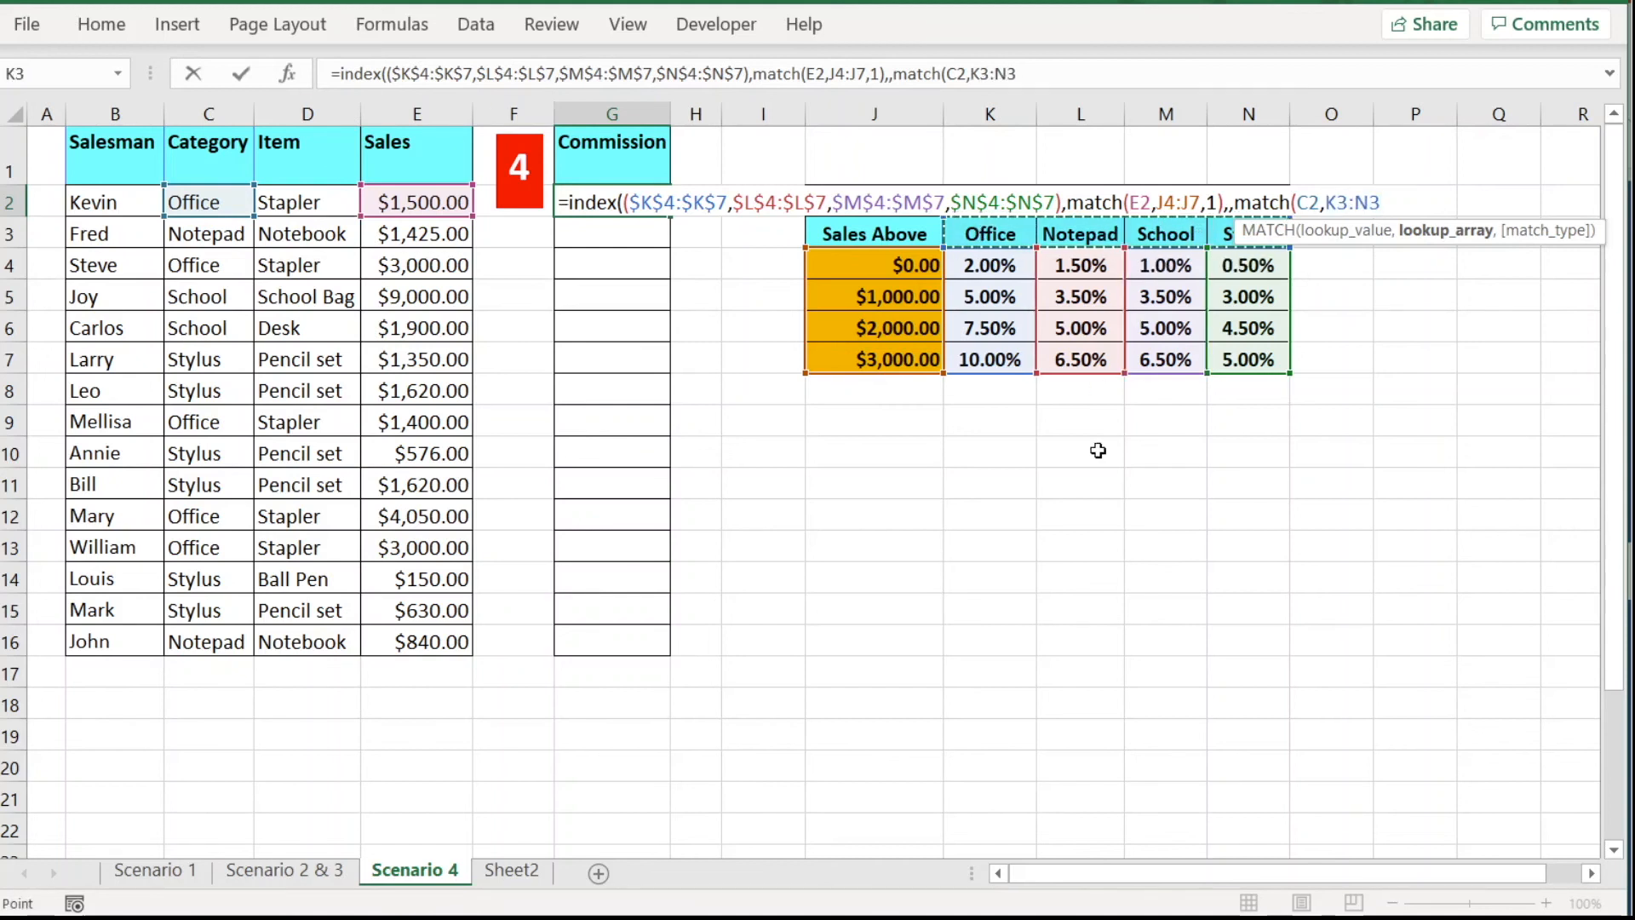
text(,)
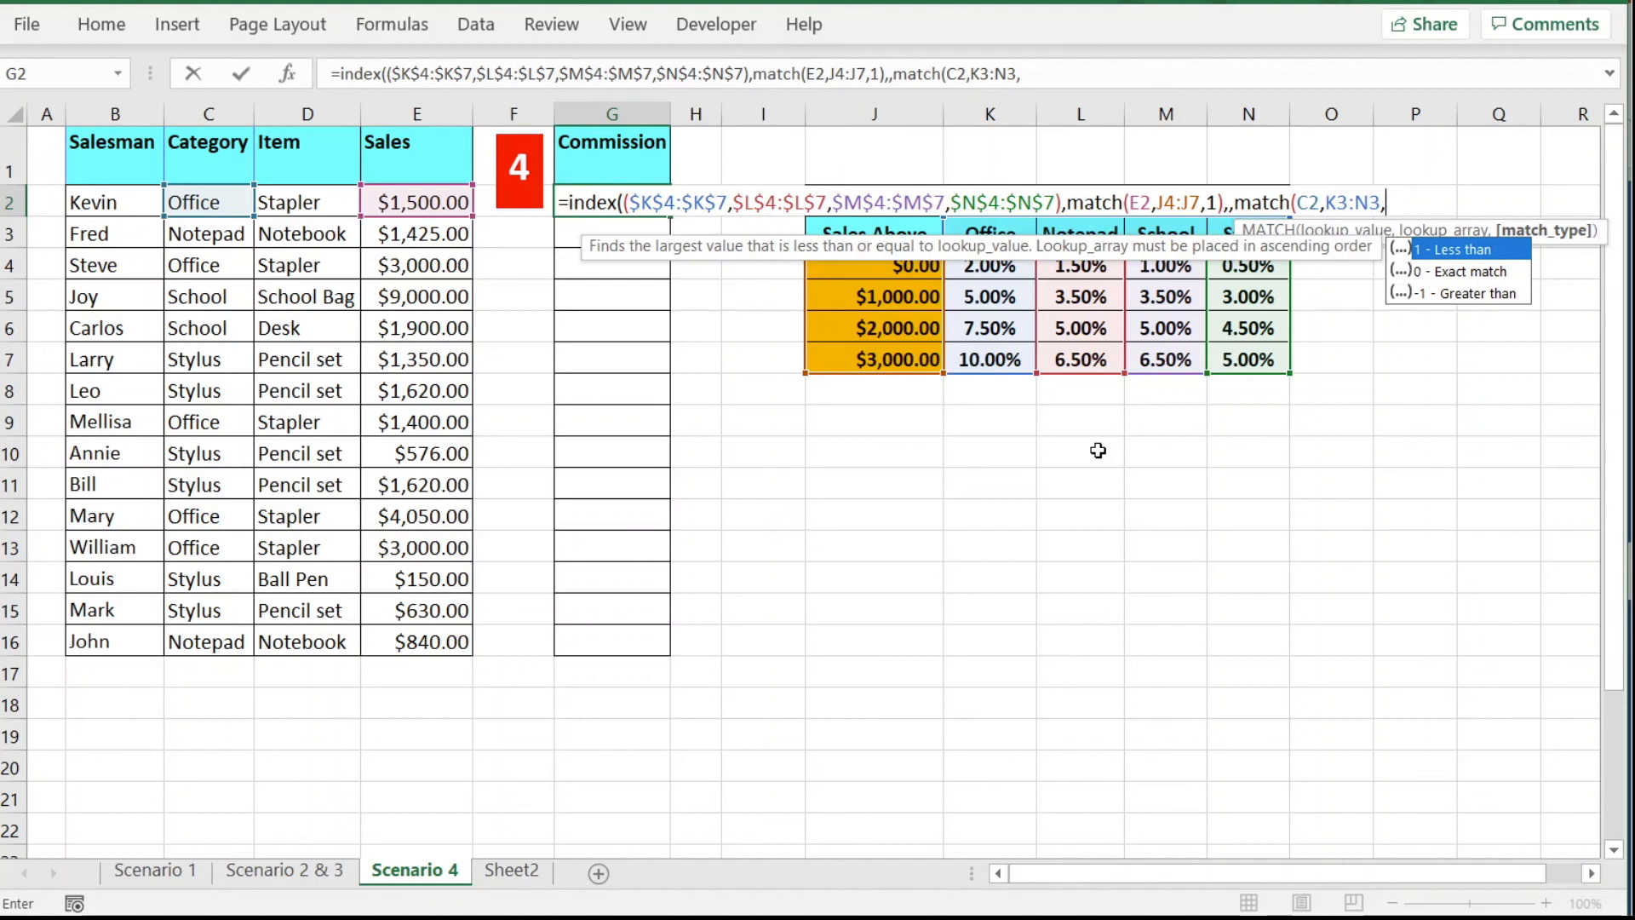
text(0))
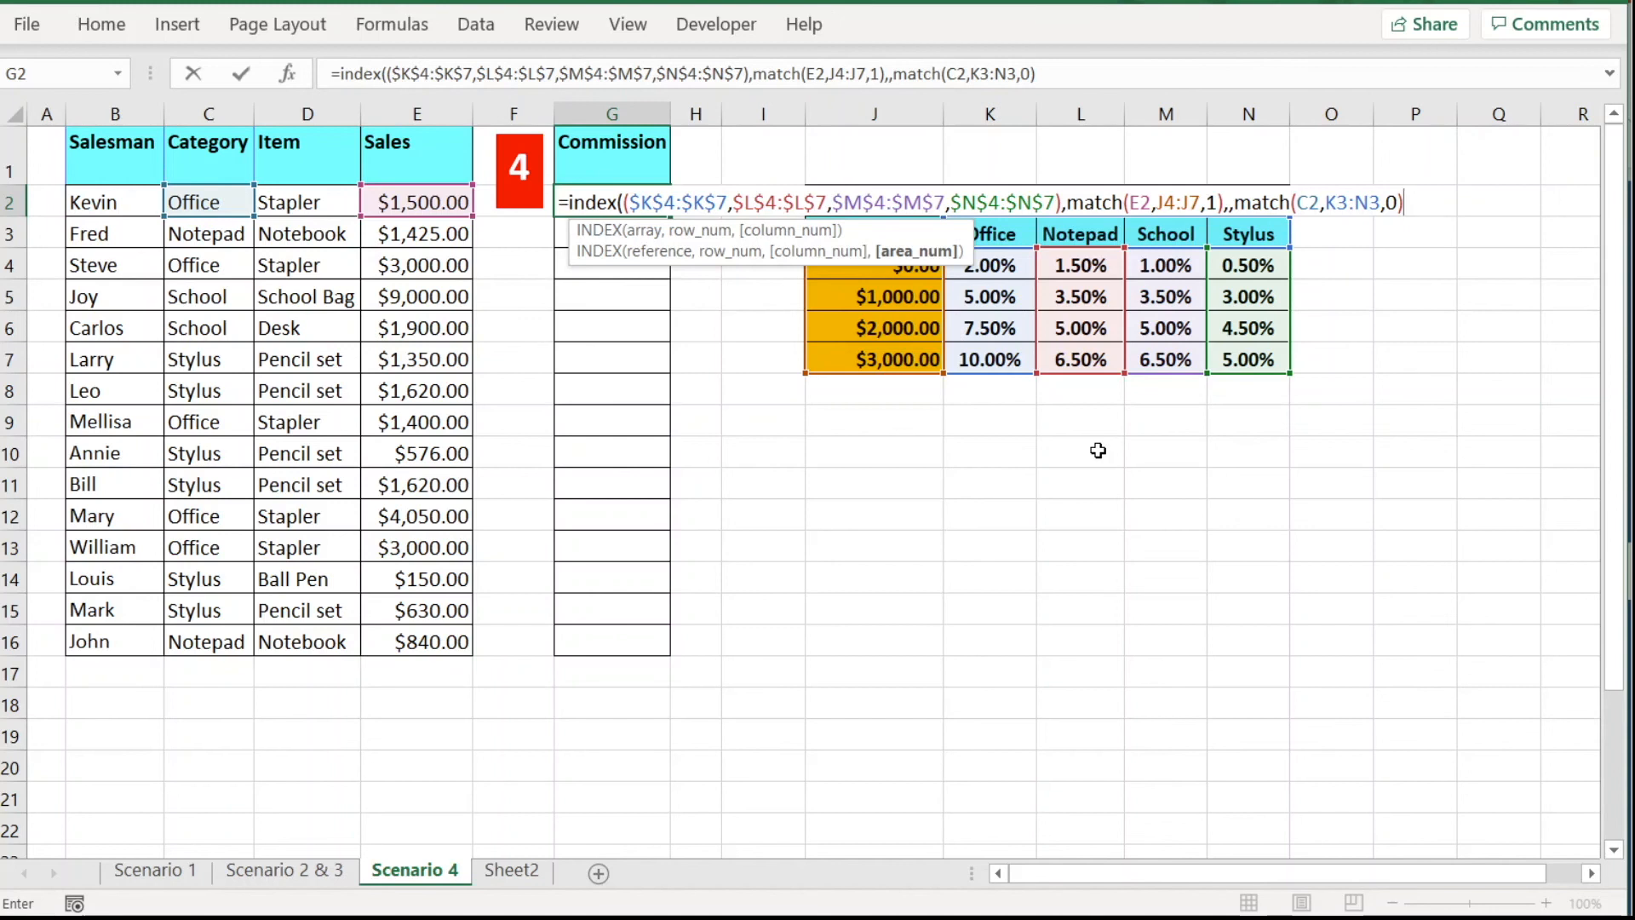
text())
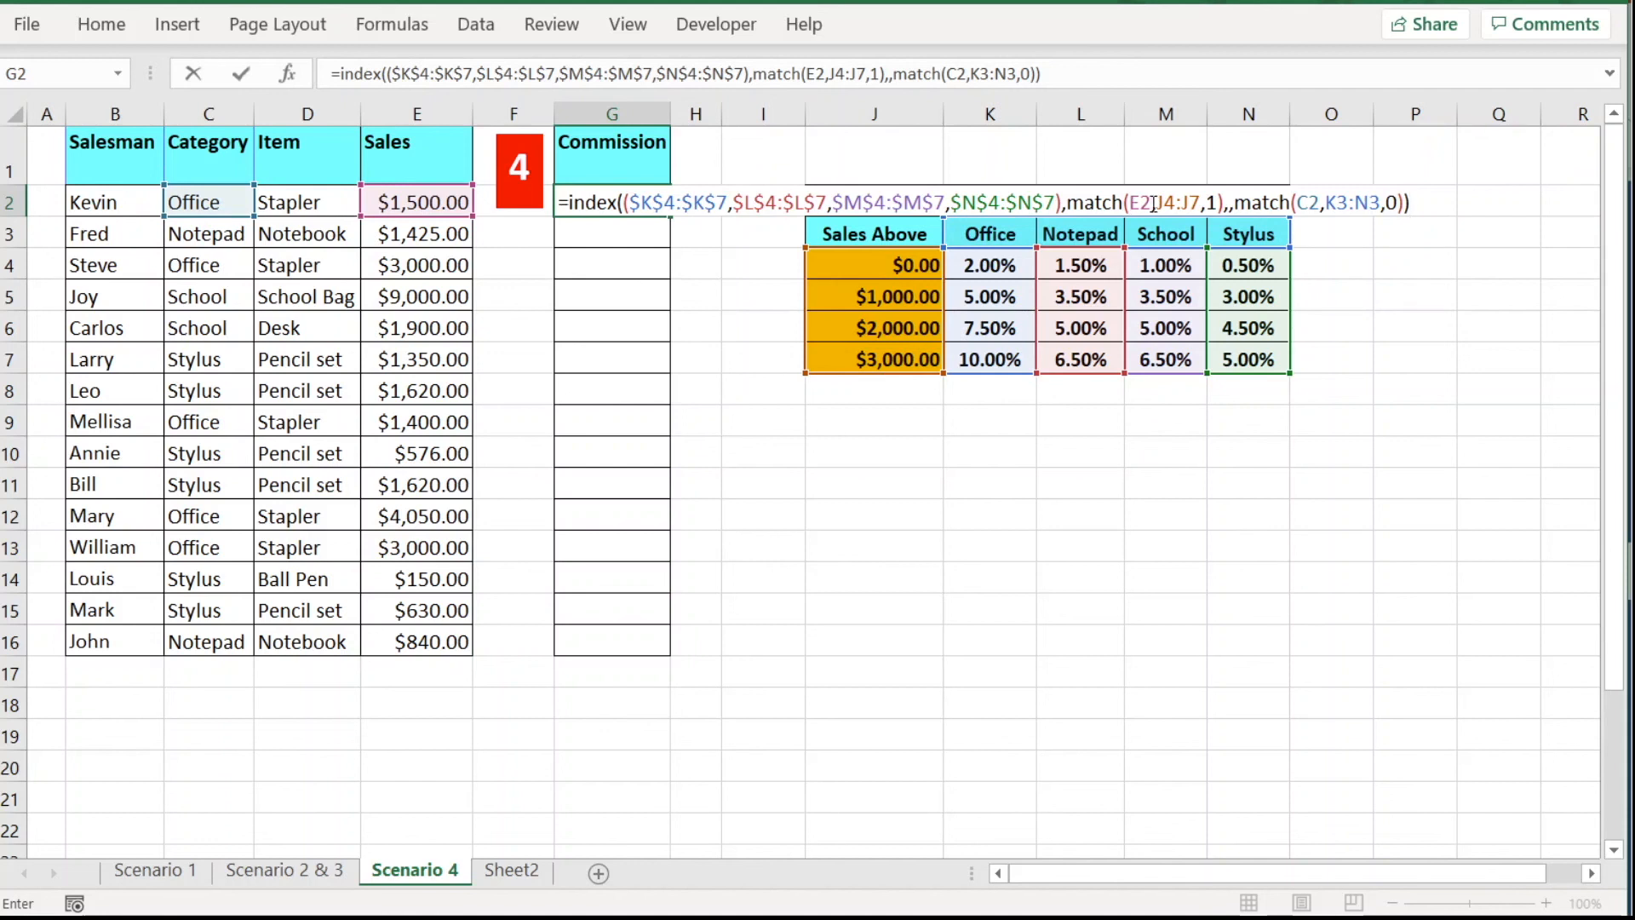
Make J4:J7 and K3:N3 absolute in G2's formula and enter it.
drag(1157, 203, 1201, 204)
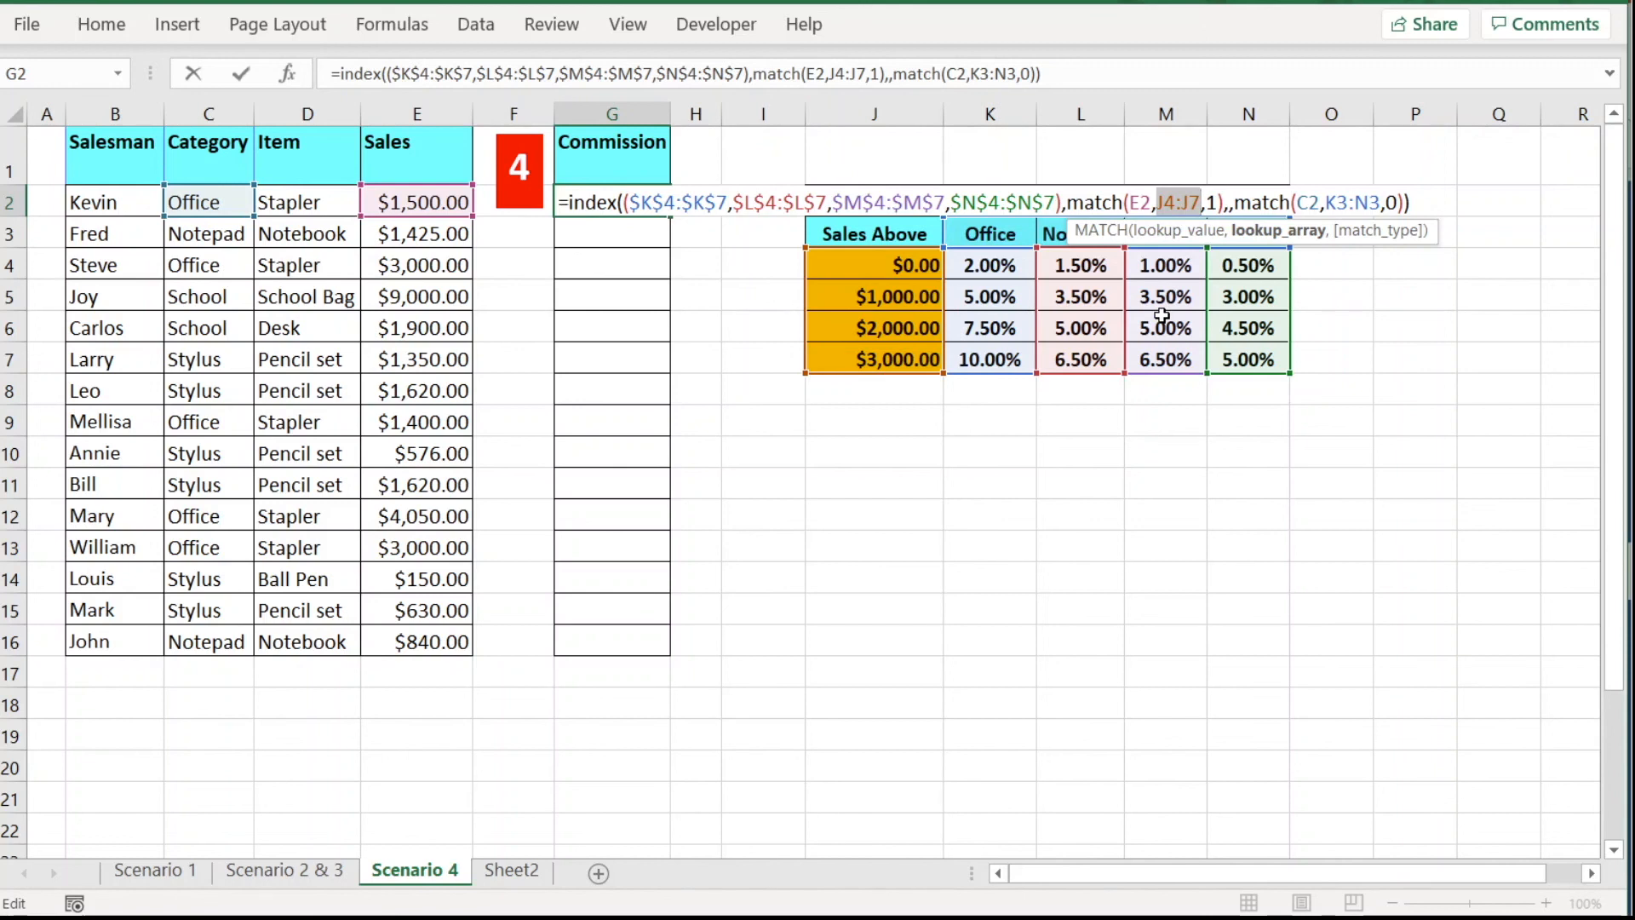
key(F4)
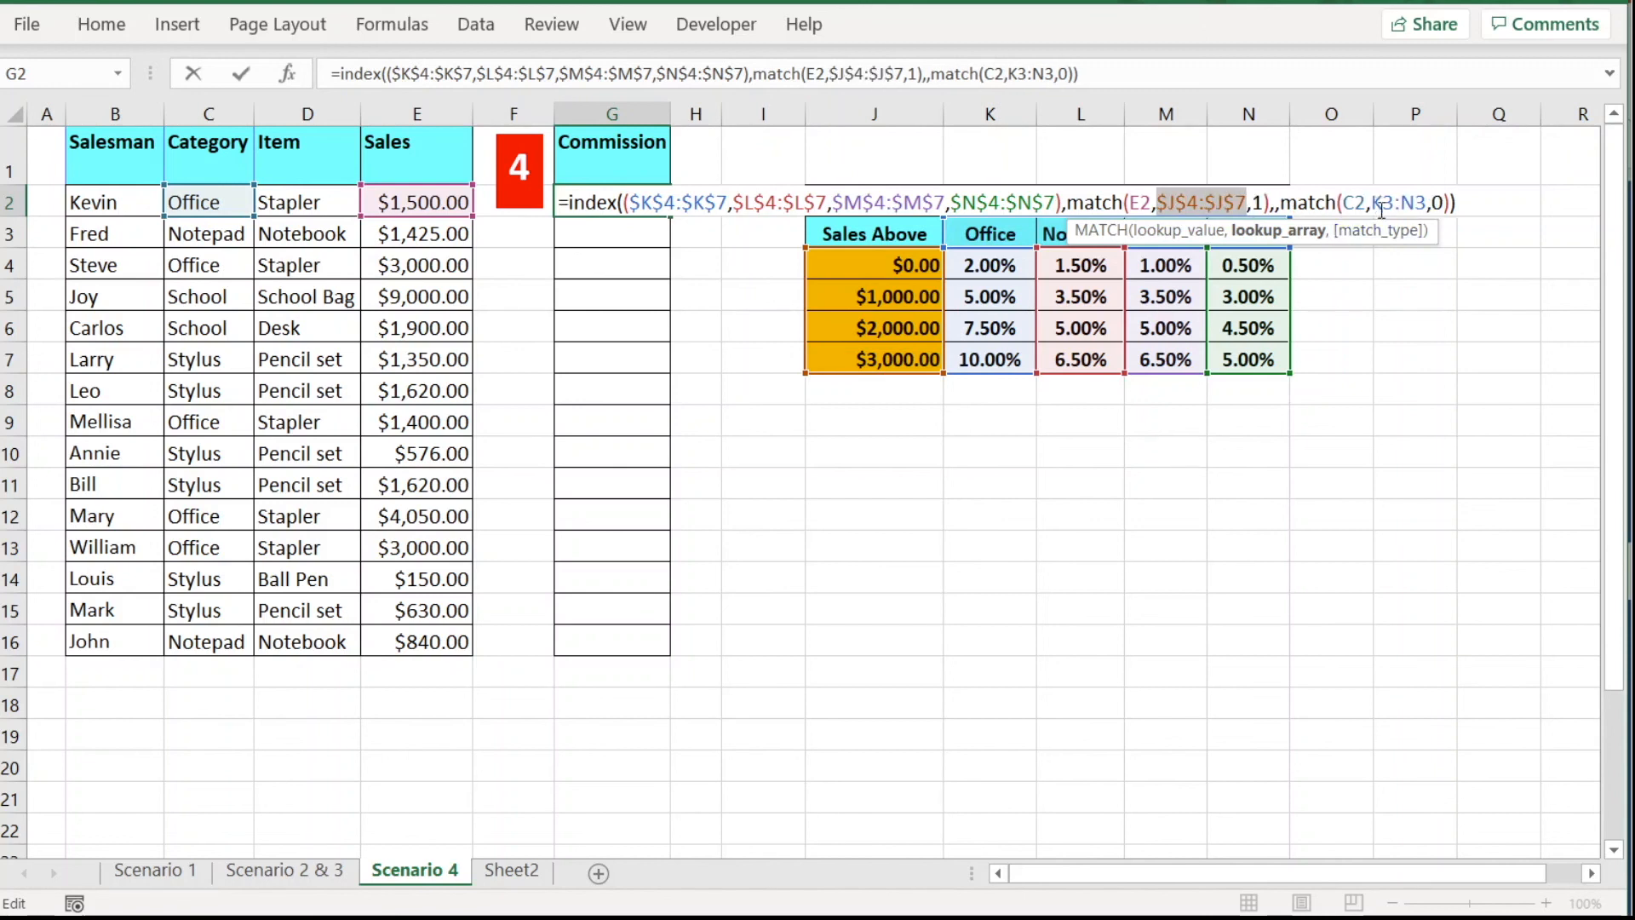
drag(1371, 202, 1427, 202)
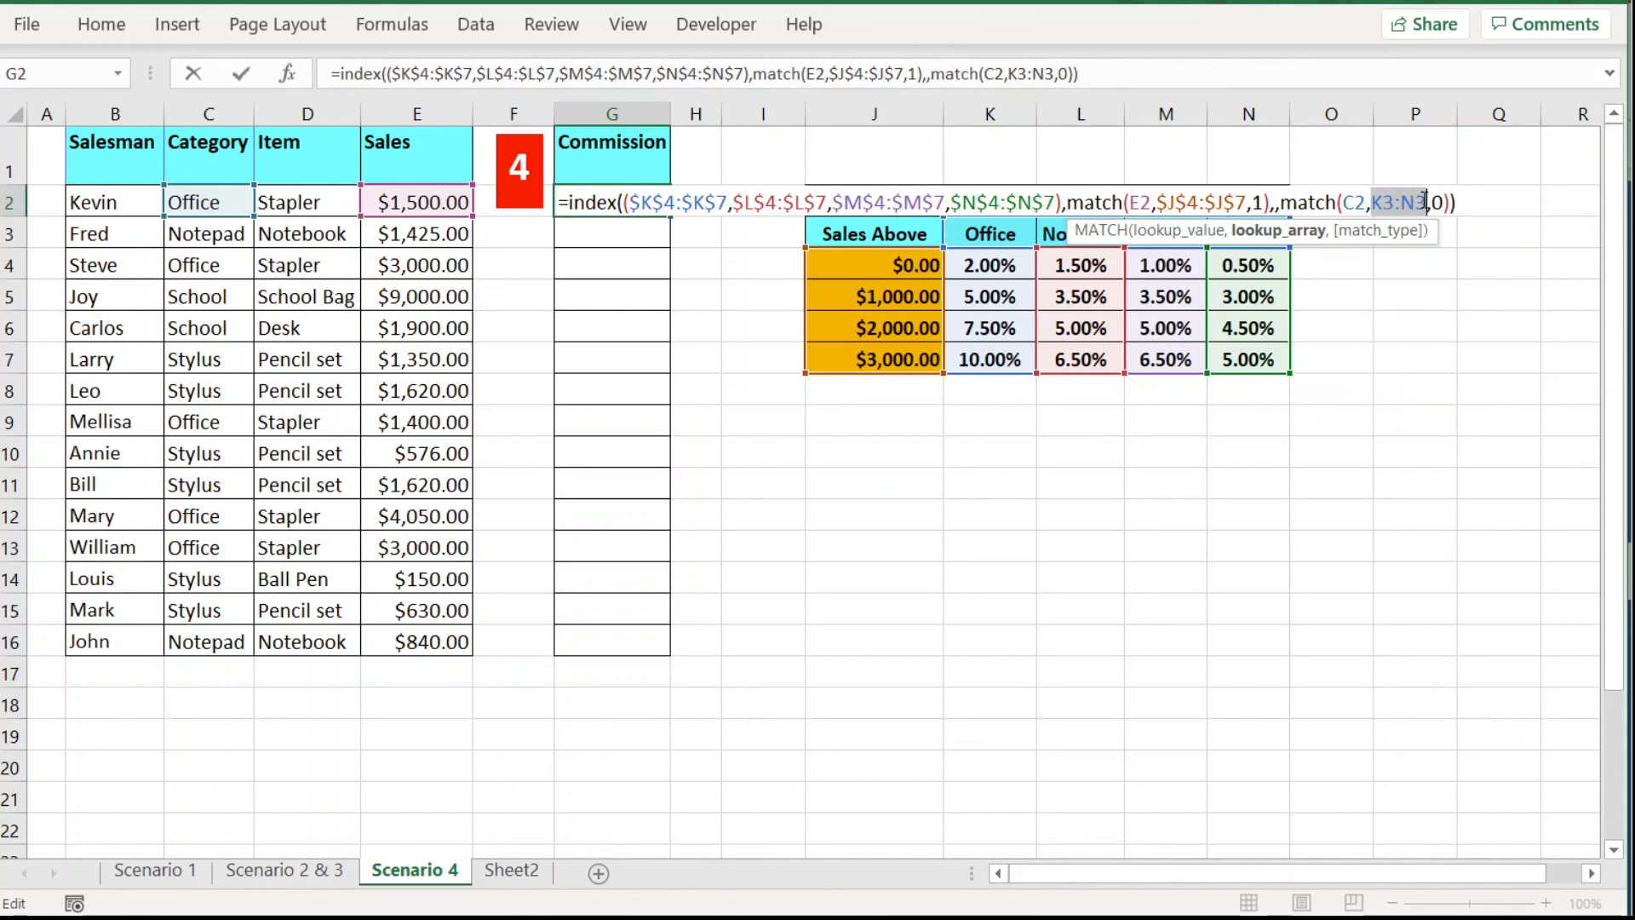
key(F4)
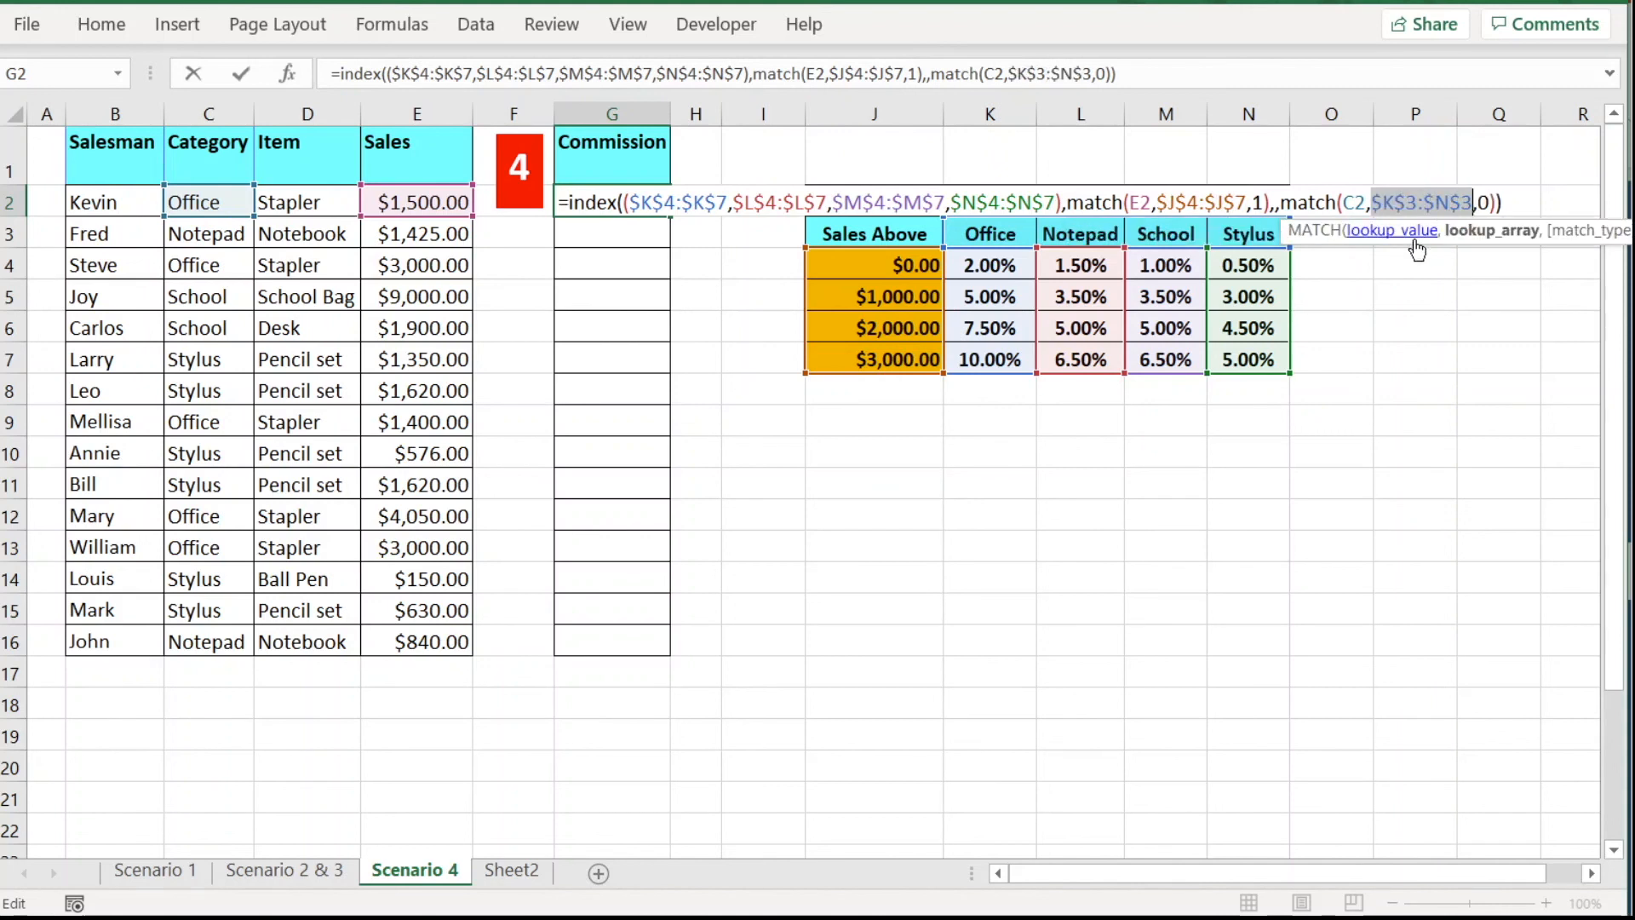
key(Return)
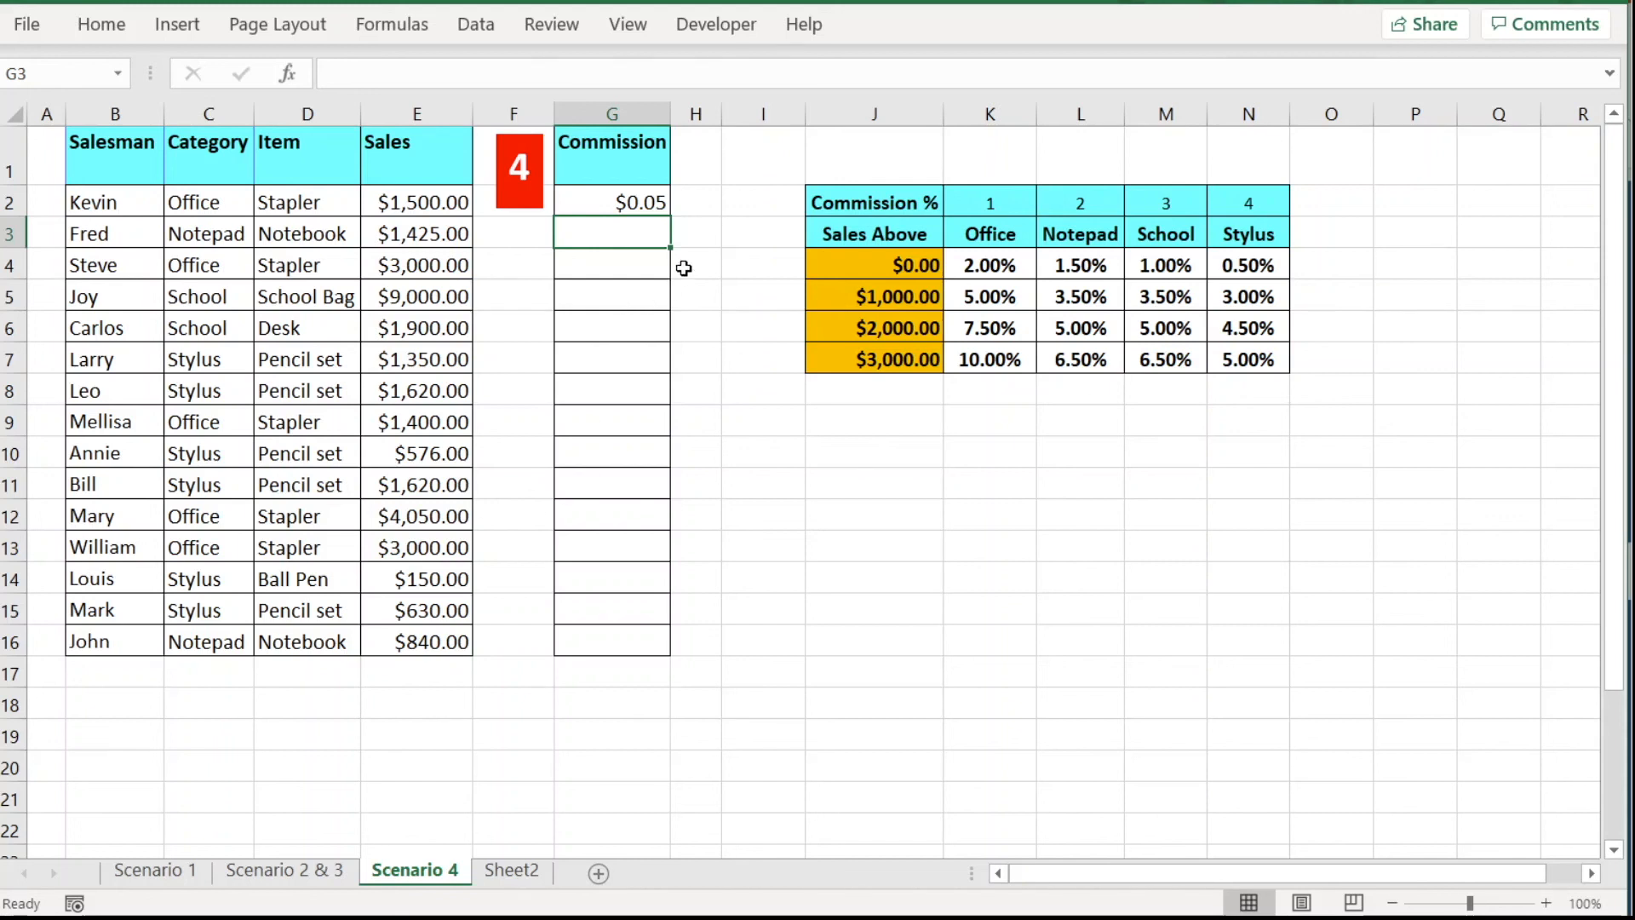
Verify G2's $0.05 result against the Office category, E2 sale, $1,000.00 threshold and 5% rate.
click(654, 202)
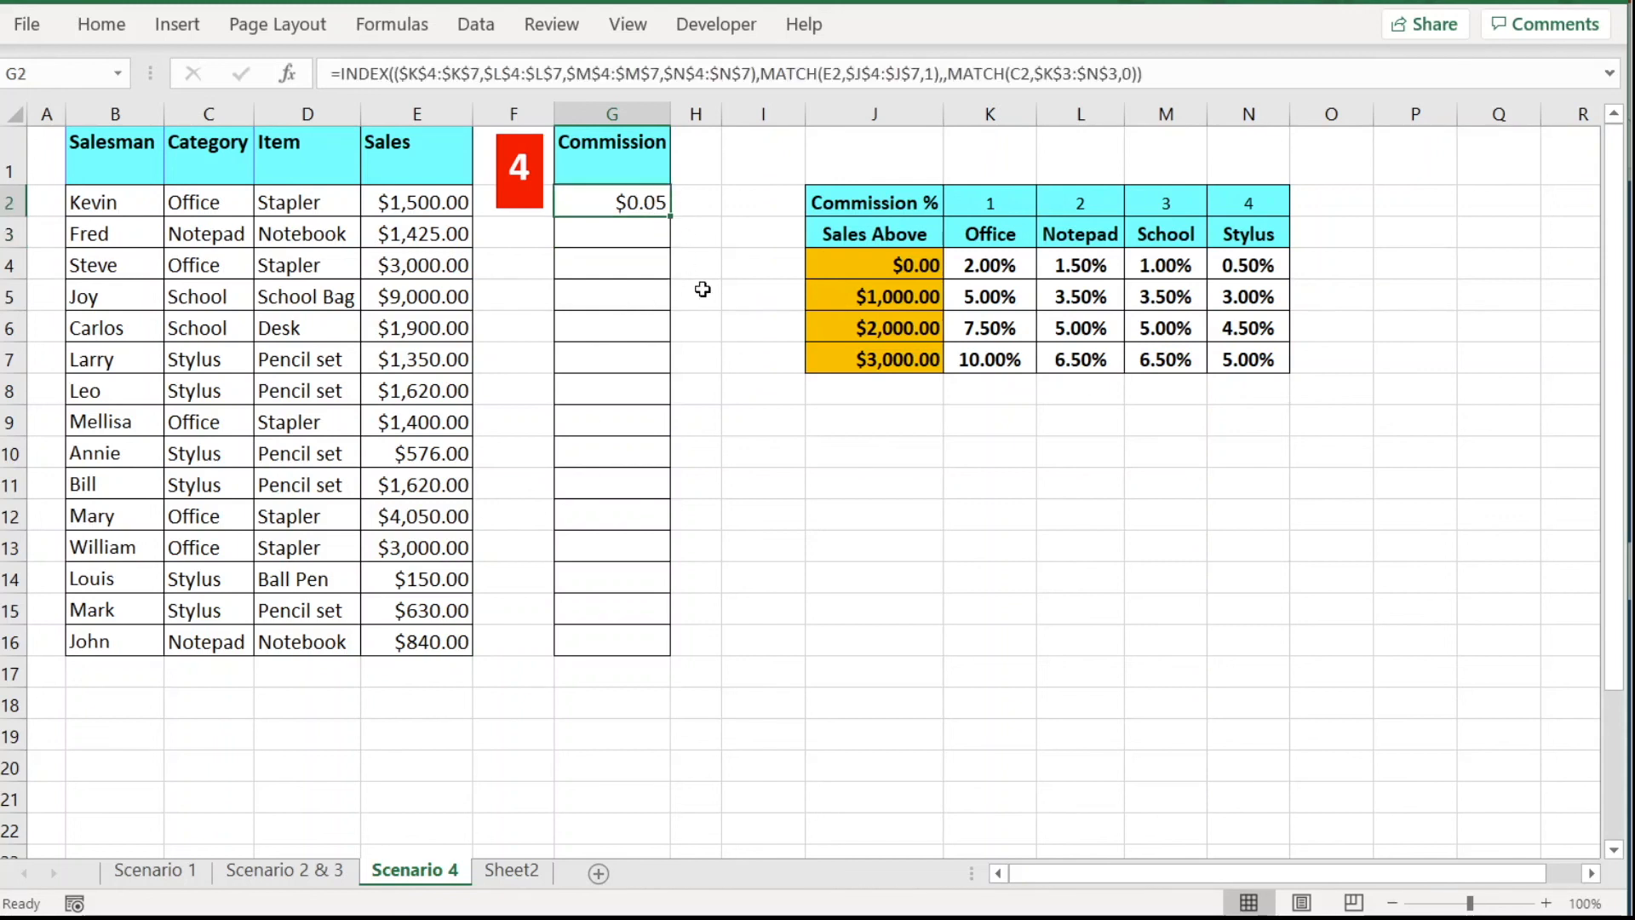
click(219, 207)
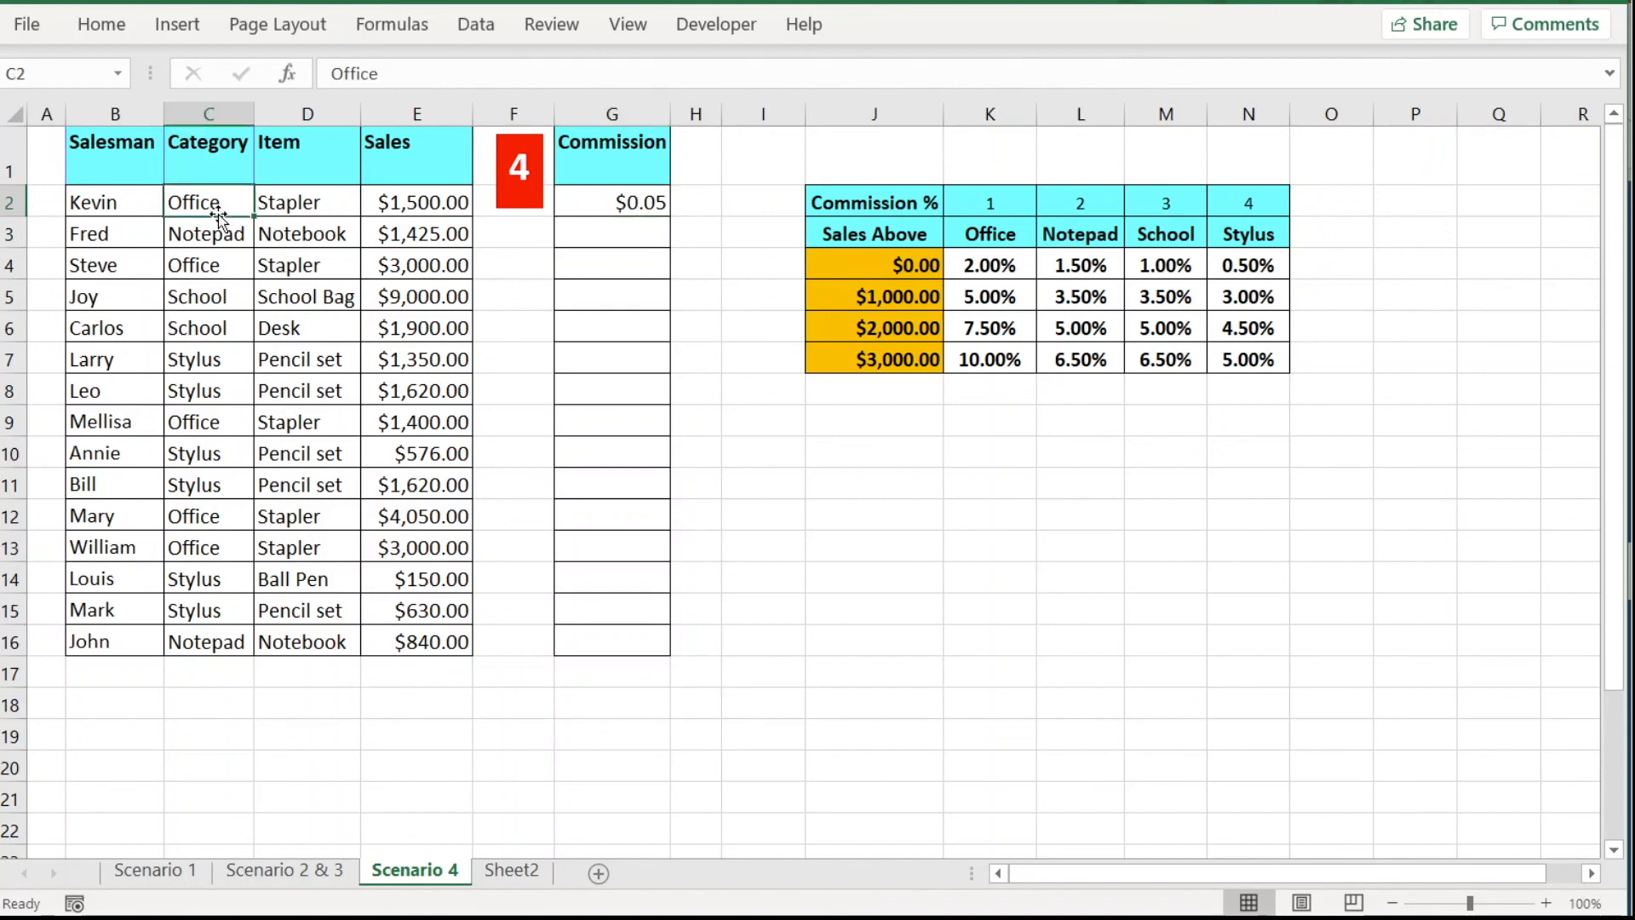
click(452, 208)
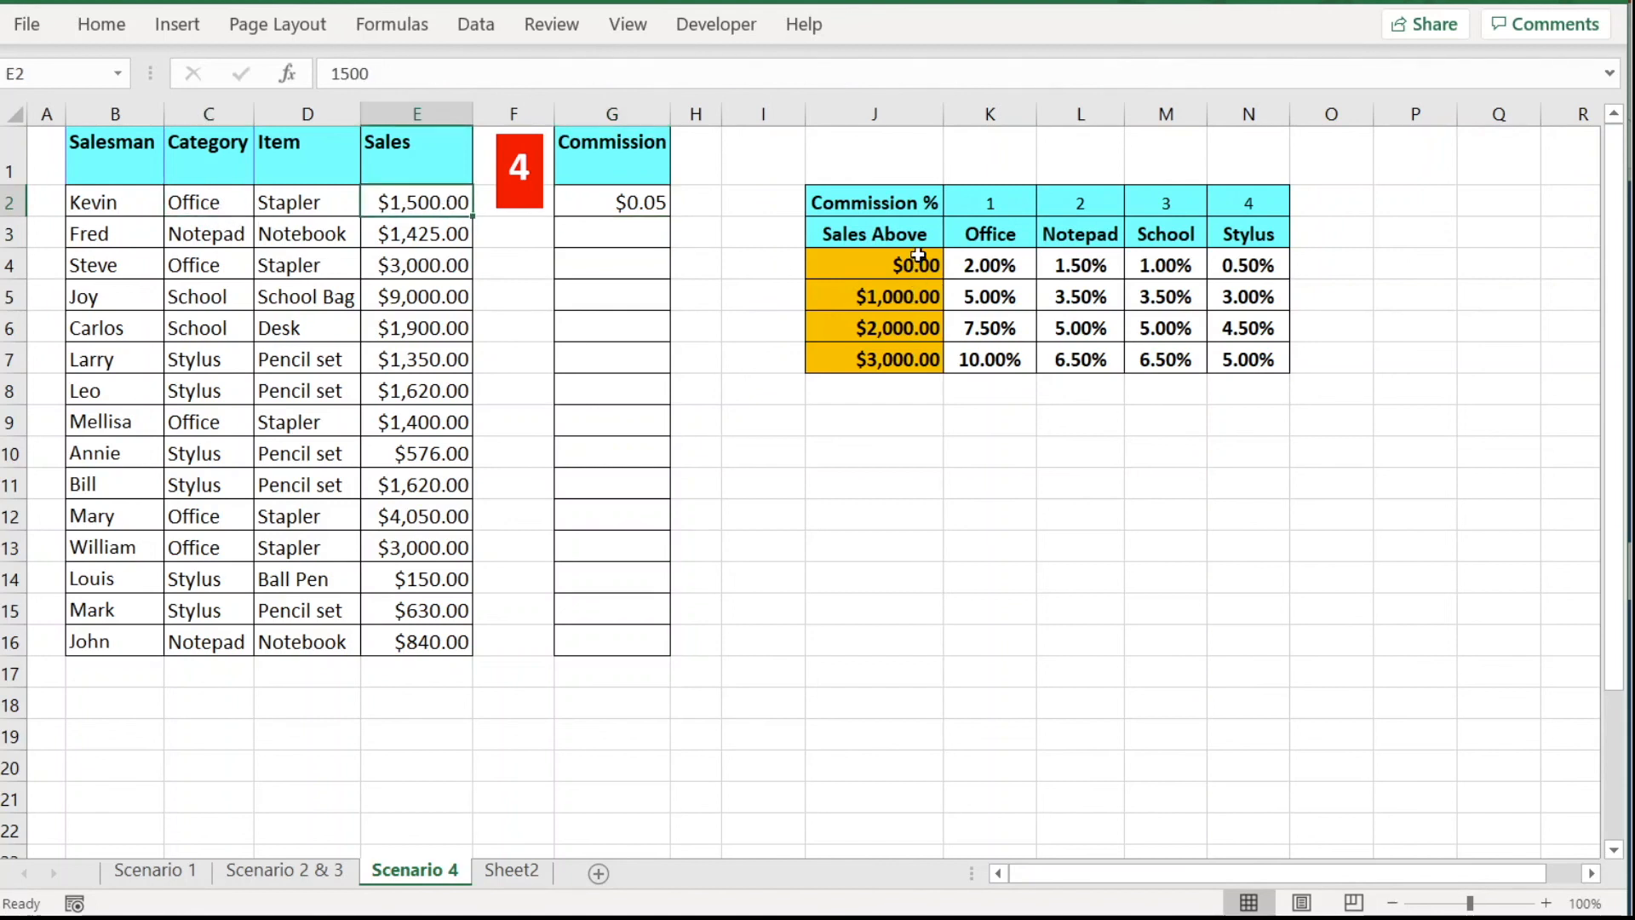
click(920, 309)
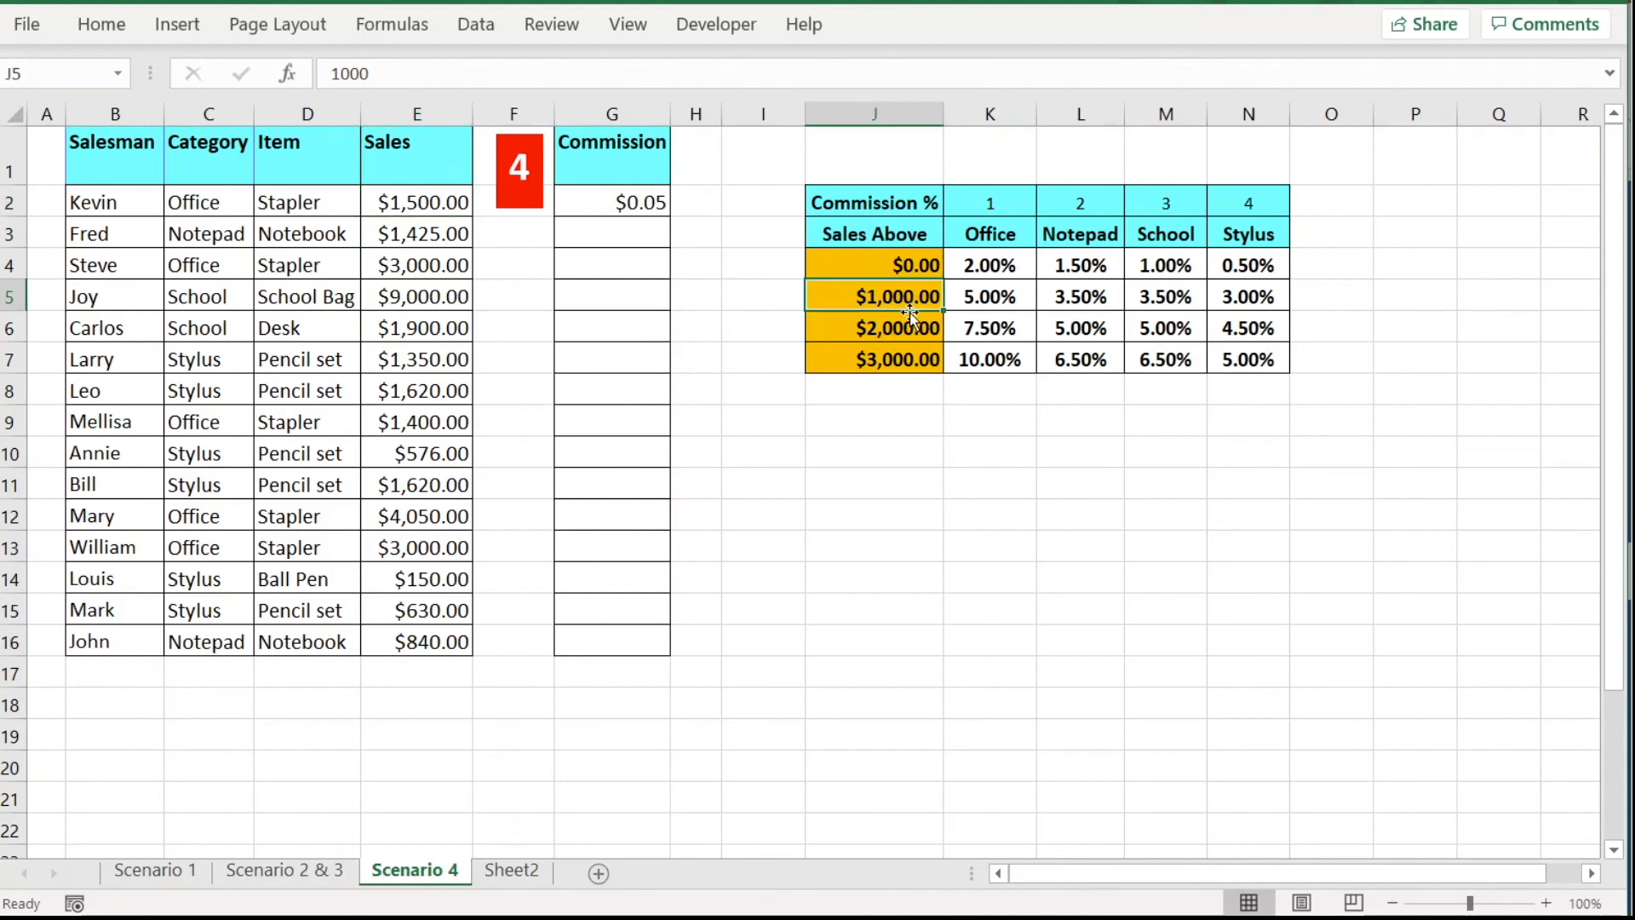
click(1001, 300)
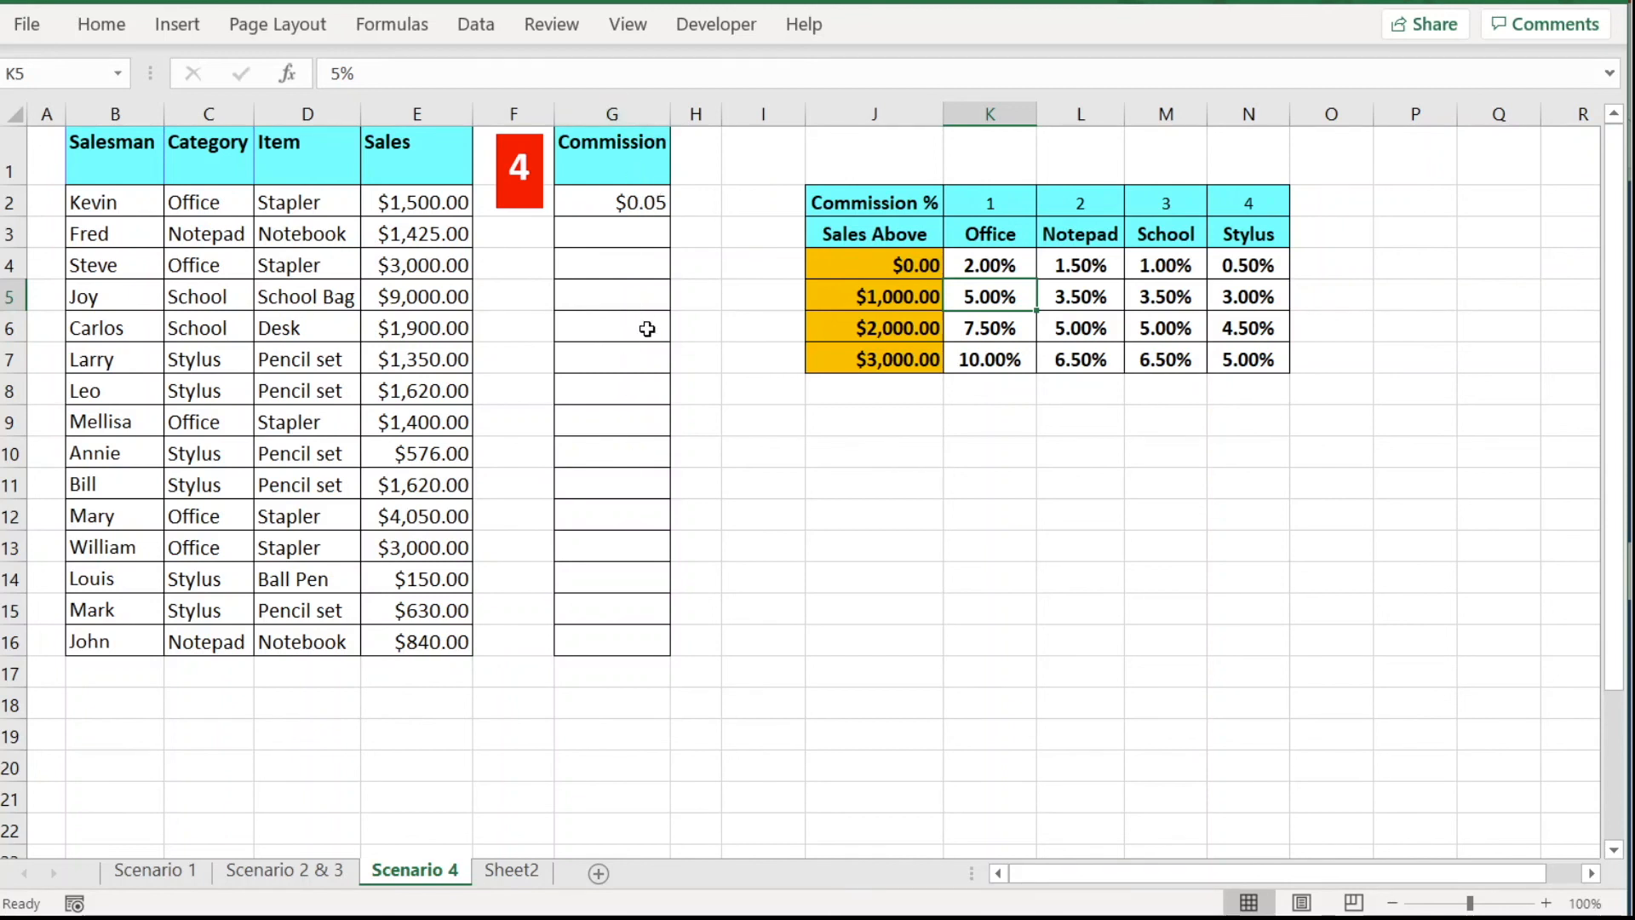
click(629, 208)
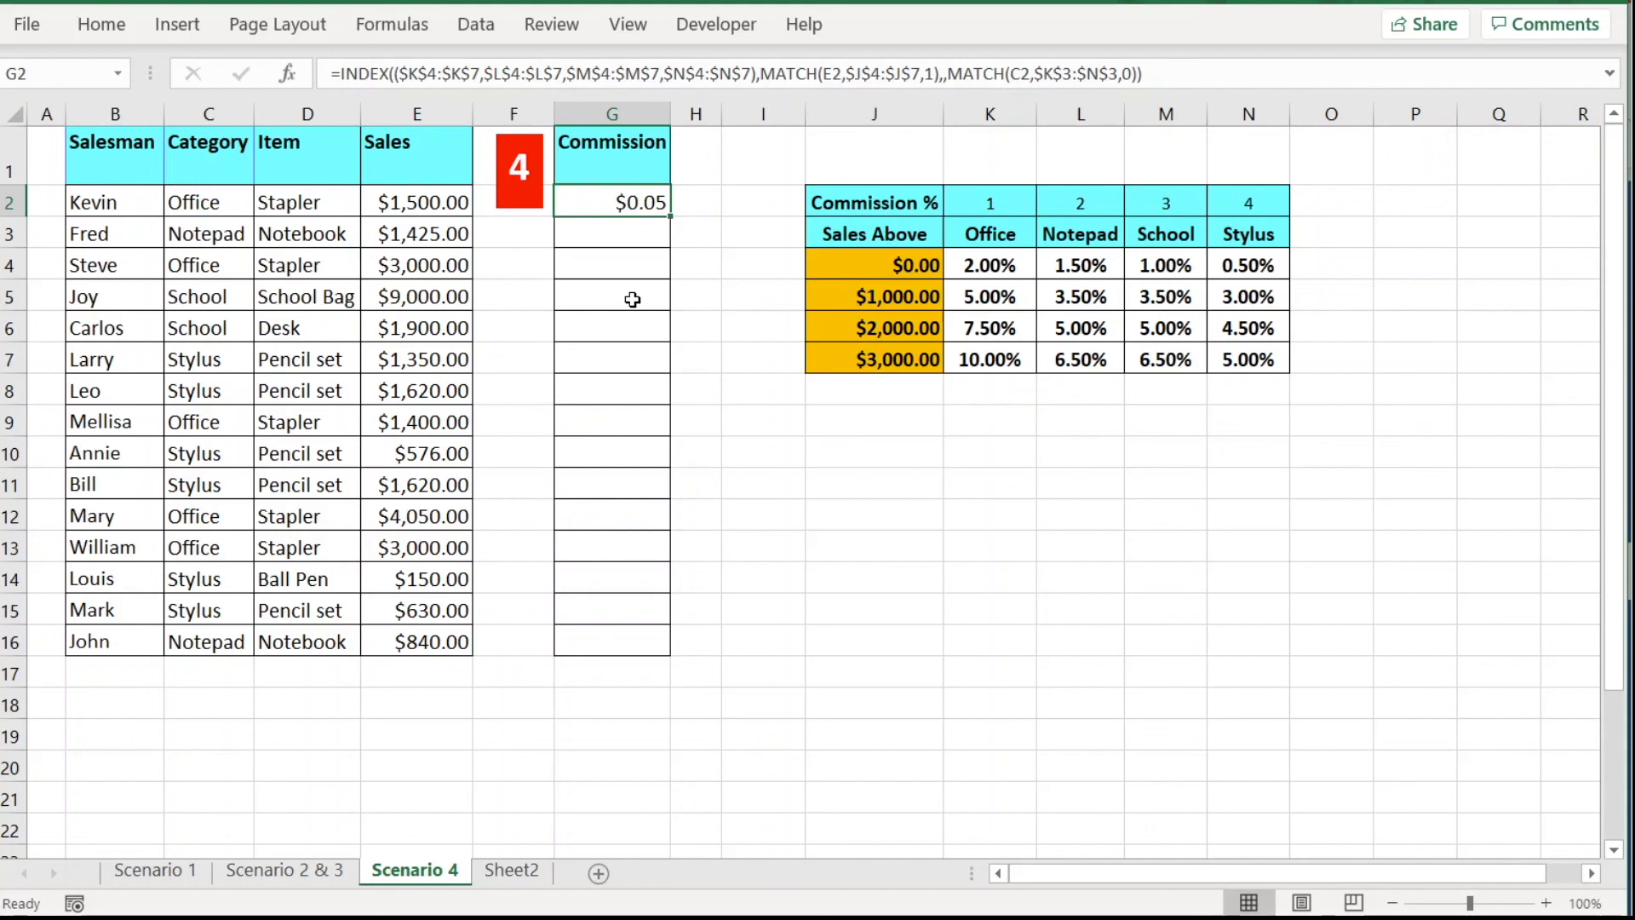
Prefix G2's formula with E2* for a $75.00 commission and fill it down to G16.
click(339, 74)
click(409, 201)
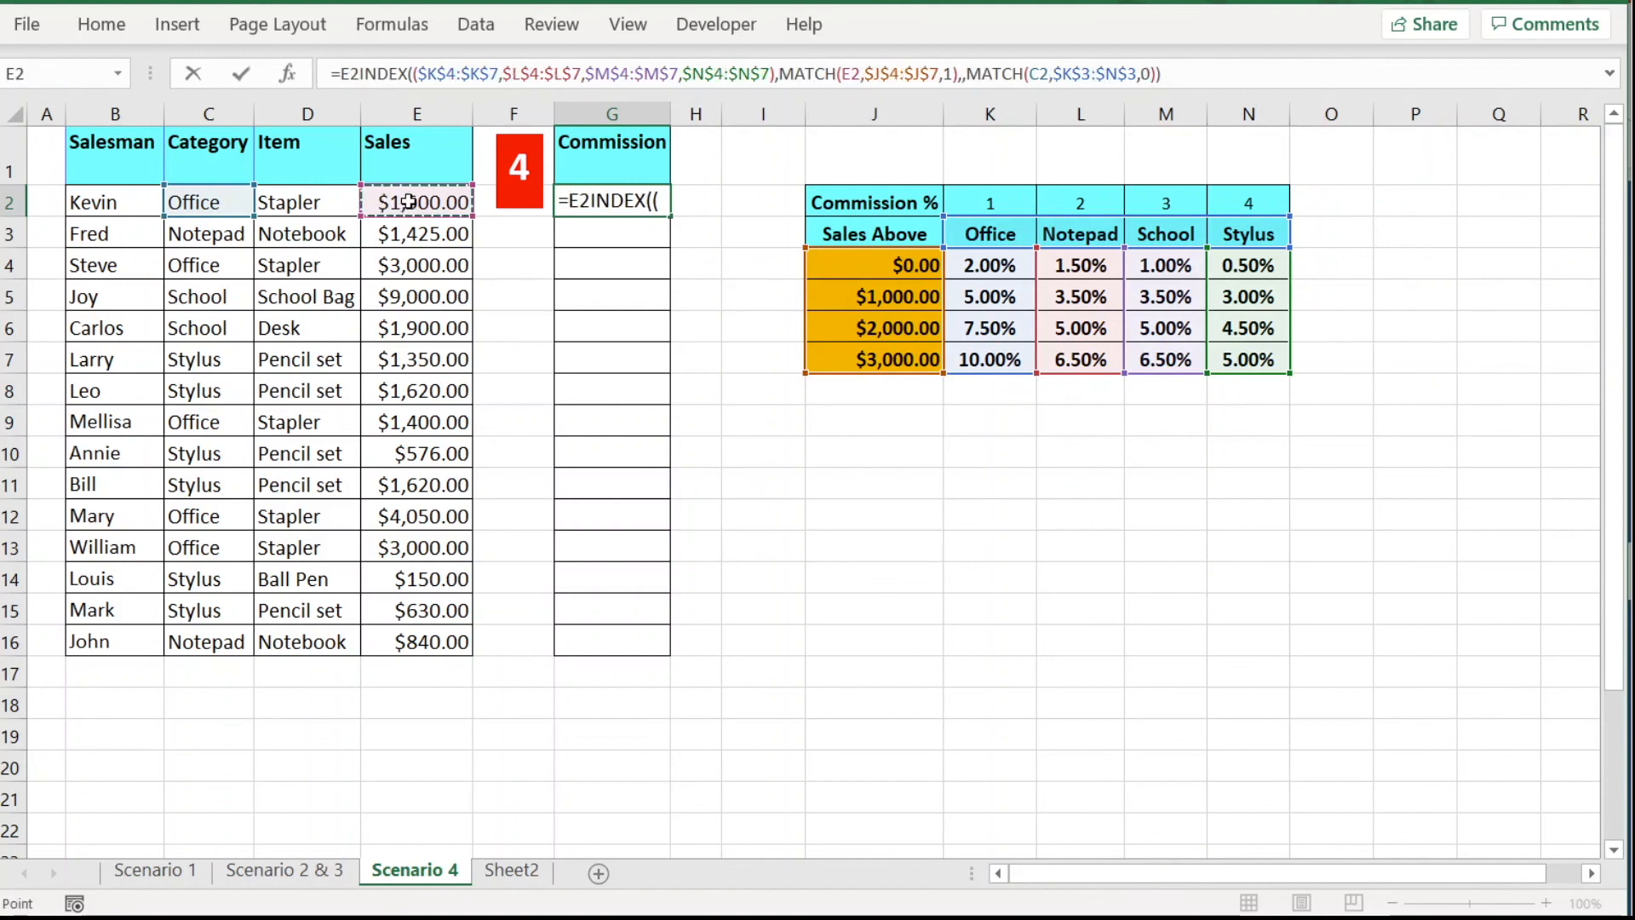
text(*)
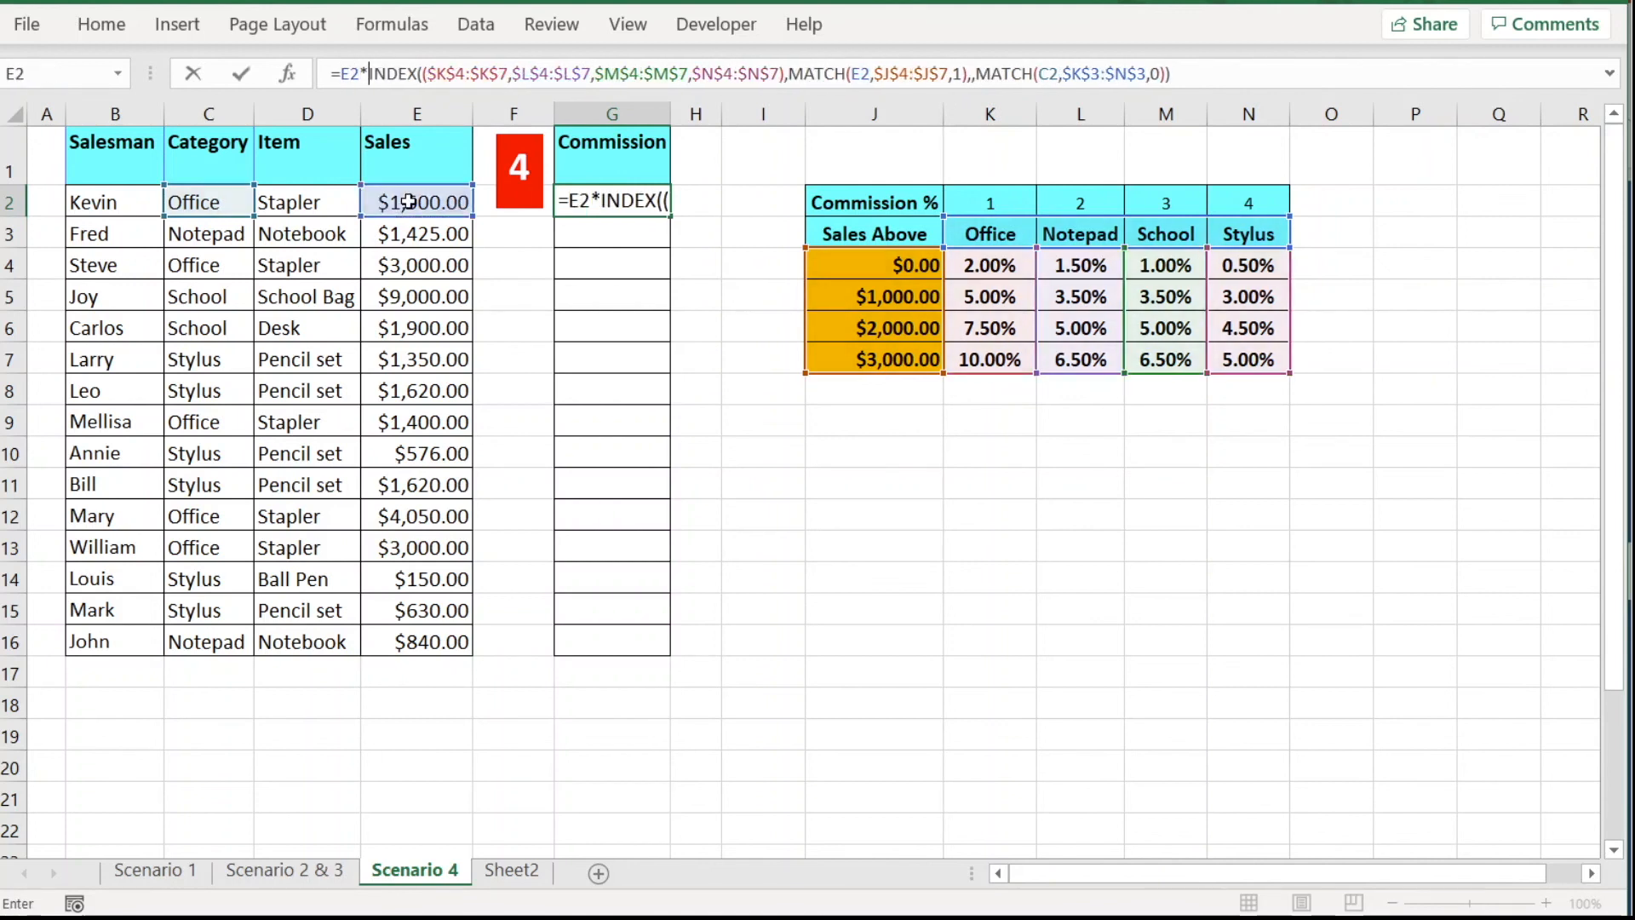
key(Return)
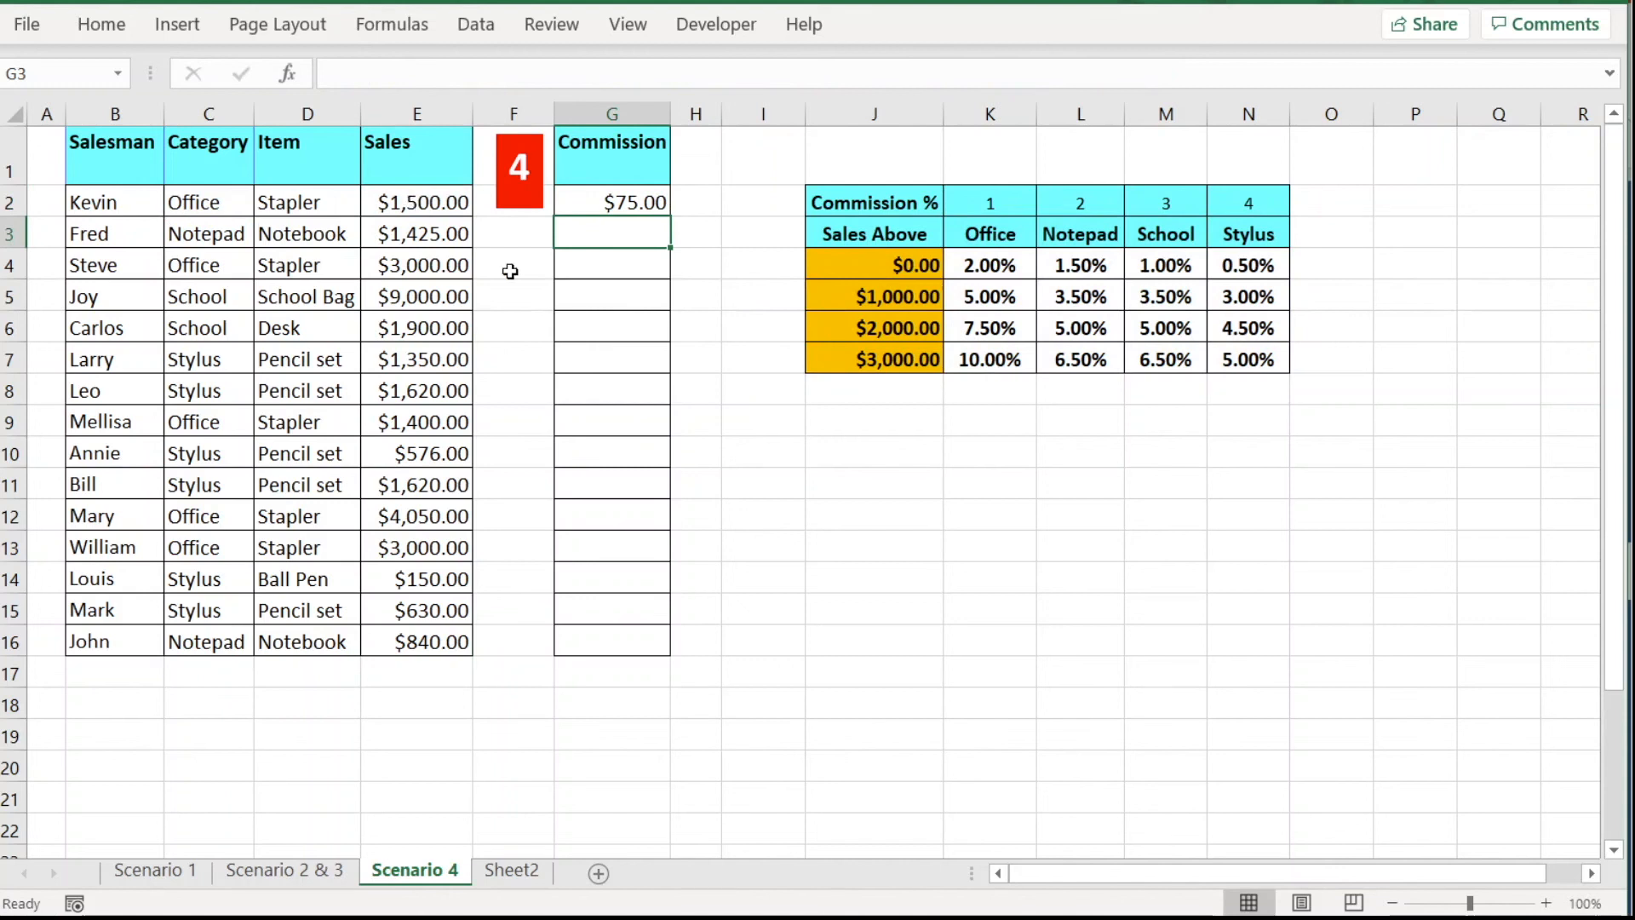
click(658, 203)
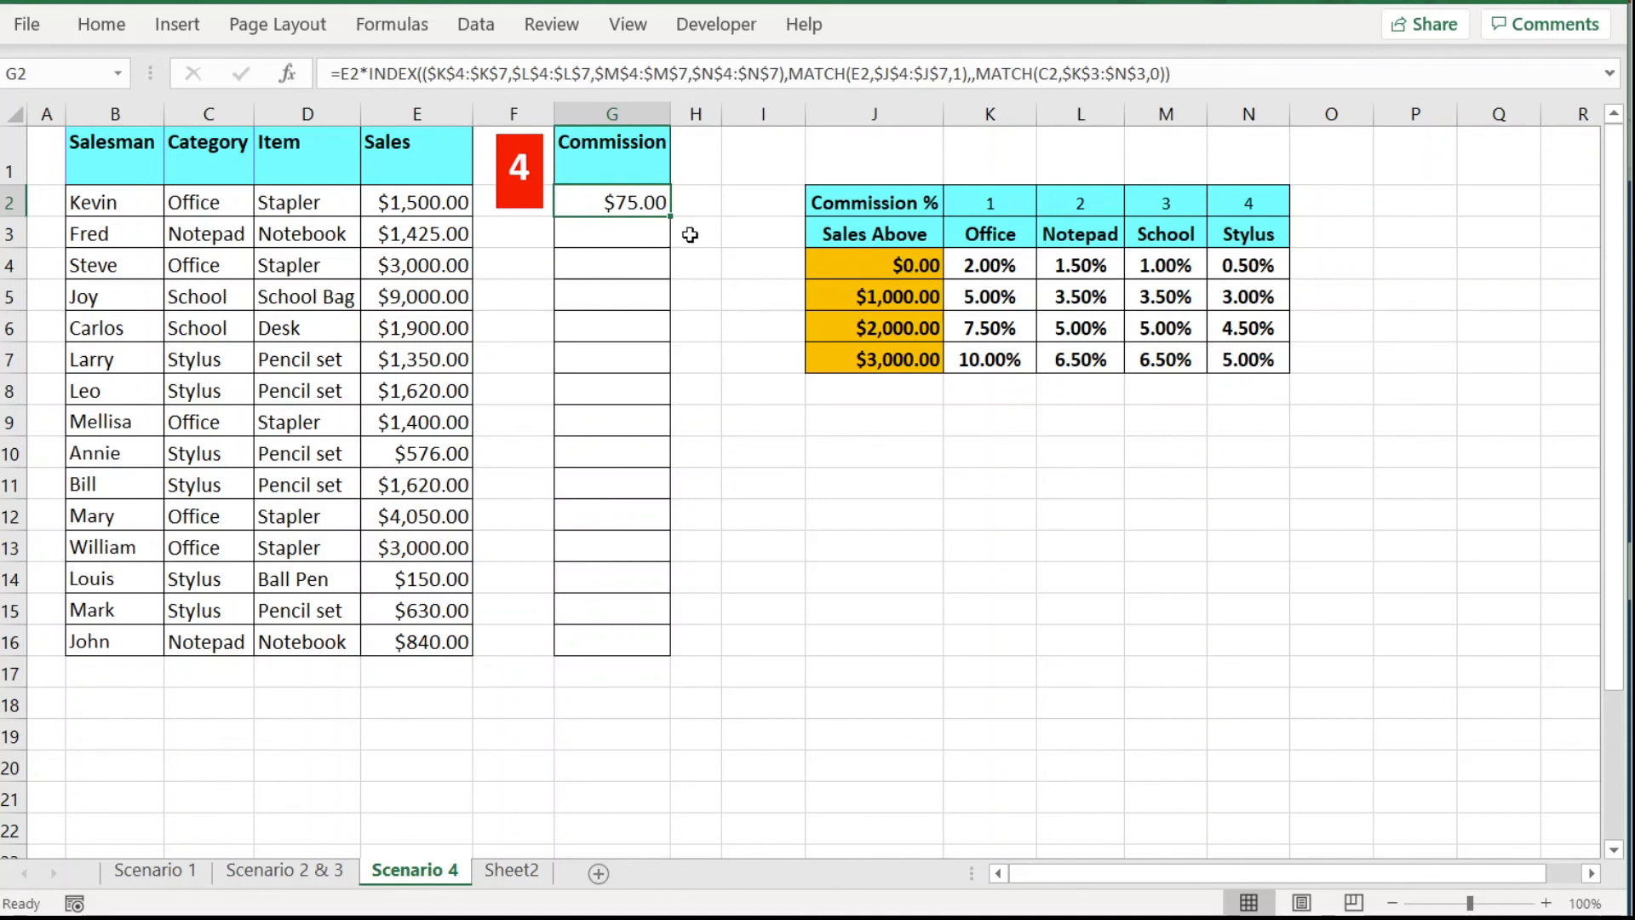
drag(670, 216, 679, 646)
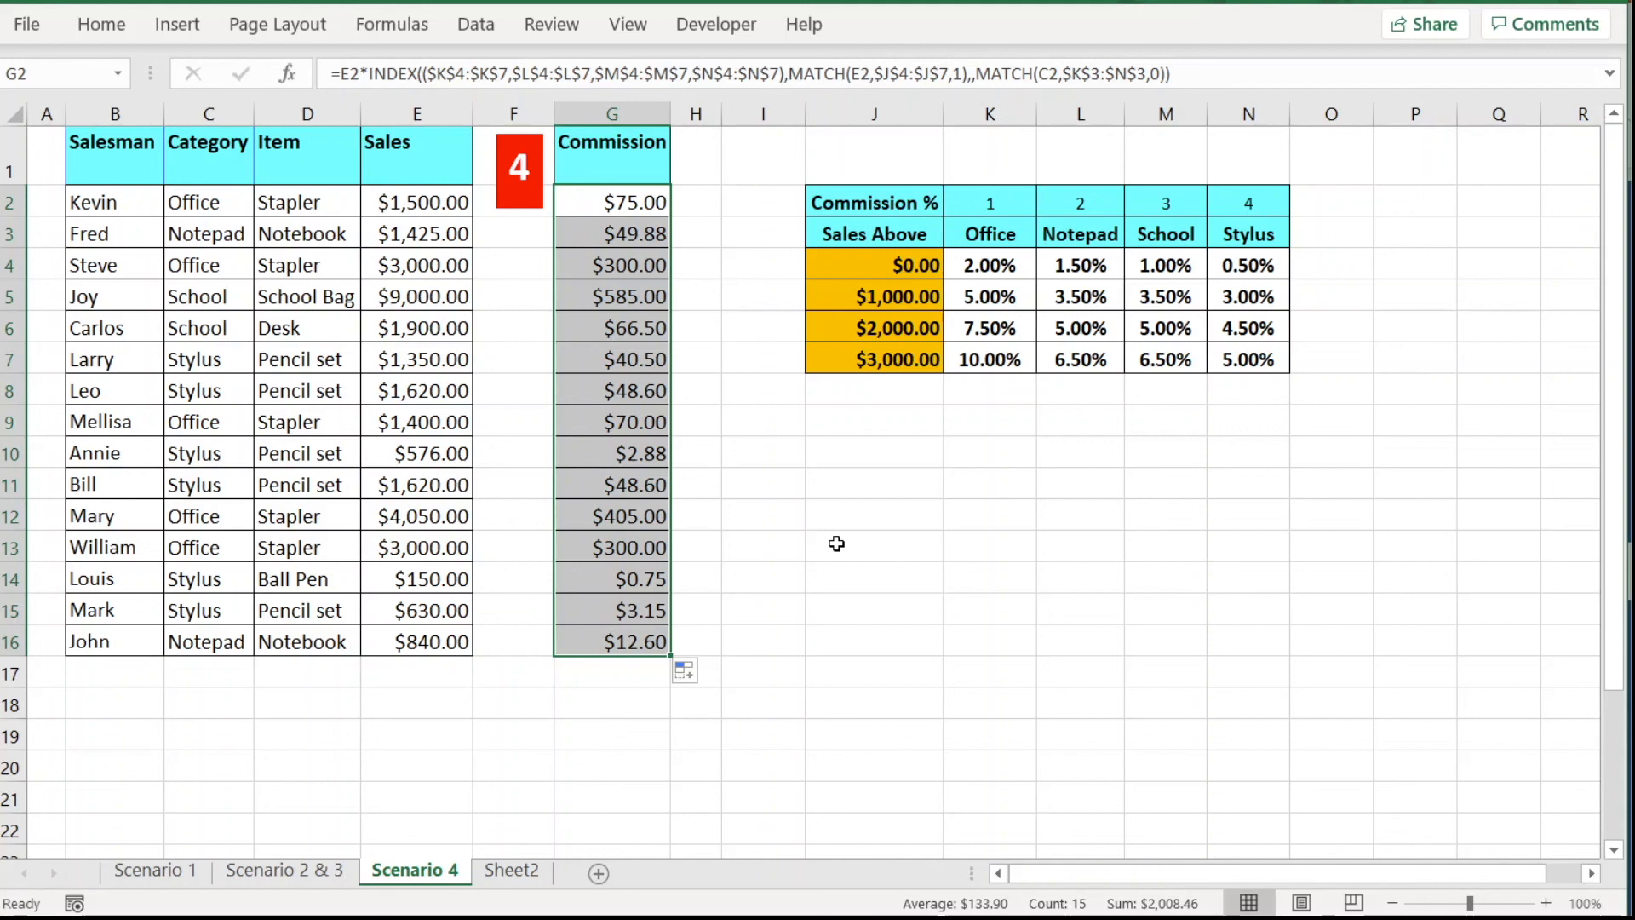